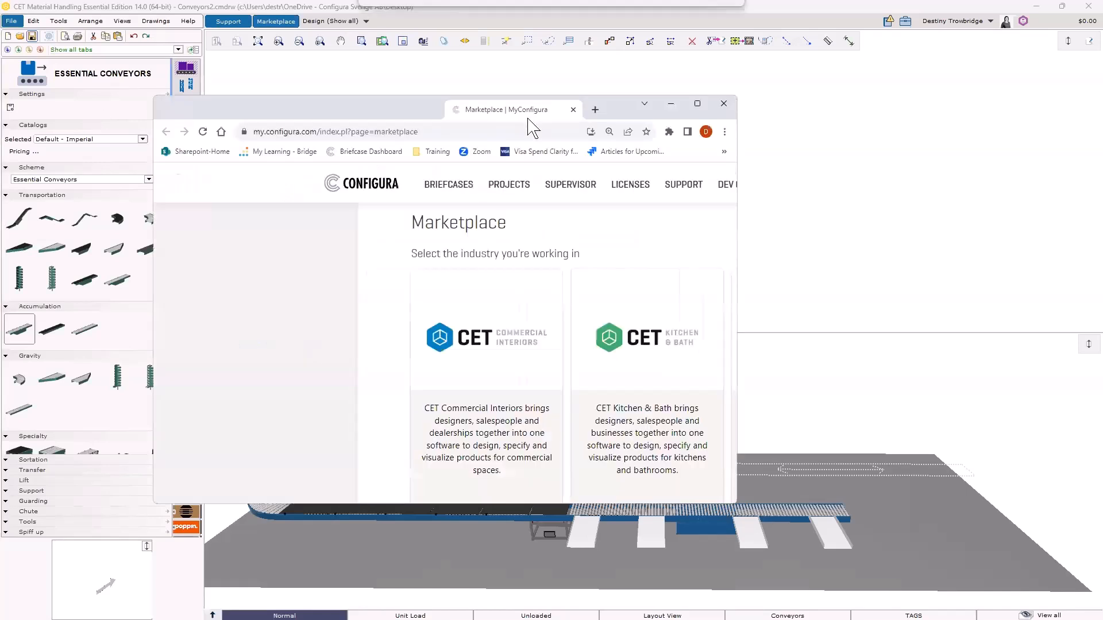
- Open the CET Material Handling page in the MyConfigura Marketplace and look through its Essentials offerings
click(699, 103)
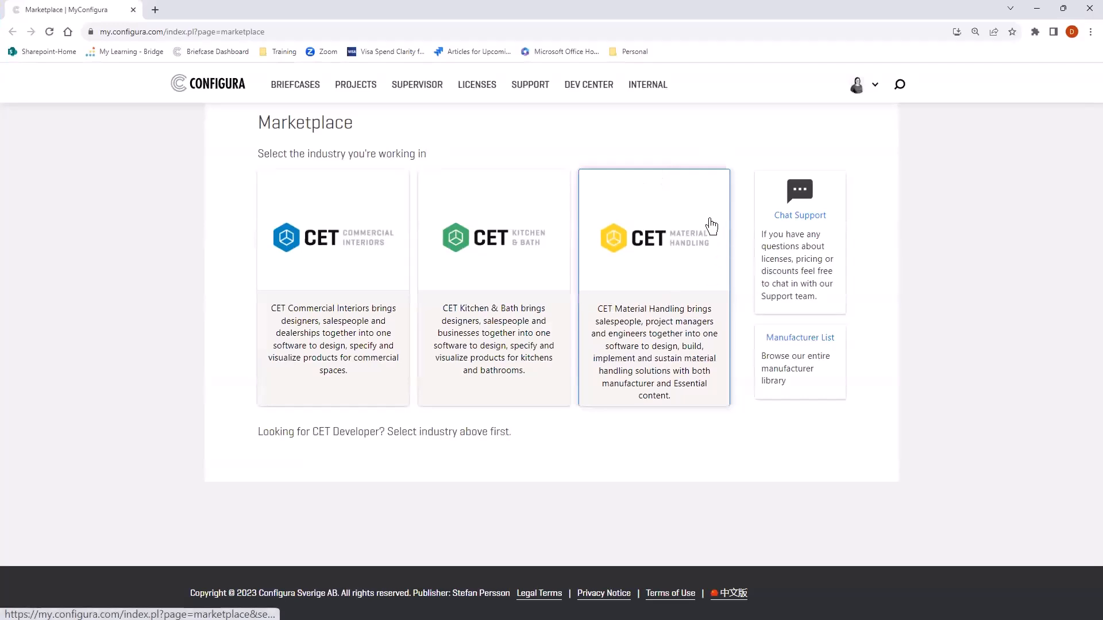
click(660, 205)
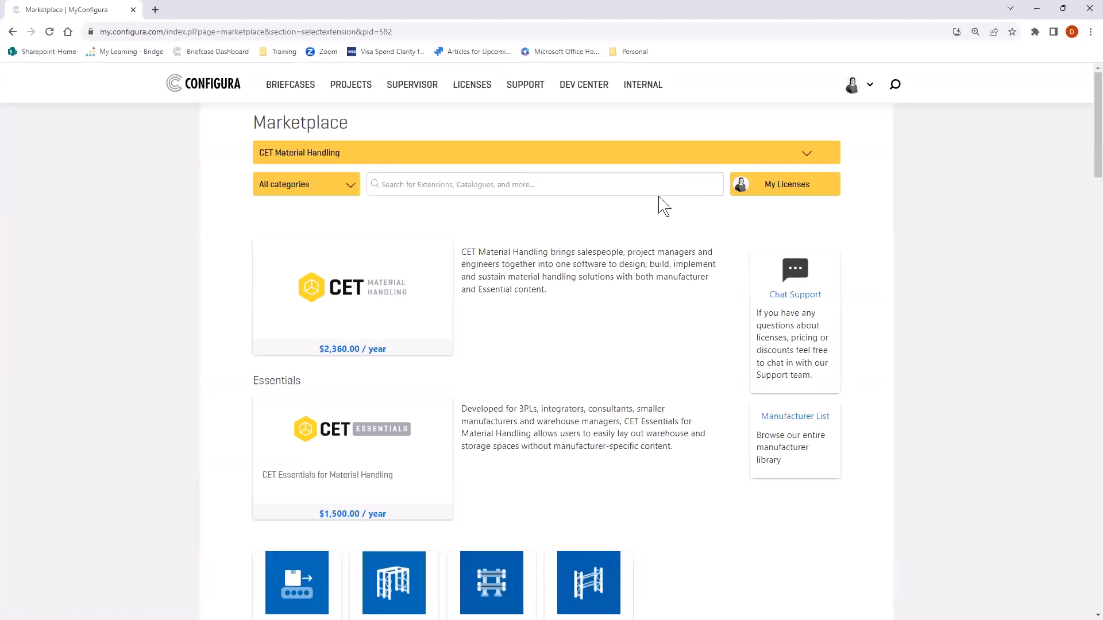
scroll(664, 206, down, 1)
scroll(273, 502, down, 1)
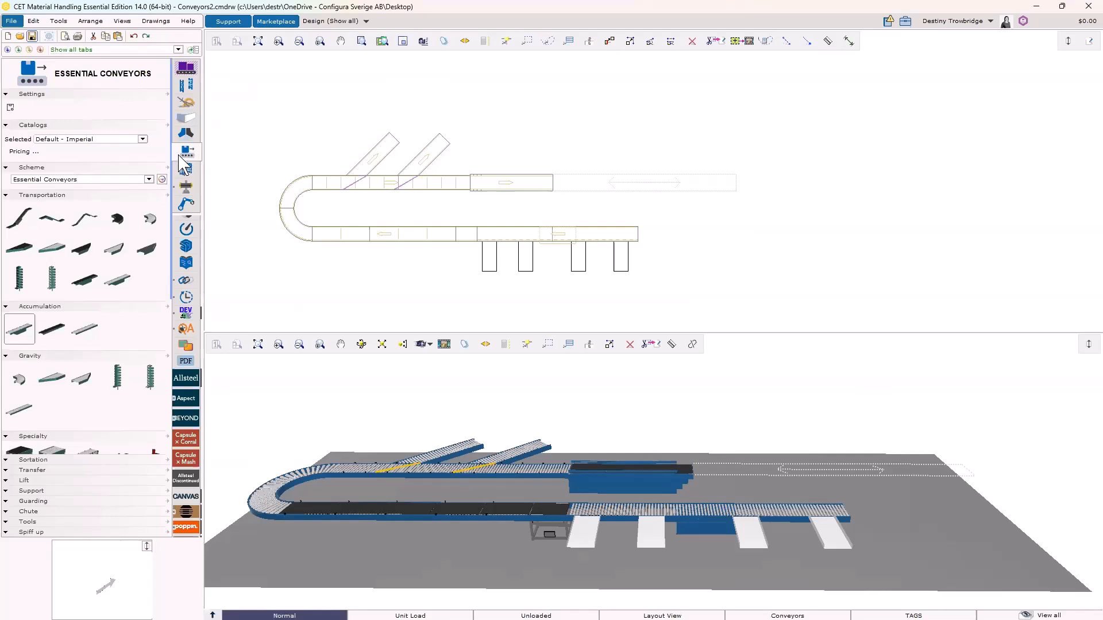
- Switch to CET Material Handling and add Case Tote 600x400x220 to the Essential Conveyors materials to be handled
right_click(194, 163)
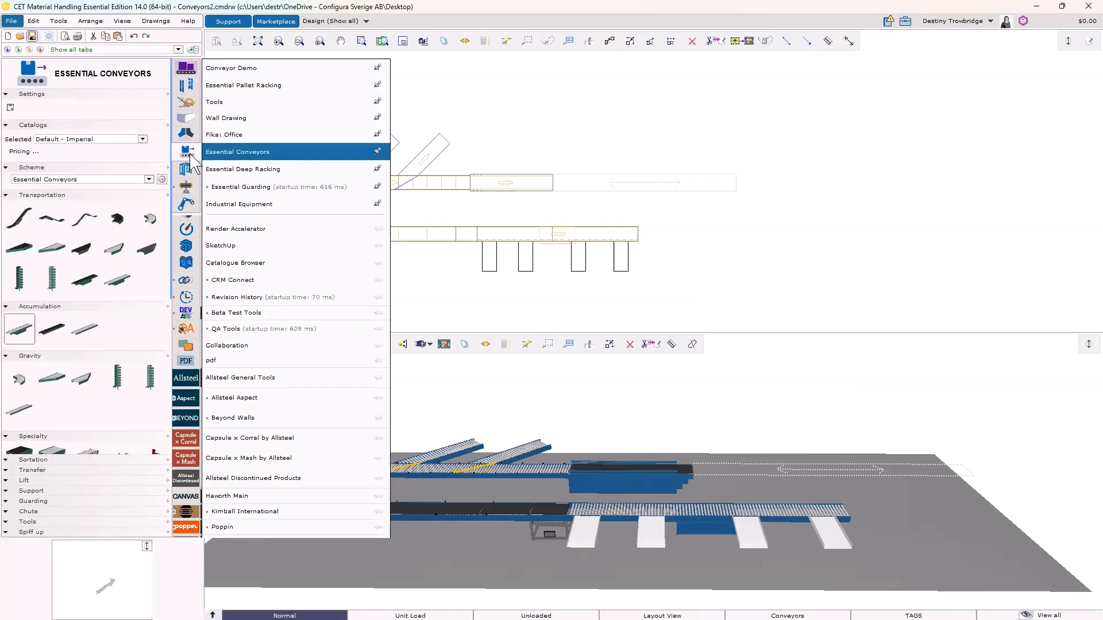
click(188, 157)
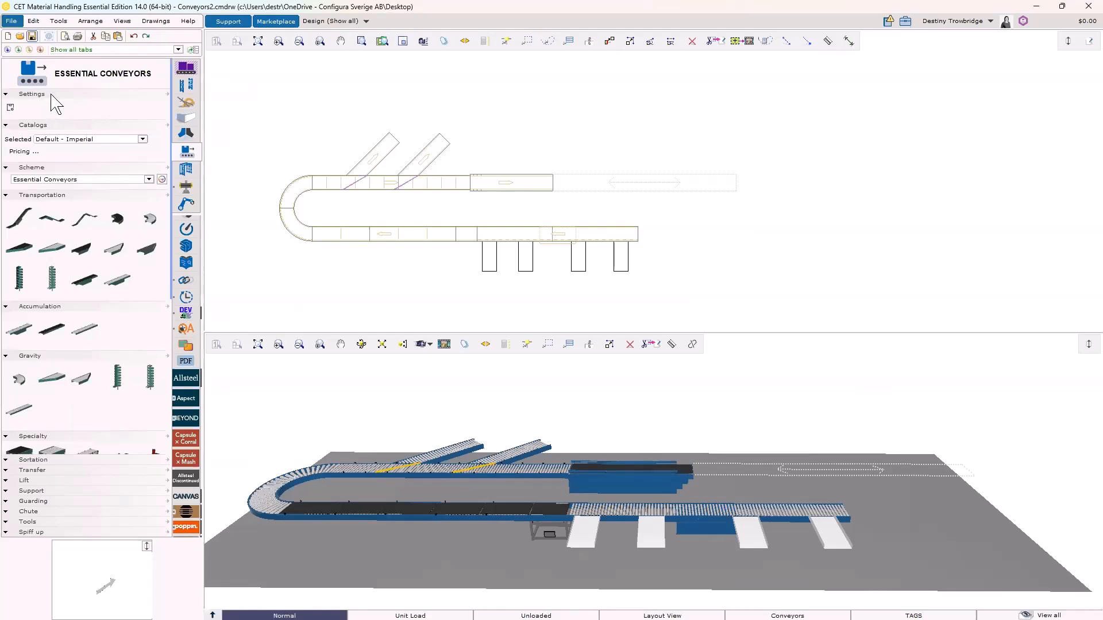
click(10, 107)
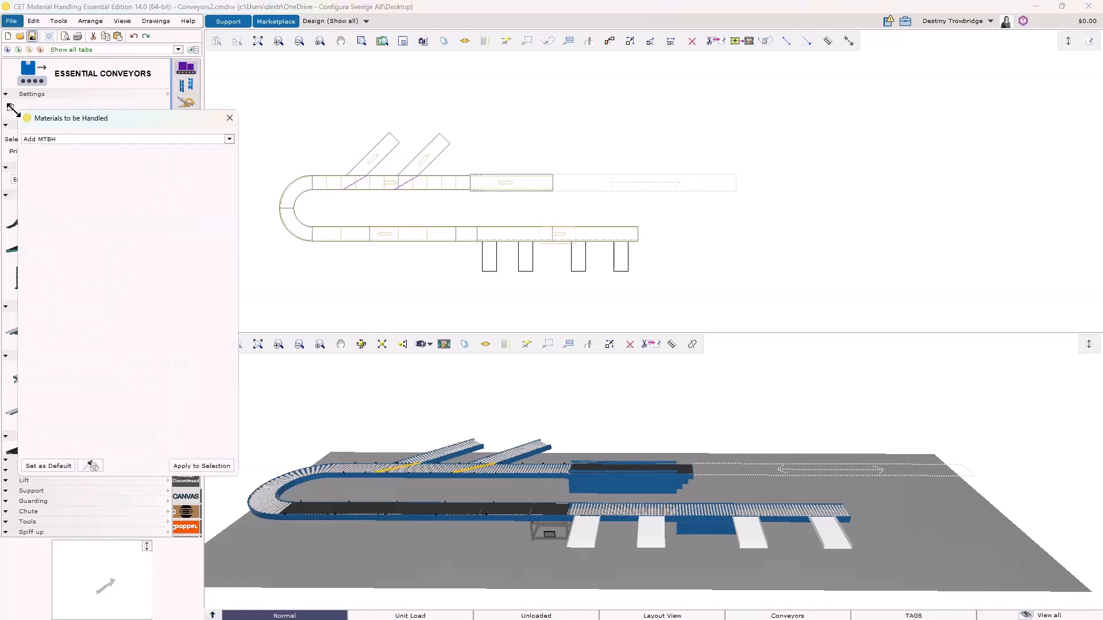
drag(111, 119, 187, 133)
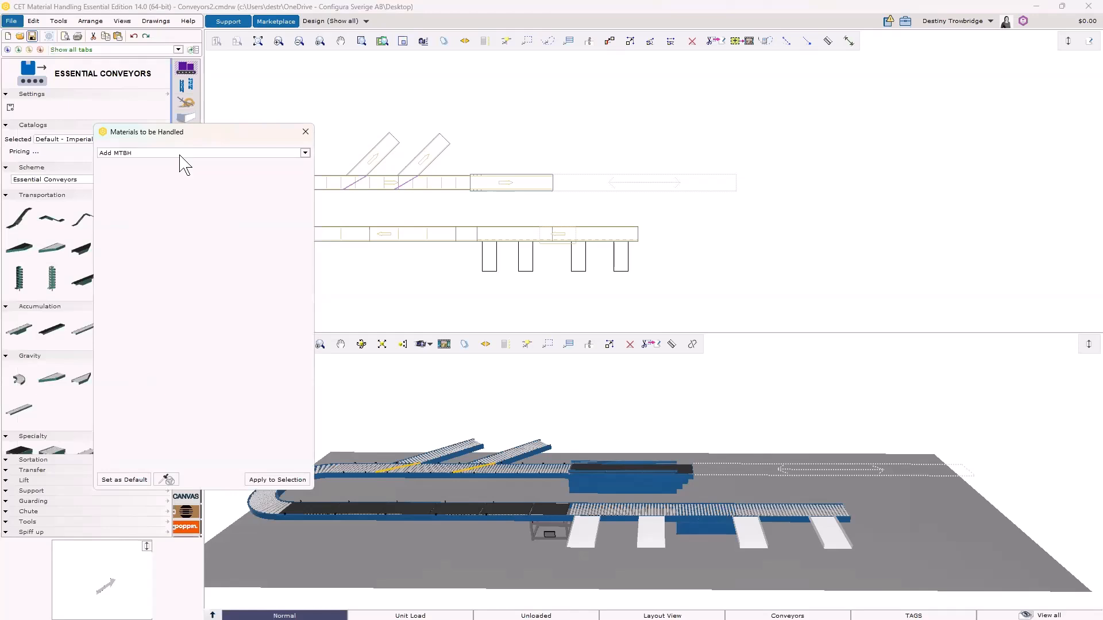
click(305, 153)
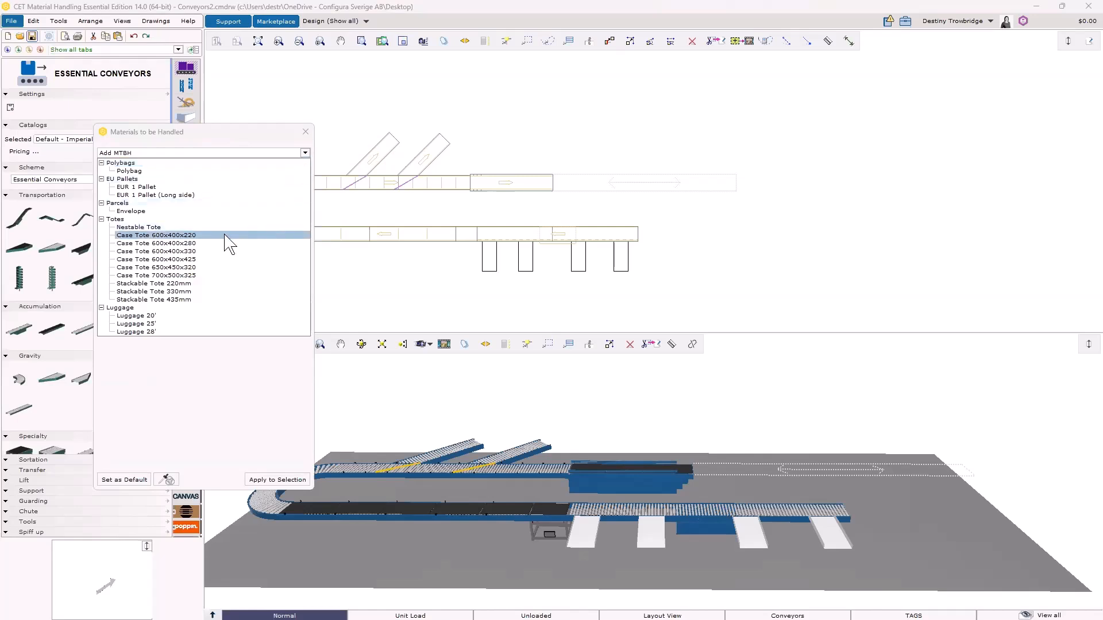
click(195, 236)
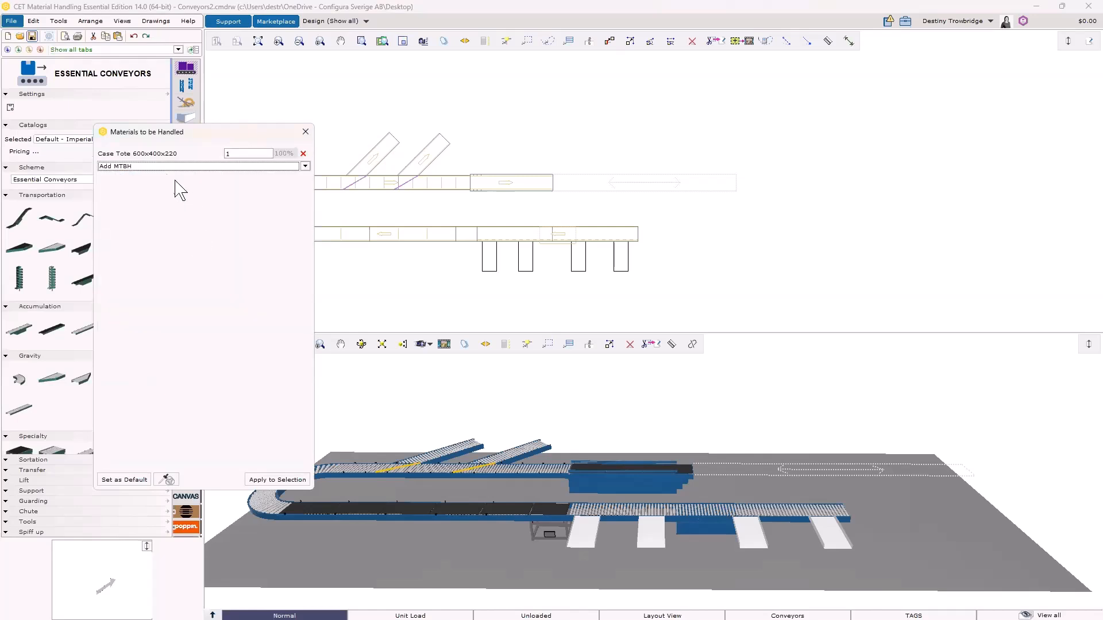
- Add Stackable Tote 220mm to the materials to be handled and set its share value to 2
click(305, 167)
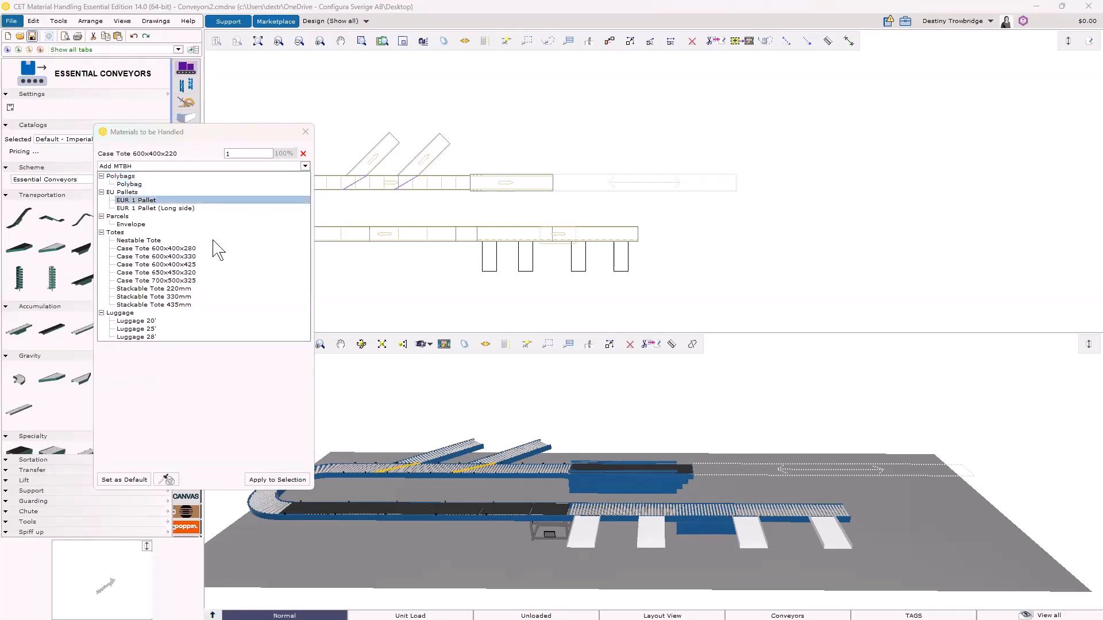
click(189, 289)
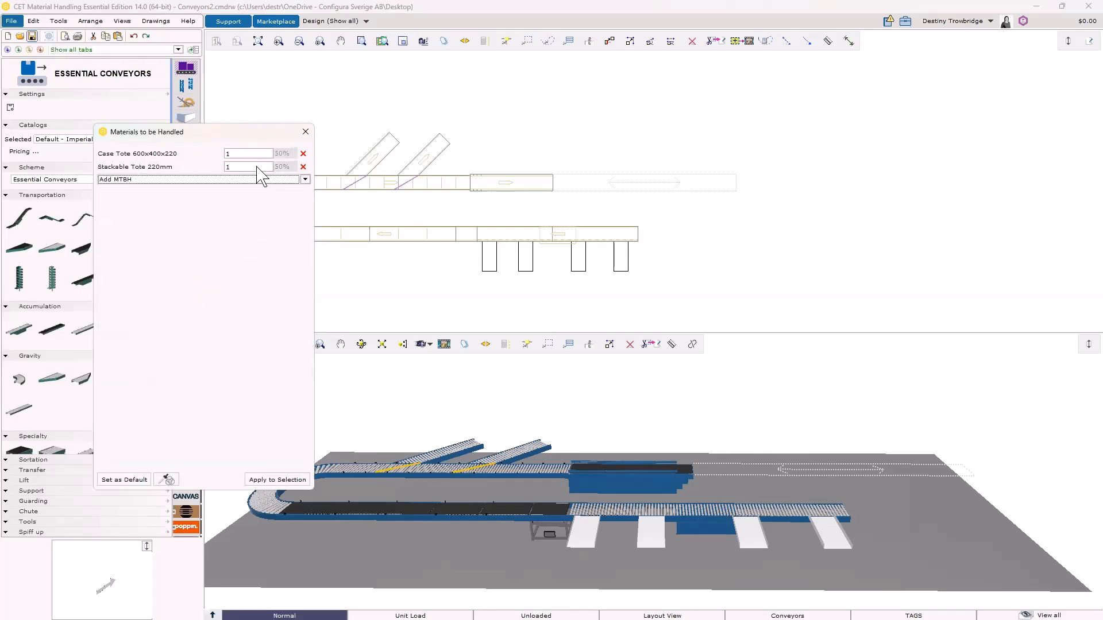
click(238, 168)
text(2)
click(305, 179)
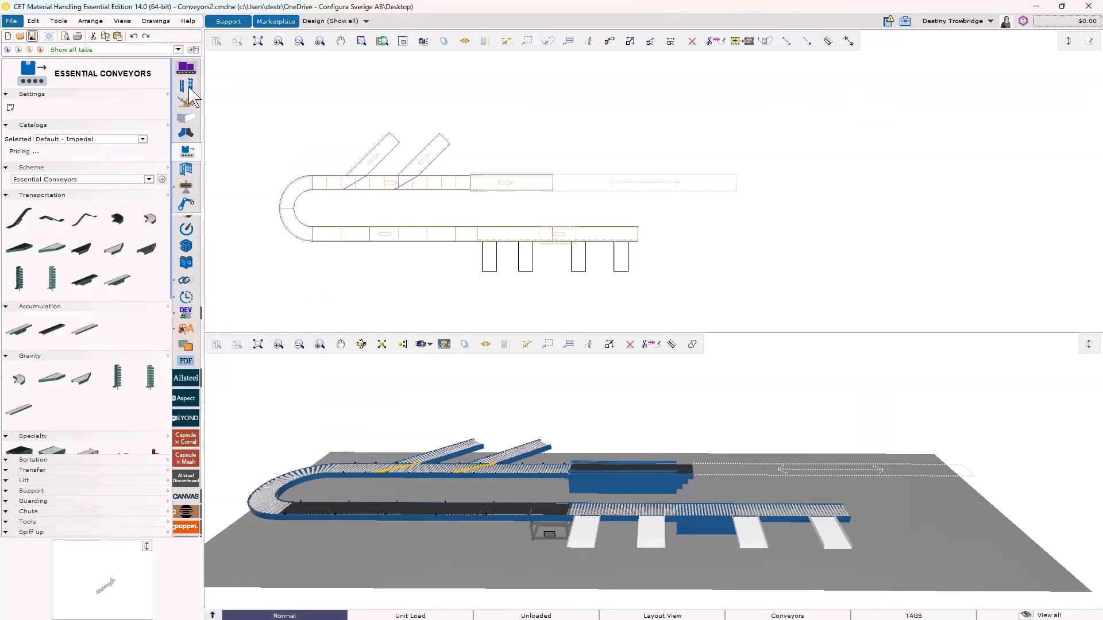
- View the available unit load template categories in the Essential Pallet Racking Unit Load Editor
click(188, 87)
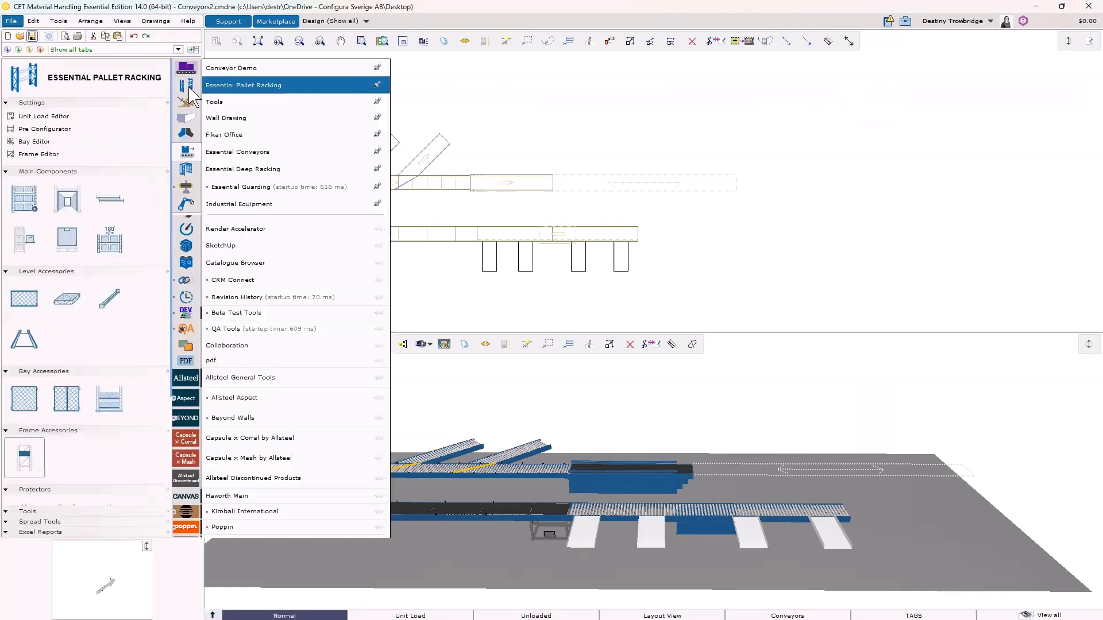
click(44, 116)
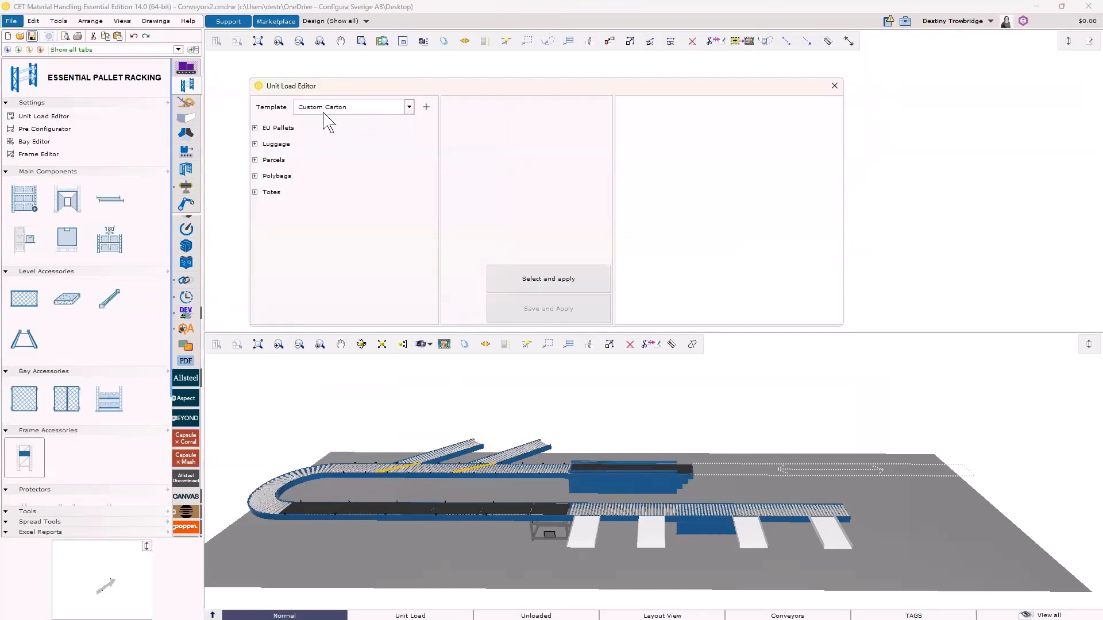
click(409, 108)
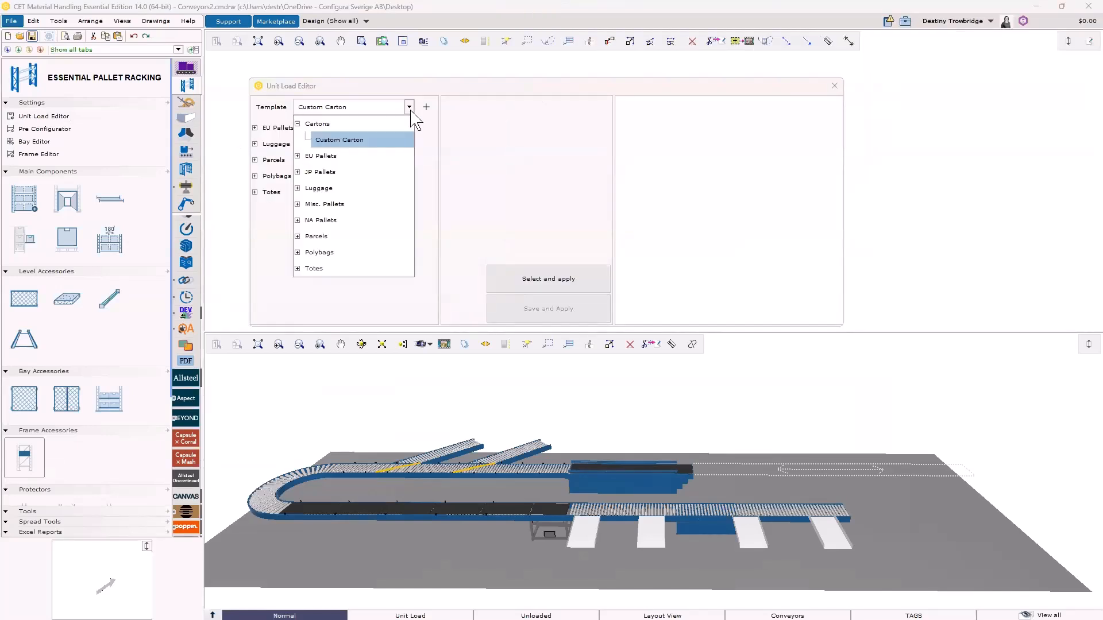
click(835, 85)
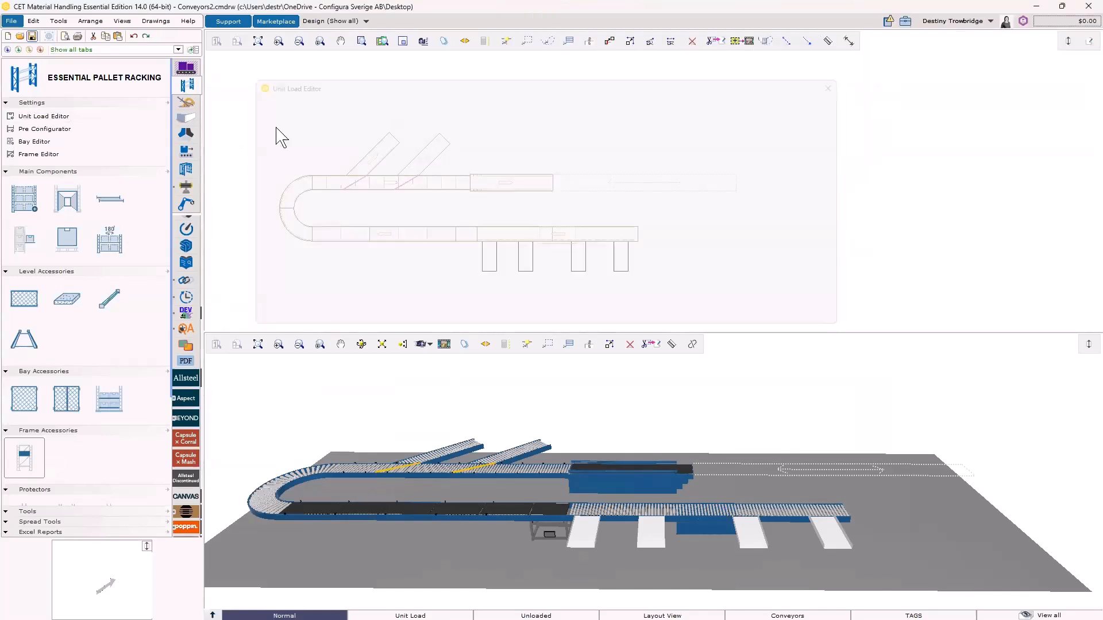
- Add Nestable Tote to the Essential Conveyors materials to be handled and set it as the default
click(191, 151)
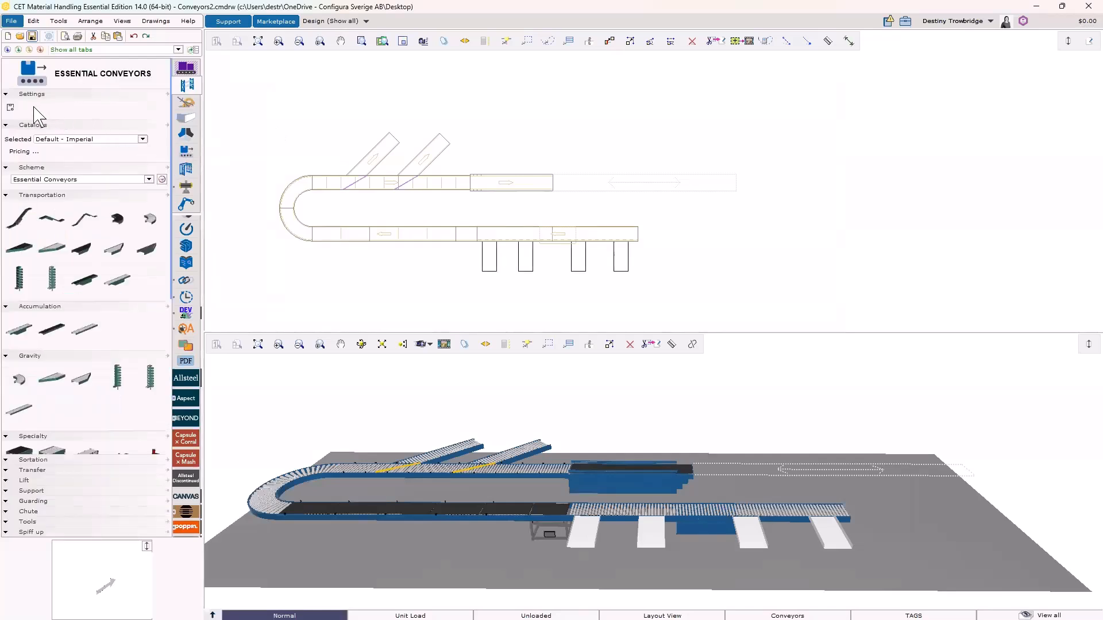
click(10, 107)
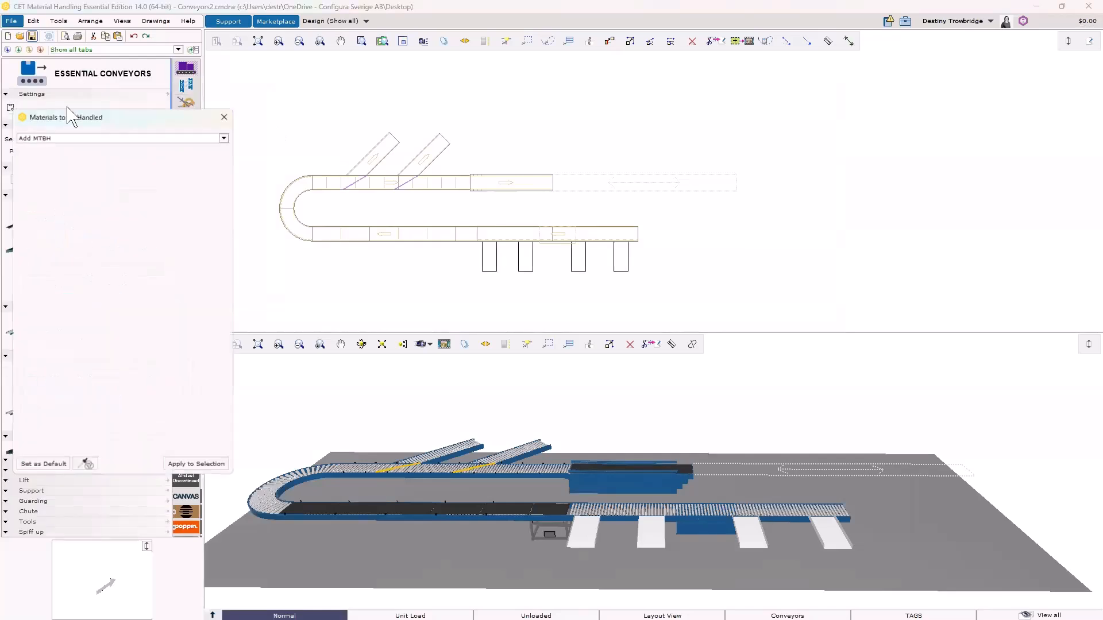
click(224, 117)
click(10, 107)
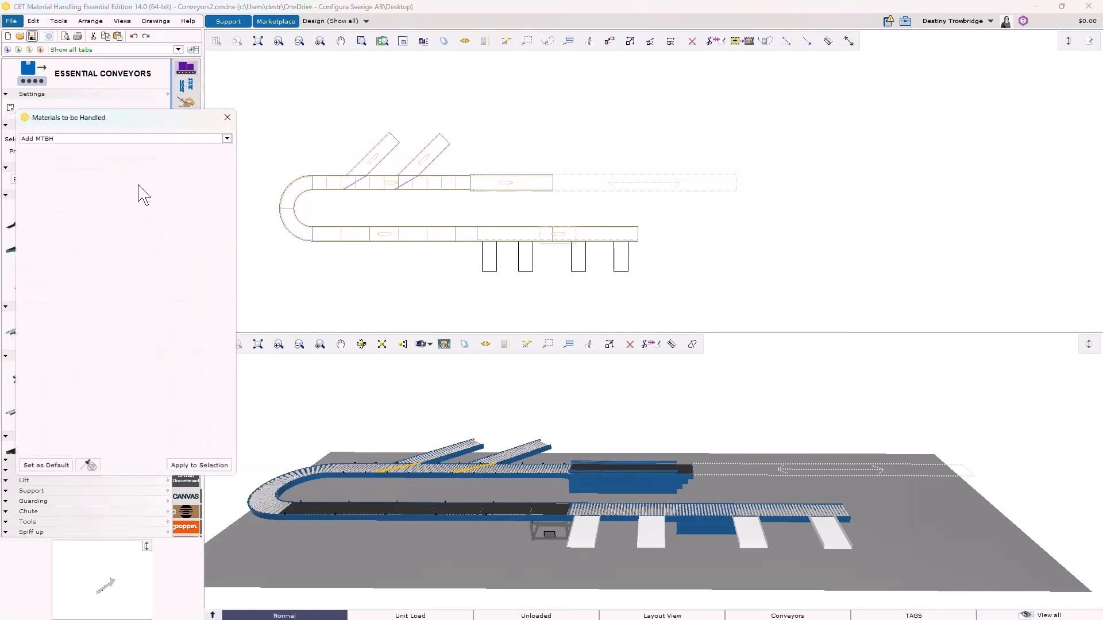
click(227, 138)
click(60, 213)
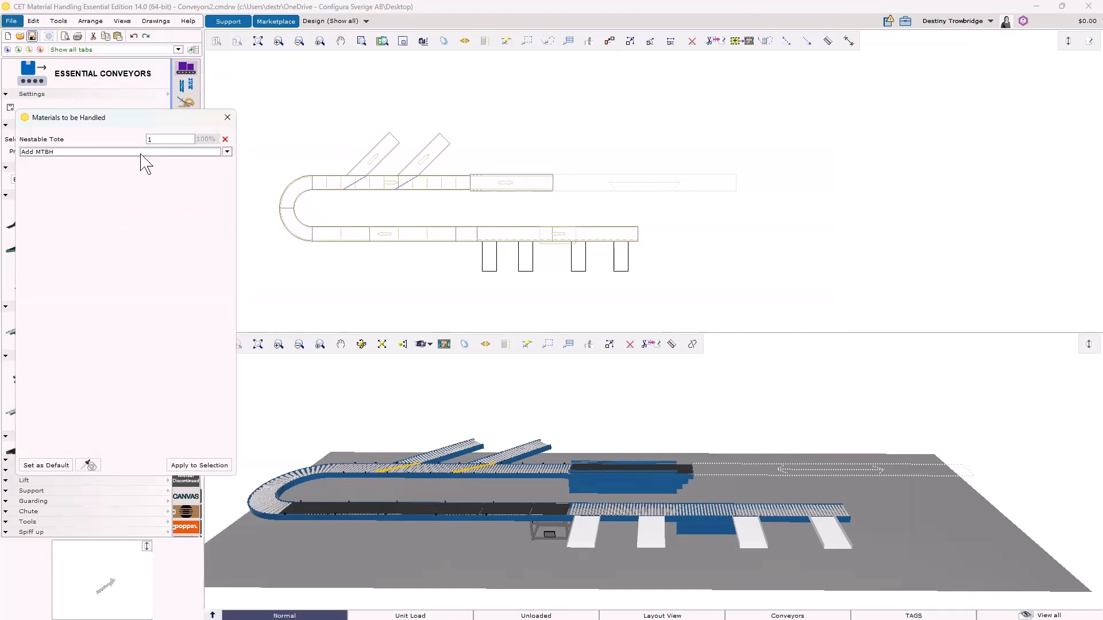
click(49, 467)
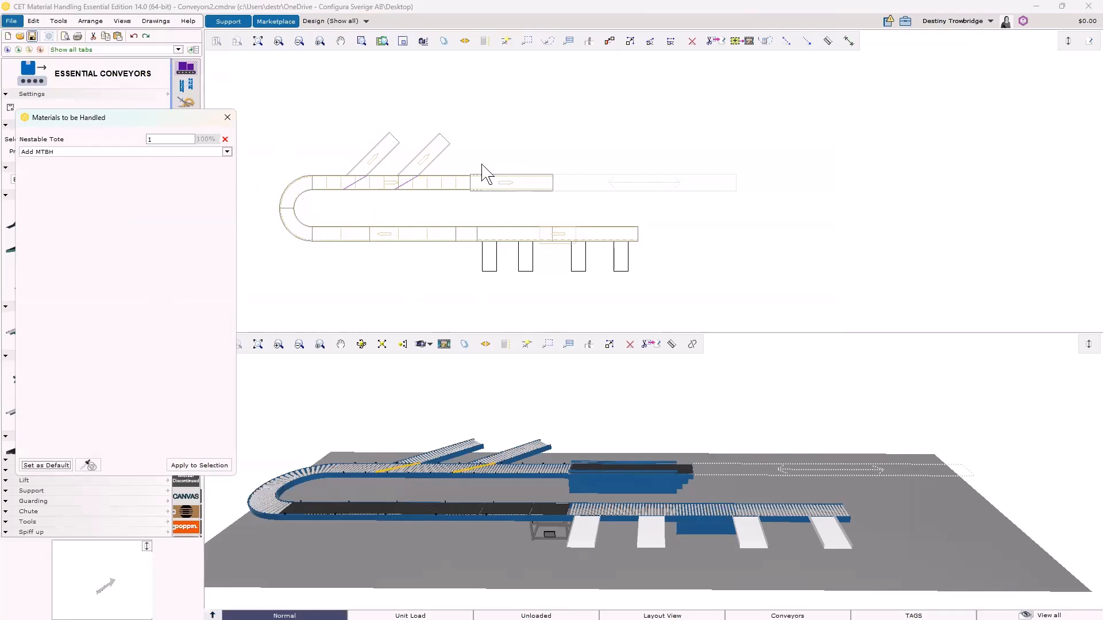
- Select and deselect the lower run's straight accumulation segment, try the material picker, and close the Materials to be Handled settings
click(336, 236)
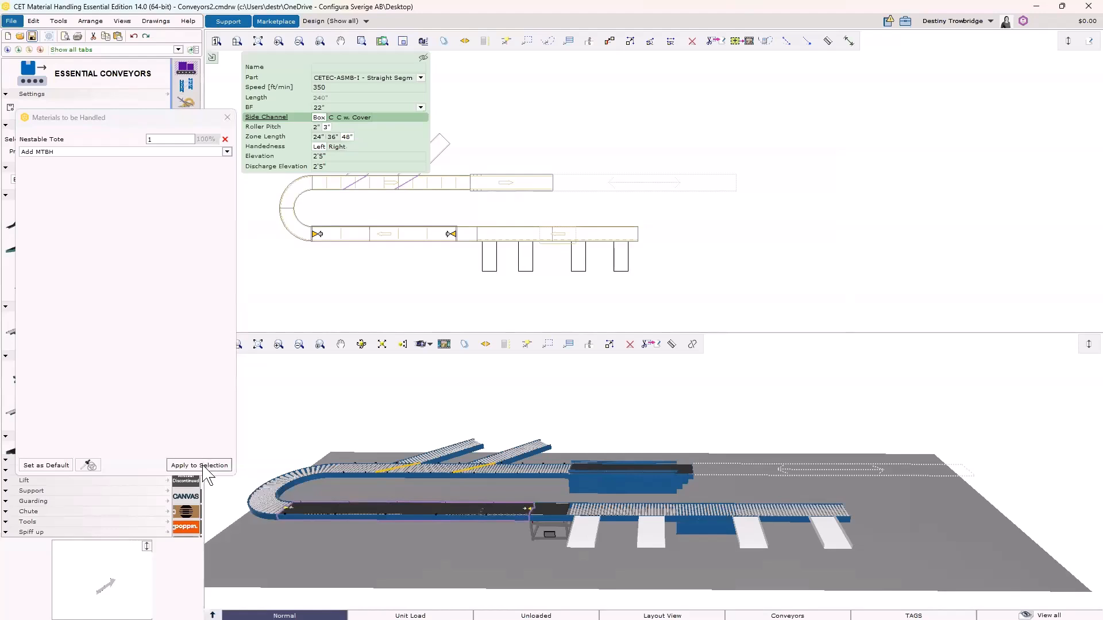
click(336, 259)
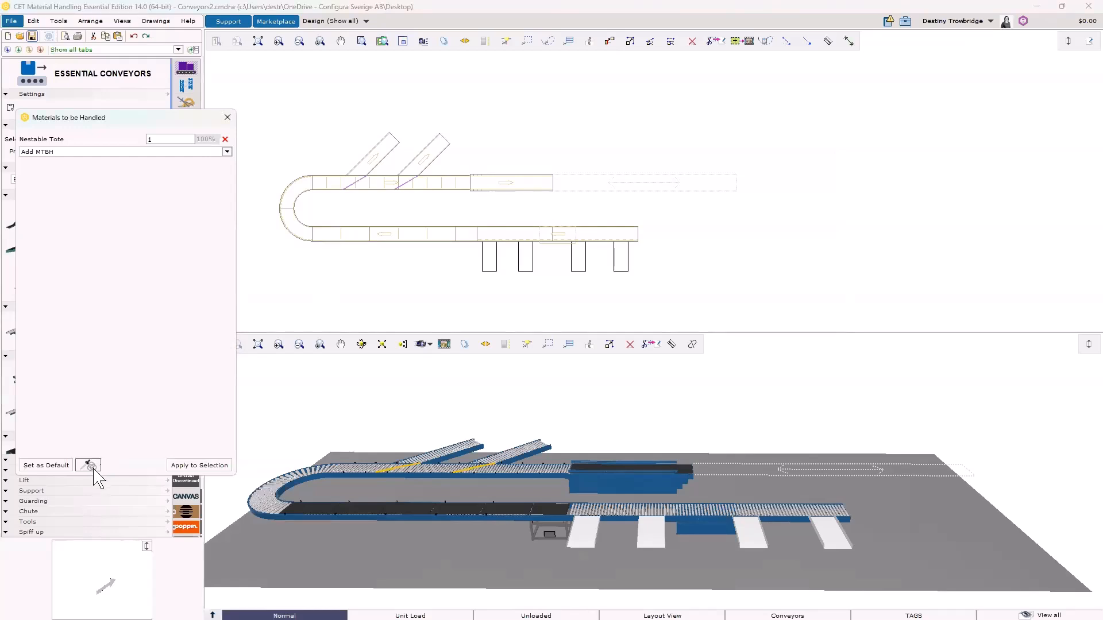
click(91, 467)
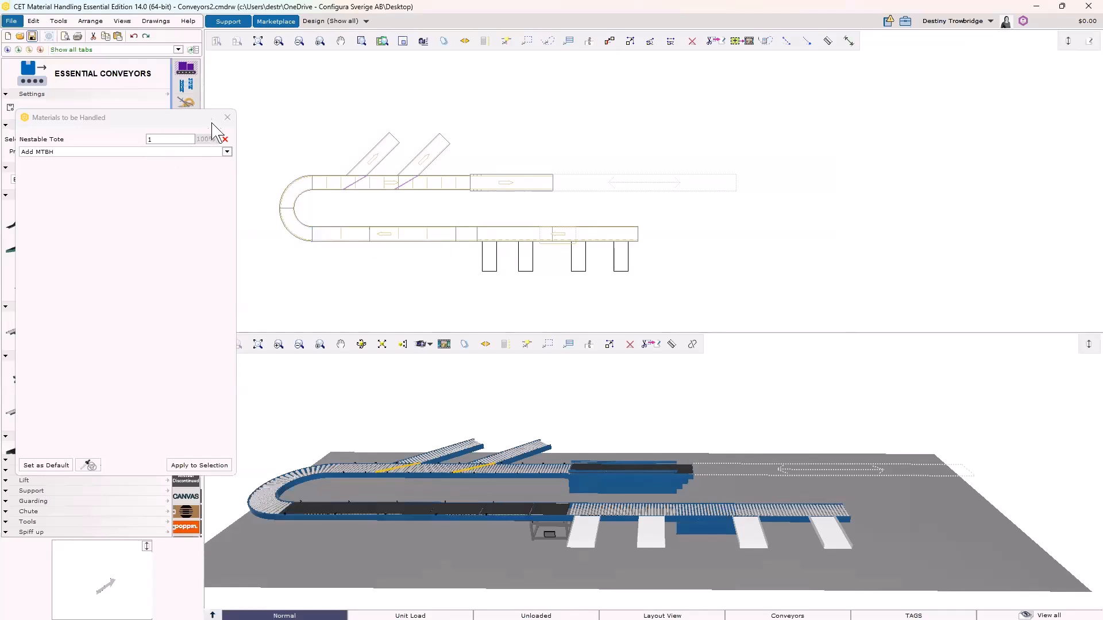
click(228, 119)
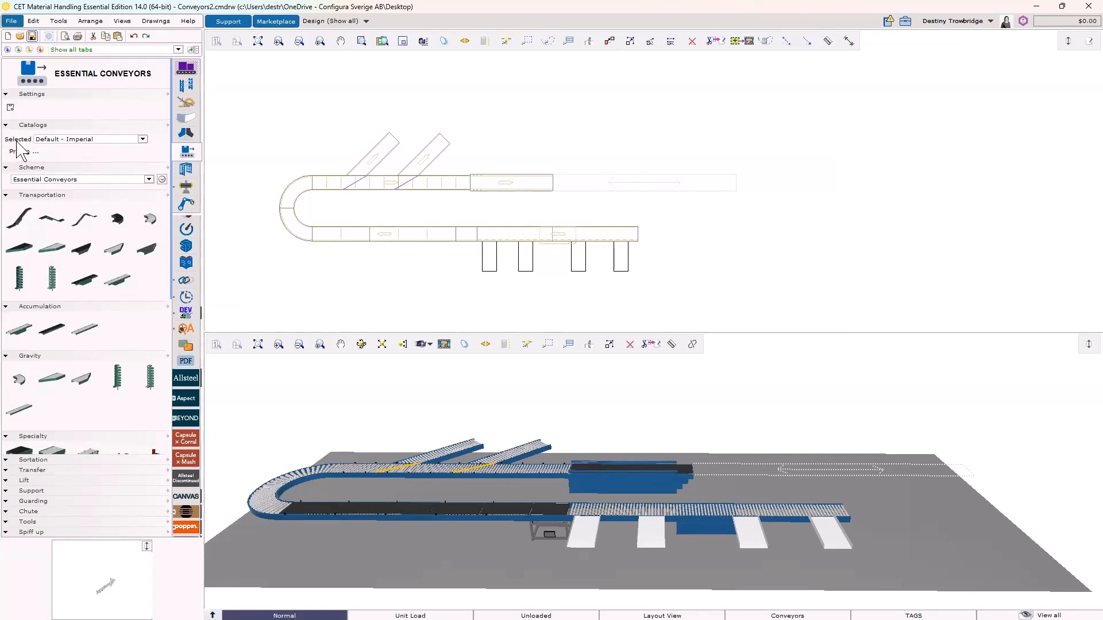
- Choose the Default - Imperial catalog and export the Essential Conveyors pricelist template to Excel
click(143, 140)
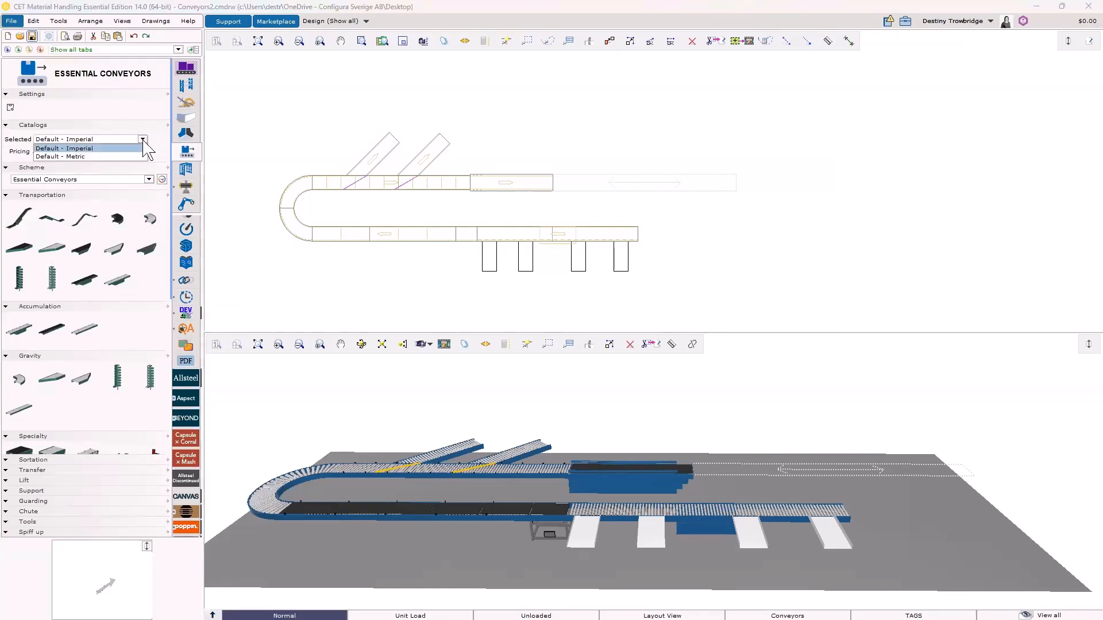
click(122, 149)
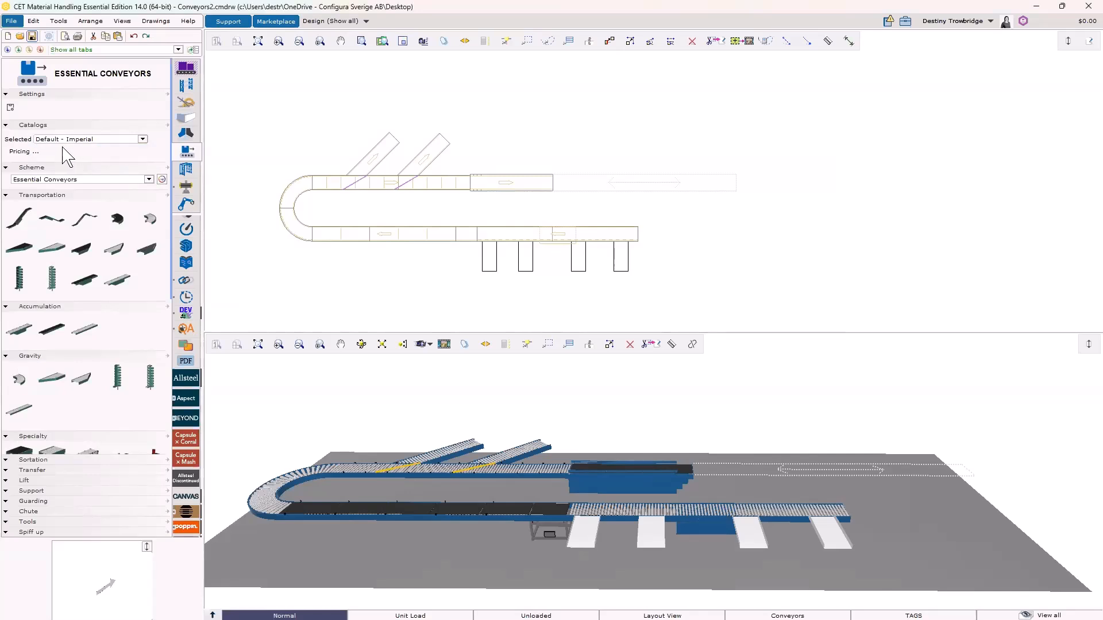
click(25, 155)
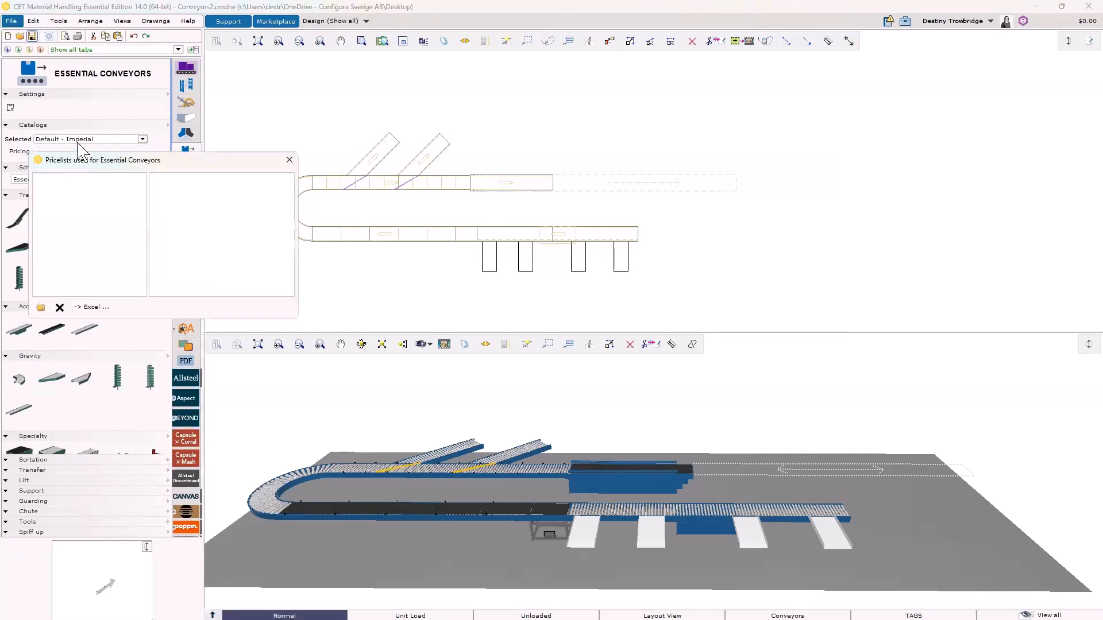
drag(105, 161, 322, 119)
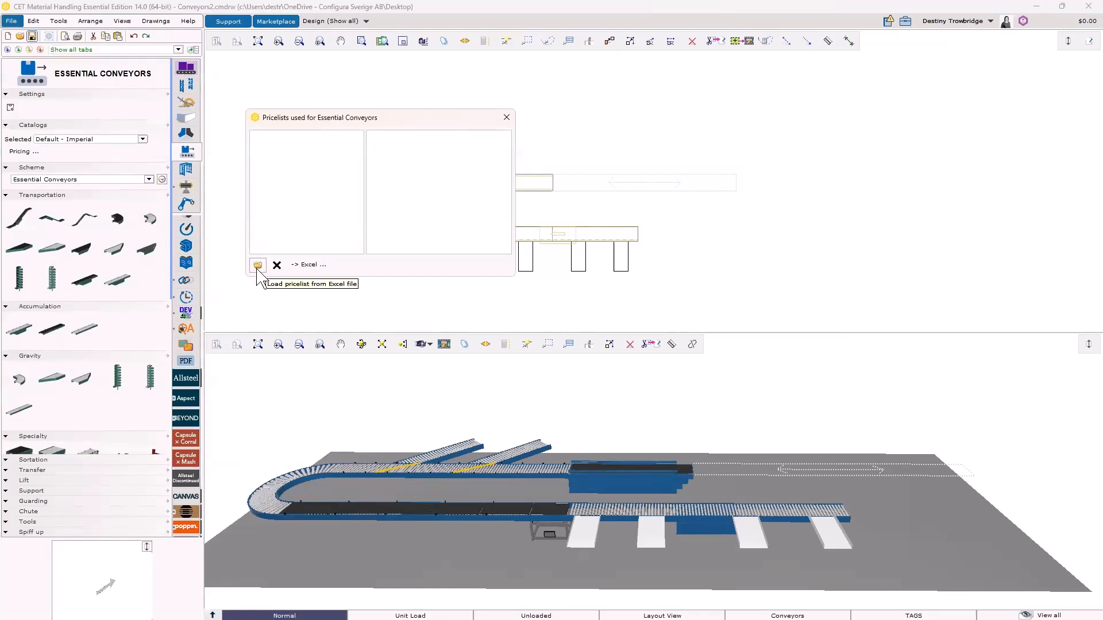
click(306, 268)
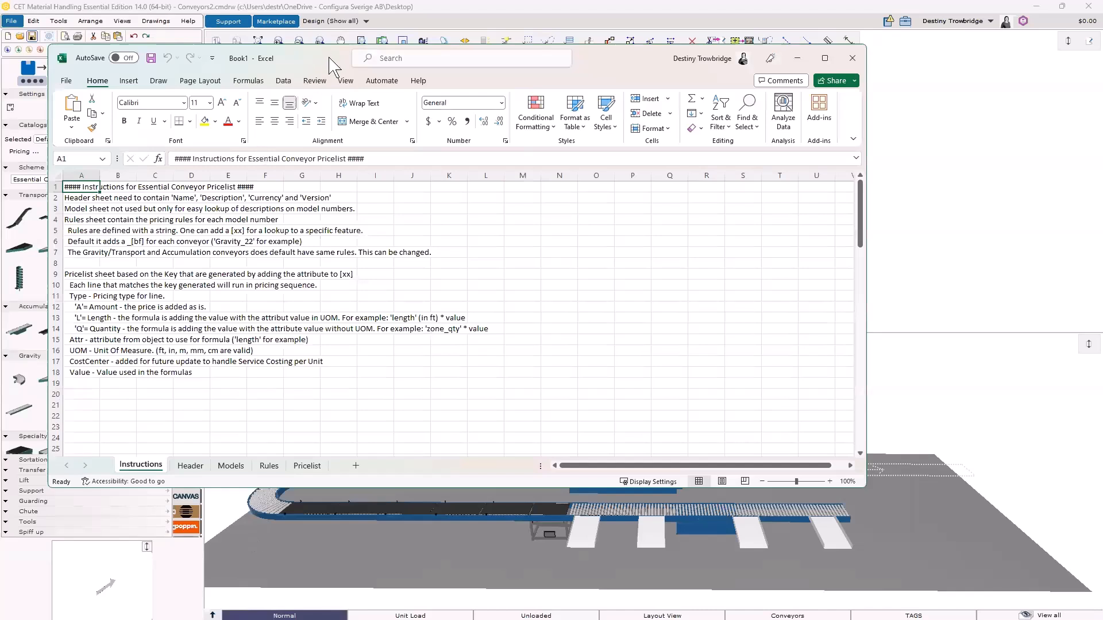
- Examine the Header, Models, Rules and Pricelist sheets of the exported Essential Conveyors pricelist workbook
drag(332, 66, 489, 119)
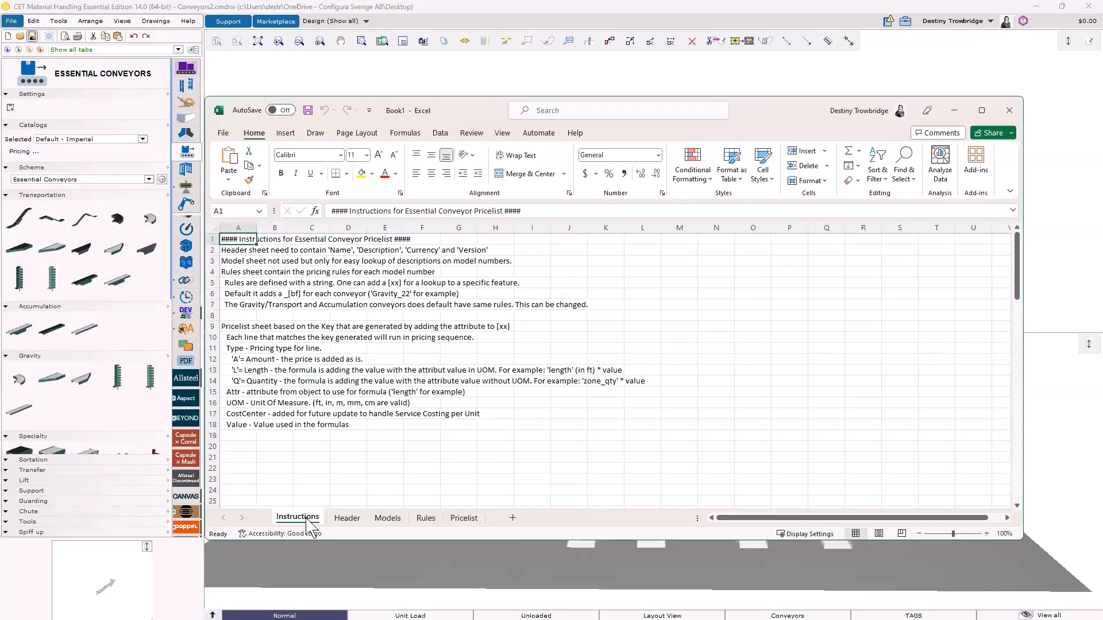
click(349, 521)
click(386, 518)
click(425, 517)
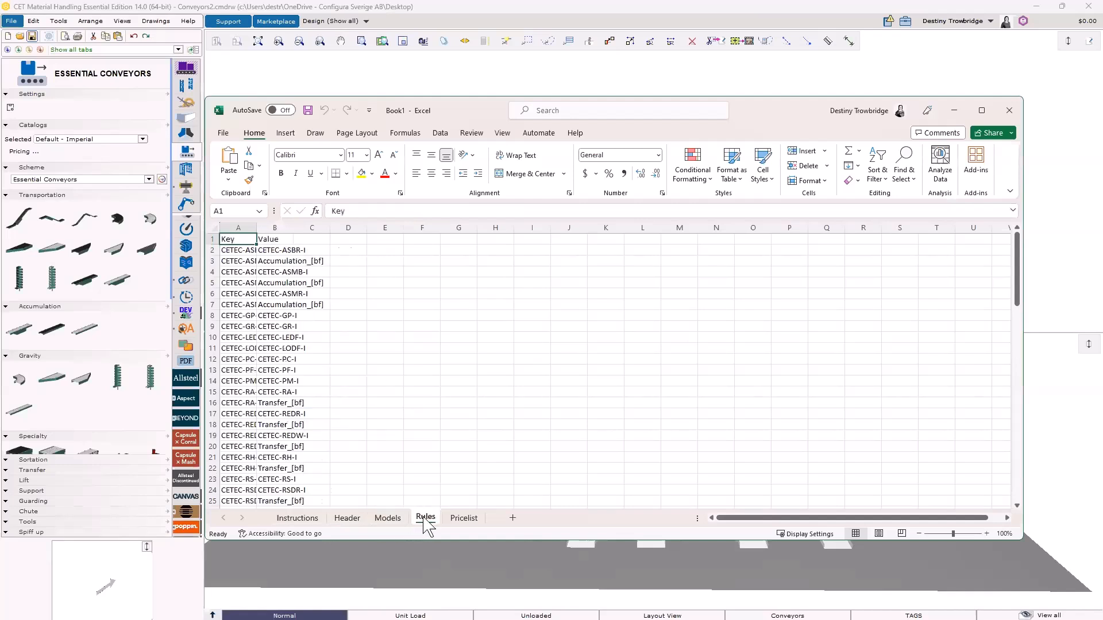
click(464, 523)
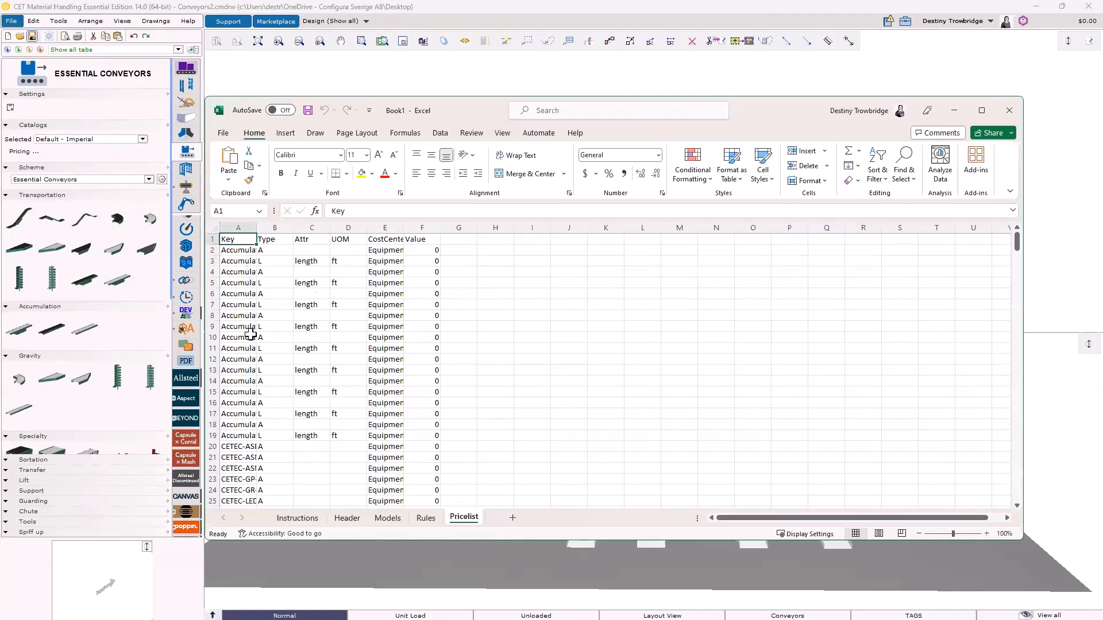
scroll(251, 336, down, 9)
scroll(251, 339, down, 14)
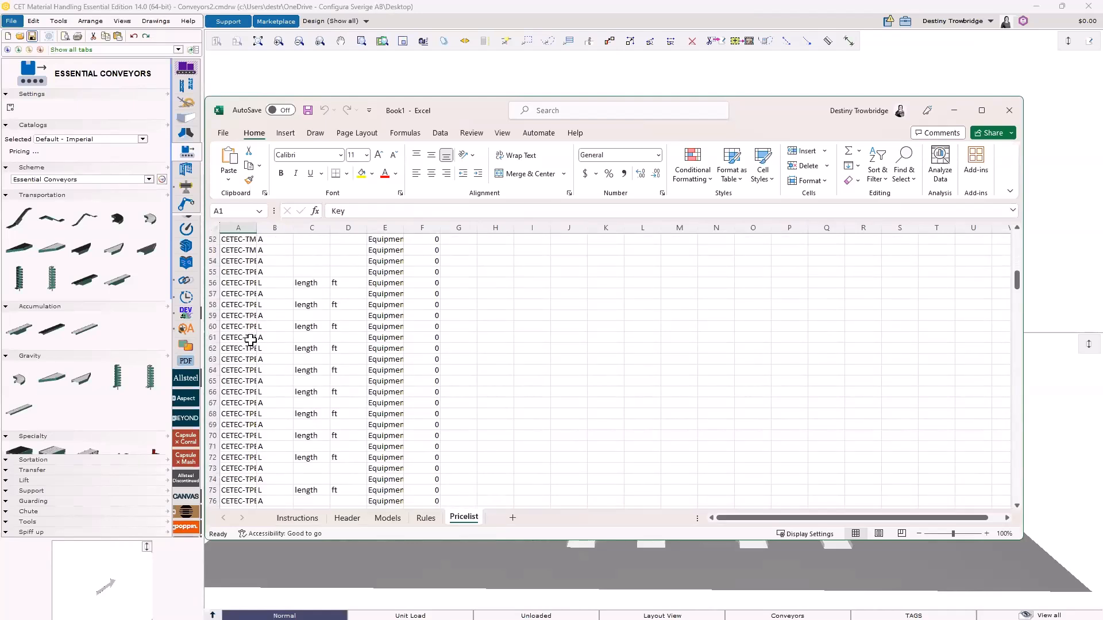
scroll(250, 339, down, 9)
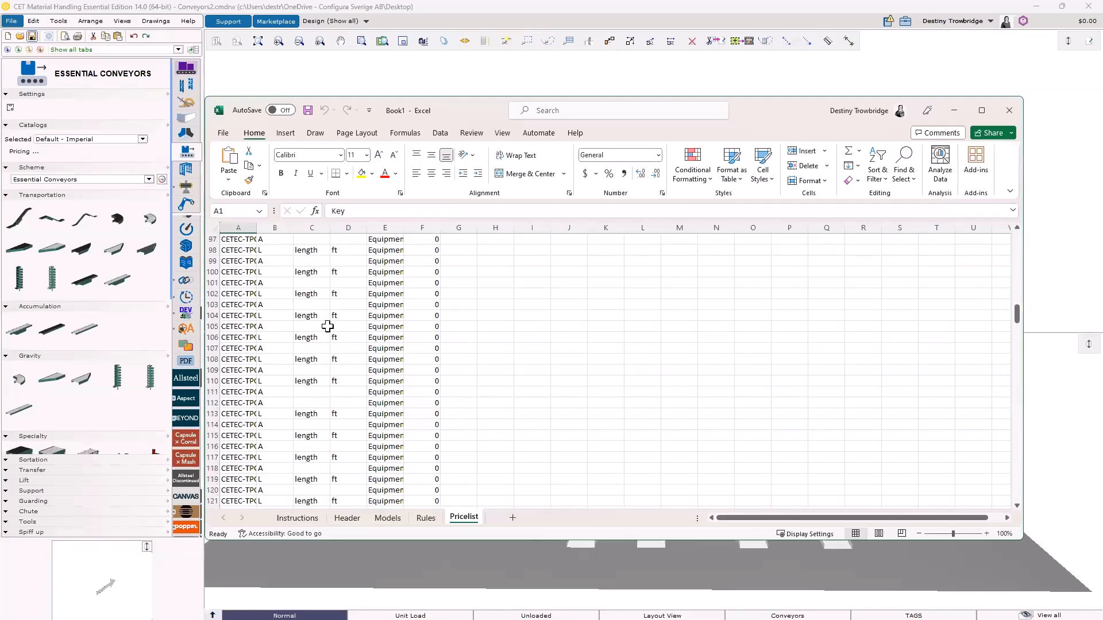
- Return to the start of the Pricelist sheet, review its columns and close the exported pricelist workbook
scroll(429, 329, up, 20)
scroll(425, 320, up, 2)
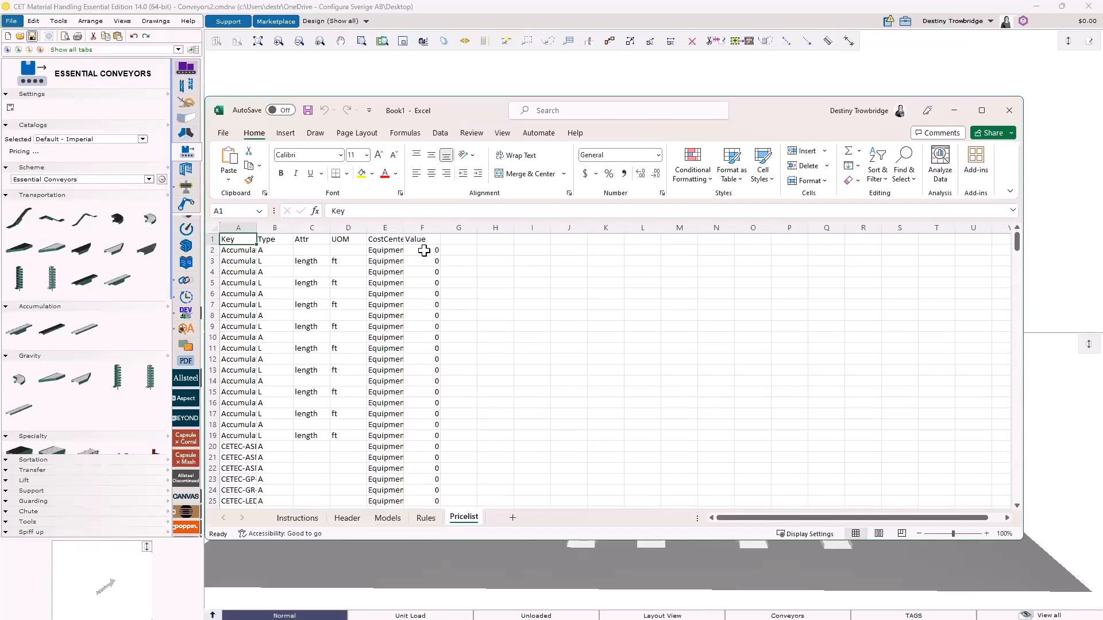
click(1011, 108)
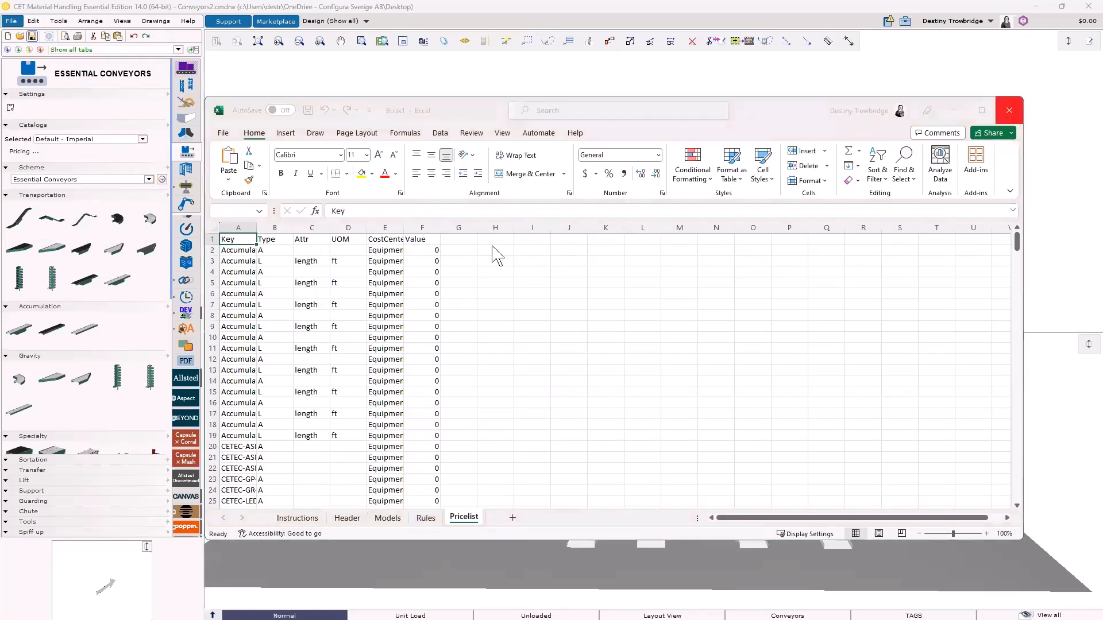
click(667, 391)
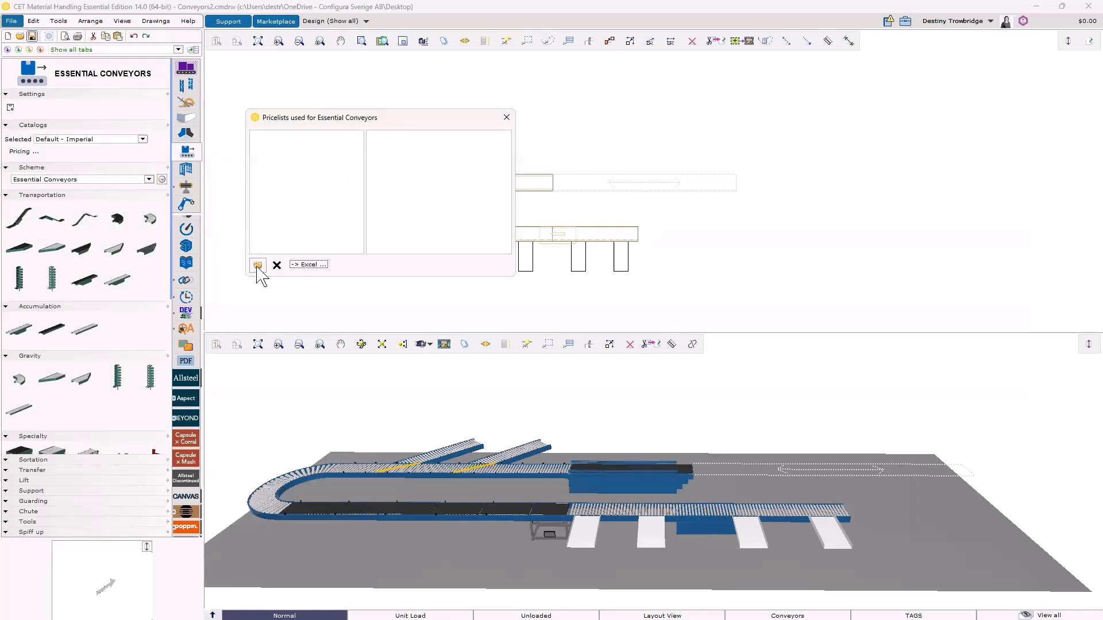
- Load the Essential Pricelist 1.xlsx file as the pricelist for Essential Conveyors
click(257, 266)
click(365, 325)
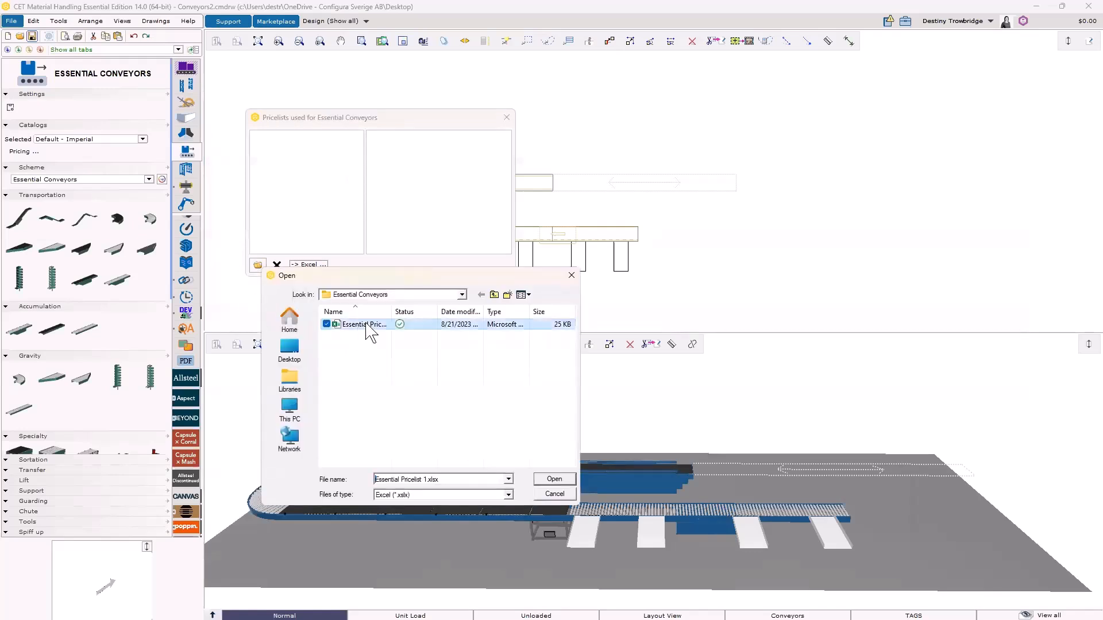
click(554, 480)
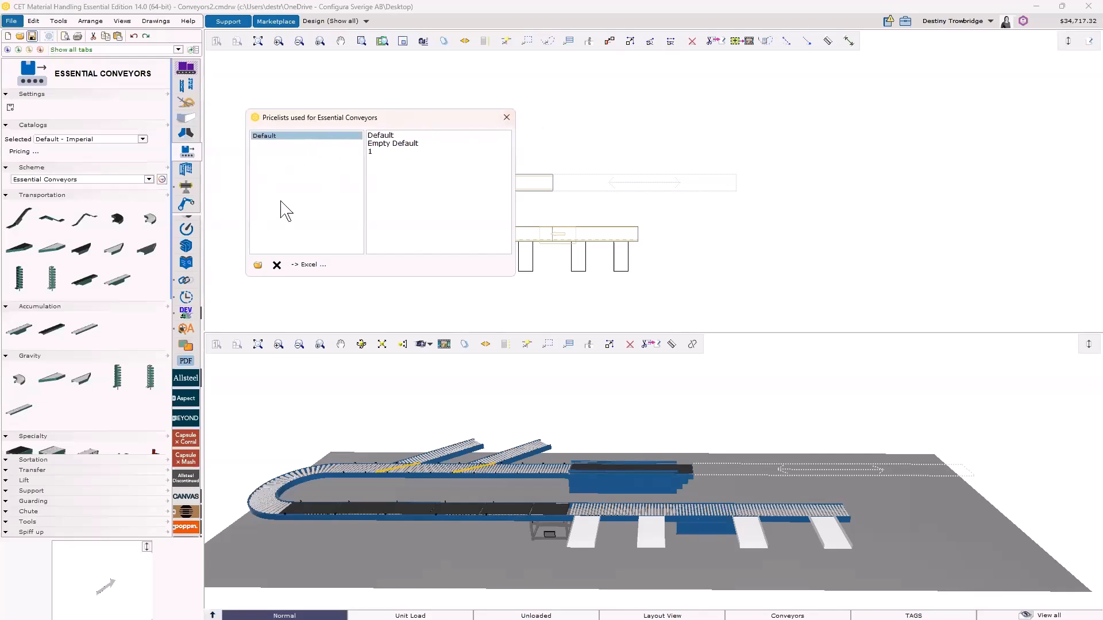
- Remove the loaded Default pricelist and view the unpriced conveyor parts in the Calculation window
click(277, 265)
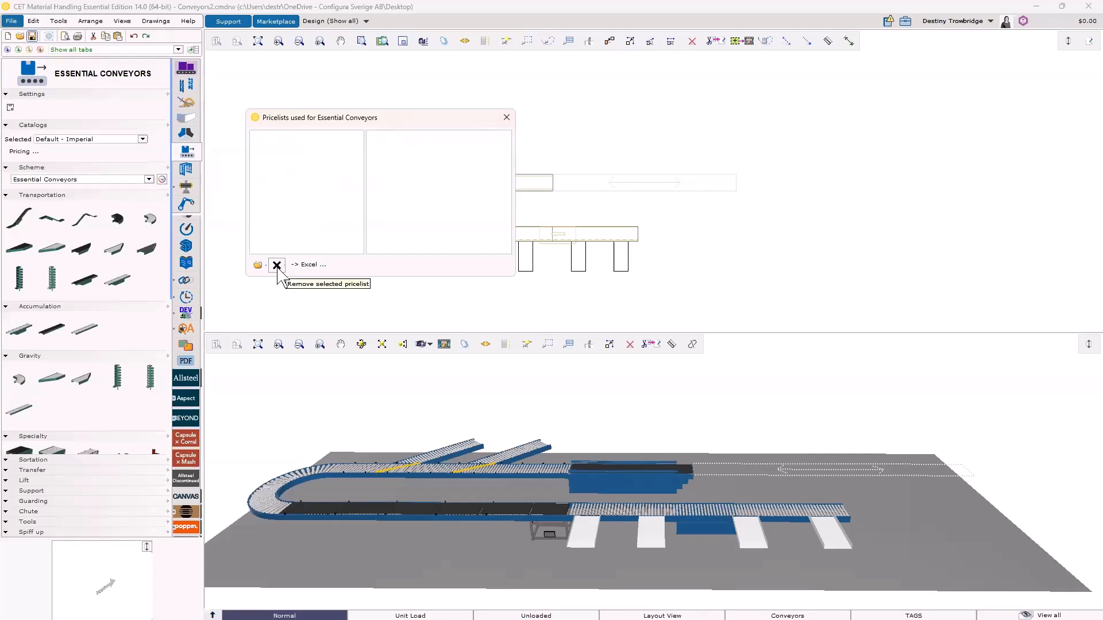
click(1085, 22)
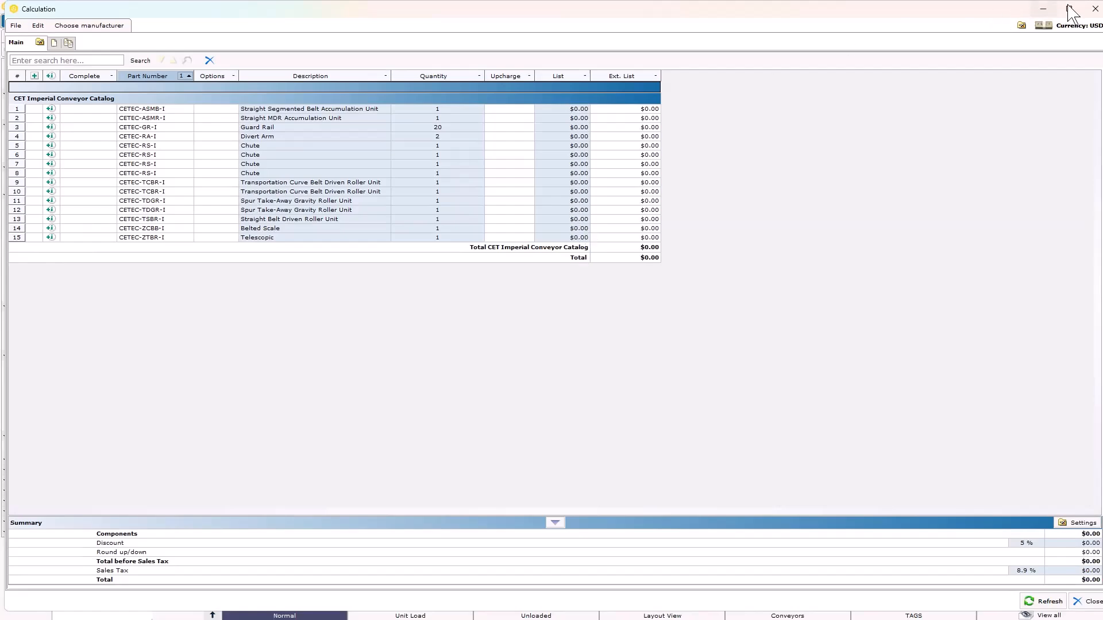
click(1095, 9)
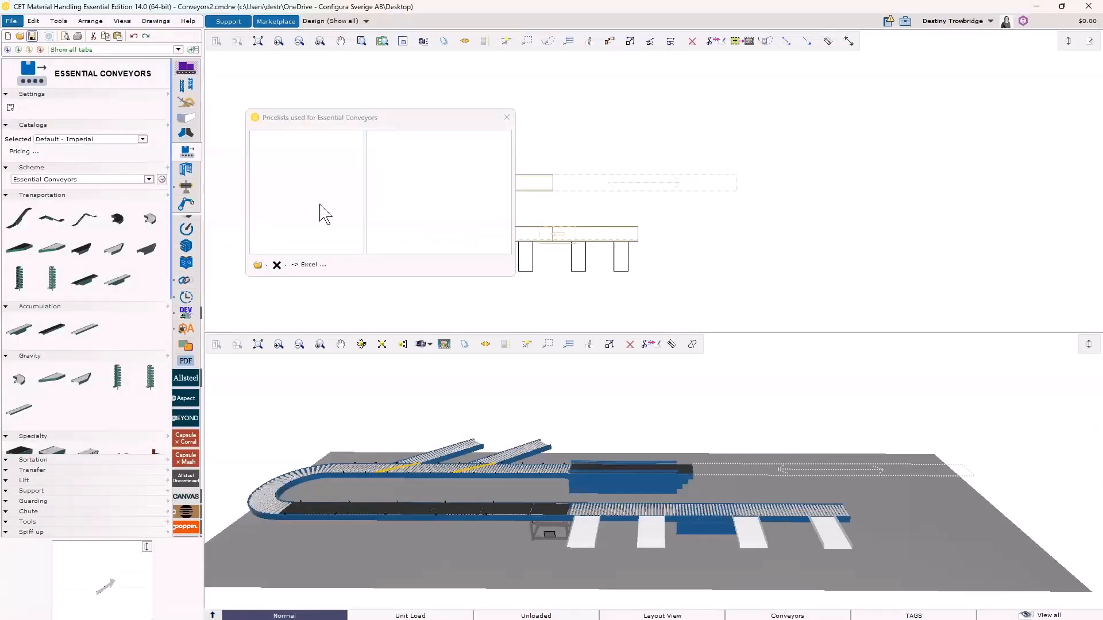
- Reload Essential Pricelist 1.xlsx for Essential Conveyors, check the Calculation and close the pricelist settings
click(257, 265)
click(537, 476)
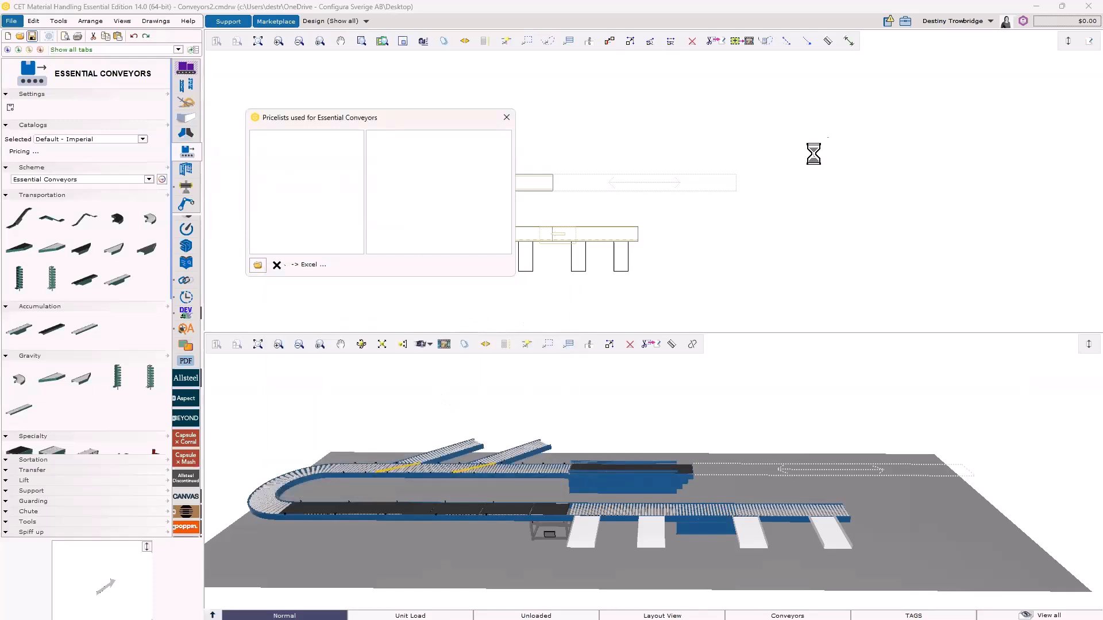
click(1067, 22)
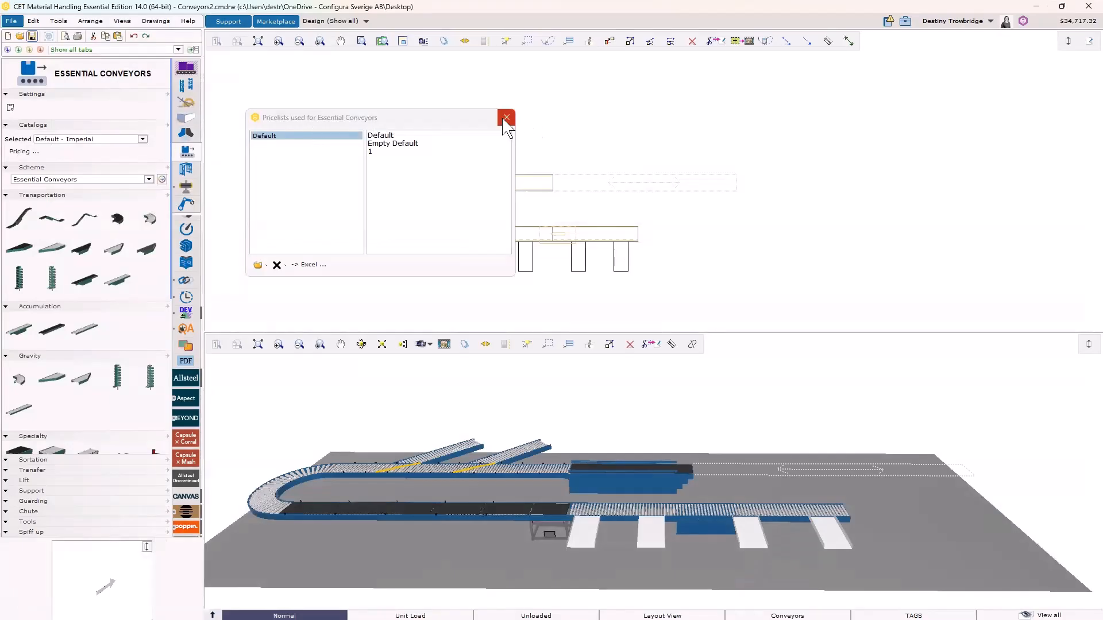
click(505, 120)
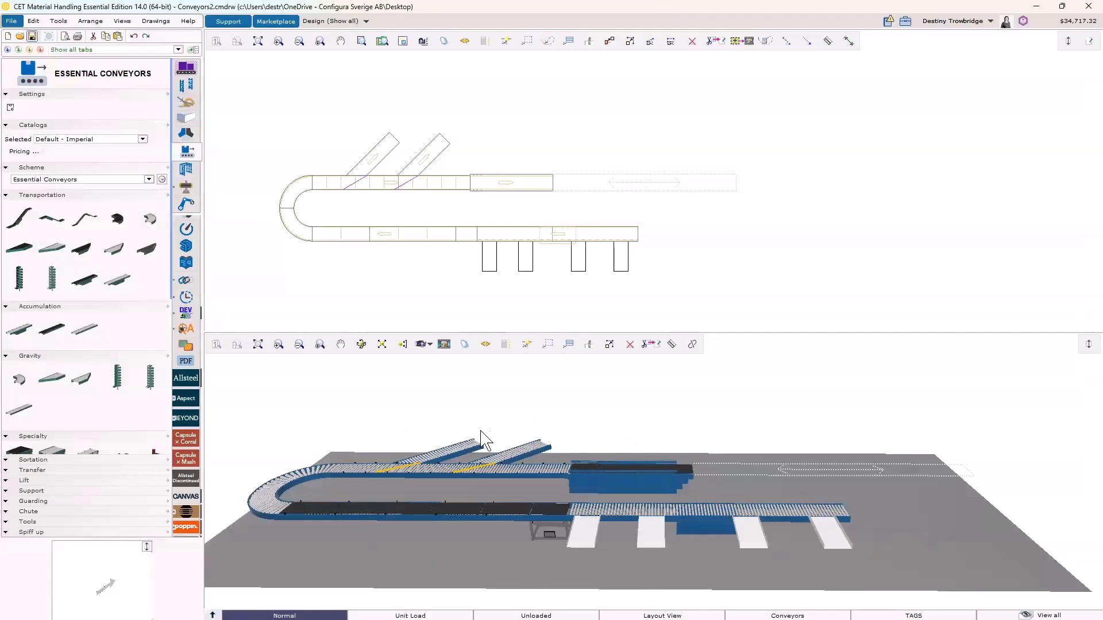
- Look over the conveyor layout in the 3D view and the list of available Essential Conveyors schemes
scroll(426, 434, up, 2)
middle_drag(428, 435, 442, 408)
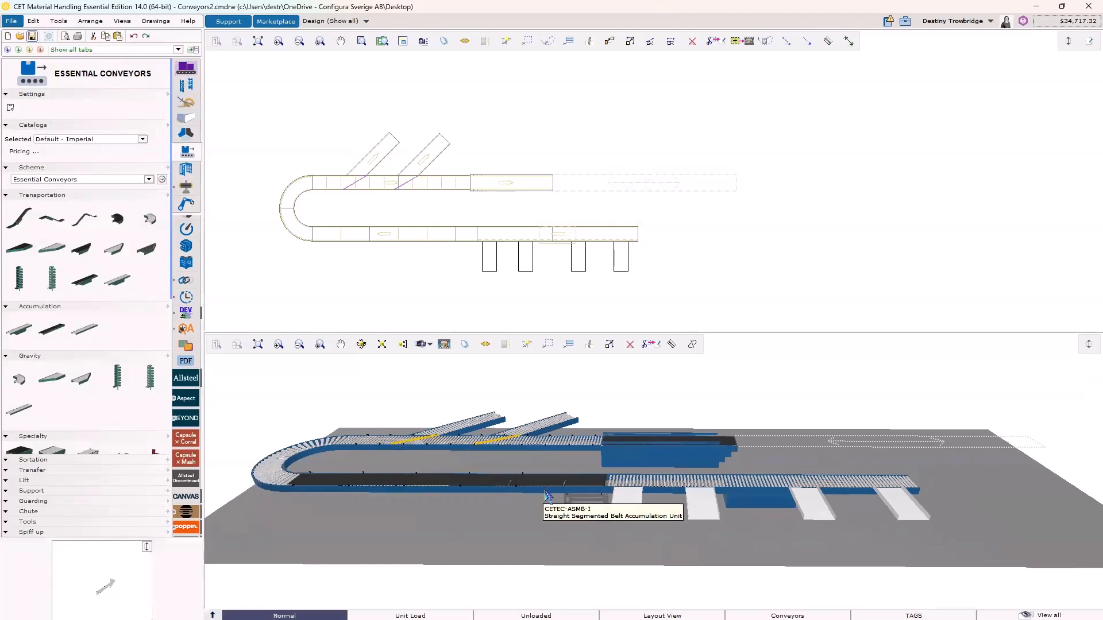
scroll(545, 499, up, 1)
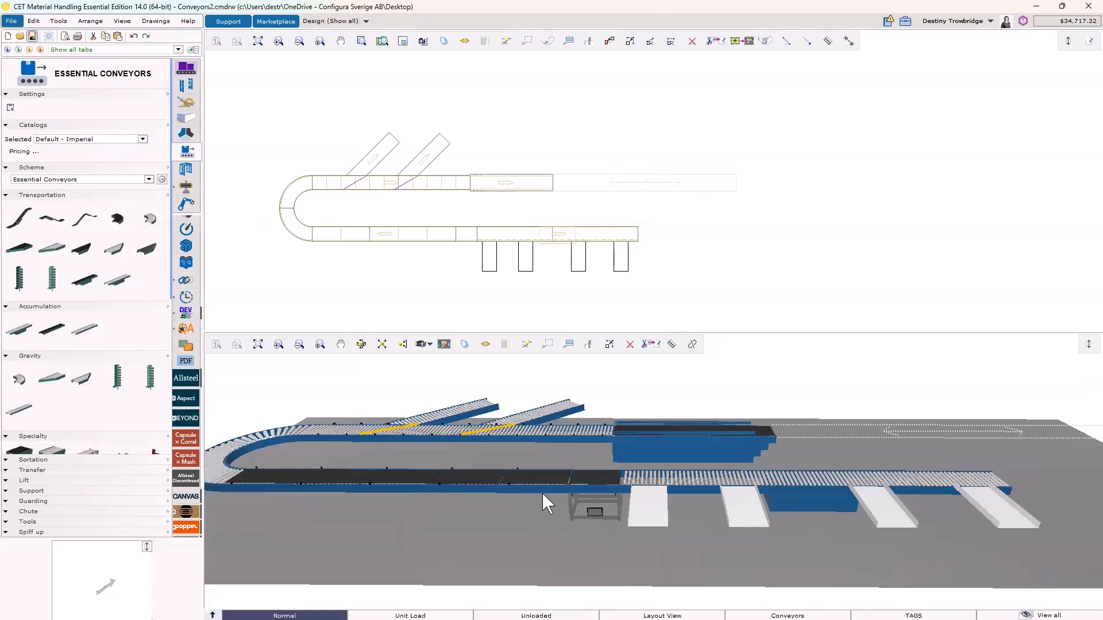
click(148, 180)
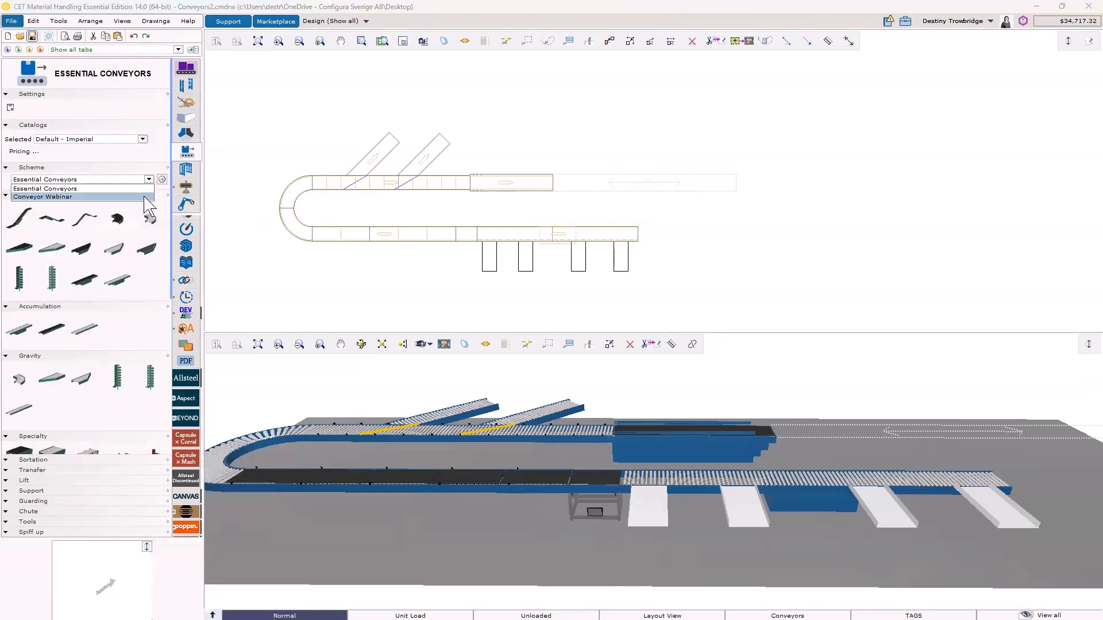
click(147, 182)
click(147, 180)
click(151, 181)
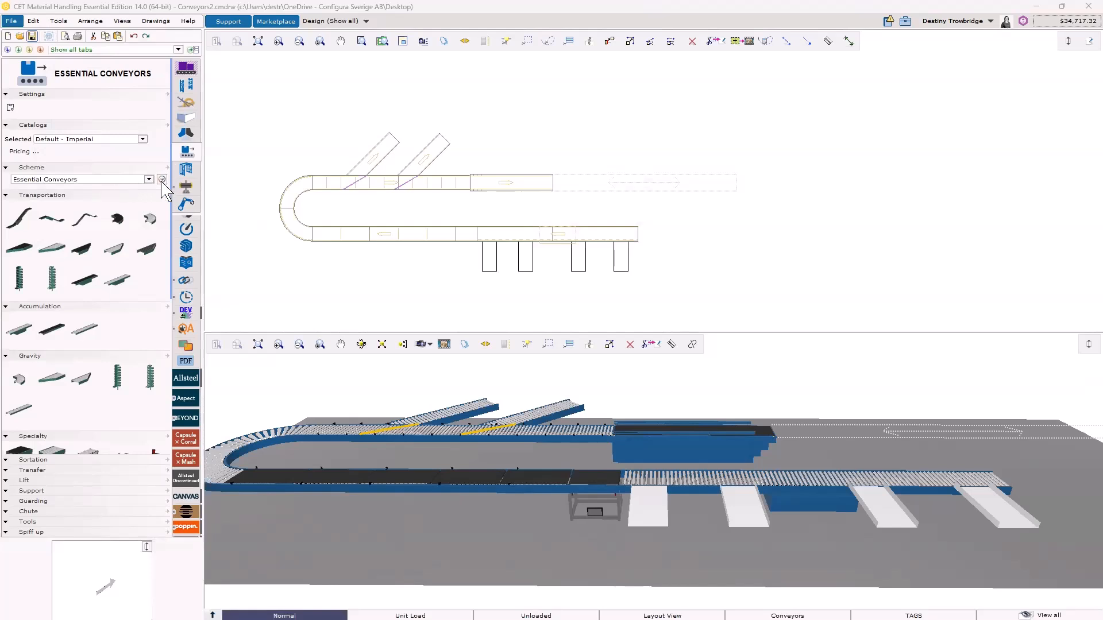
- Open the Essential Conveyors scheme editor and apply the Conveyor Webinar scheme to all conveyors
click(162, 179)
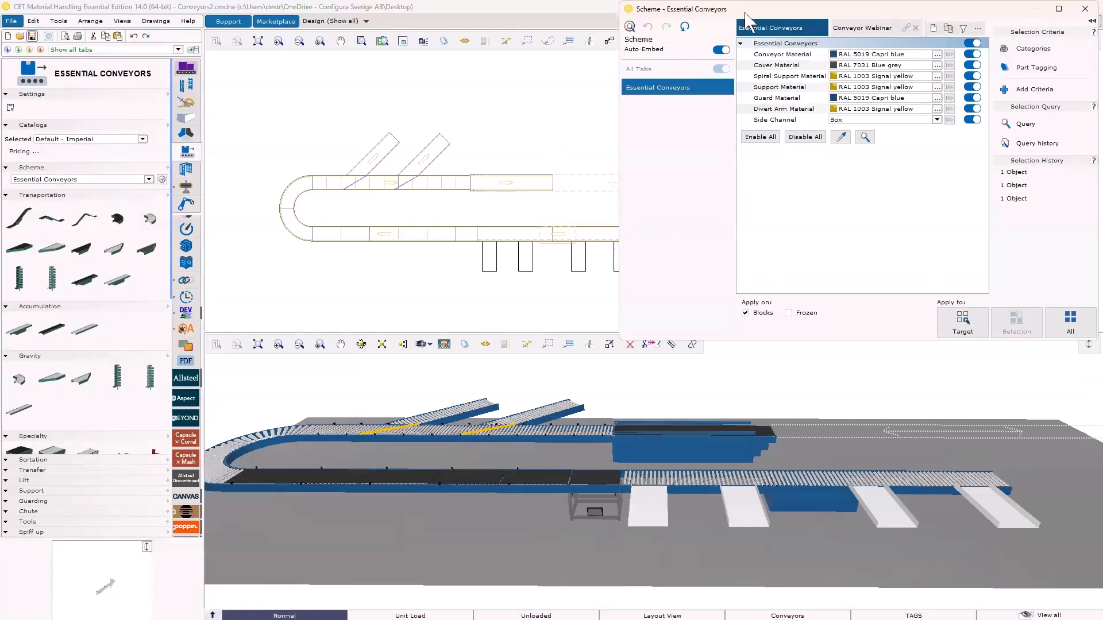
drag(745, 13, 344, 91)
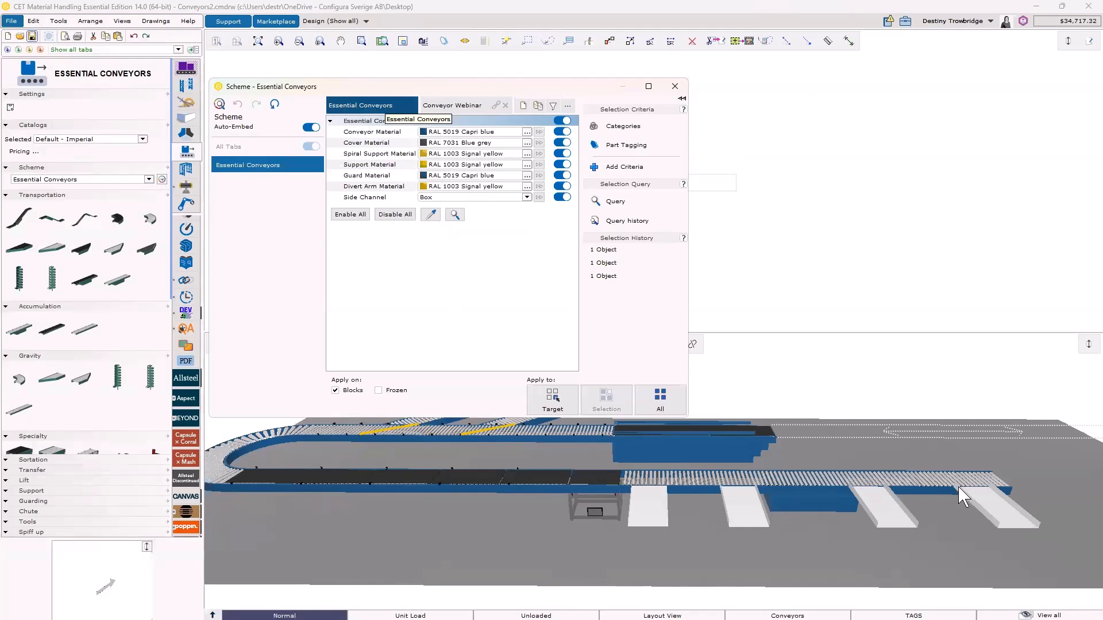
click(453, 107)
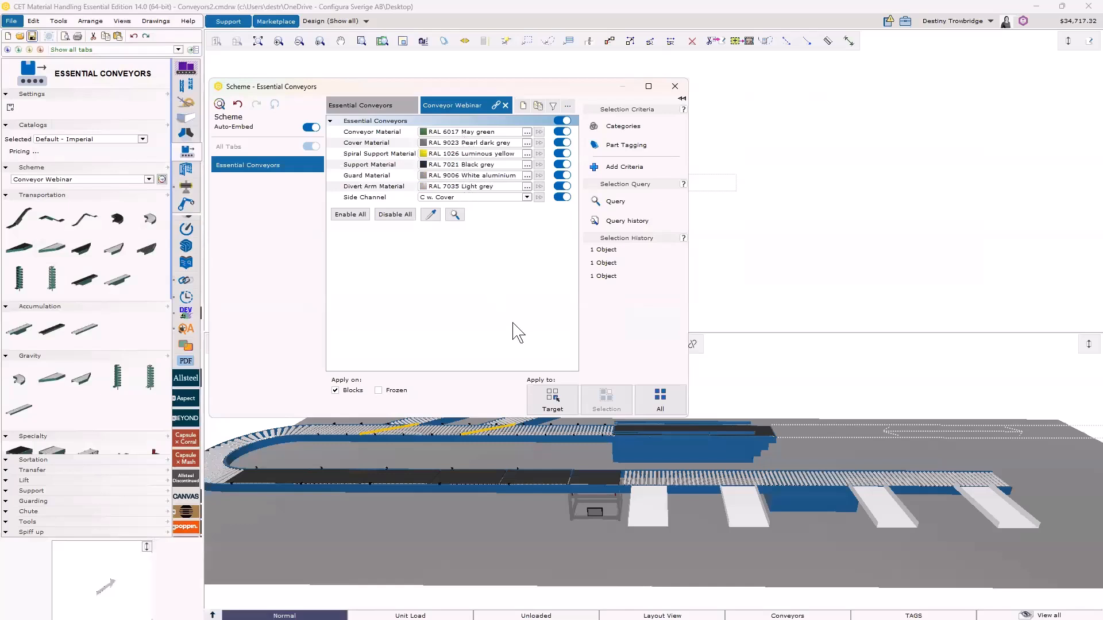
click(662, 402)
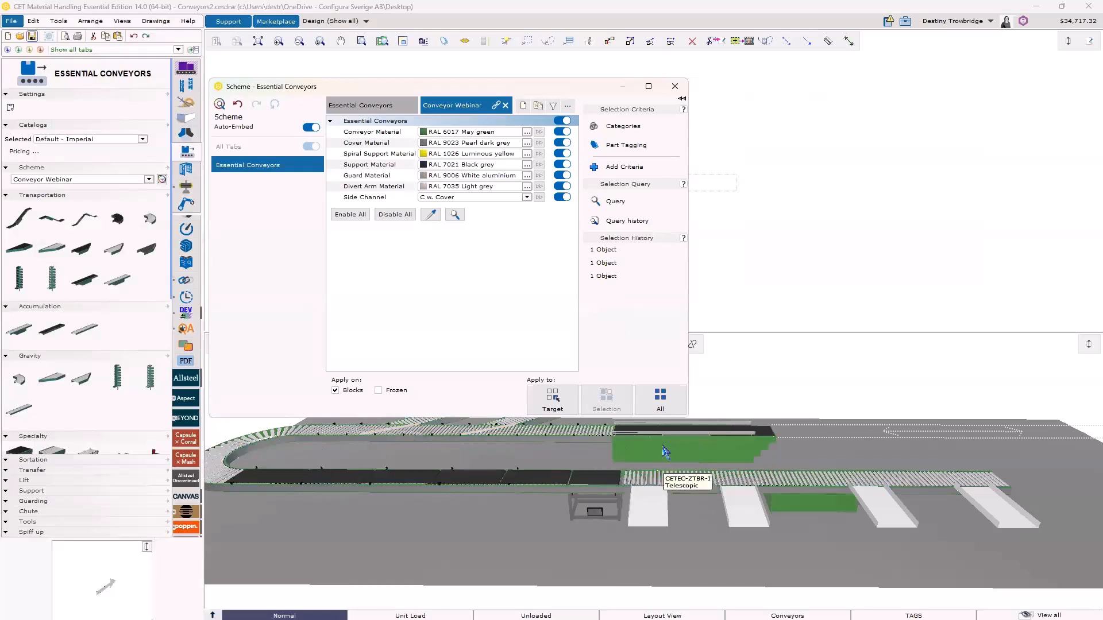
- Create a new scheme with conveyor material RAL 8028 Terra brown and side channel C w. Cover
click(522, 105)
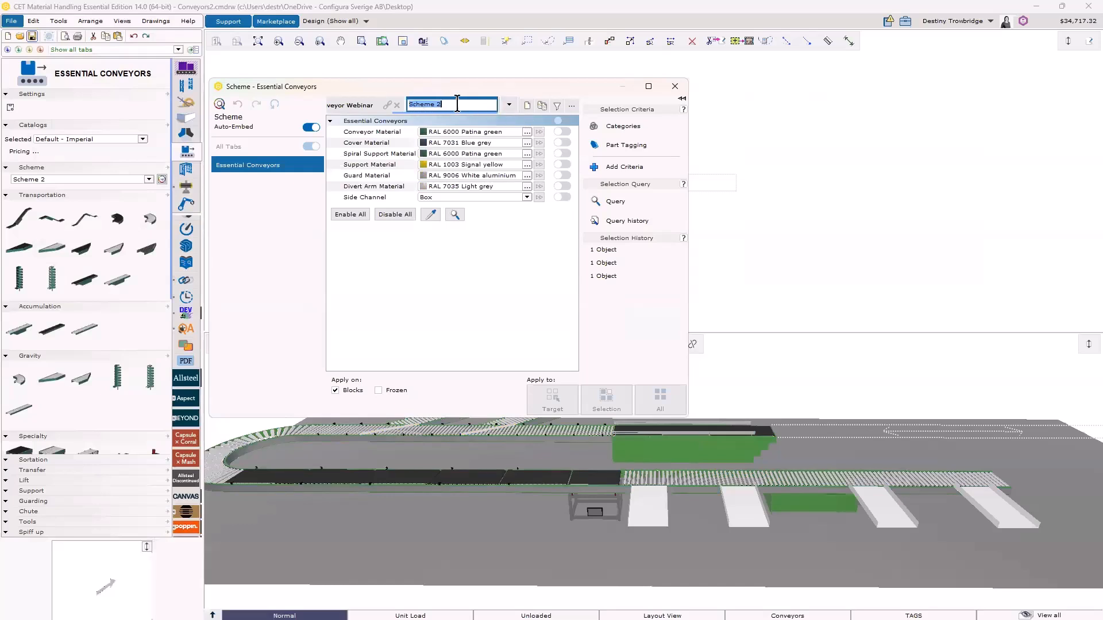
click(527, 132)
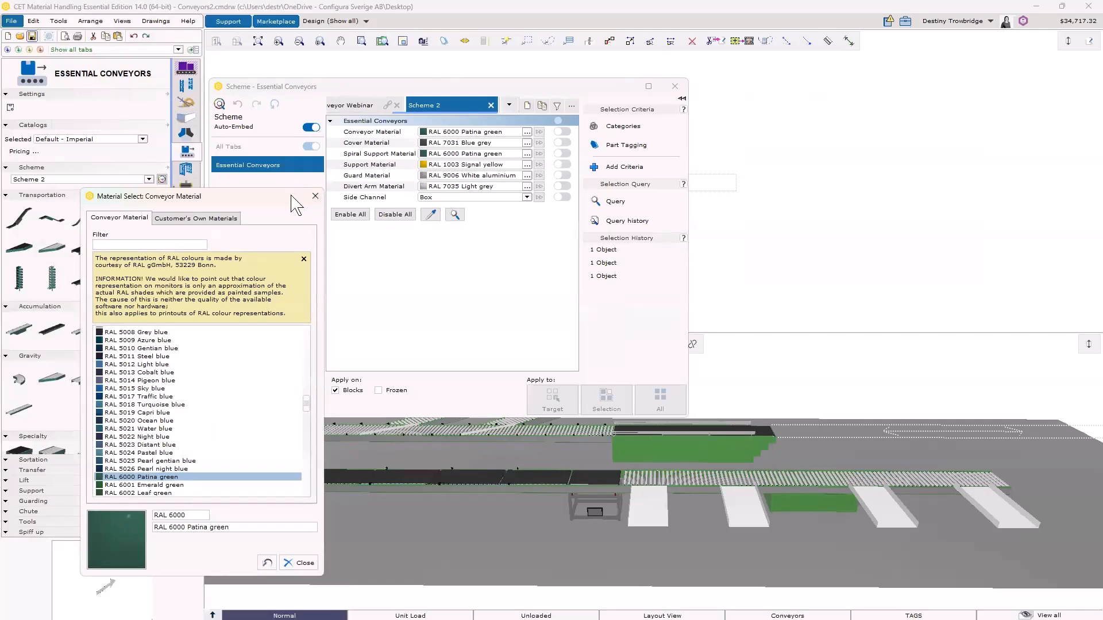
drag(291, 196, 830, 87)
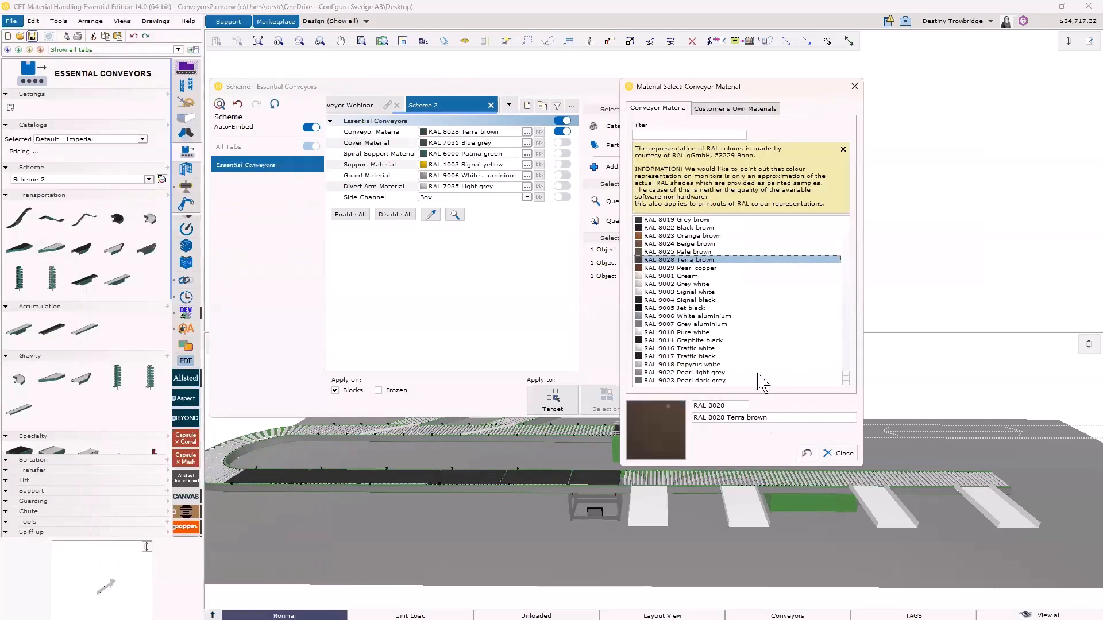
click(839, 454)
click(526, 197)
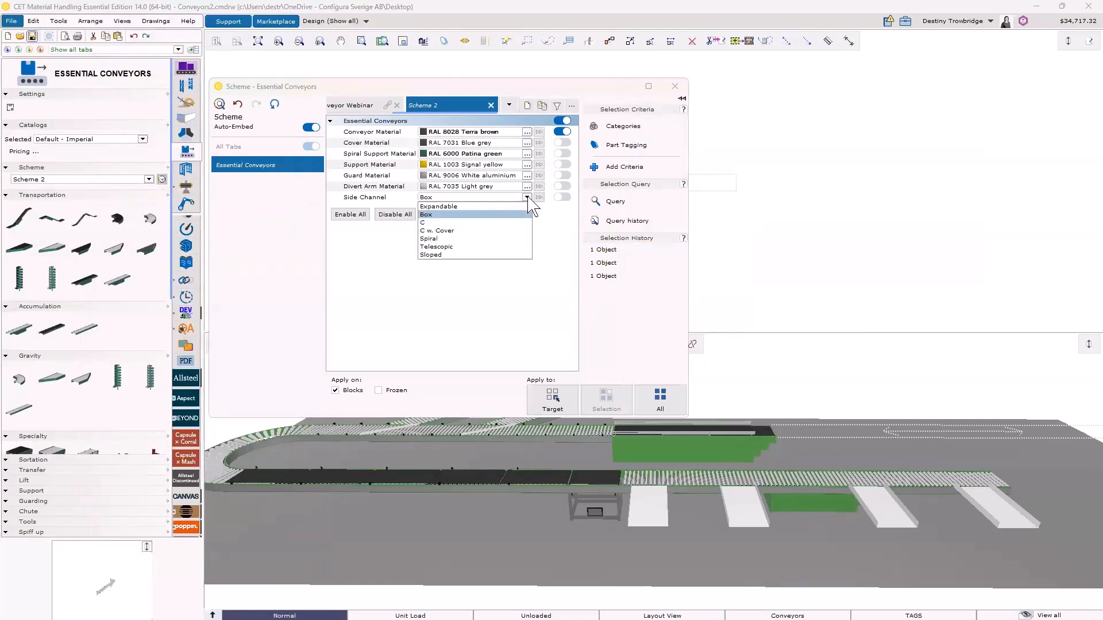
click(472, 230)
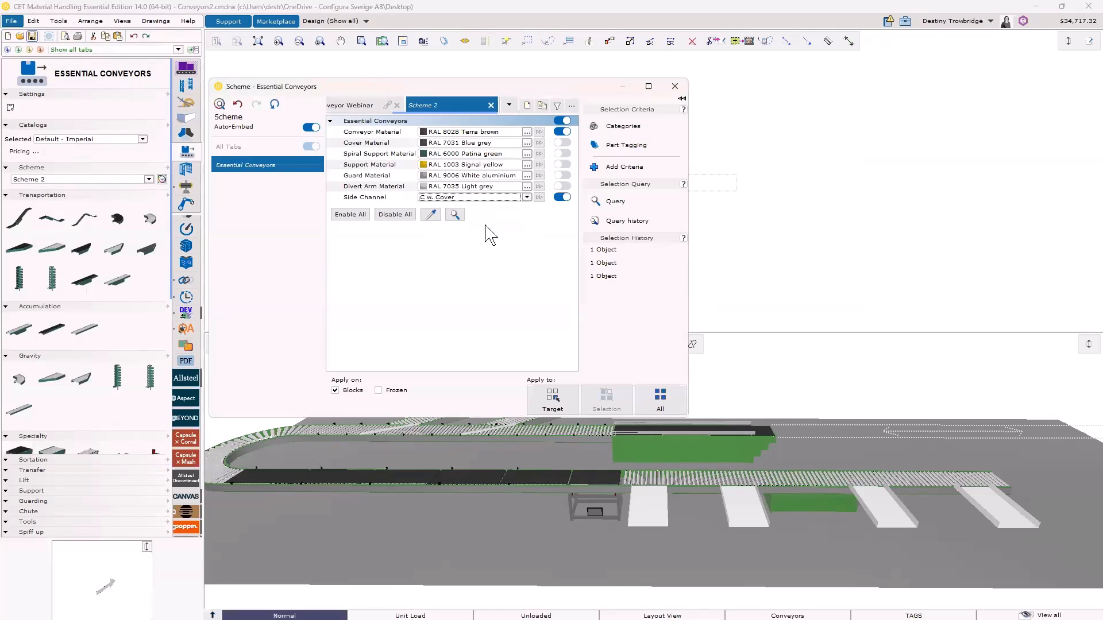
- Set the new scheme's cover material to RAL 3000 Flame red and apply the scheme to all conveyors
click(527, 142)
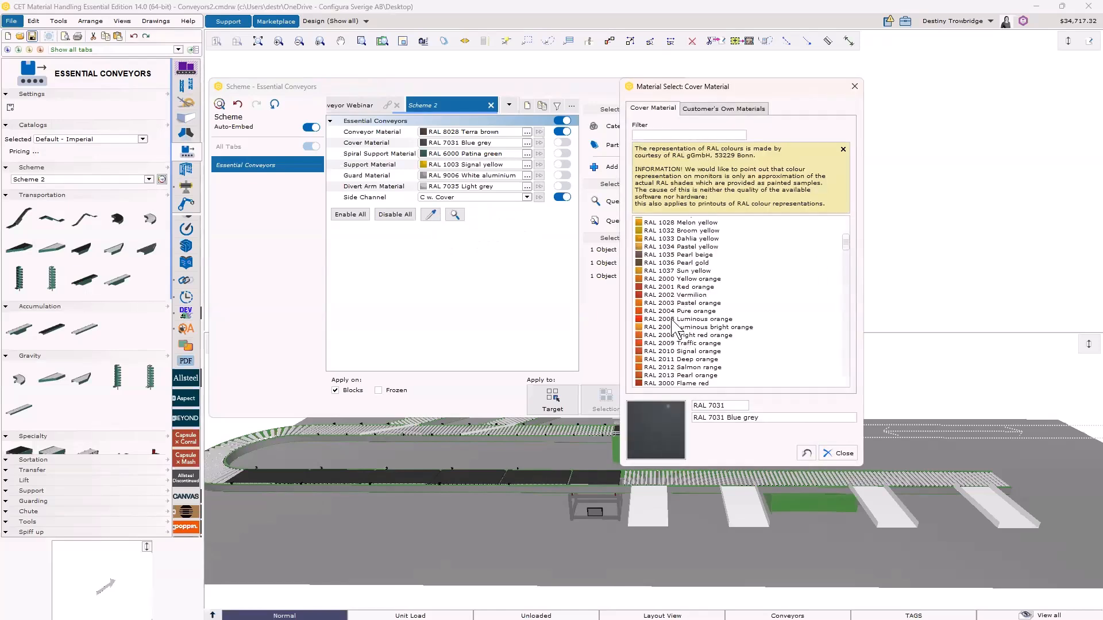
click(678, 319)
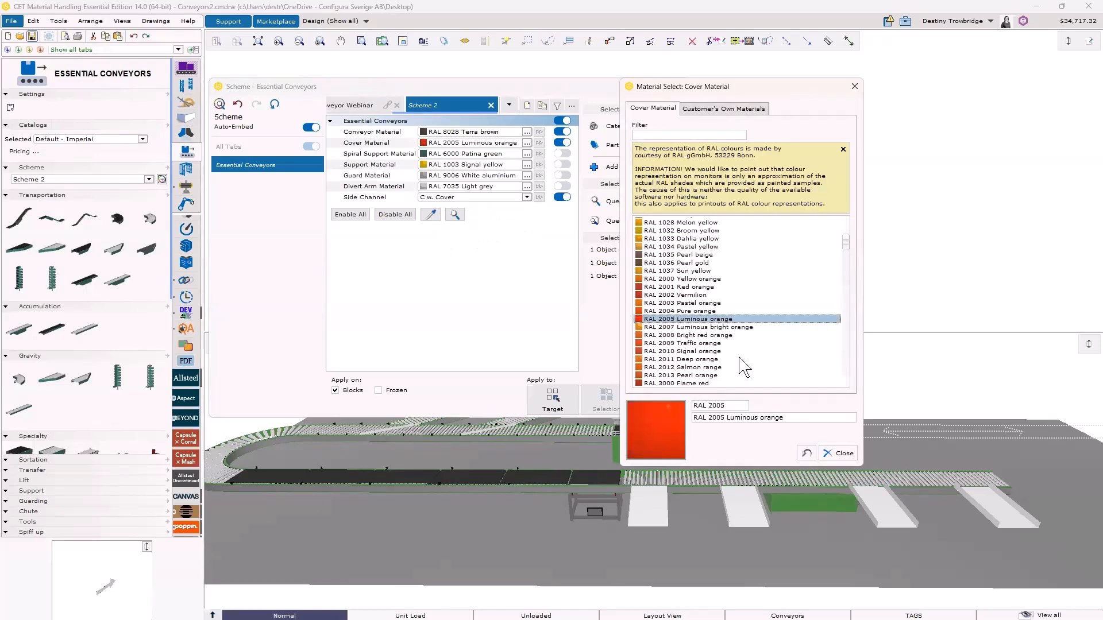
click(673, 383)
click(837, 453)
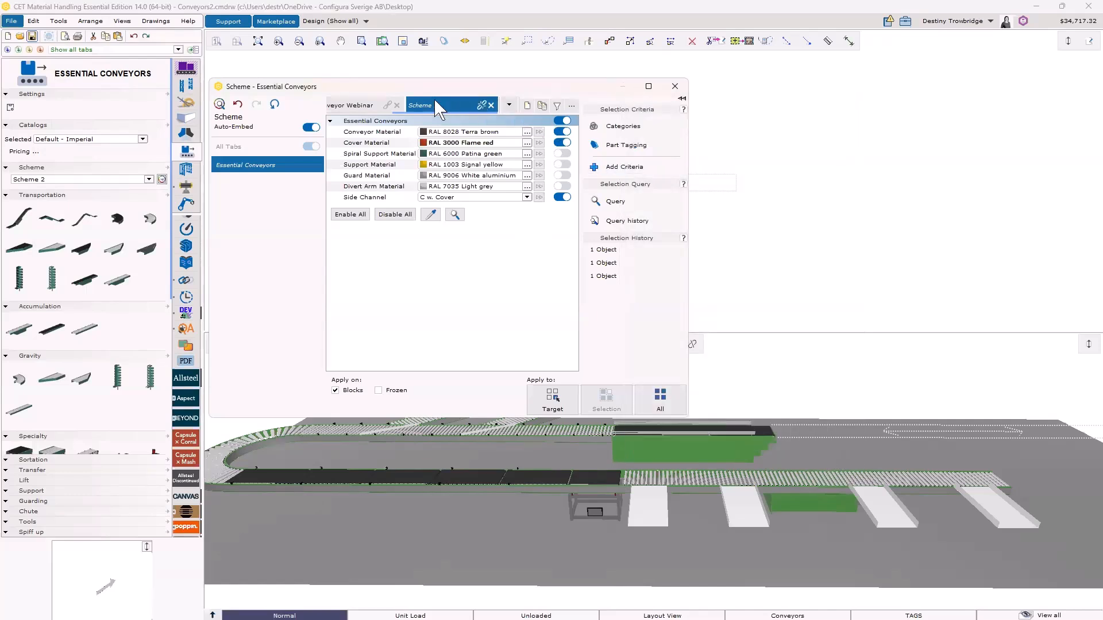
click(660, 399)
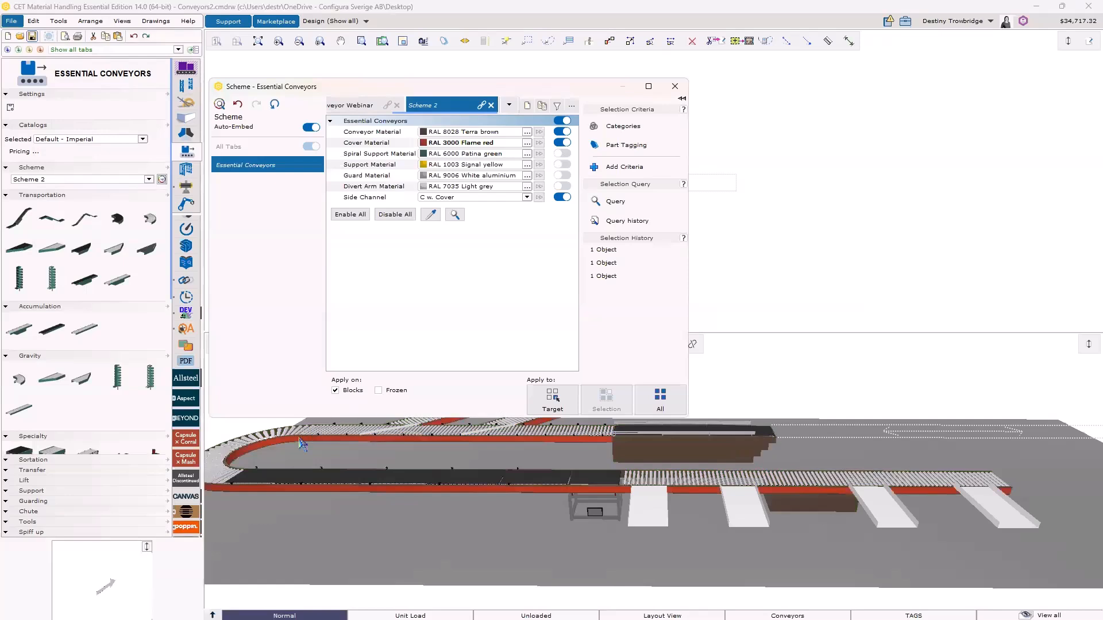
- Switch back to the Essential Conveyors scheme and apply it to all conveyors
click(342, 106)
drag(391, 113, 330, 113)
click(355, 106)
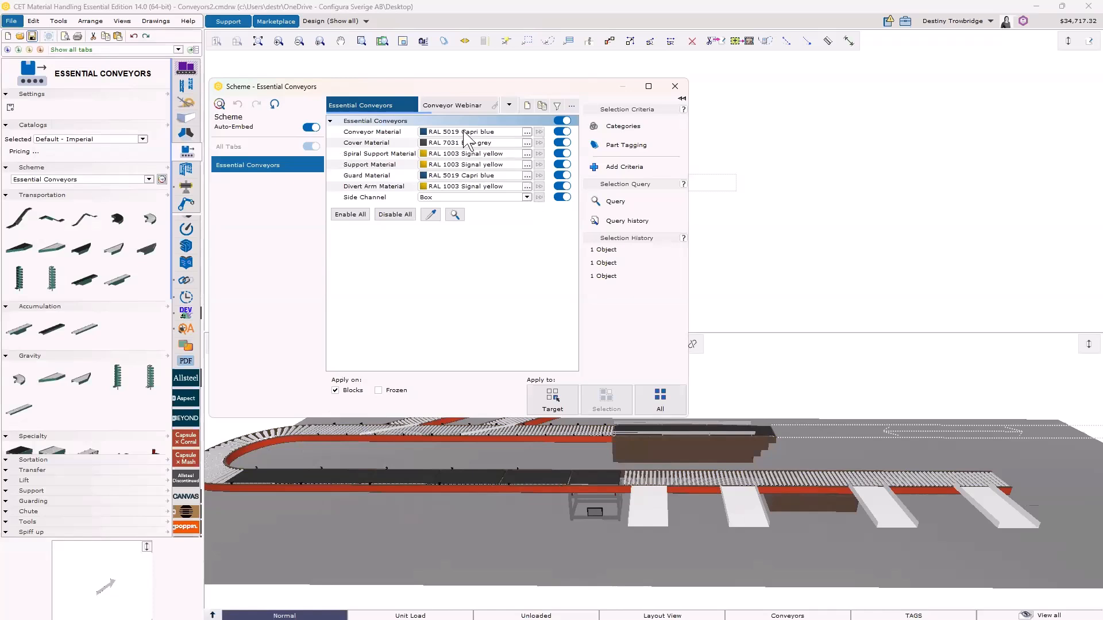
click(658, 400)
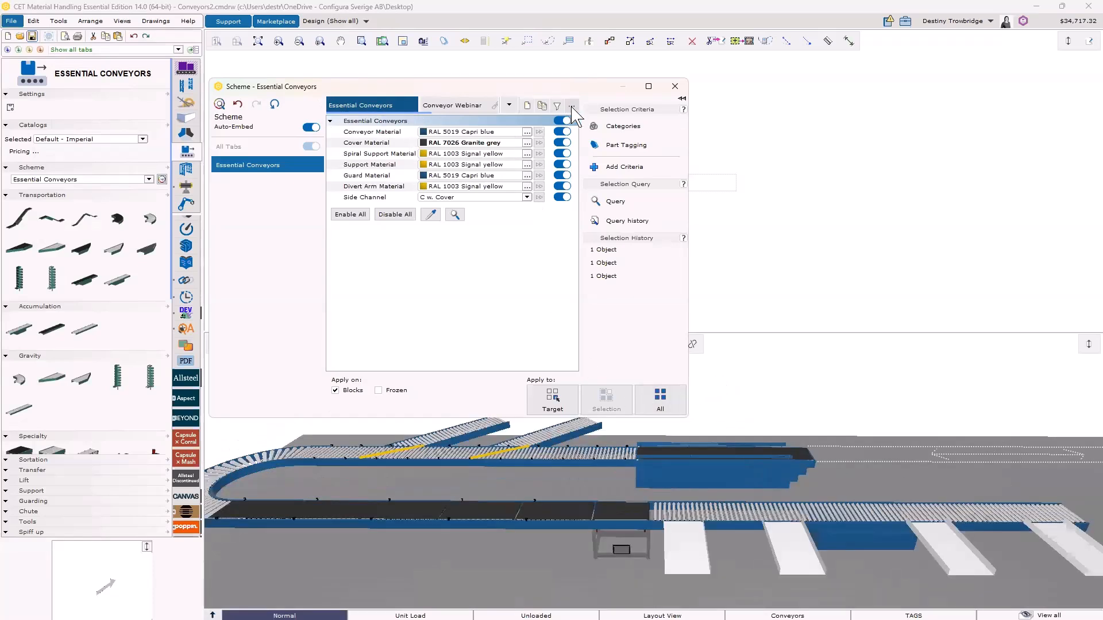
- Make Conveyor Webinar the active scheme in the scheme editor
click(571, 106)
click(390, 108)
click(456, 106)
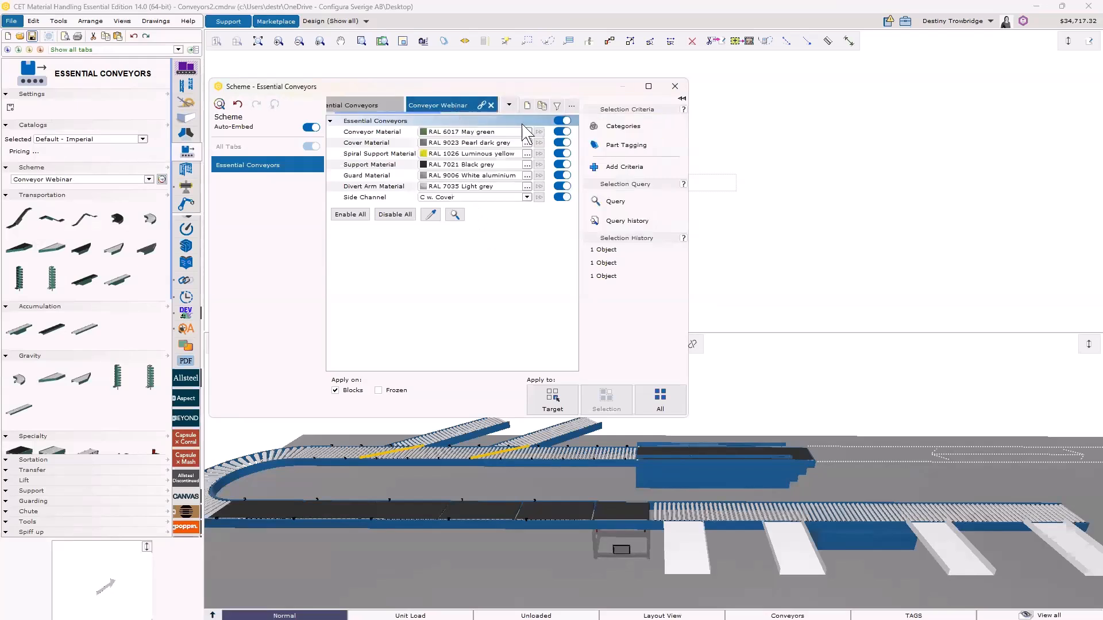
- Check the Essential Conveyors.Scheme folder as the save location for the Conveyor Webinar scheme, leave without saving and close the scheme editor
click(572, 106)
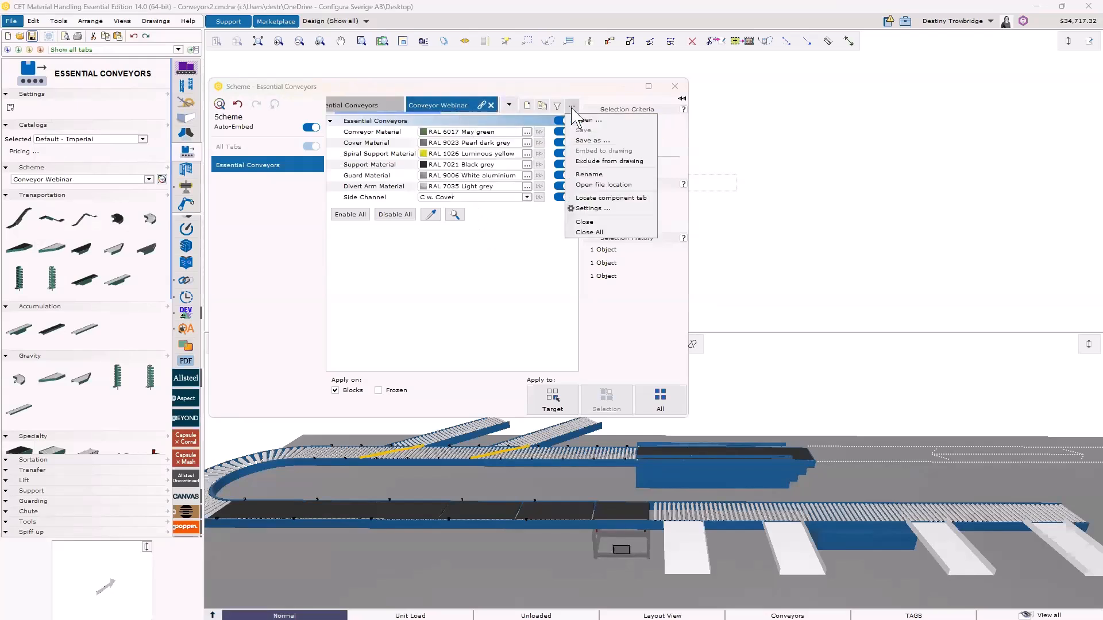
click(584, 142)
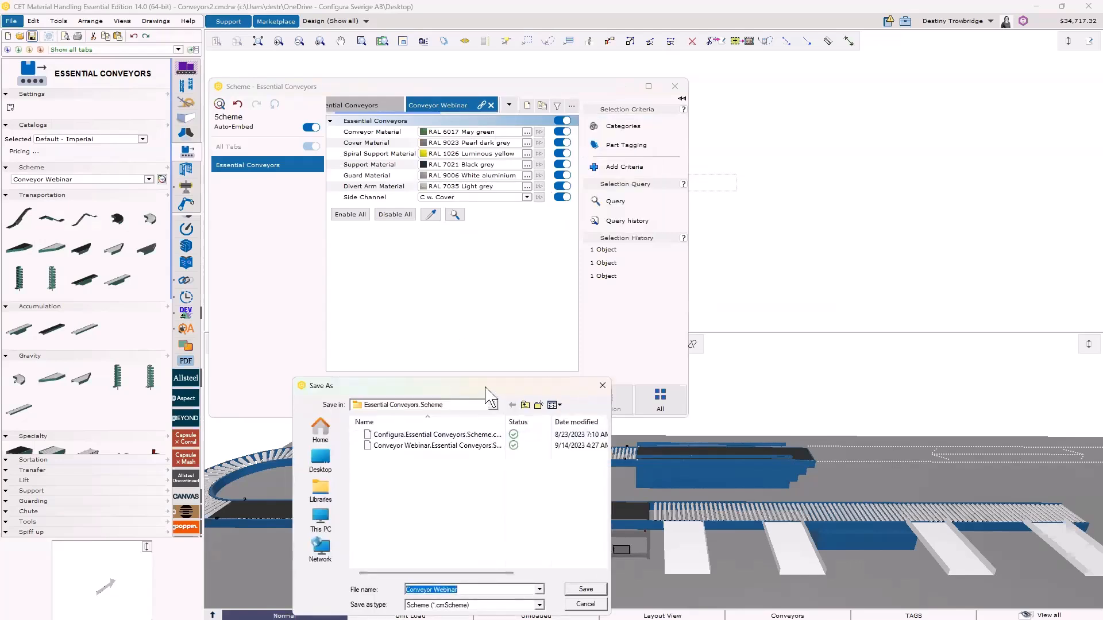
drag(484, 385, 440, 273)
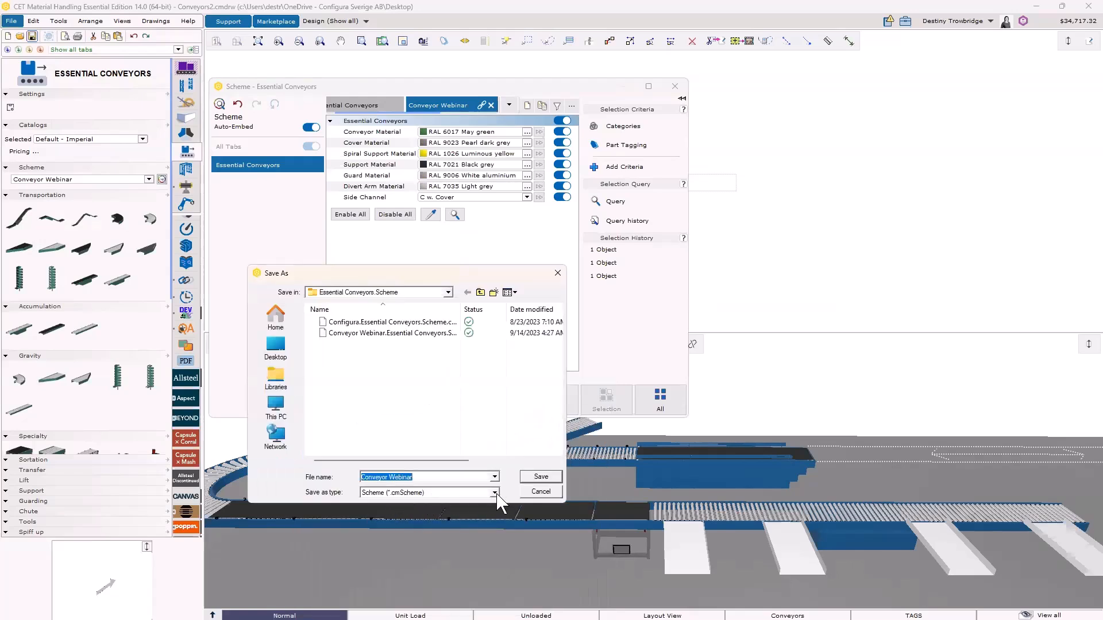
click(448, 293)
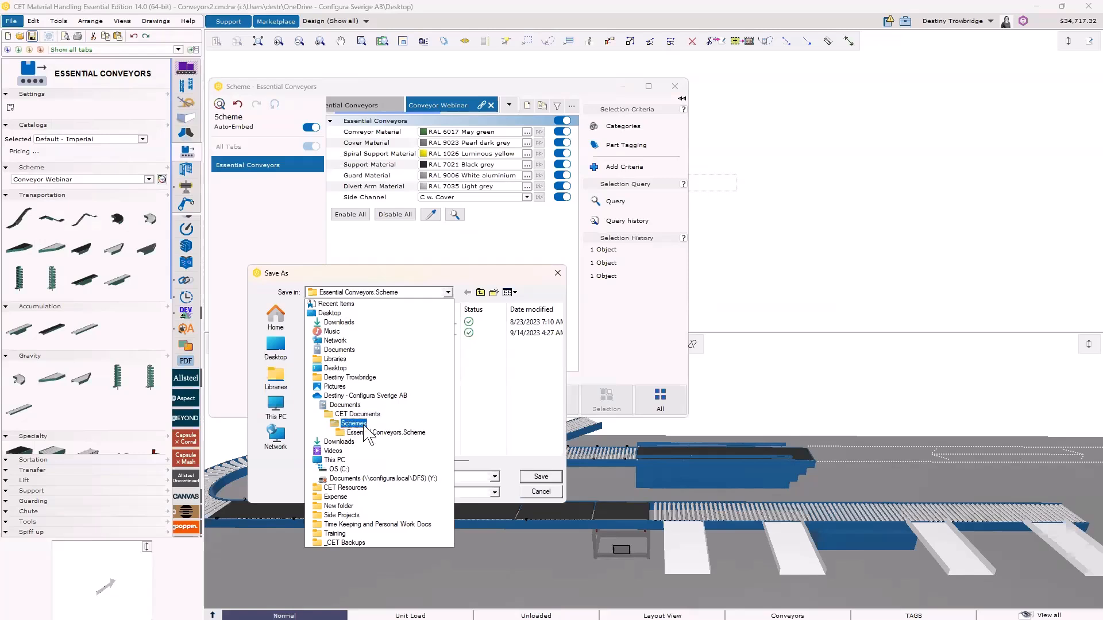
click(349, 433)
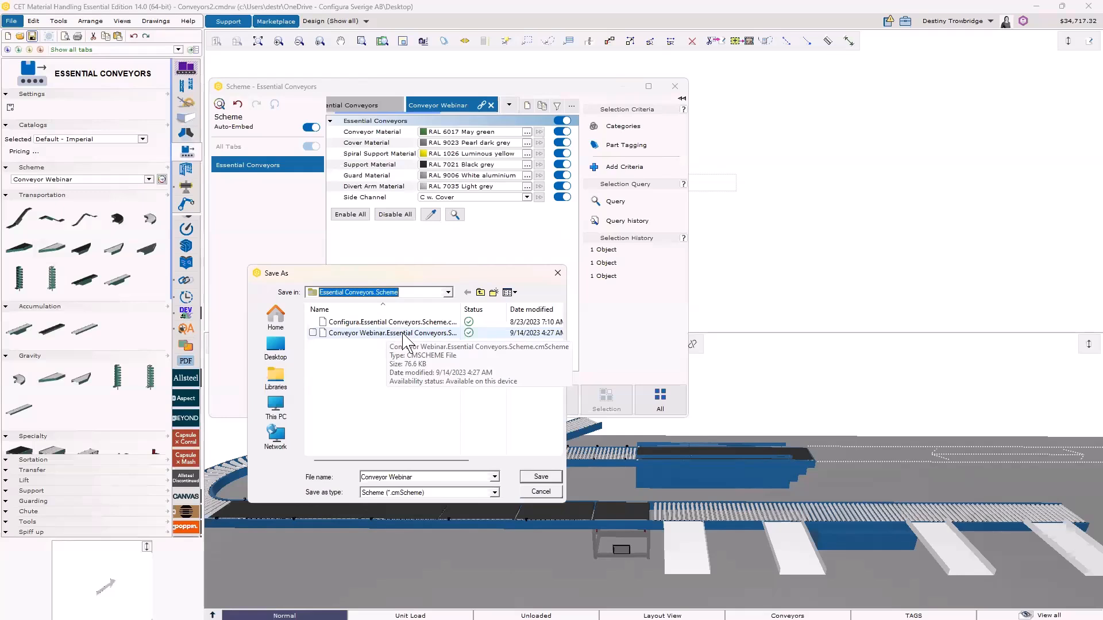
click(409, 380)
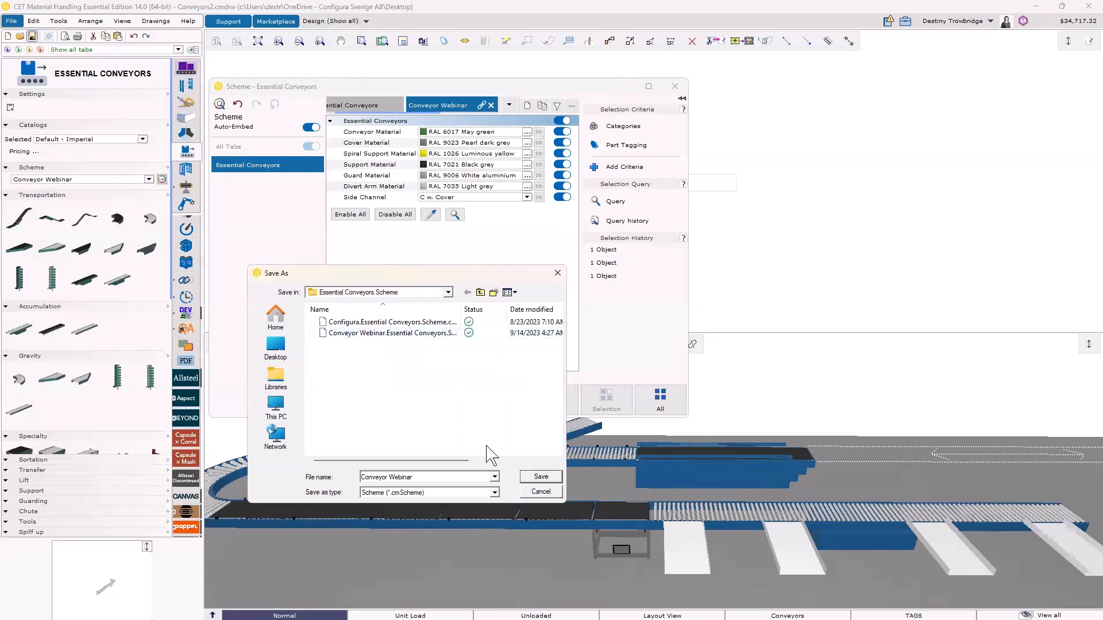
click(557, 274)
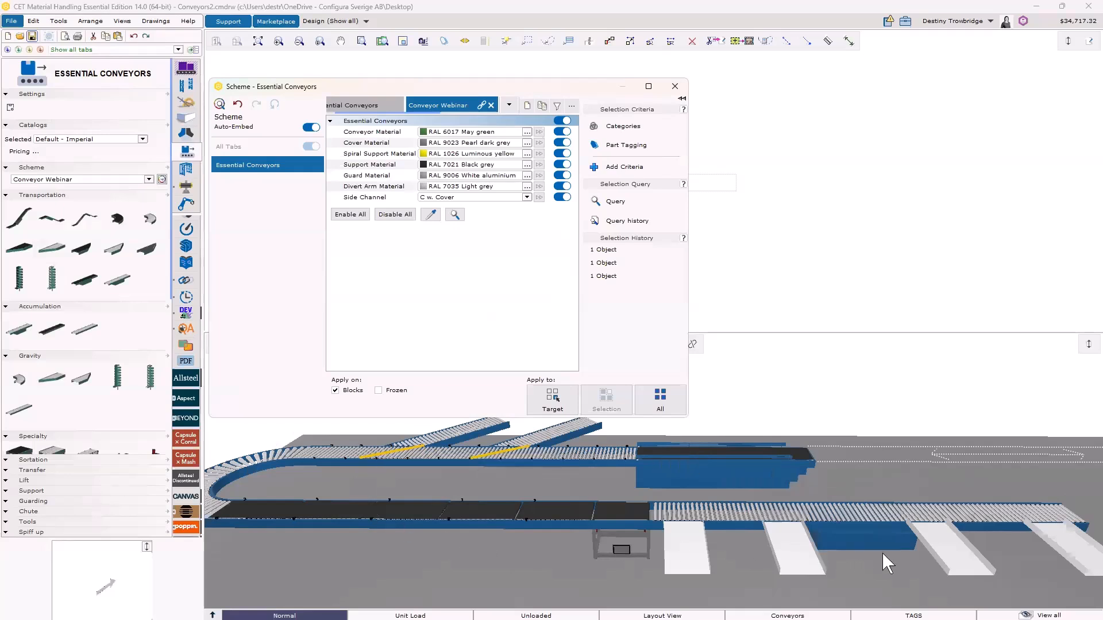
click(675, 89)
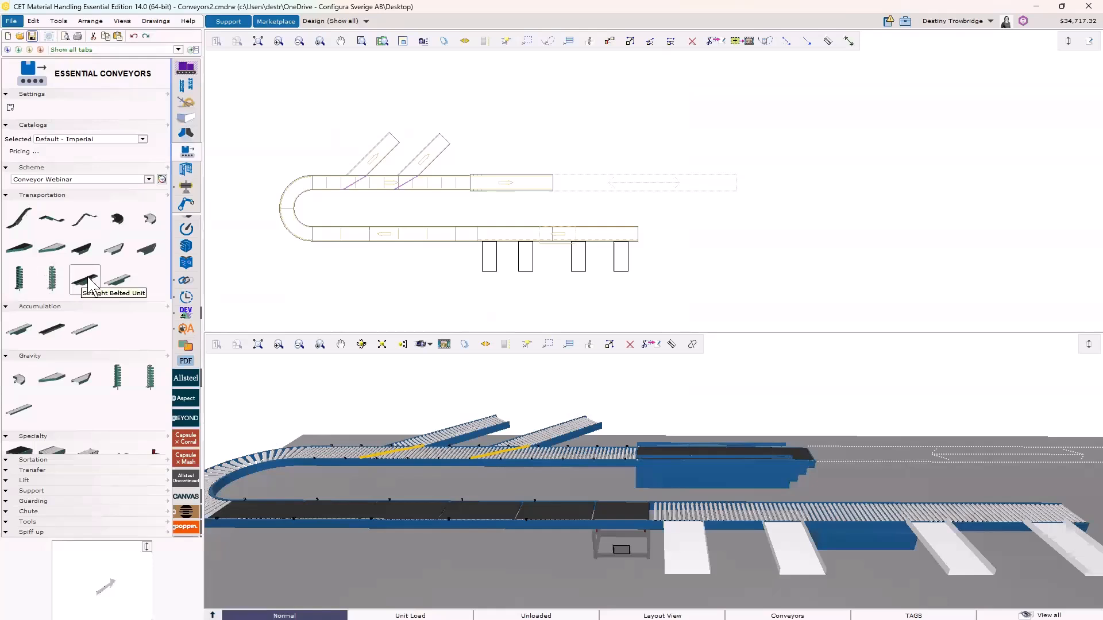
- Place one 144-inch straight belt driven roller unit in open floor space beyond the existing conveyor line
click(118, 282)
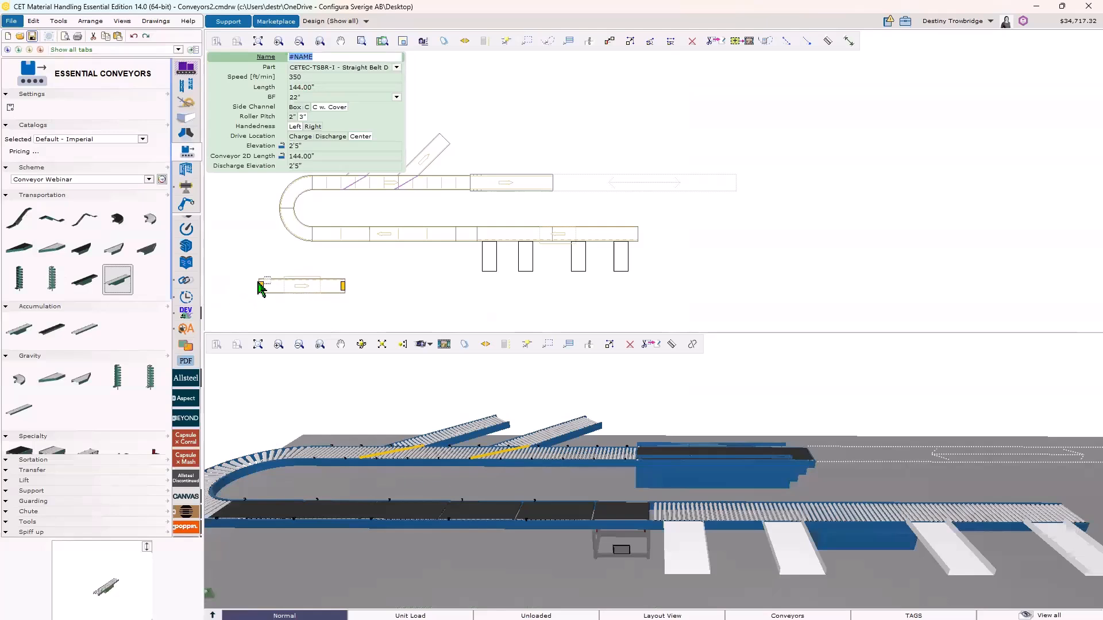
scroll(270, 284, down, 2)
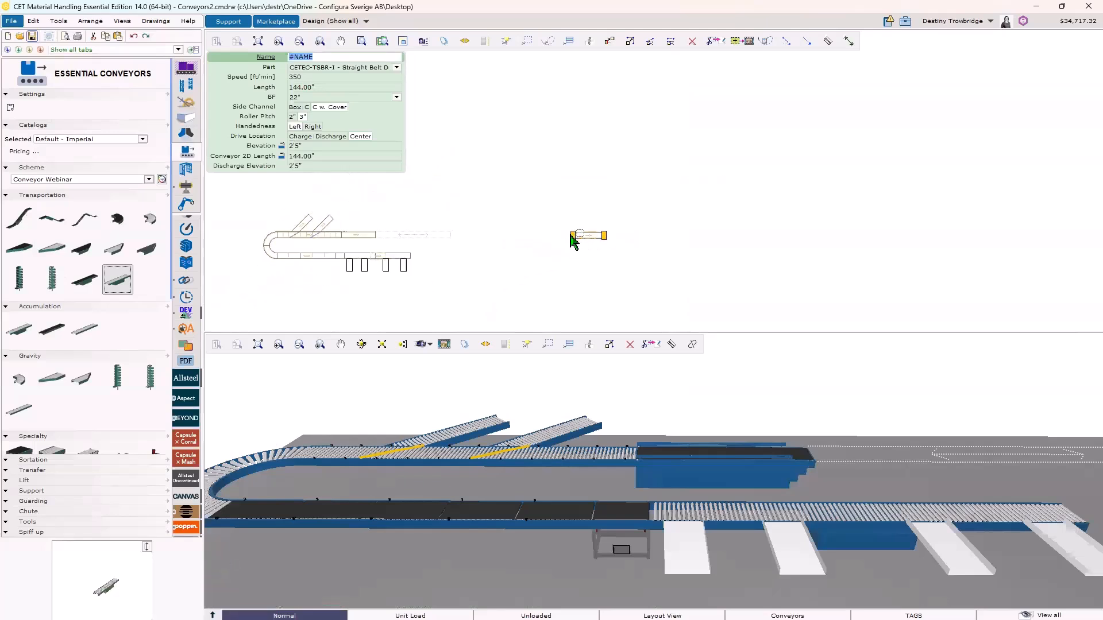
click(574, 237)
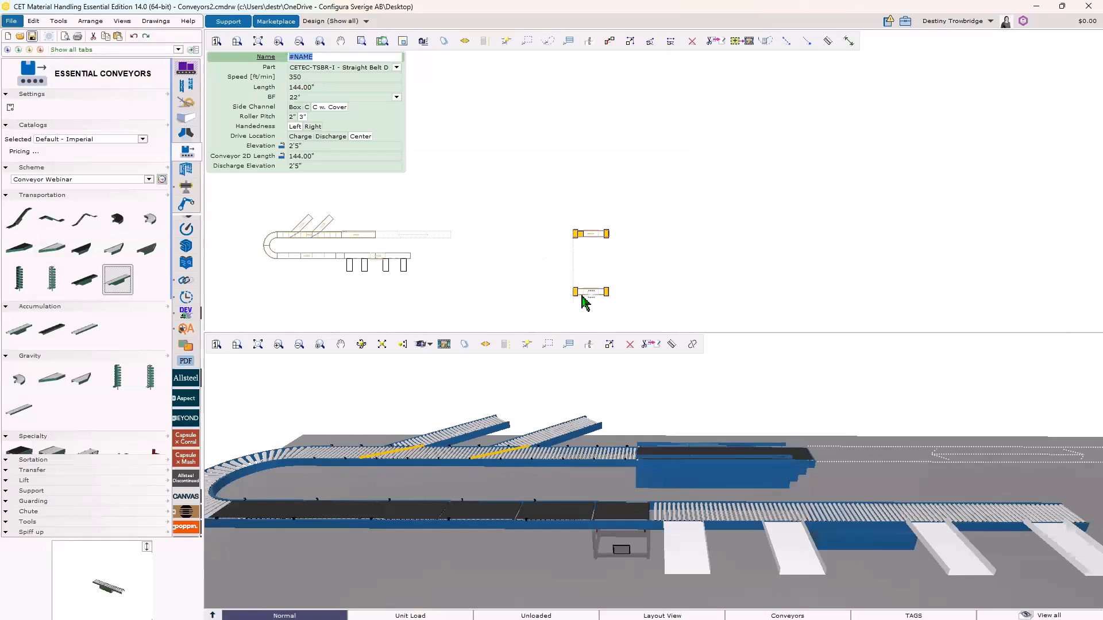
key(Escape)
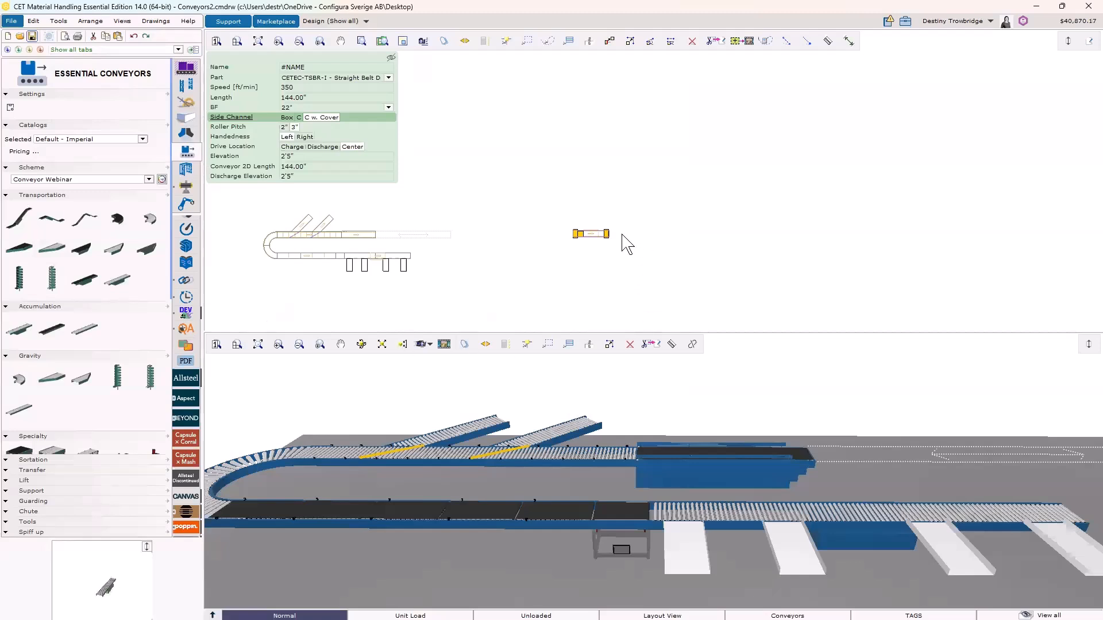
- Examine the placed roller unit's colours in 3D and check that the Conveyor Webinar scheme is the one selected
scroll(622, 237, up, 3)
scroll(619, 526, down, 5)
scroll(737, 504, up, 4)
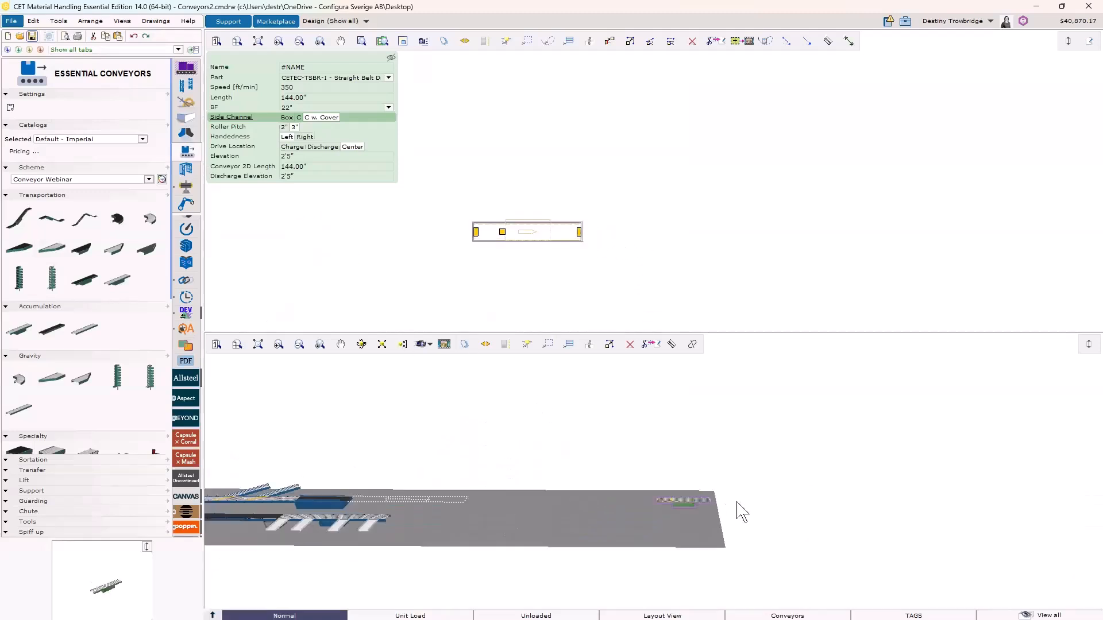
scroll(630, 510, up, 5)
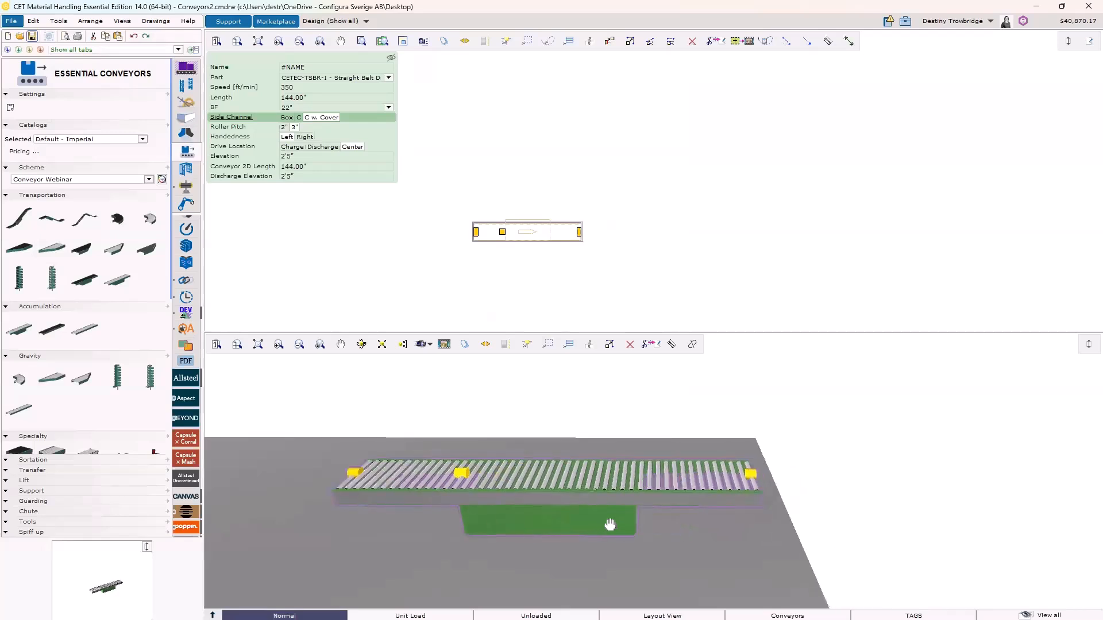
scroll(604, 508, down, 1)
middle_drag(560, 426, 598, 424)
scroll(615, 421, down, 1)
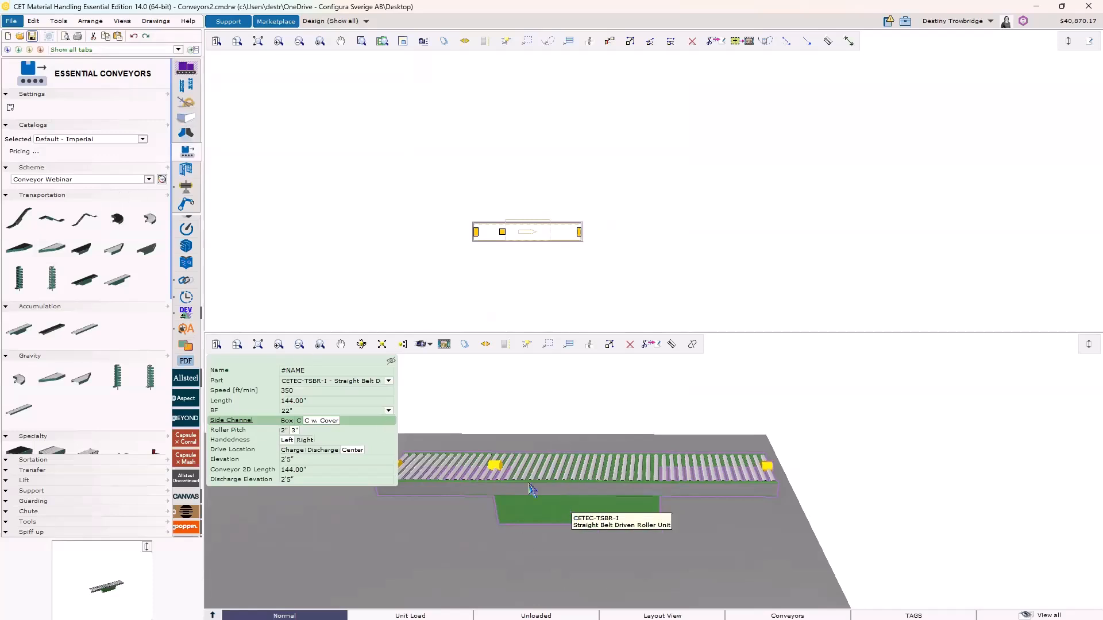
click(149, 179)
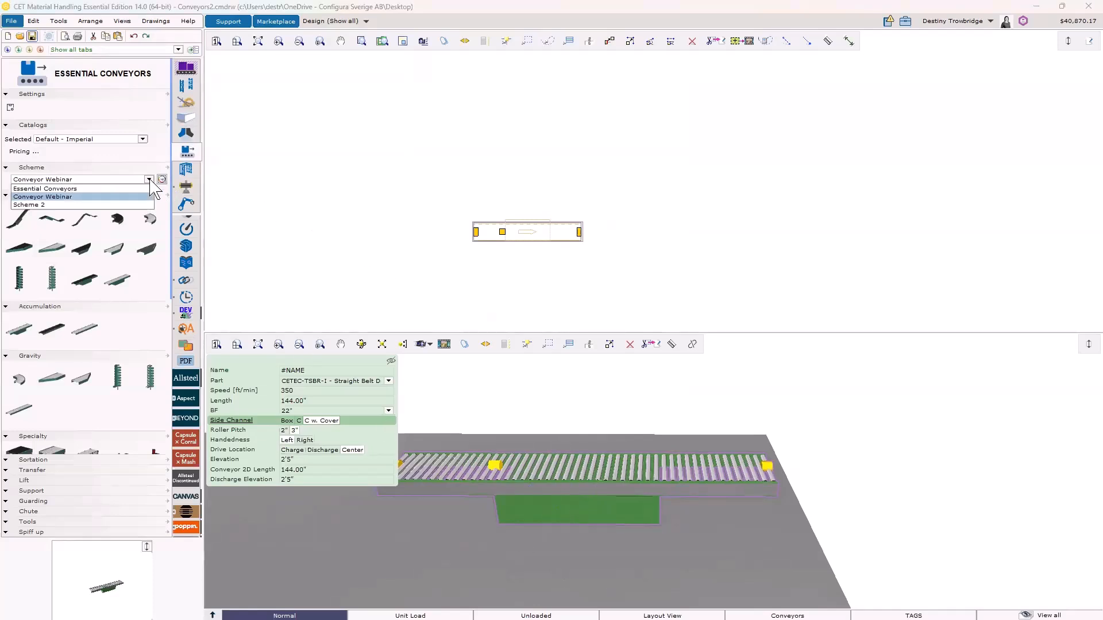
click(102, 197)
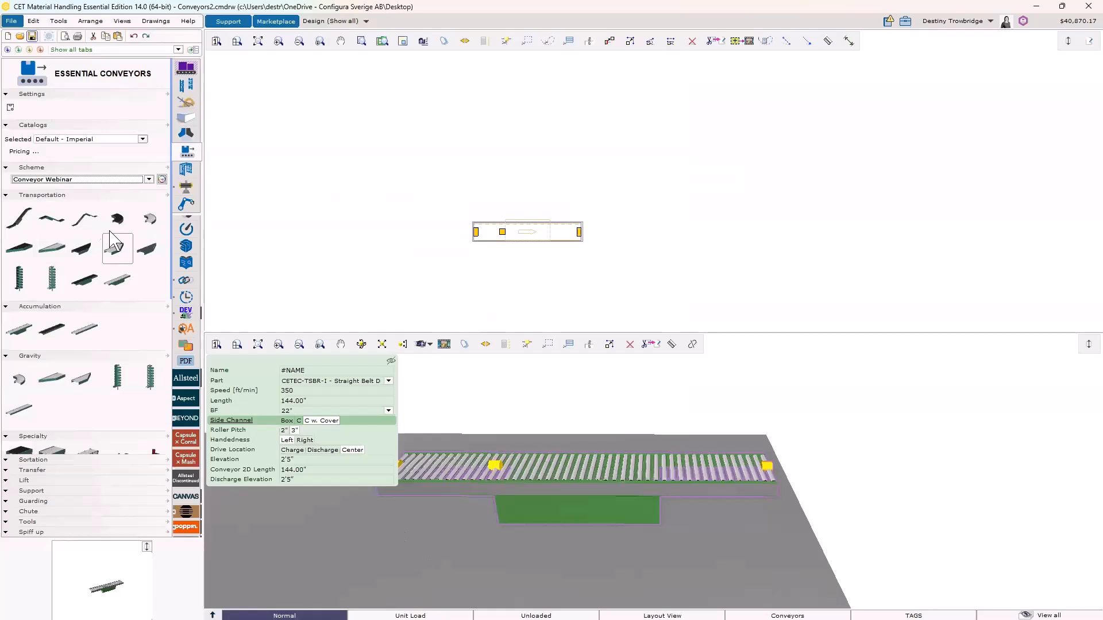
- Stretch the straight belt driven roller unit from its discharge end to about 224 inches long
click(557, 243)
click(565, 241)
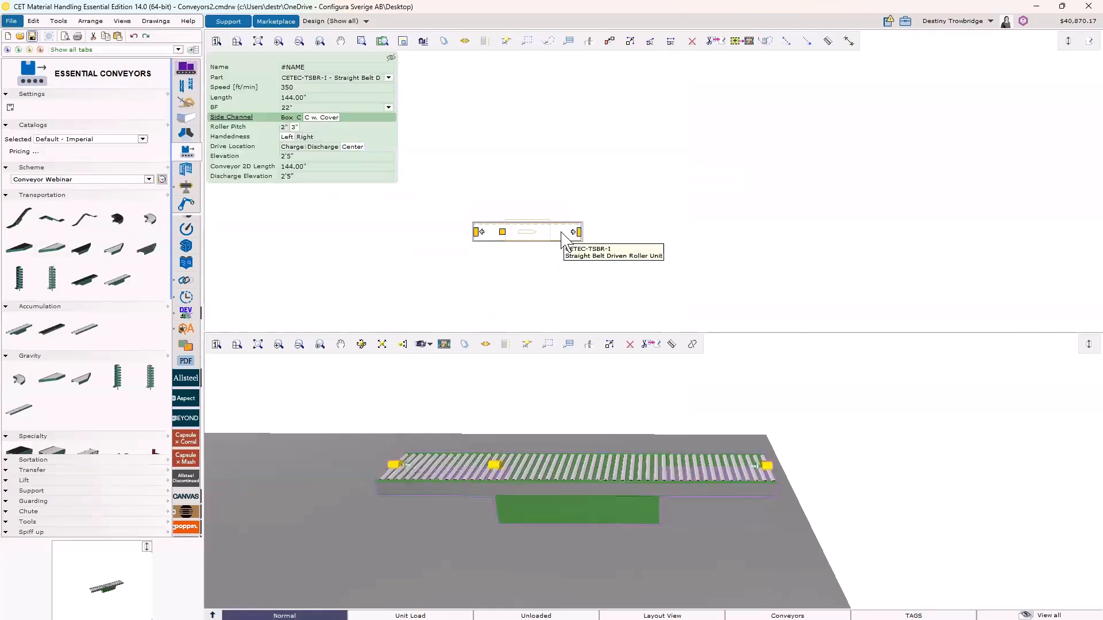
scroll(563, 236, up, 2)
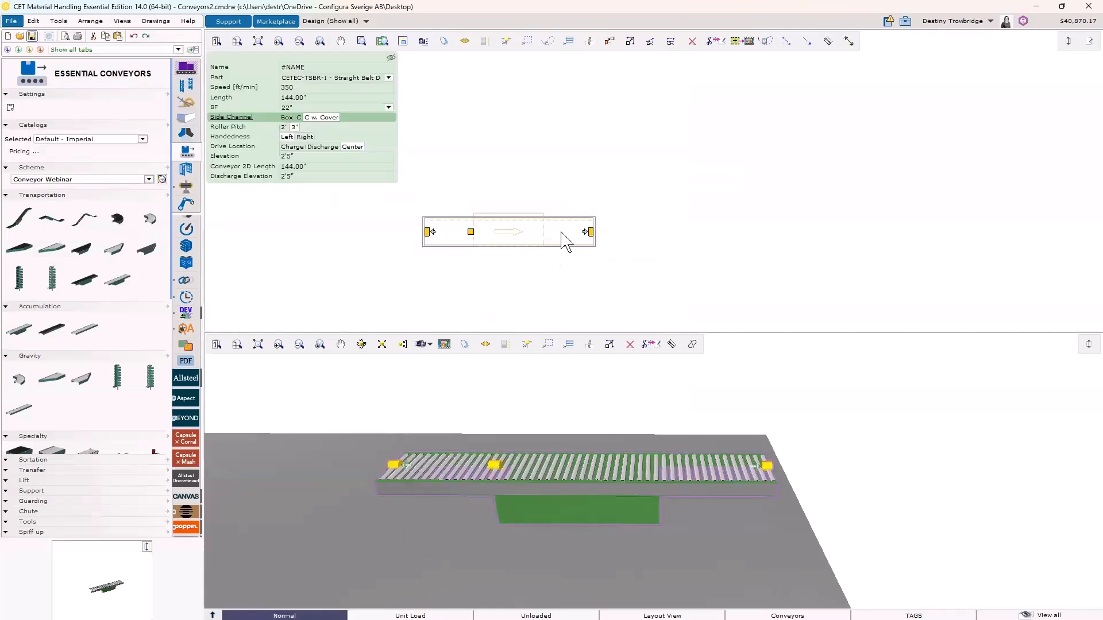
middle_drag(569, 239, 618, 251)
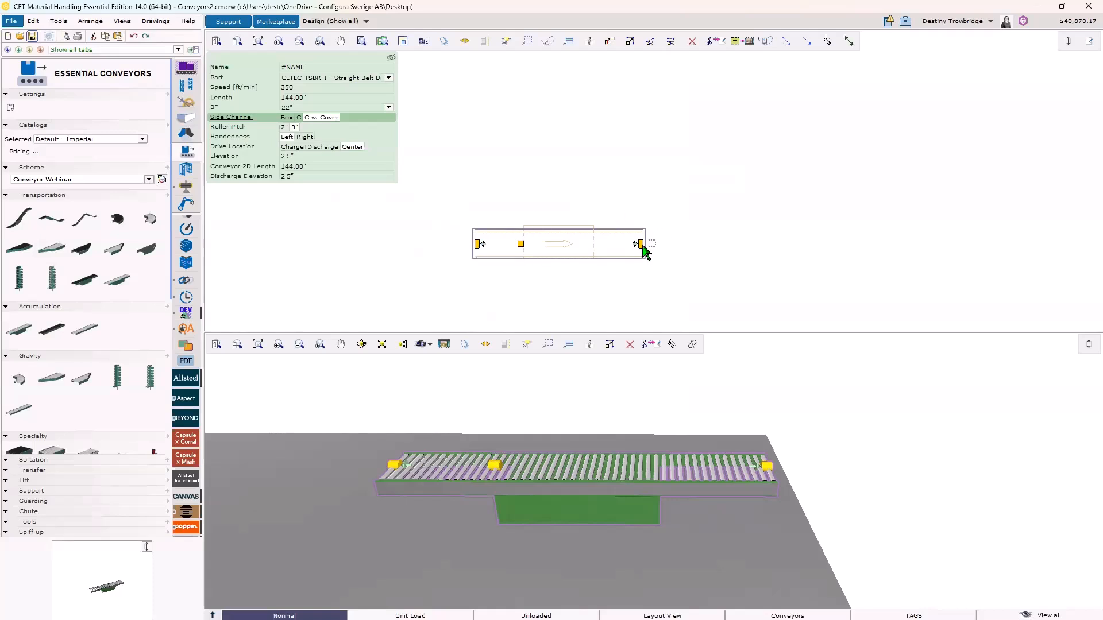
drag(641, 248, 740, 256)
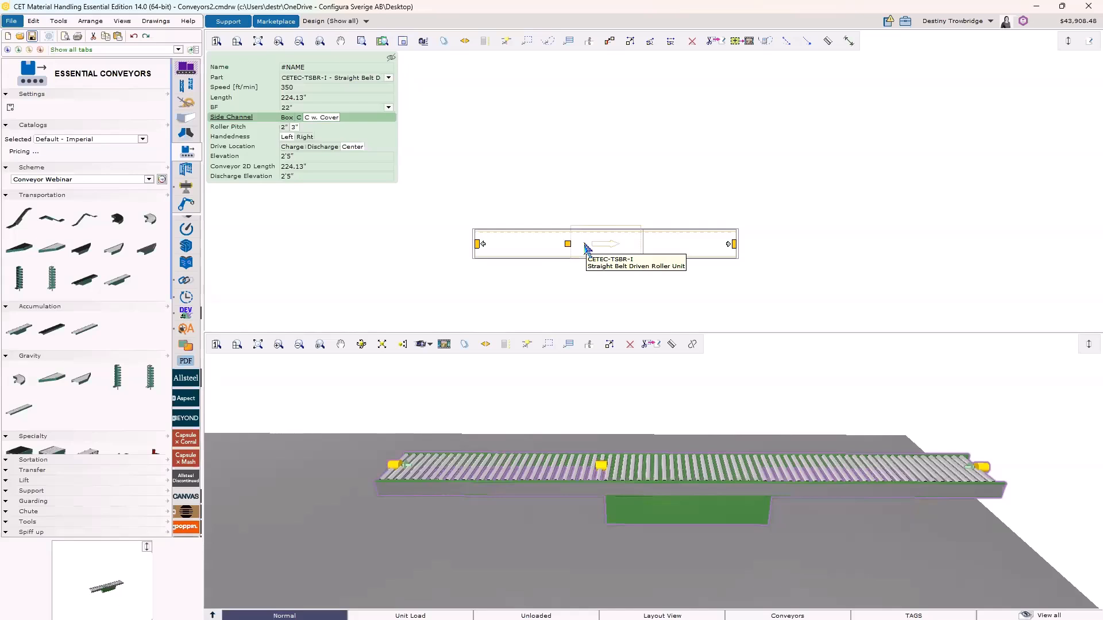
mouse_move(568, 247)
mouse_down()
mouse_move(493, 247)
mouse_move(611, 253)
mouse_move(580, 250)
mouse_up()
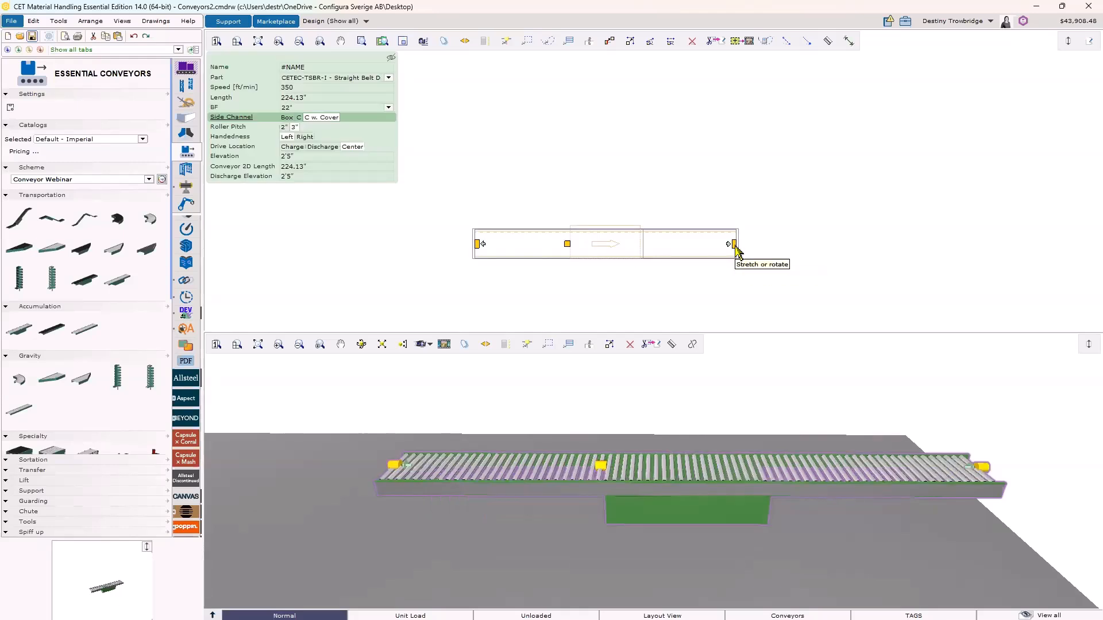
mouse_move(735, 244)
mouse_down()
mouse_move(721, 197)
mouse_move(625, 148)
mouse_move(551, 158)
mouse_move(517, 223)
mouse_move(546, 264)
mouse_move(593, 288)
mouse_move(657, 295)
mouse_move(715, 247)
mouse_up()
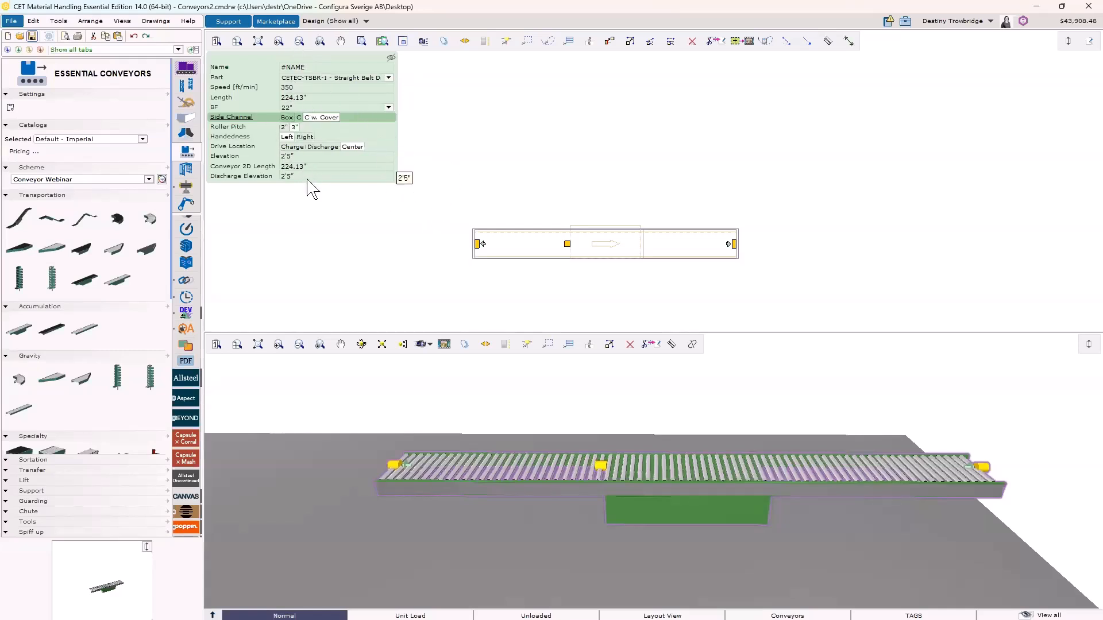
- Name the straight belt driven roller unit OutboundA
scroll(632, 414, up, 3)
middle_drag(600, 392, 617, 397)
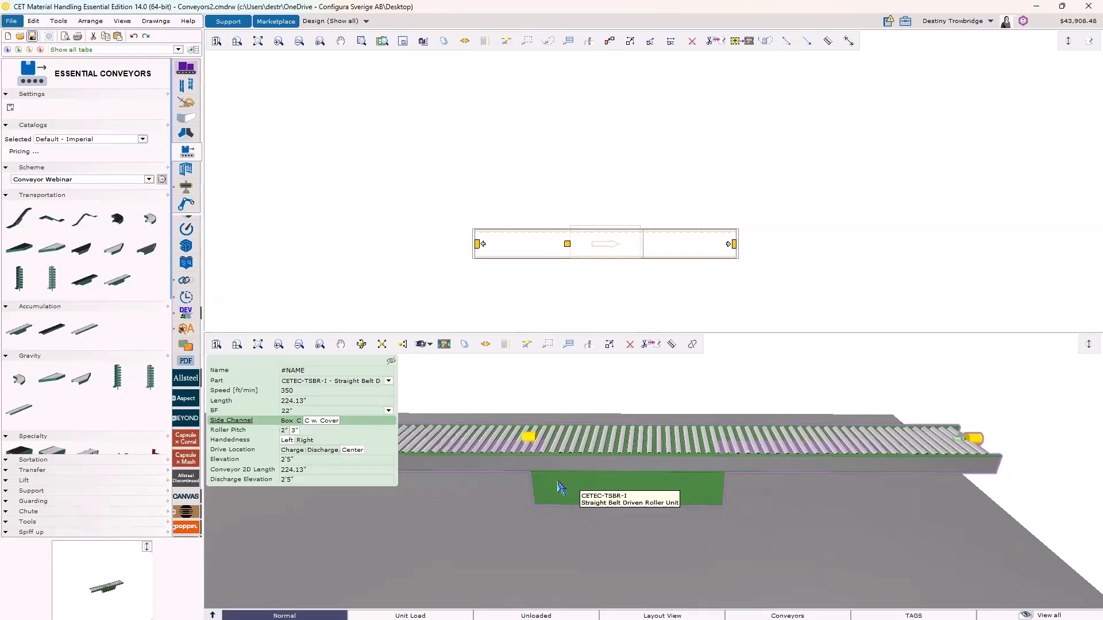
scroll(568, 489, up, 1)
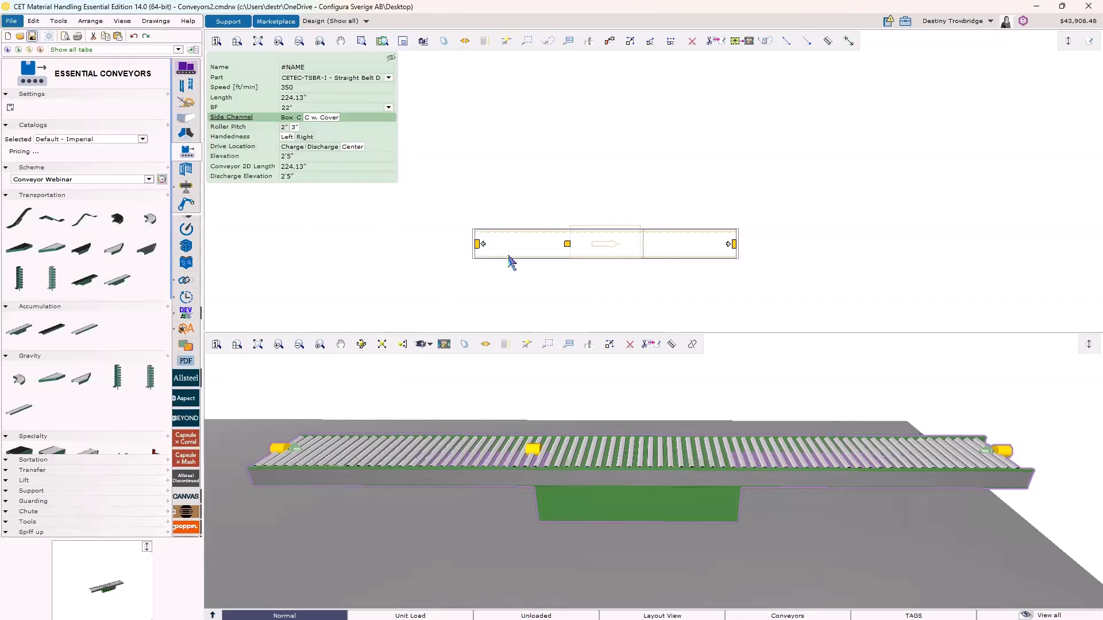
scroll(592, 251, up, 2)
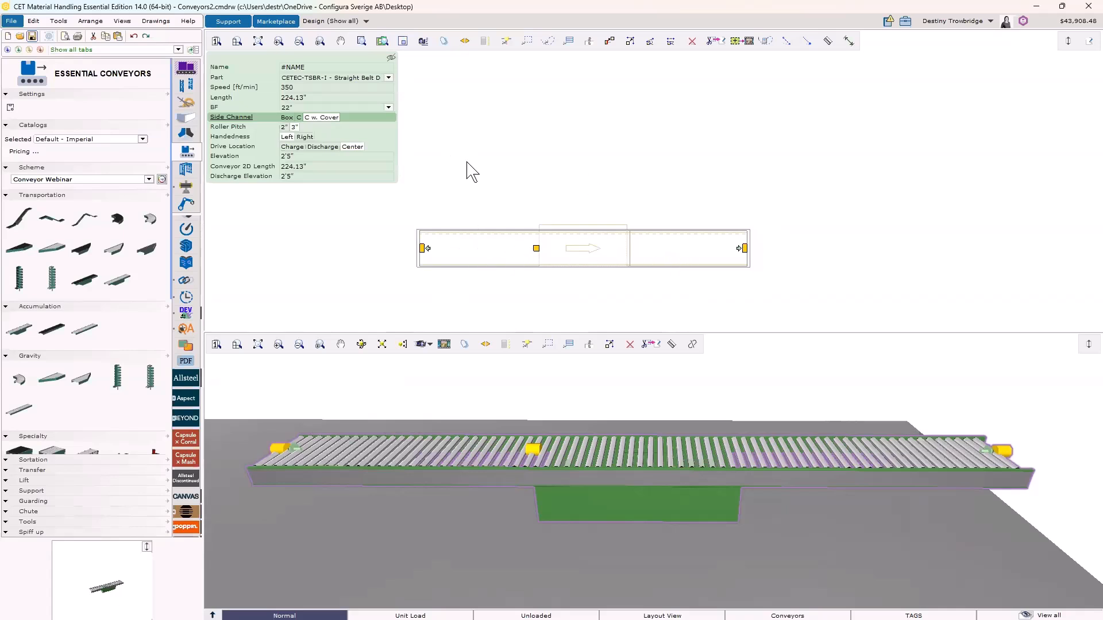
click(319, 67)
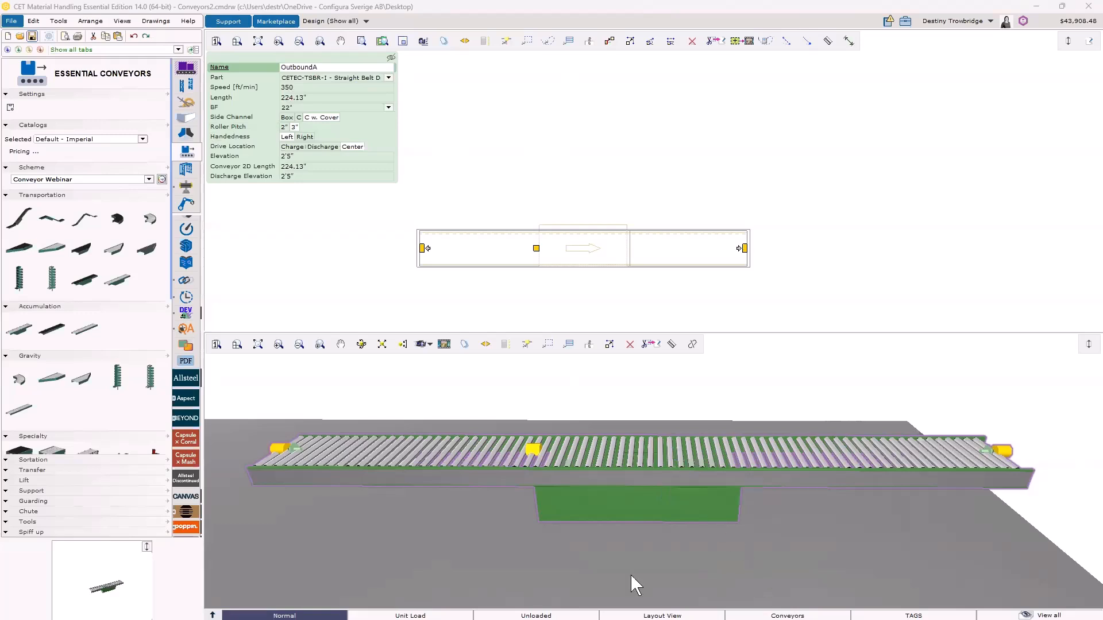
- Check the unit's name label in the Conveyors view mode, return to the Normal view mode and reselect the unit
click(787, 616)
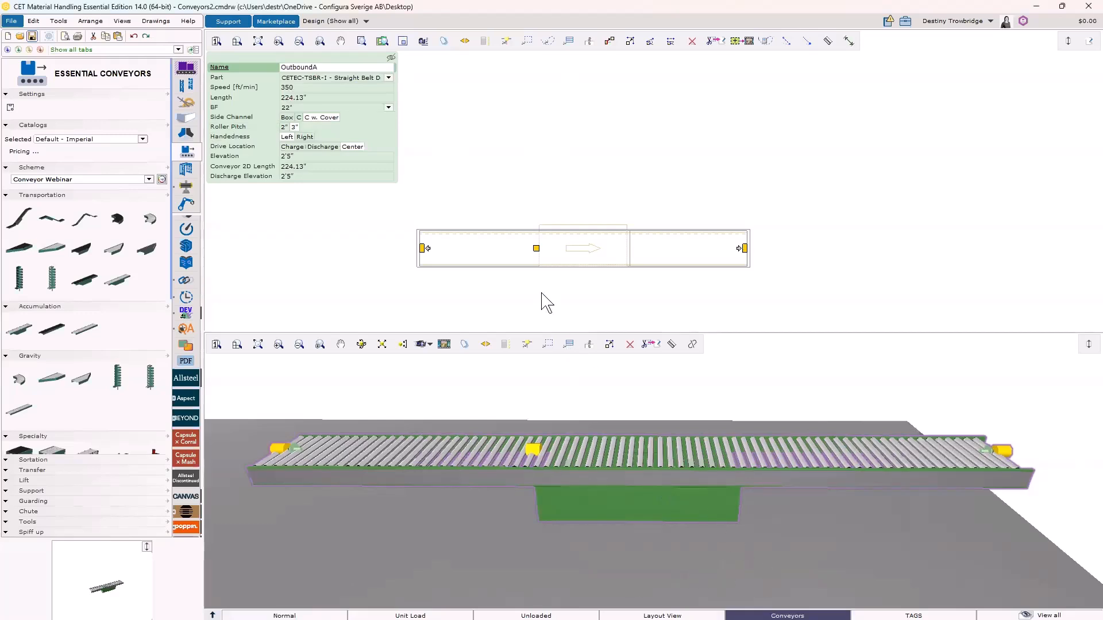
click(544, 301)
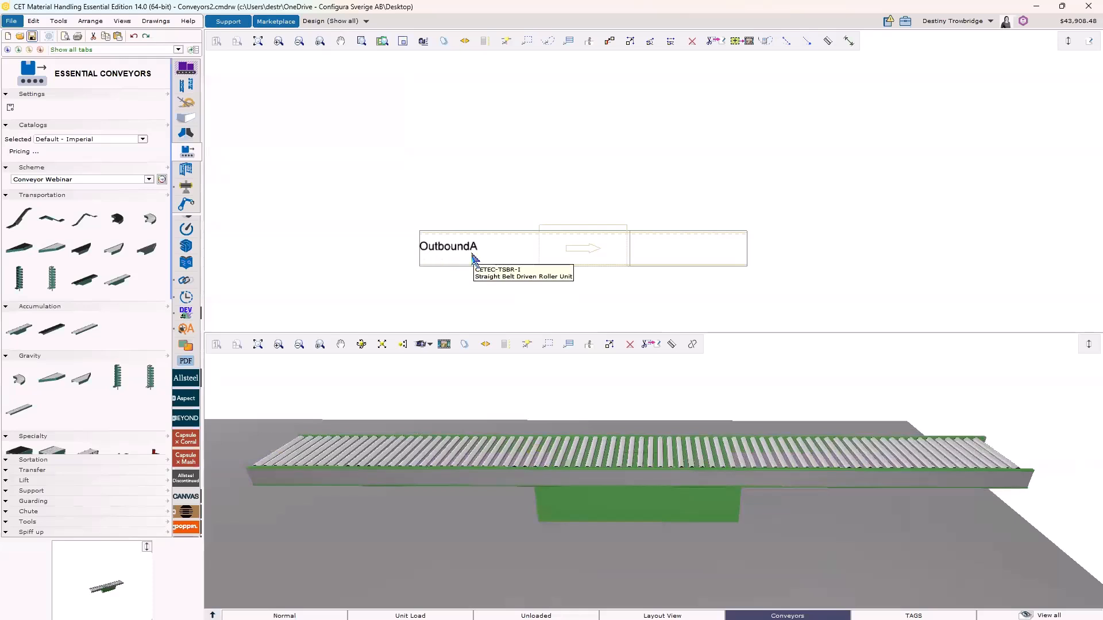
click(285, 615)
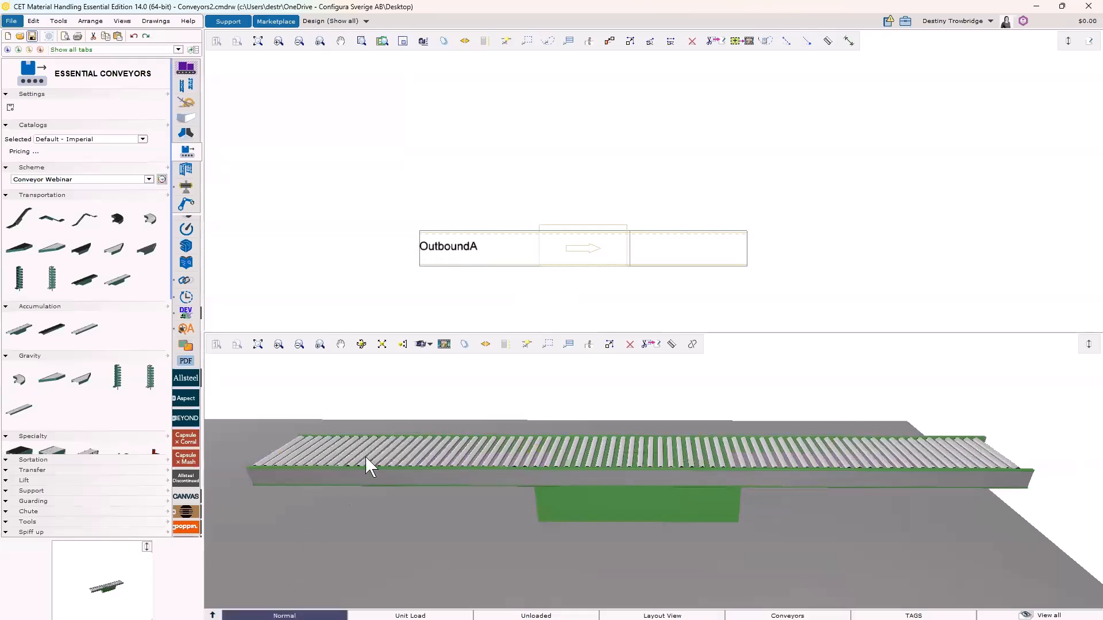
click(511, 256)
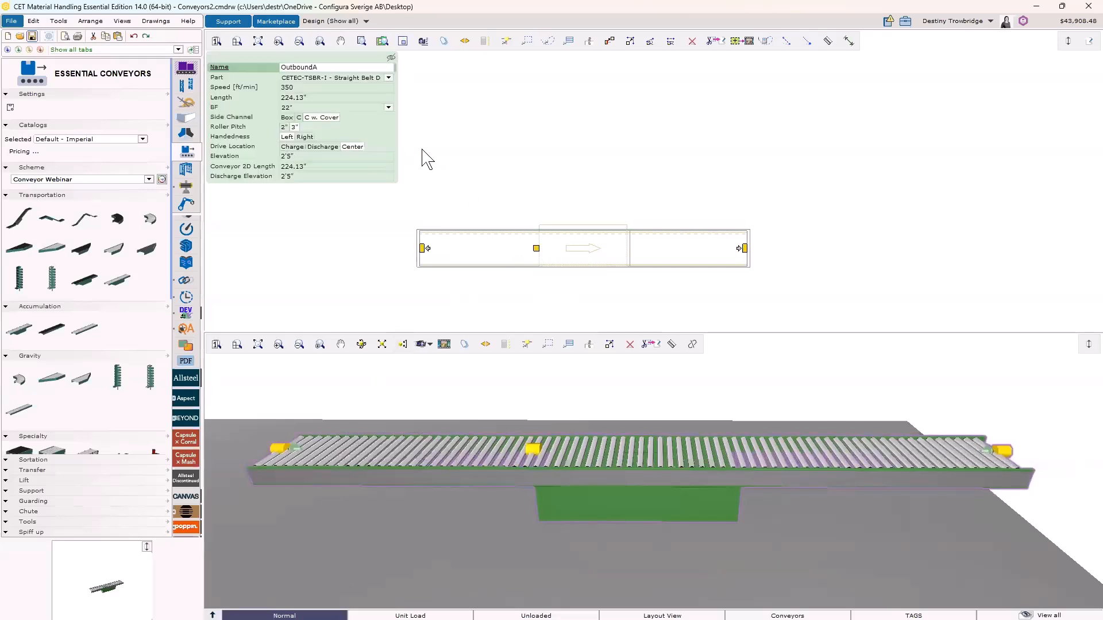
- Review the OutboundA unit's available part types and its speed and length properties
click(388, 79)
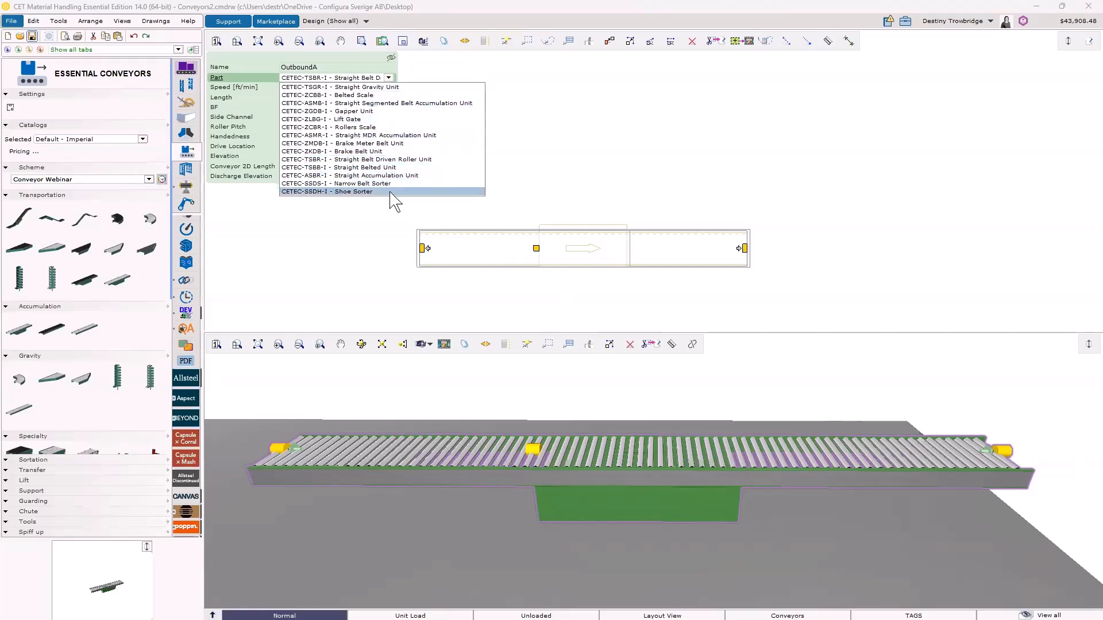
click(388, 77)
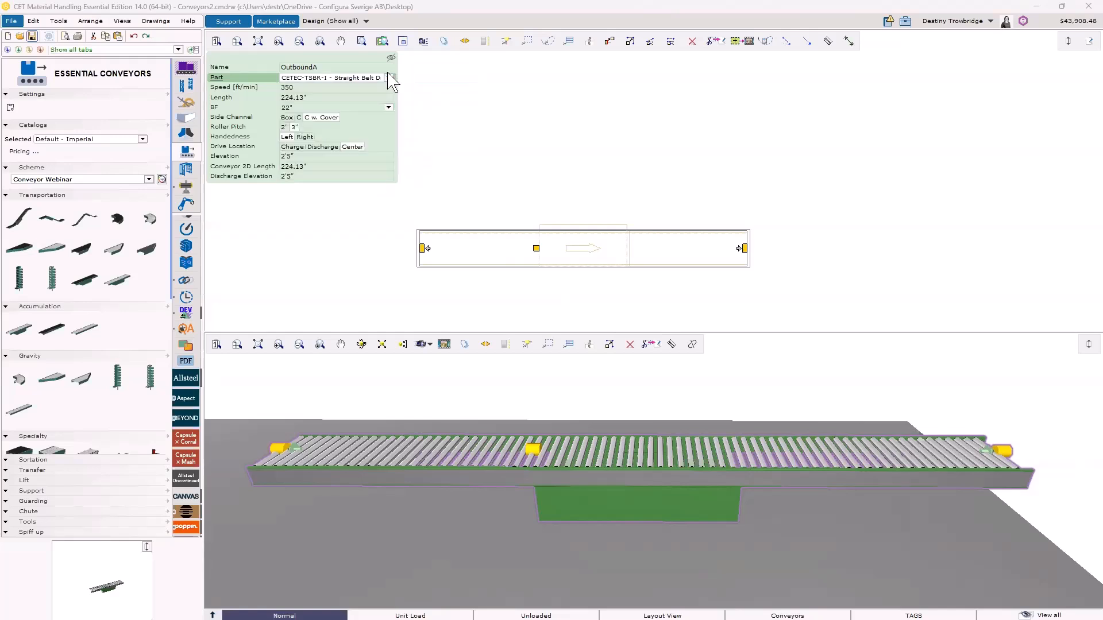
click(321, 87)
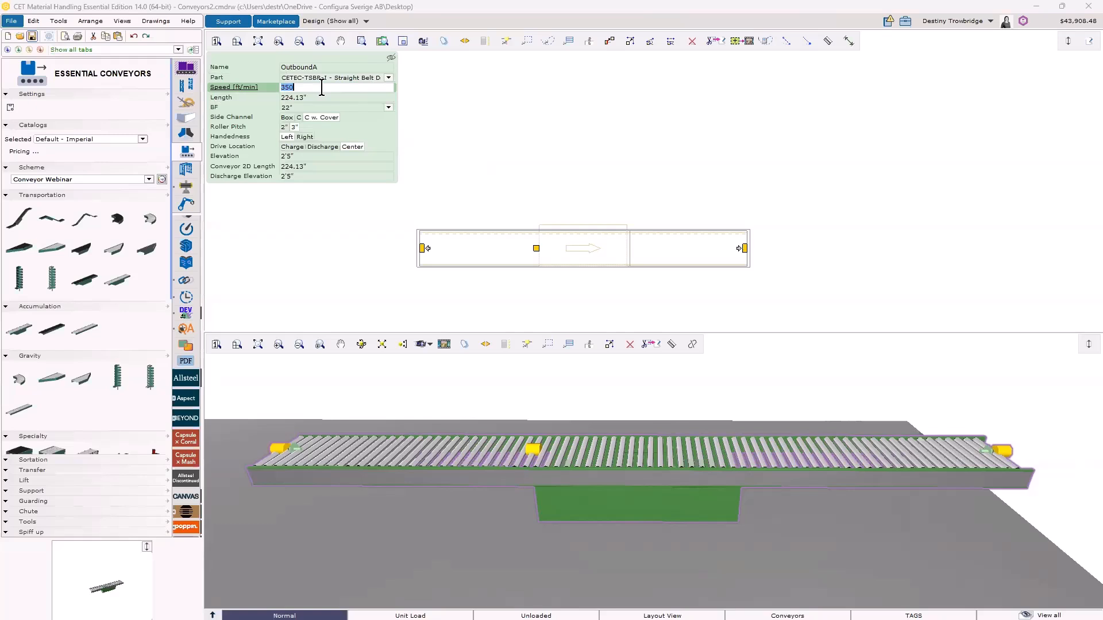
click(319, 97)
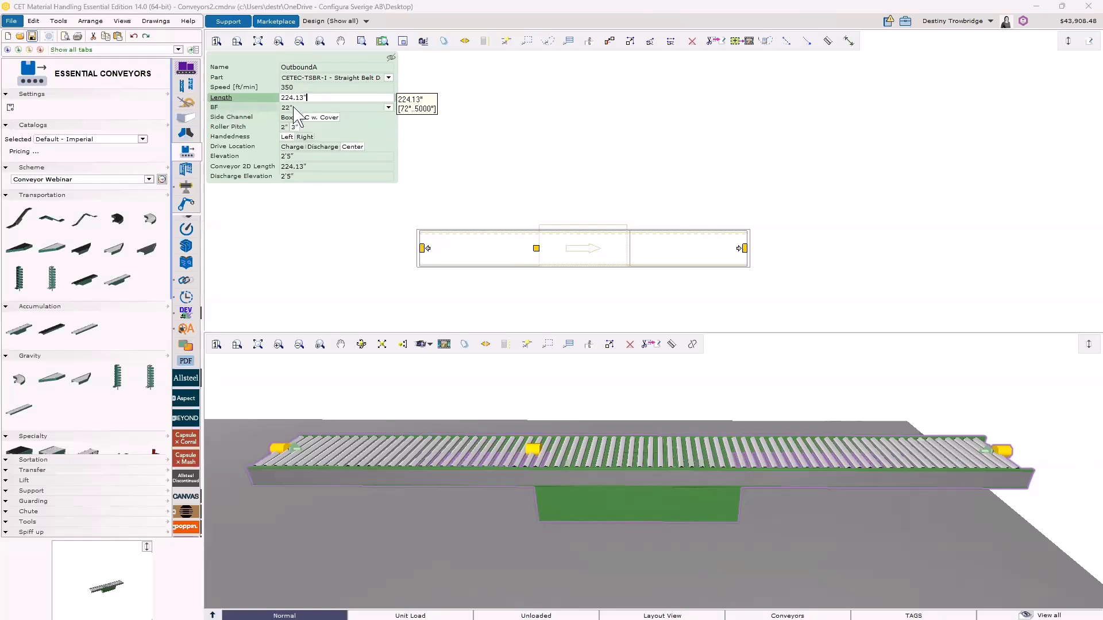
- Try BF widths of 60" and 16" on the OutboundA unit to compare its size in both views
click(388, 108)
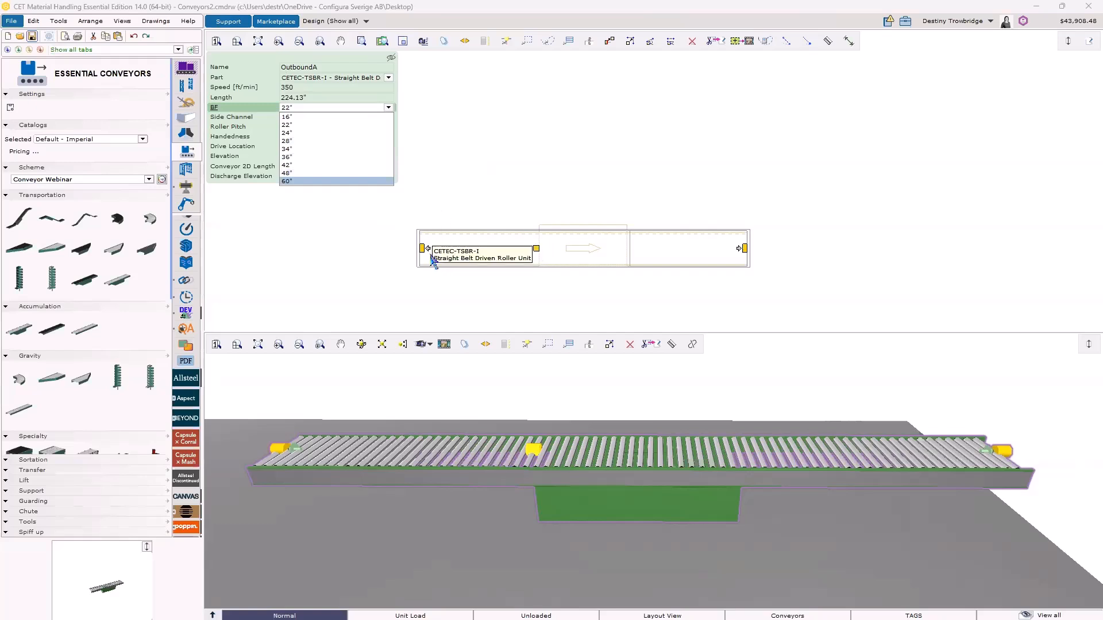
click(286, 181)
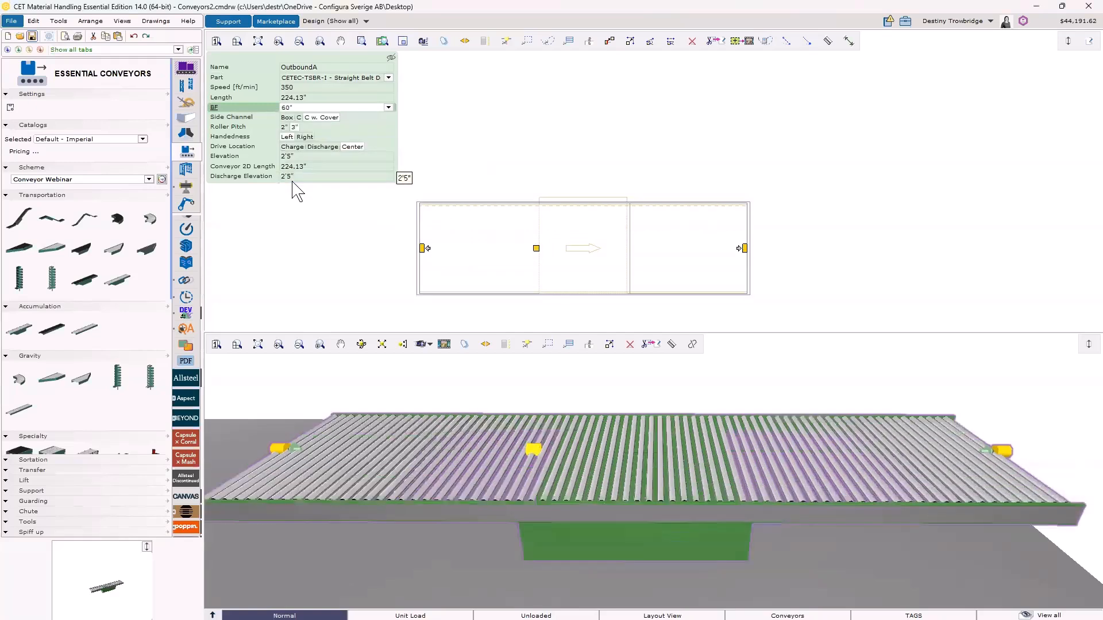
middle_drag(425, 444, 465, 443)
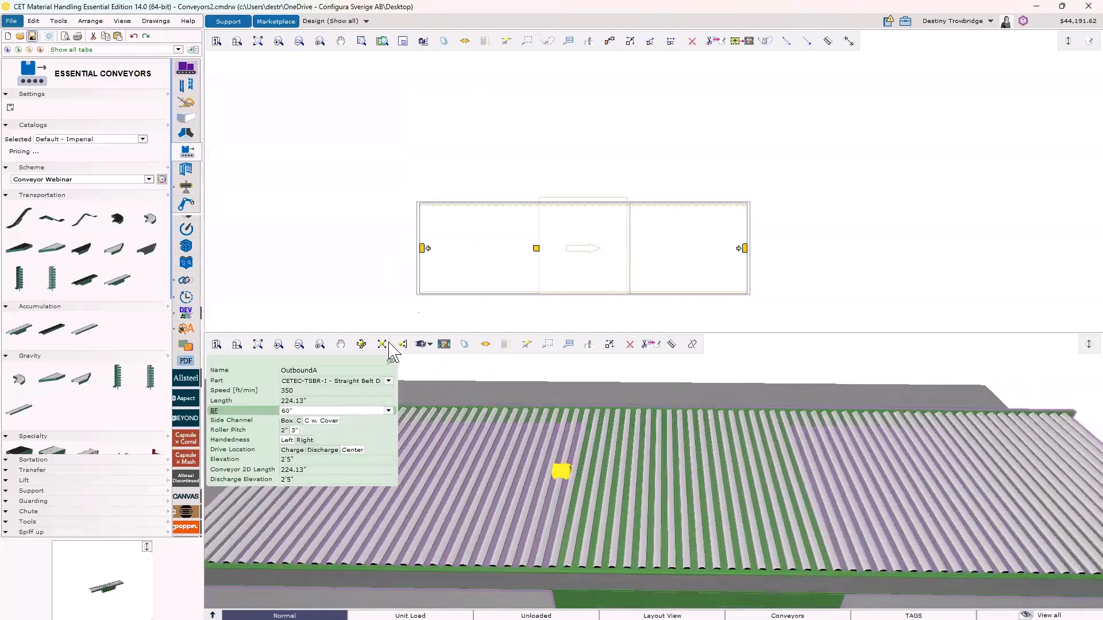
click(388, 411)
click(311, 421)
scroll(517, 482, down, 3)
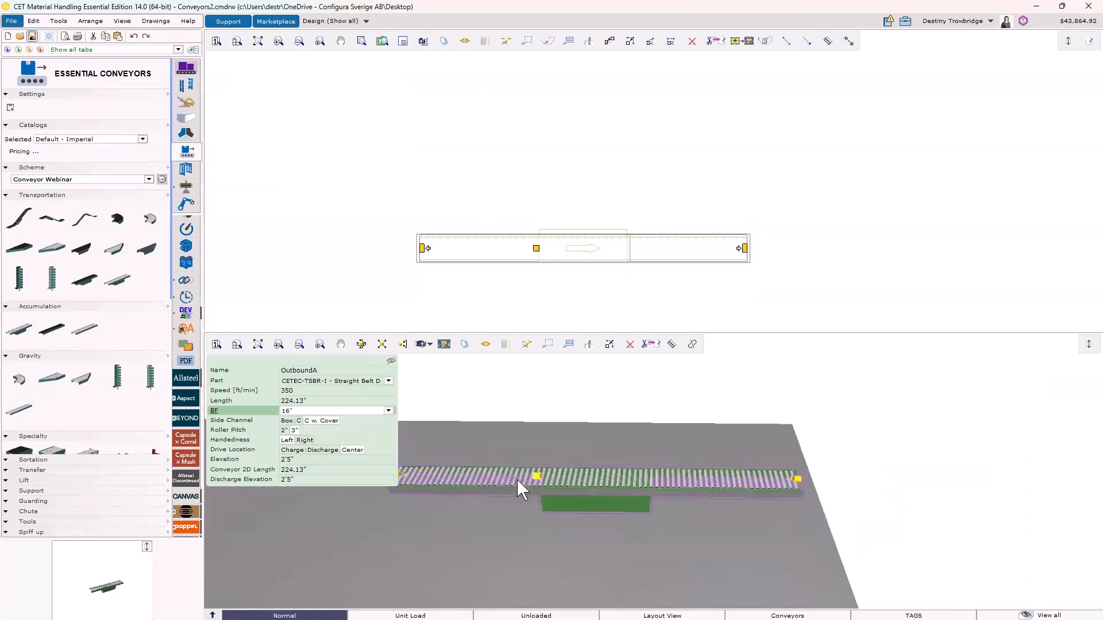
- Set the OutboundA unit's BF to 34"
click(389, 410)
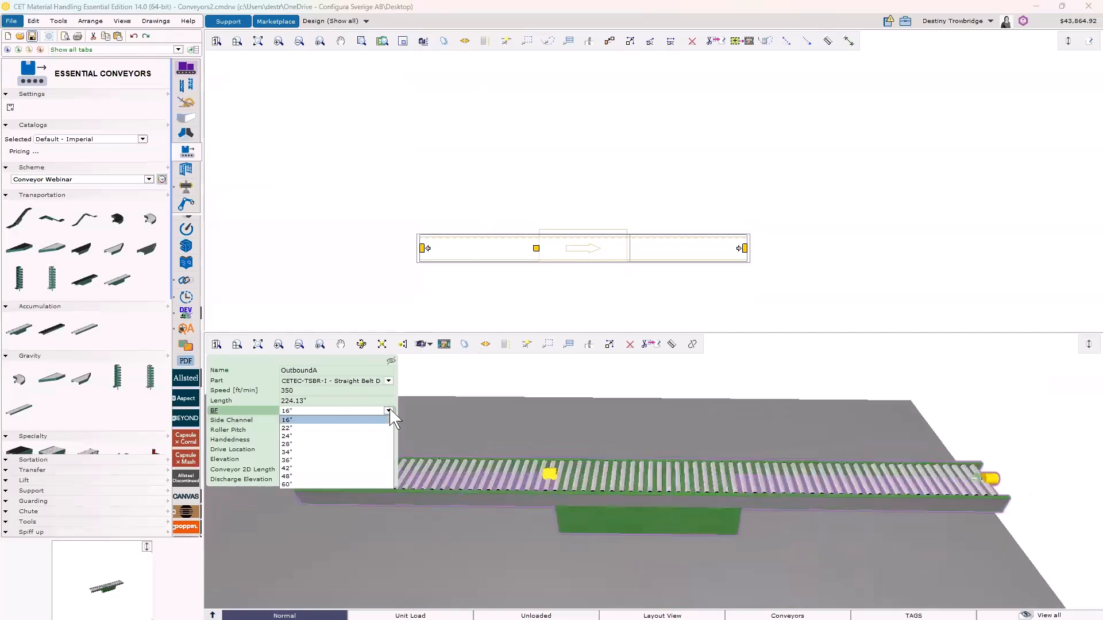
click(335, 452)
scroll(538, 464, down, 1)
middle_drag(515, 467, 536, 379)
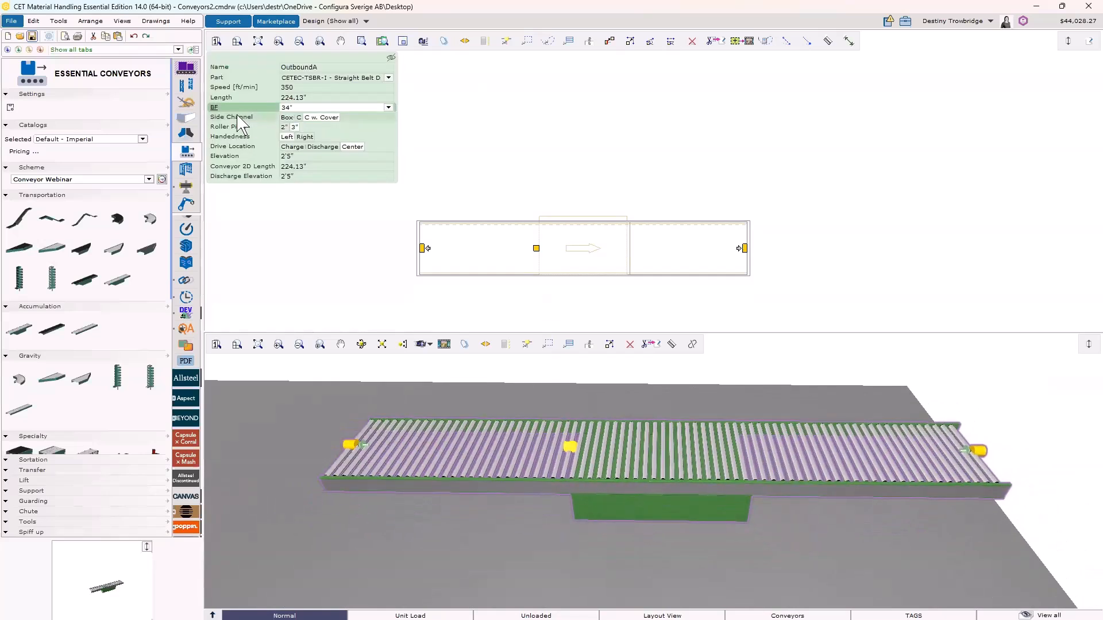
- Examine the rollers and the spacing between the side rails at the charge end of the unit in 3D
scroll(431, 254, up, 3)
scroll(381, 467, up, 4)
middle_drag(438, 479, 432, 480)
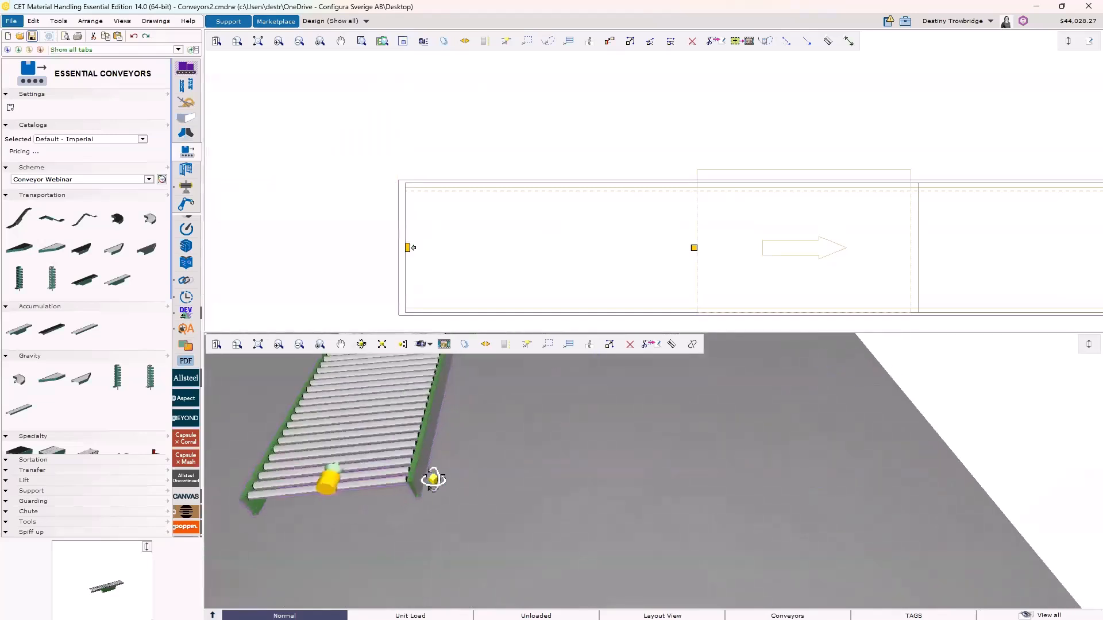
middle_drag(466, 429, 780, 429)
scroll(645, 480, up, 2)
middle_drag(655, 519, 632, 518)
scroll(632, 516, up, 3)
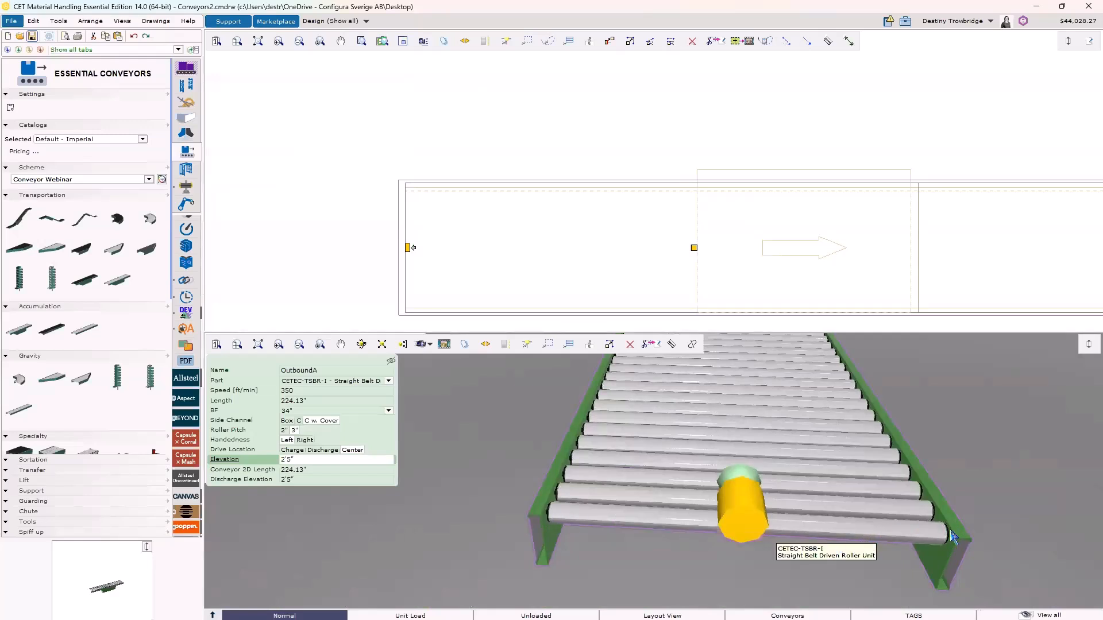
scroll(525, 455, down, 5)
middle_drag(524, 455, 446, 450)
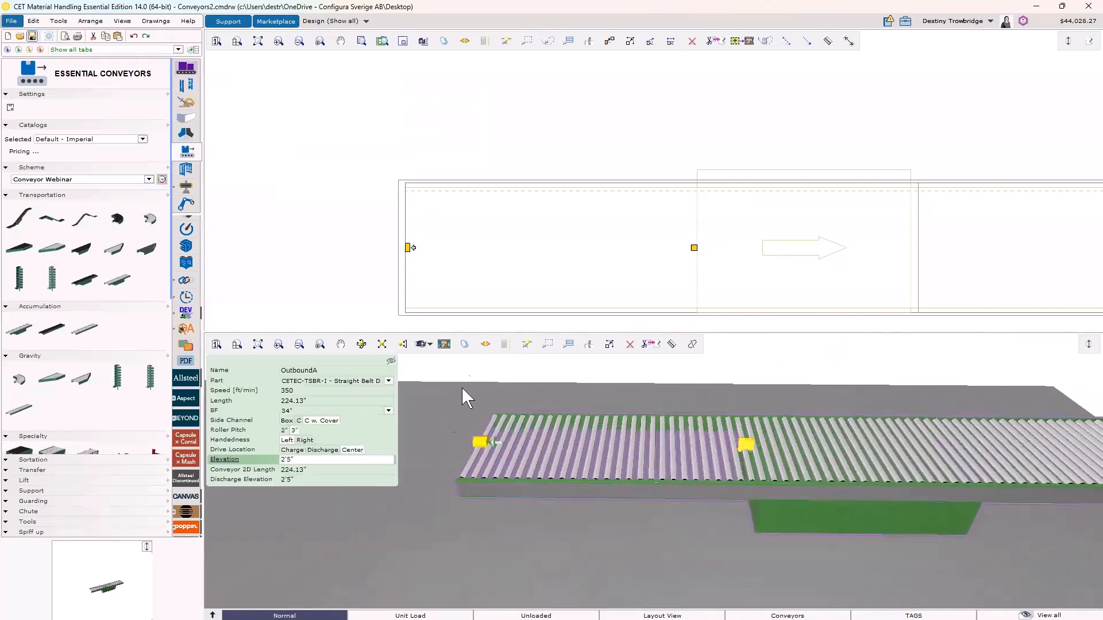
- Try the C side channel on the unit, restore C w. Cover and inspect the rail profile in 3D
mouse_move(484, 259)
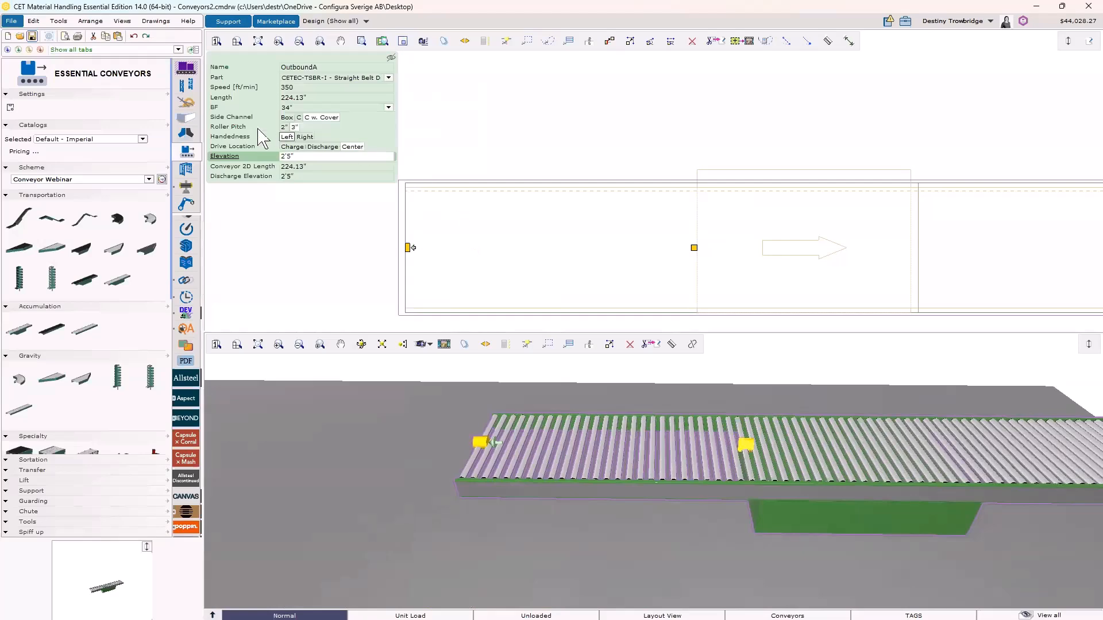
scroll(764, 513, up, 2)
middle_drag(463, 484, 522, 522)
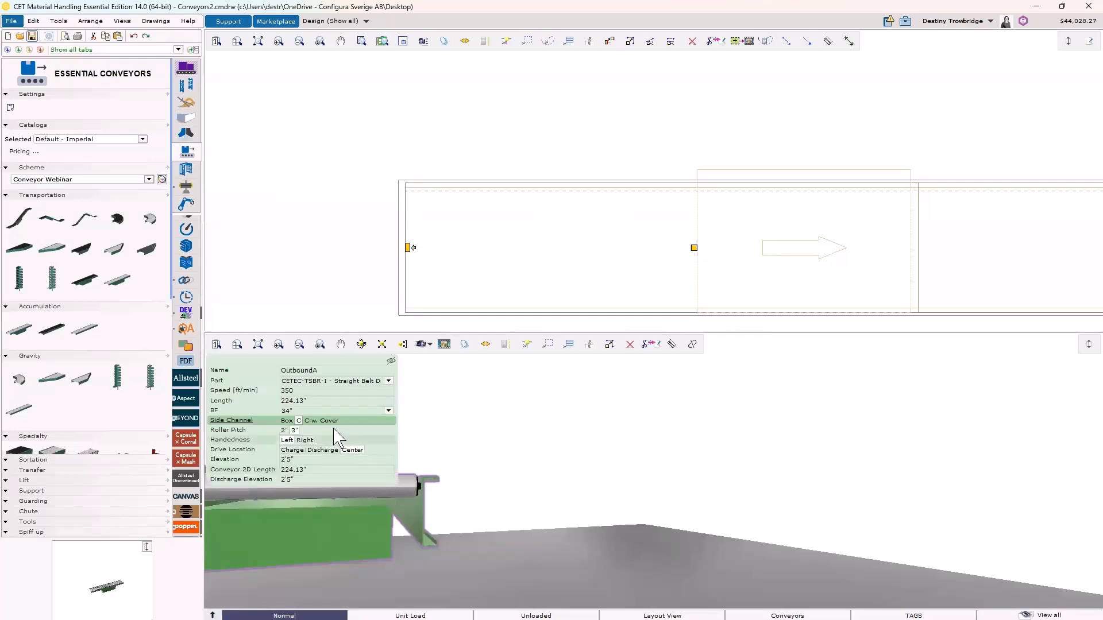
middle_drag(377, 495, 529, 529)
scroll(403, 549, up, 2)
scroll(291, 544, up, 2)
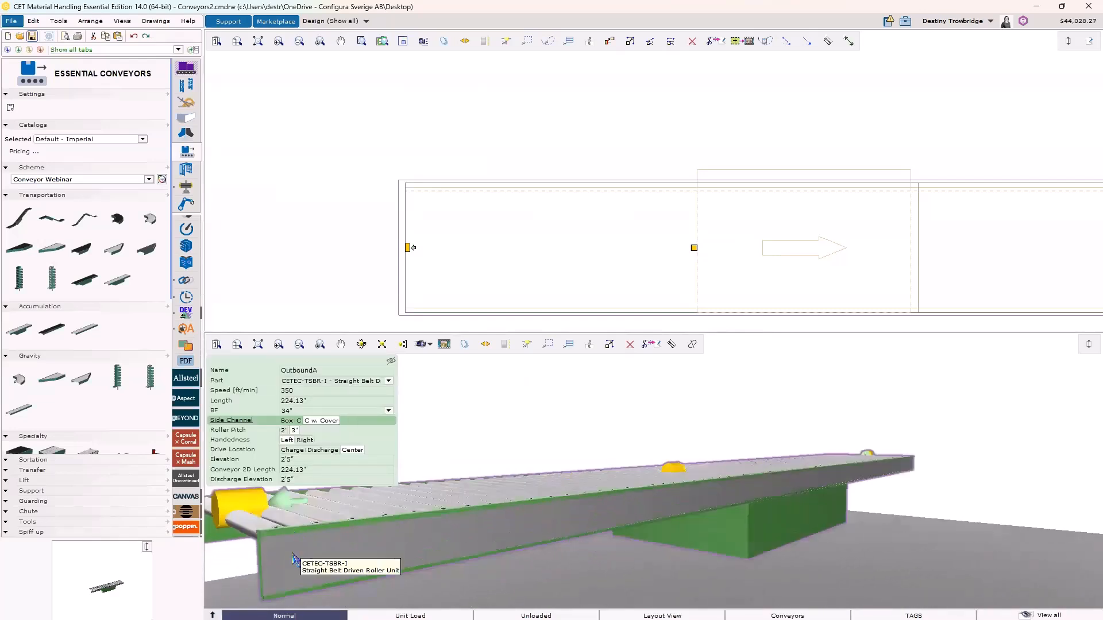
scroll(272, 556, up, 1)
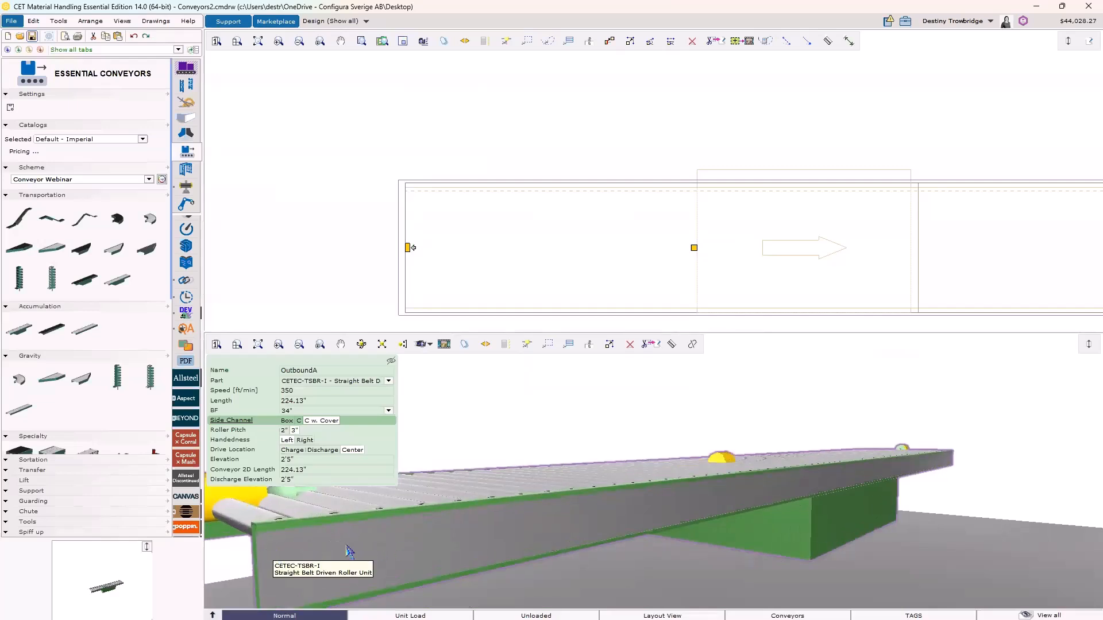
scroll(403, 542, down, 2)
middle_drag(464, 544, 424, 544)
scroll(423, 544, down, 3)
middle_drag(524, 542, 439, 548)
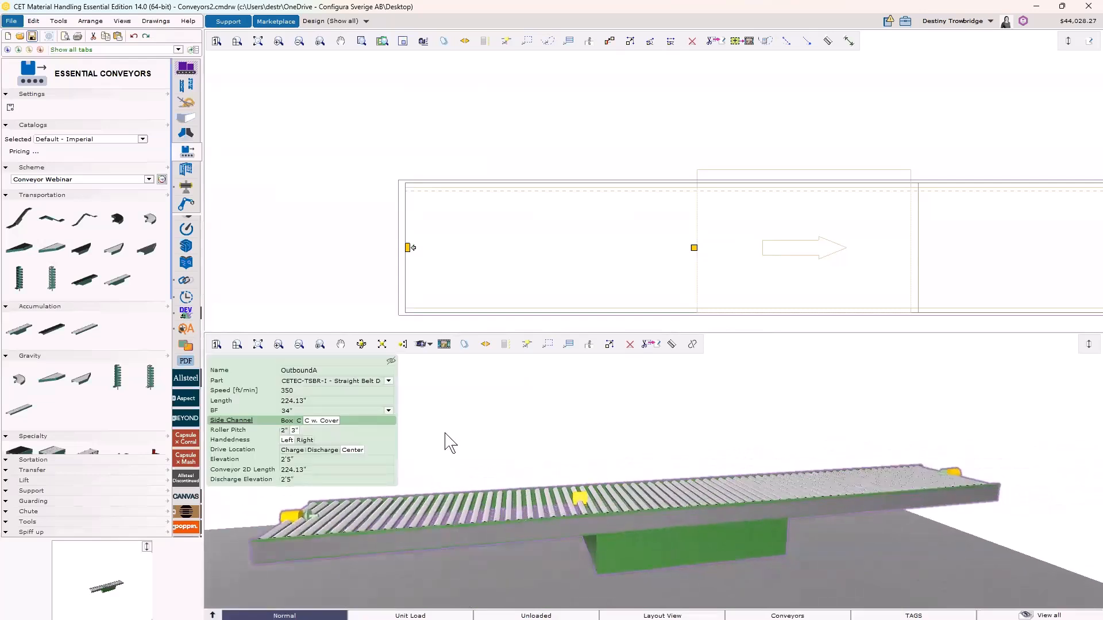
- Try the 2" roller pitch on the unit and set it back to 3"
middle_drag(442, 432, 463, 458)
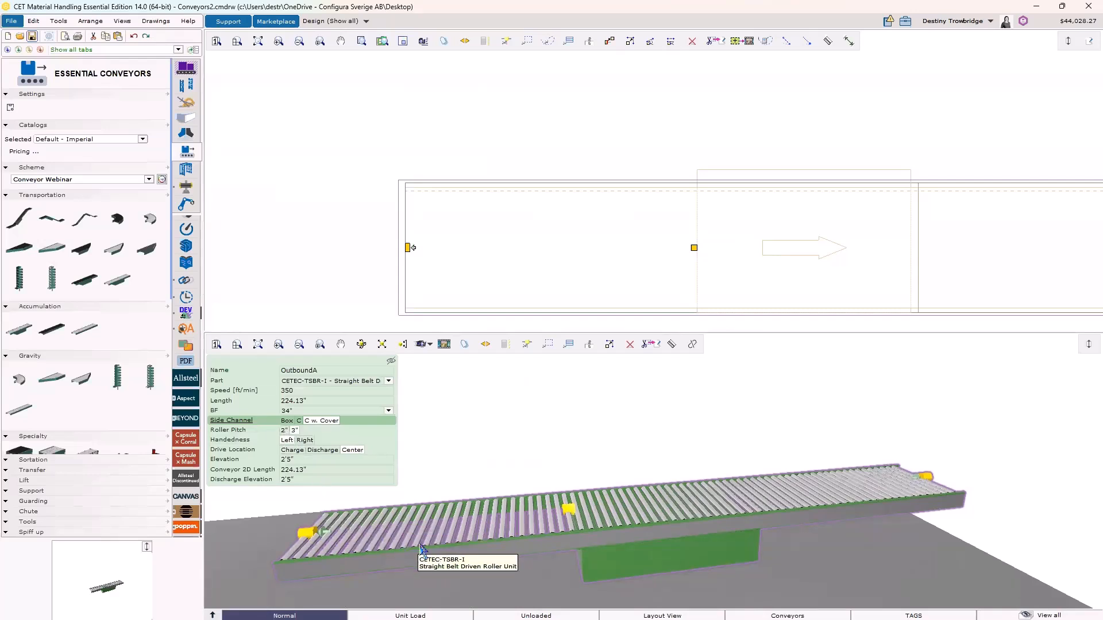
click(286, 431)
click(296, 431)
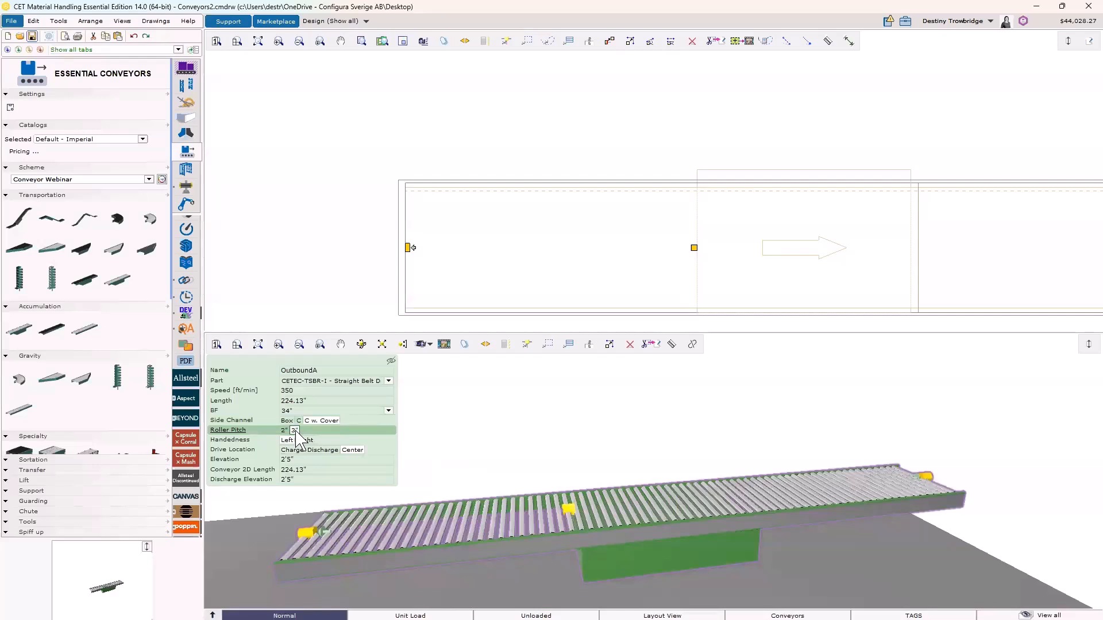
- Set the unit's handedness to Right, comparing the drive's side against the Left option in 2D and 3D
scroll(376, 170, down, 2)
scroll(649, 238, up, 1)
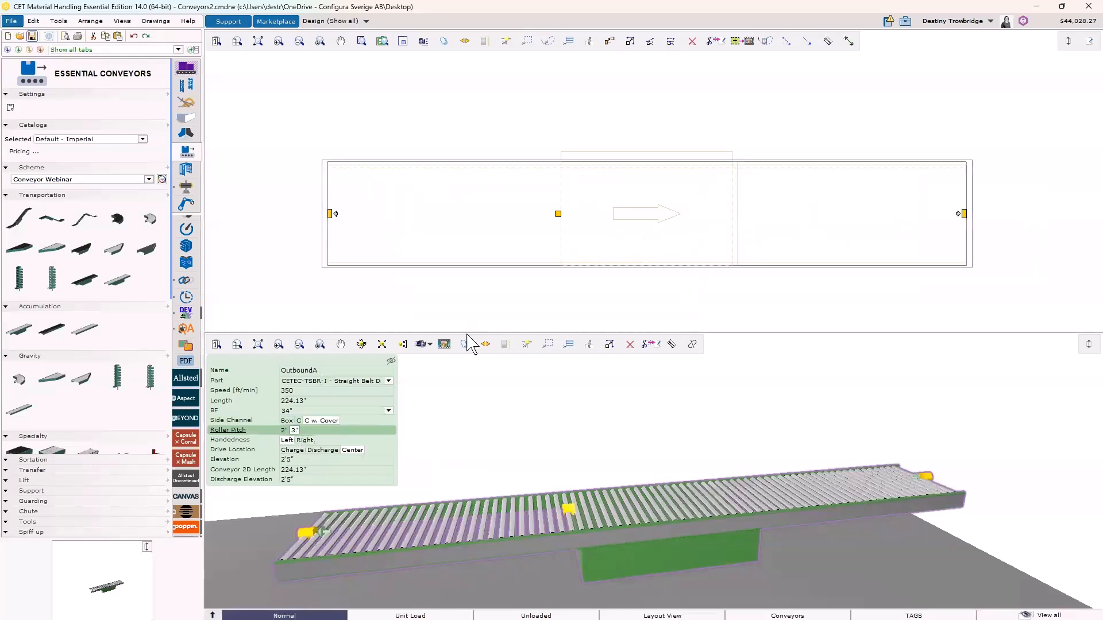
click(304, 441)
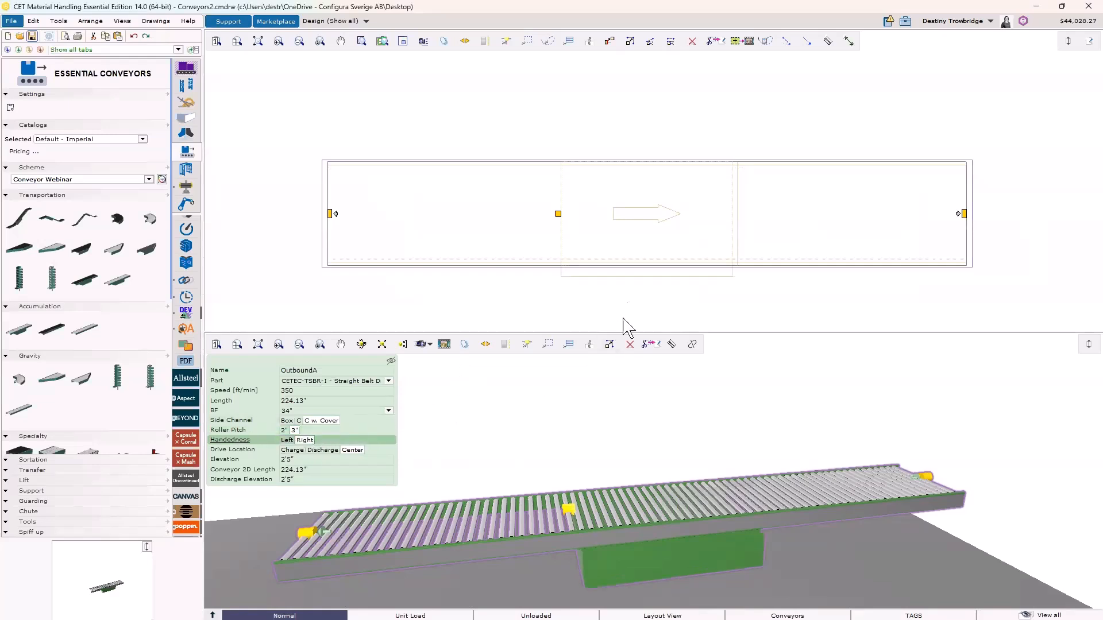
mouse_move(668, 555)
middle_down()
mouse_move(685, 598)
mouse_move(672, 565)
middle_up()
right_drag(669, 563, 609, 526)
middle_drag(616, 562, 624, 585)
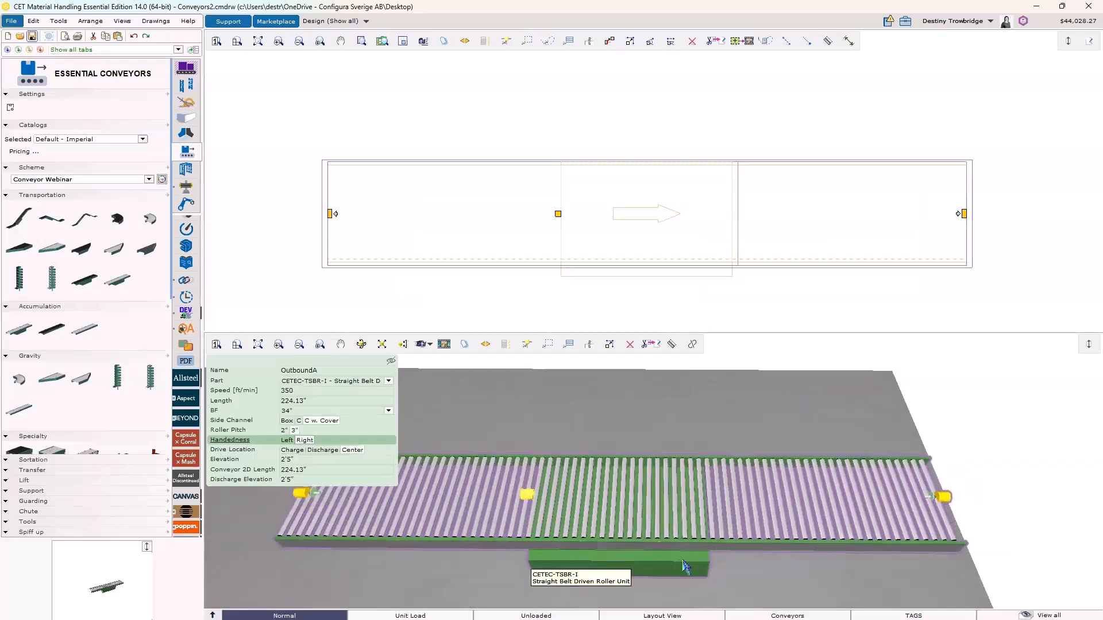
middle_drag(593, 468, 582, 528)
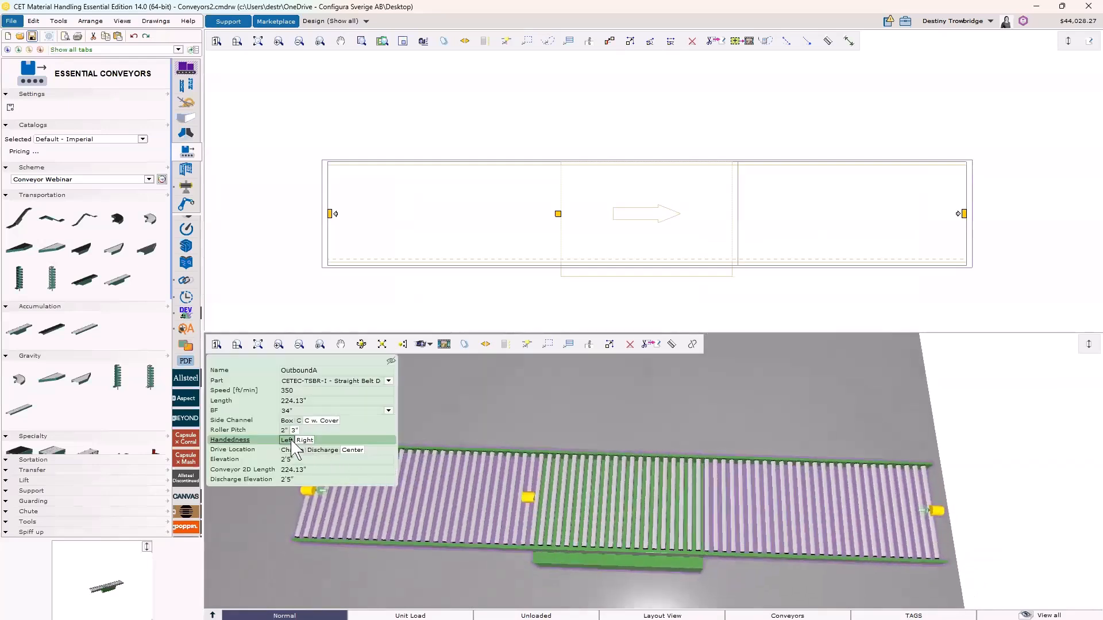
click(287, 440)
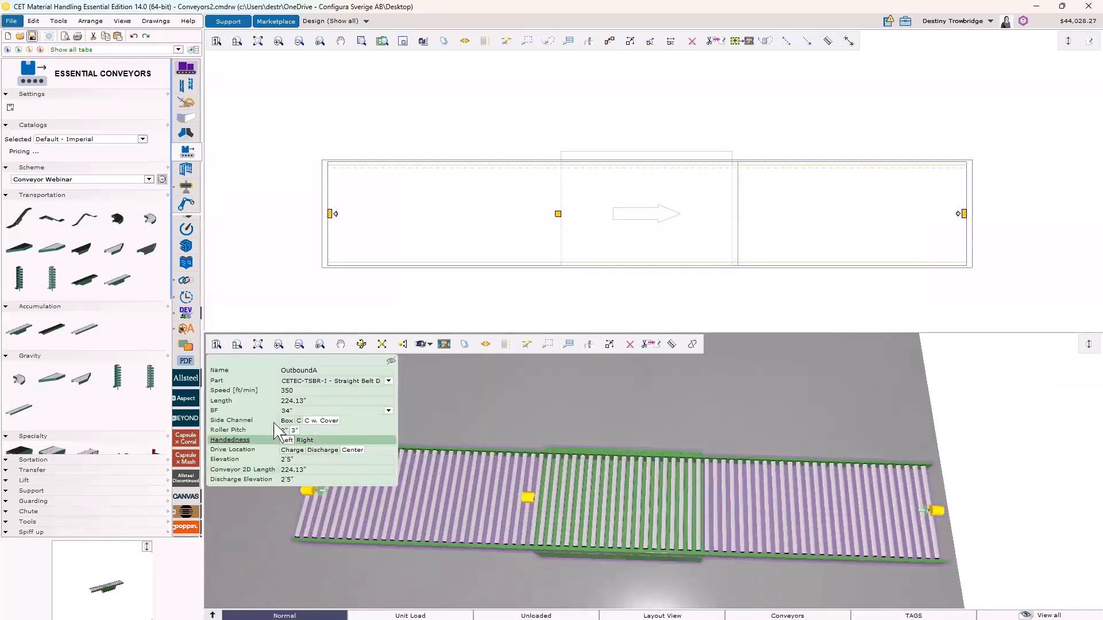
click(305, 440)
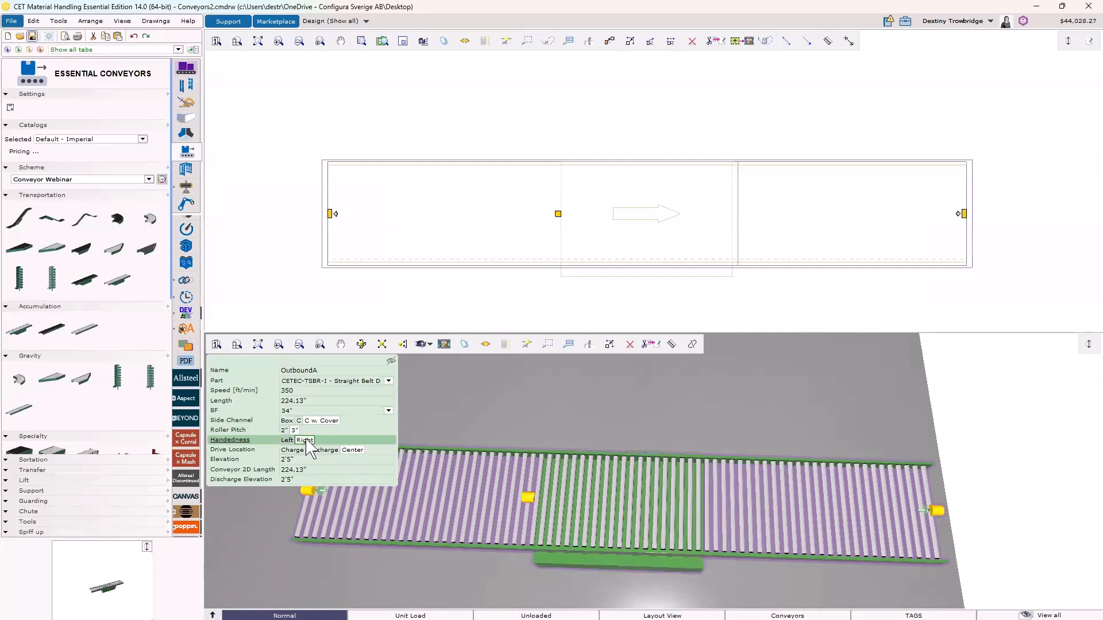
- Try the Charge and Discharge drive locations on the unit
middle_drag(523, 597, 511, 559)
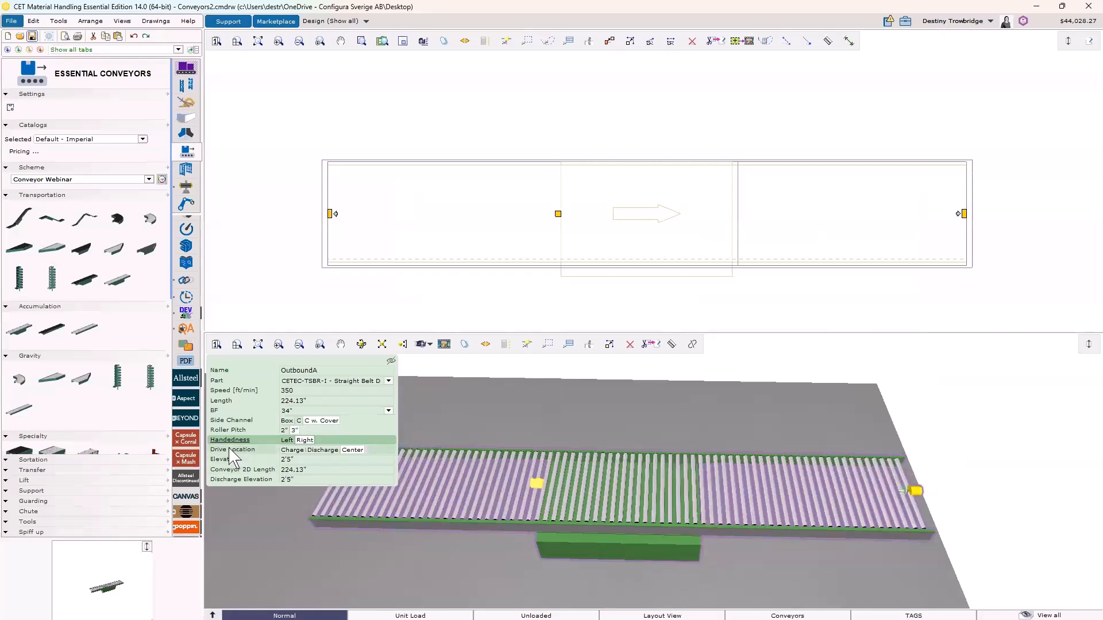
click(293, 451)
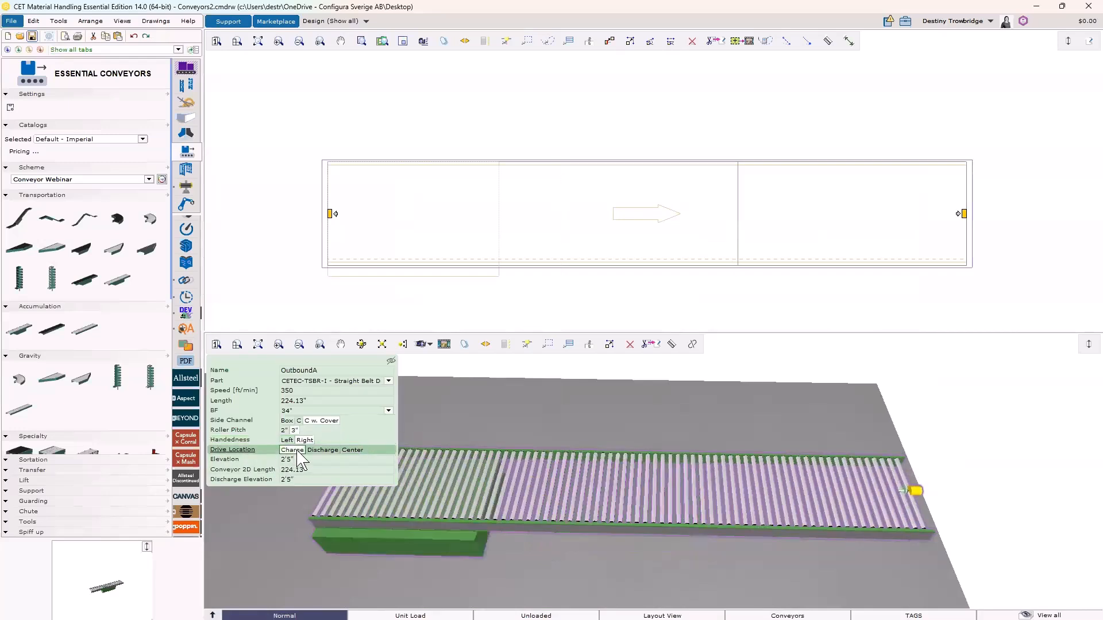
click(333, 450)
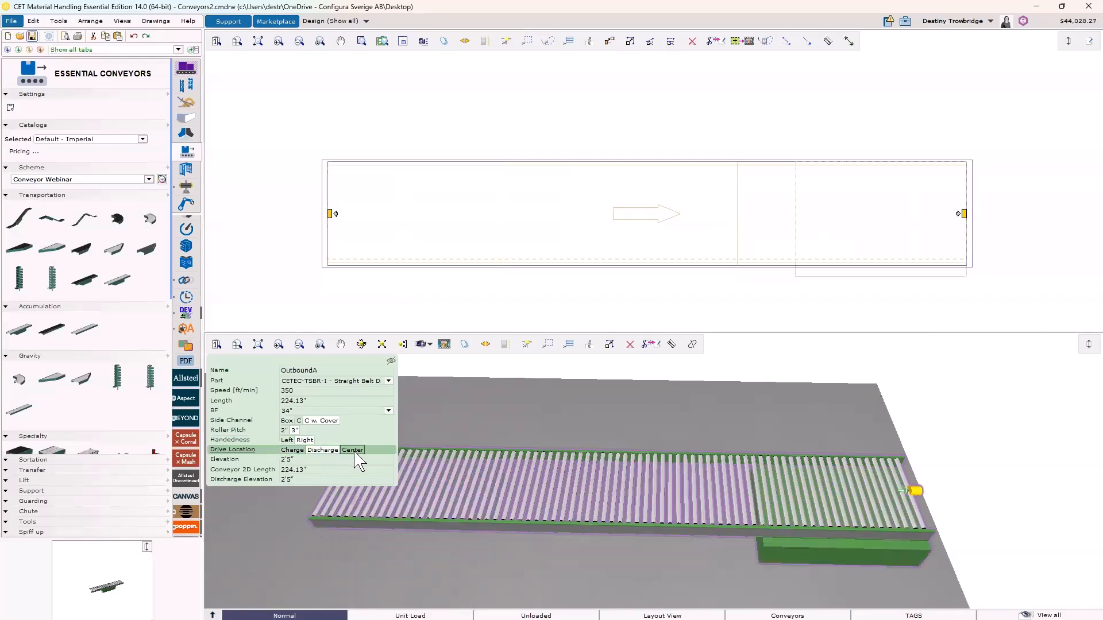
- Set the drive location to Center and slide the drive partway toward the unit's charge end
click(353, 452)
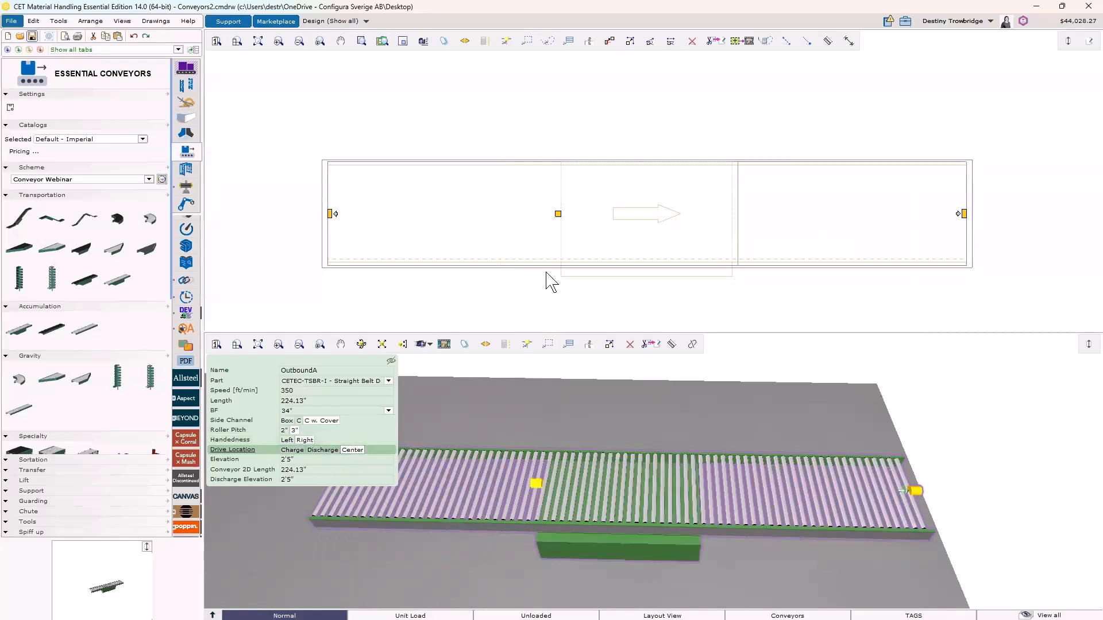
drag(558, 215, 463, 216)
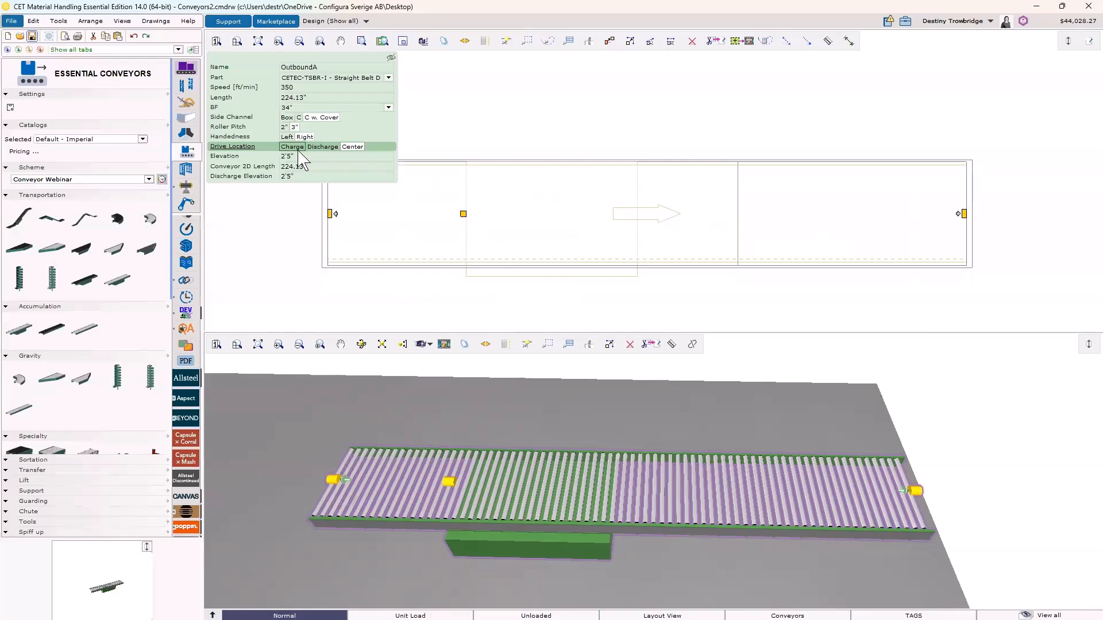
- Set the OutboundA unit's elevation to 3'0" and deselect the unit
middle_drag(364, 397, 394, 217)
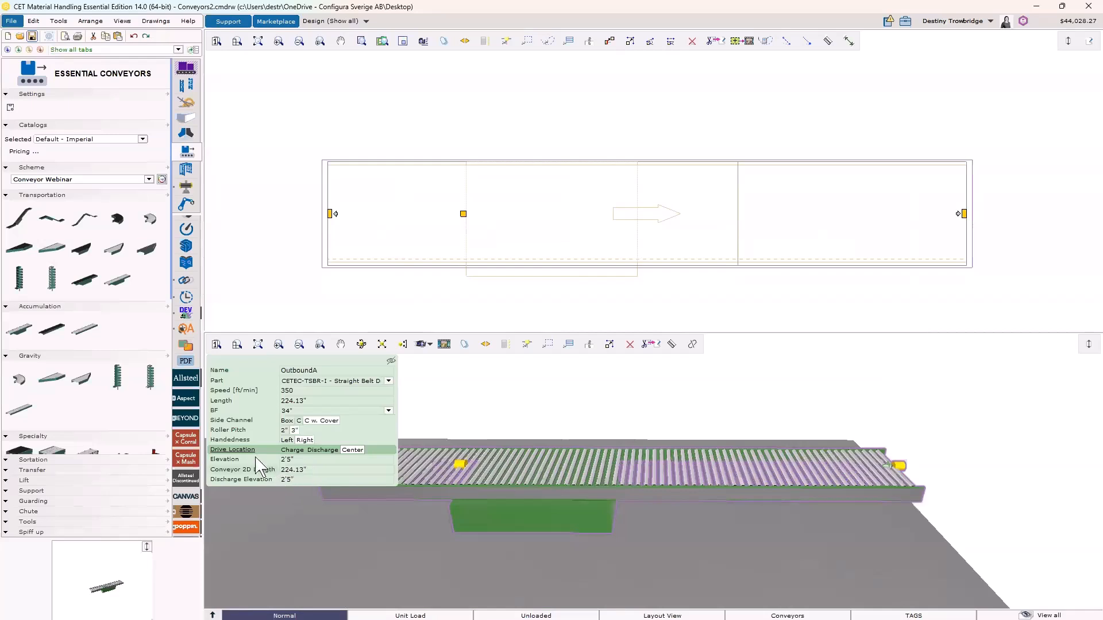
click(300, 460)
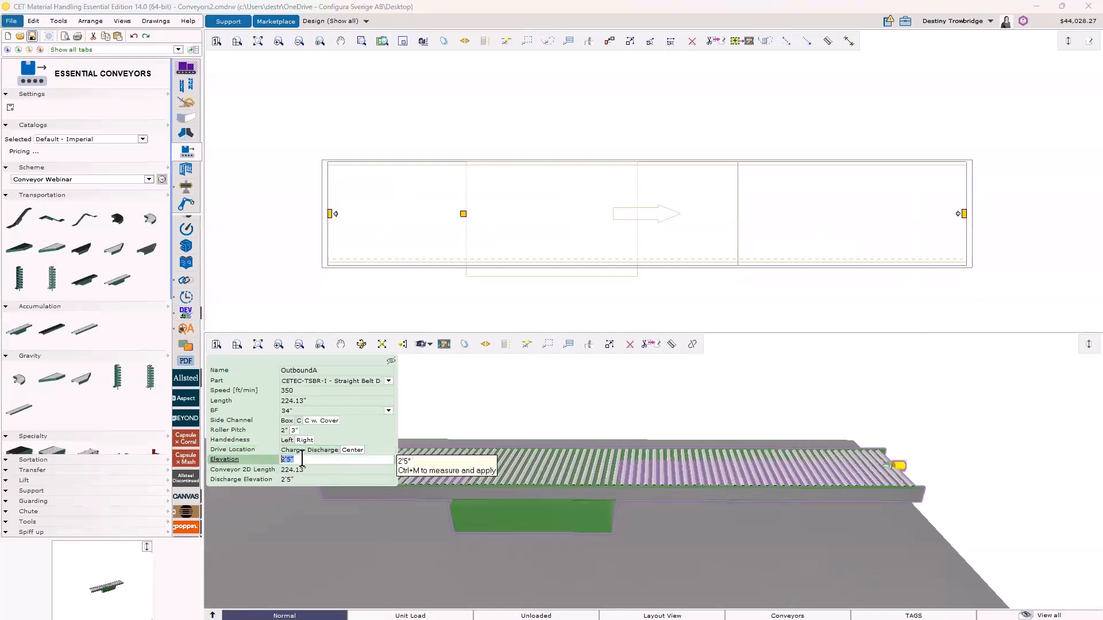
text(3'0")
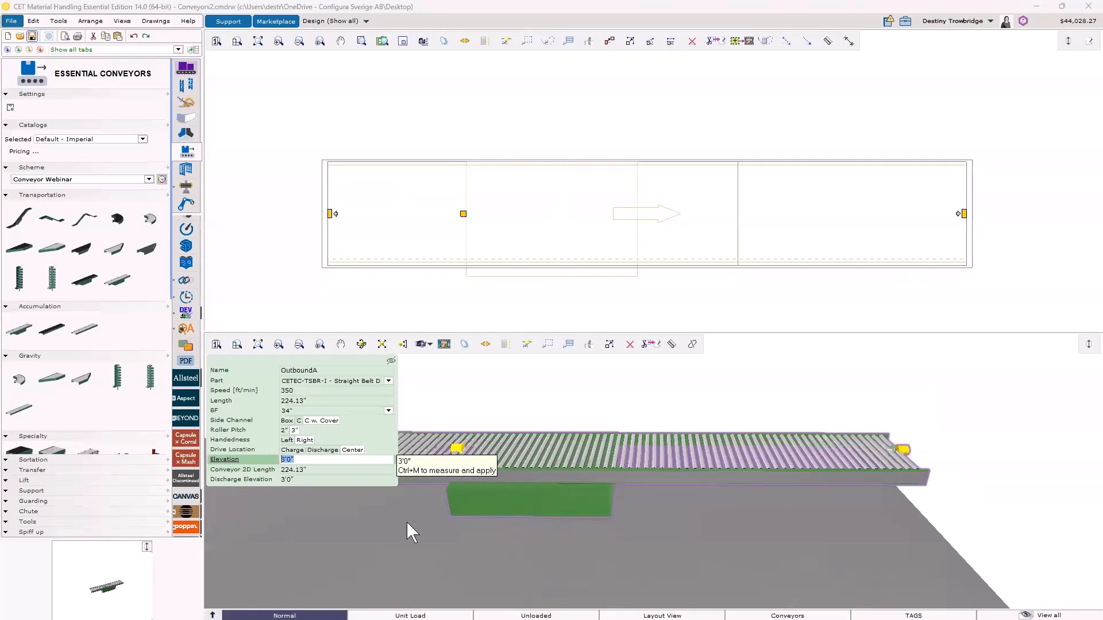
click(422, 495)
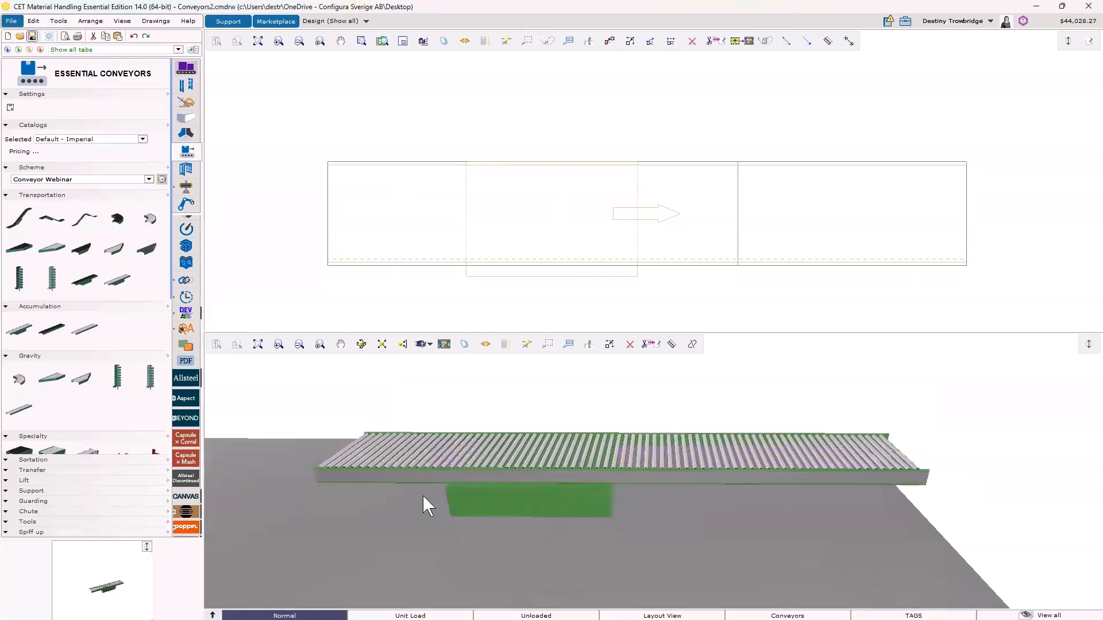
- Try a discharge elevation of 3'0" on the OutboundA unit, undo the change and deselect the unit
click(493, 442)
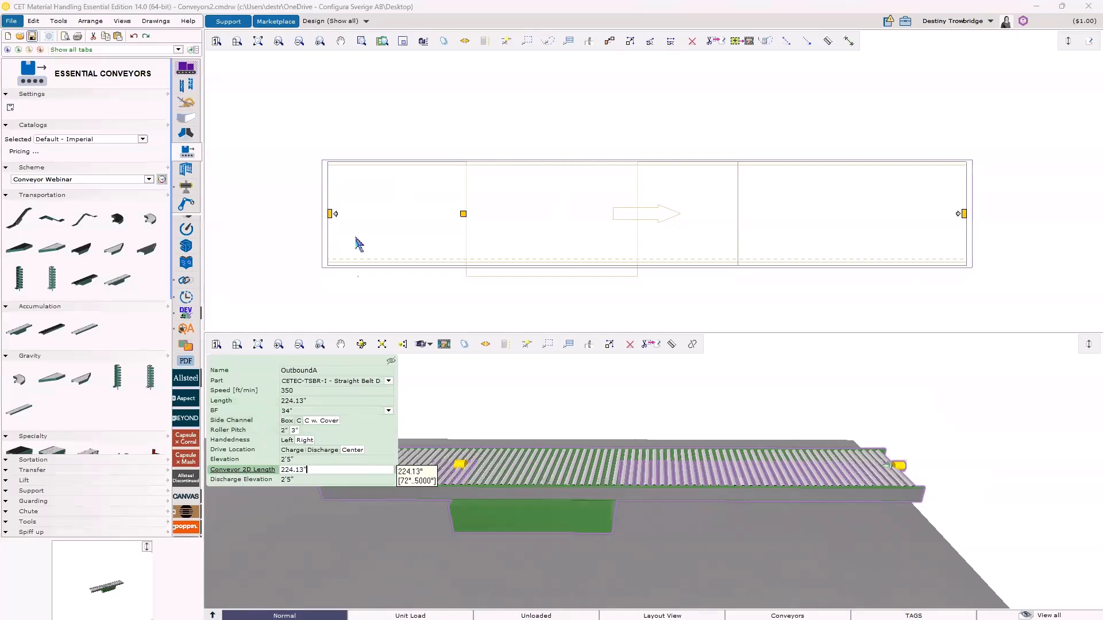
scroll(300, 249, down, 1)
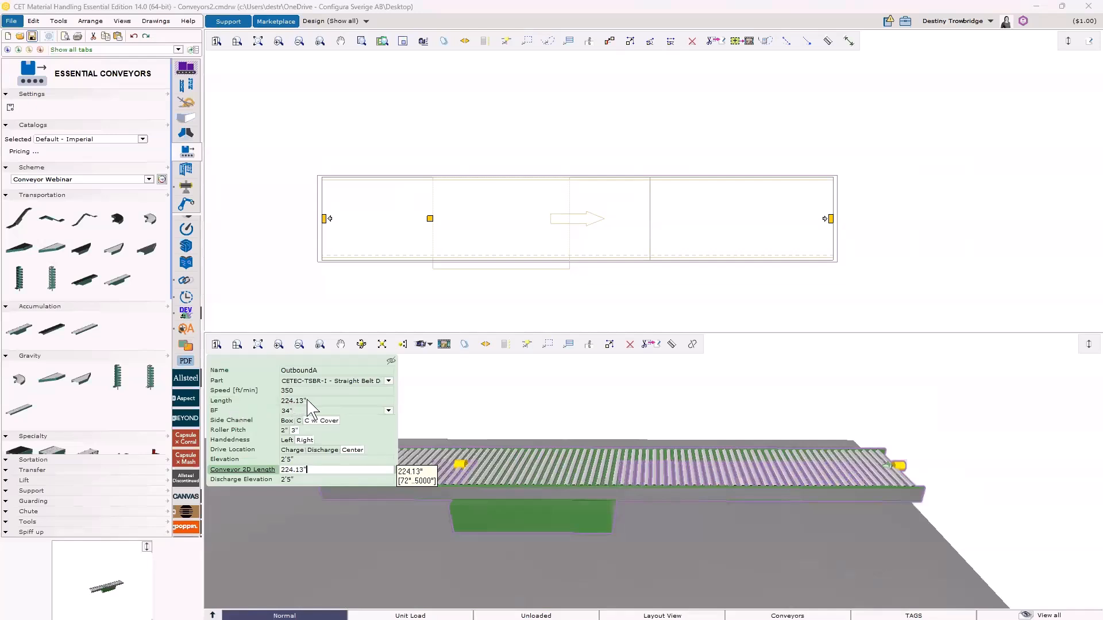
click(298, 480)
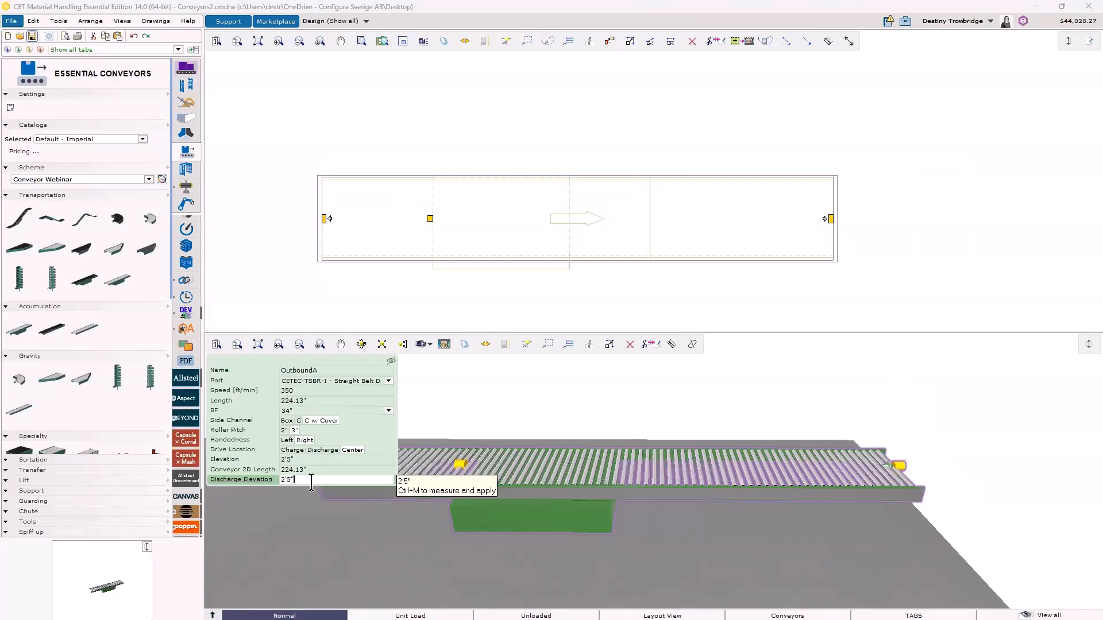
drag(304, 481, 285, 488)
text(3'0")
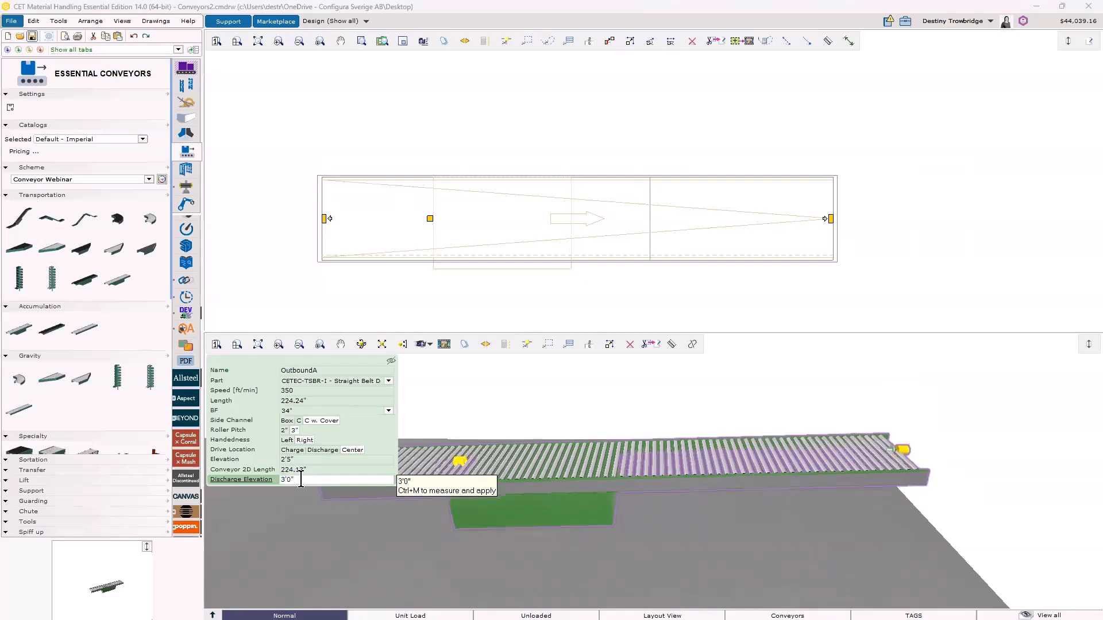
key(ctrl+z)
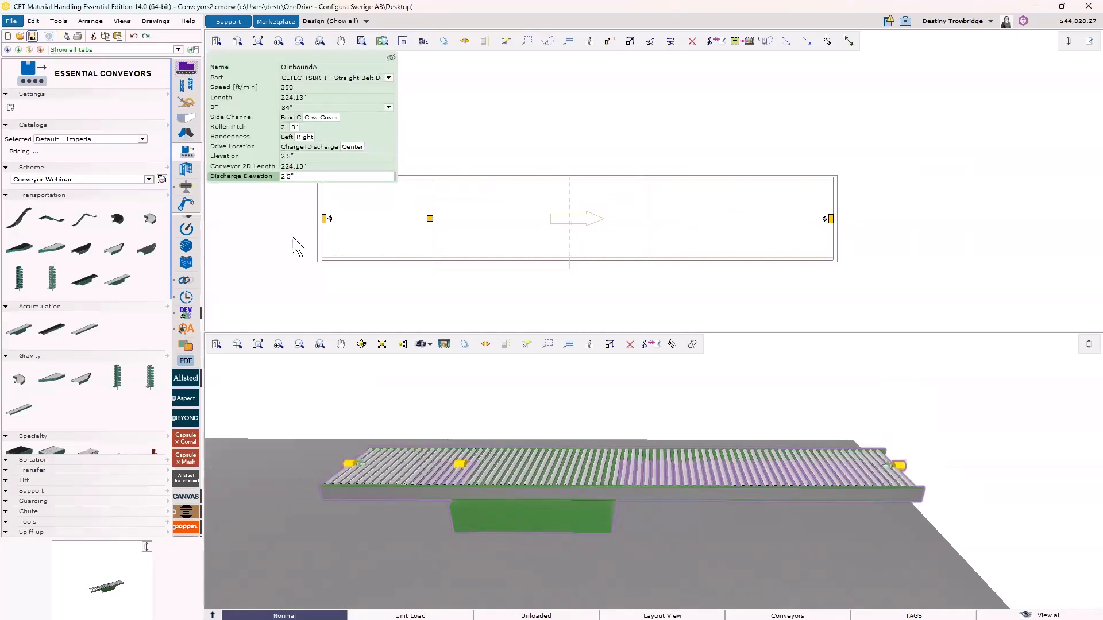
click(293, 237)
- Place one straight belted unit connected to the discharge end of the straight belt driven roller unit
scroll(292, 237, down, 3)
middle_drag(294, 244, 437, 269)
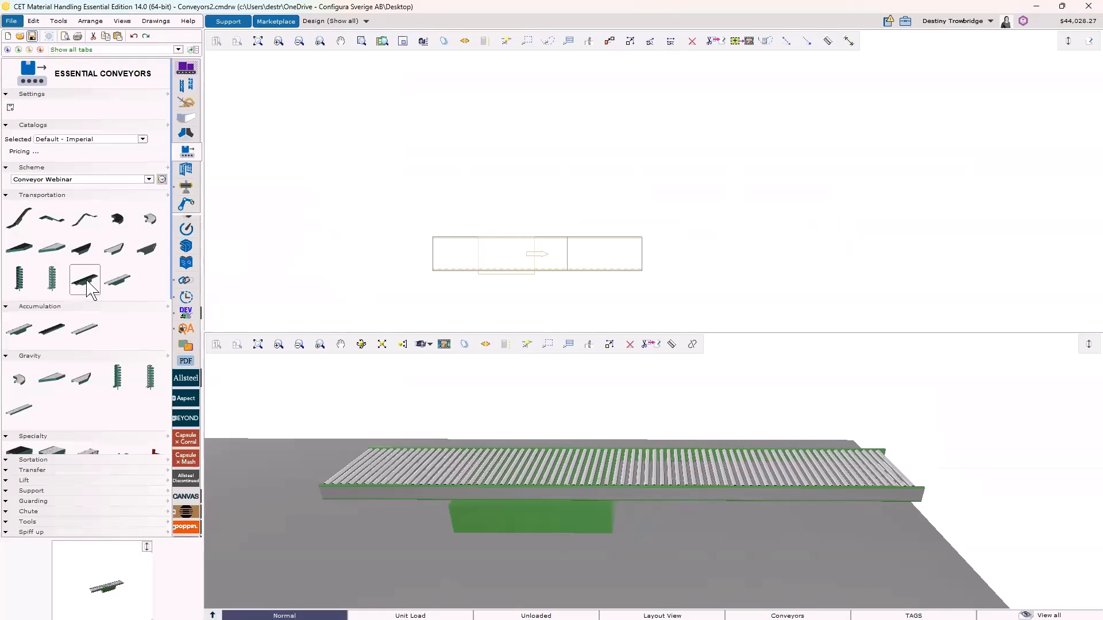
click(88, 289)
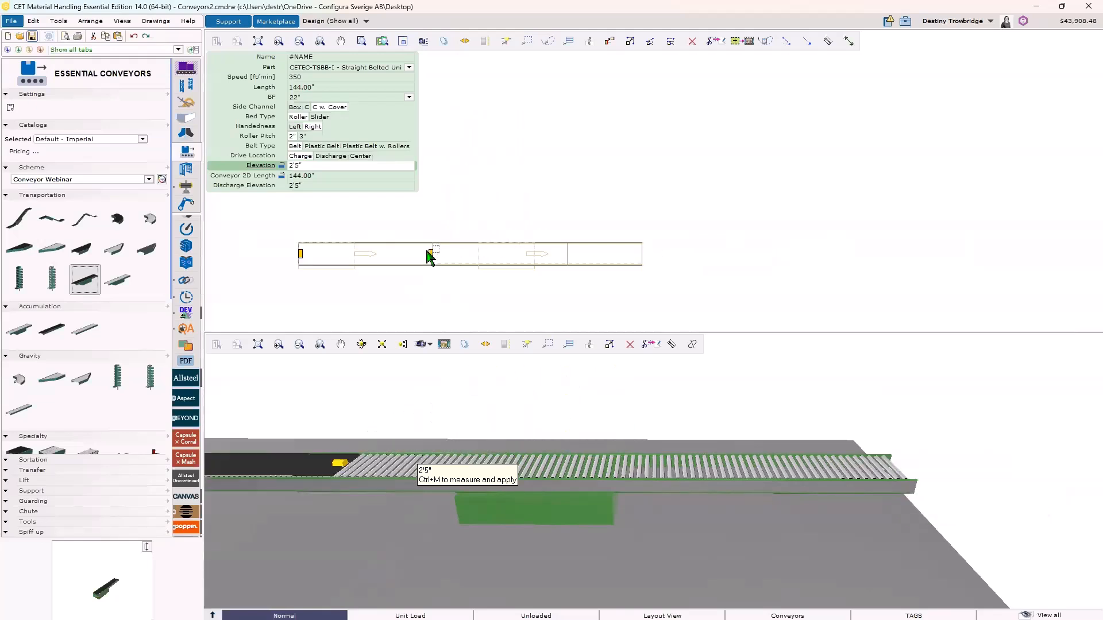
click(655, 265)
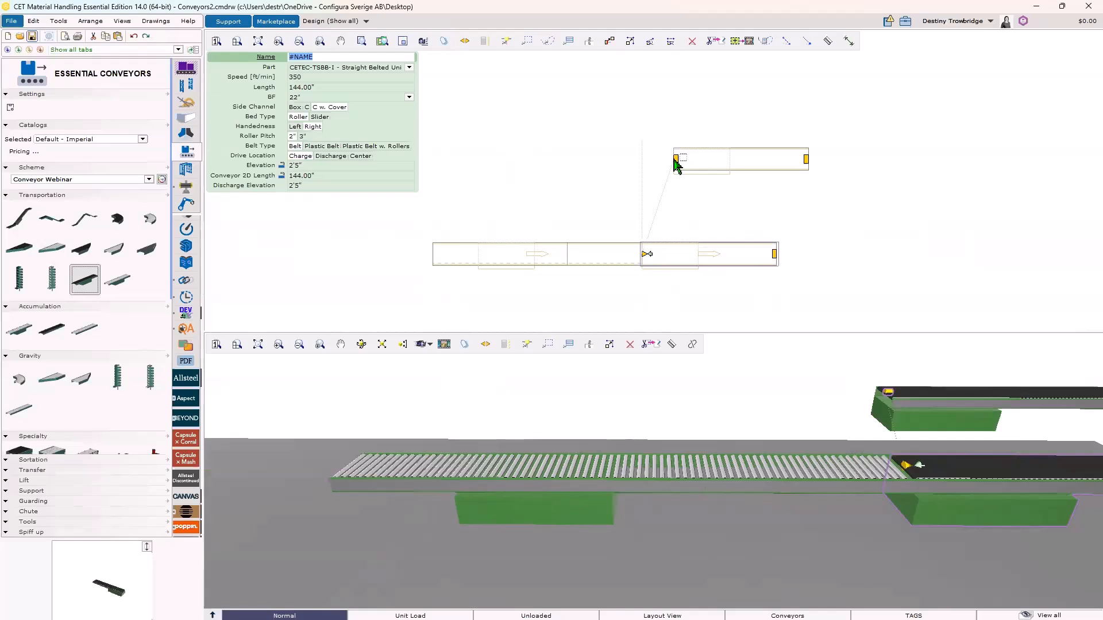
key(Escape)
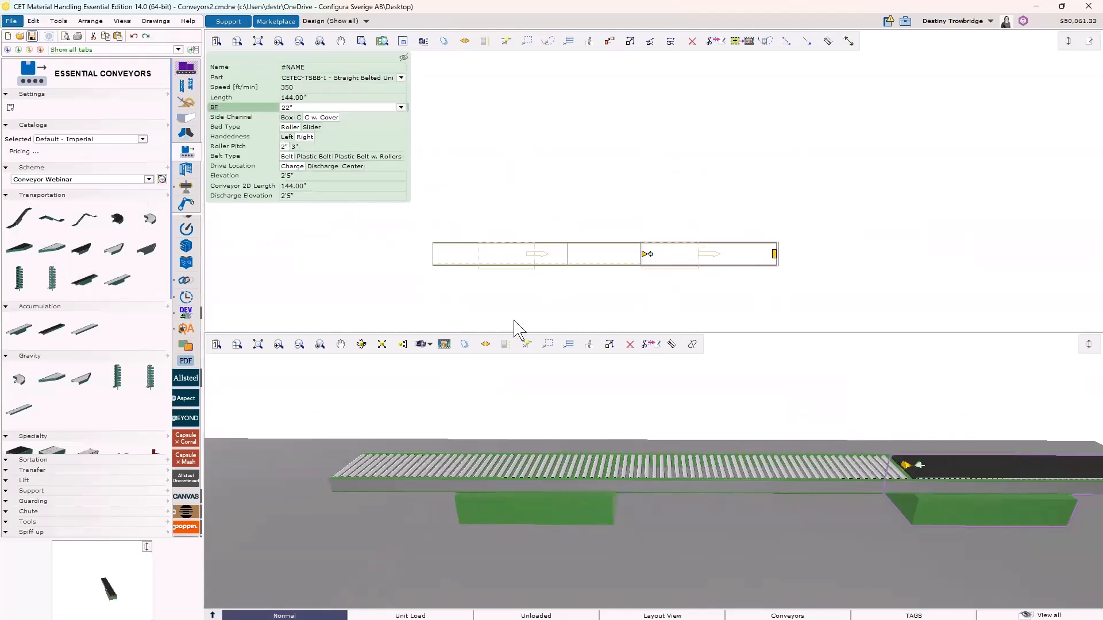
- Set the straight belted unit's bed type to Slider, comparing it with the Roller option in 3D
scroll(490, 389, down, 3)
scroll(767, 453, up, 4)
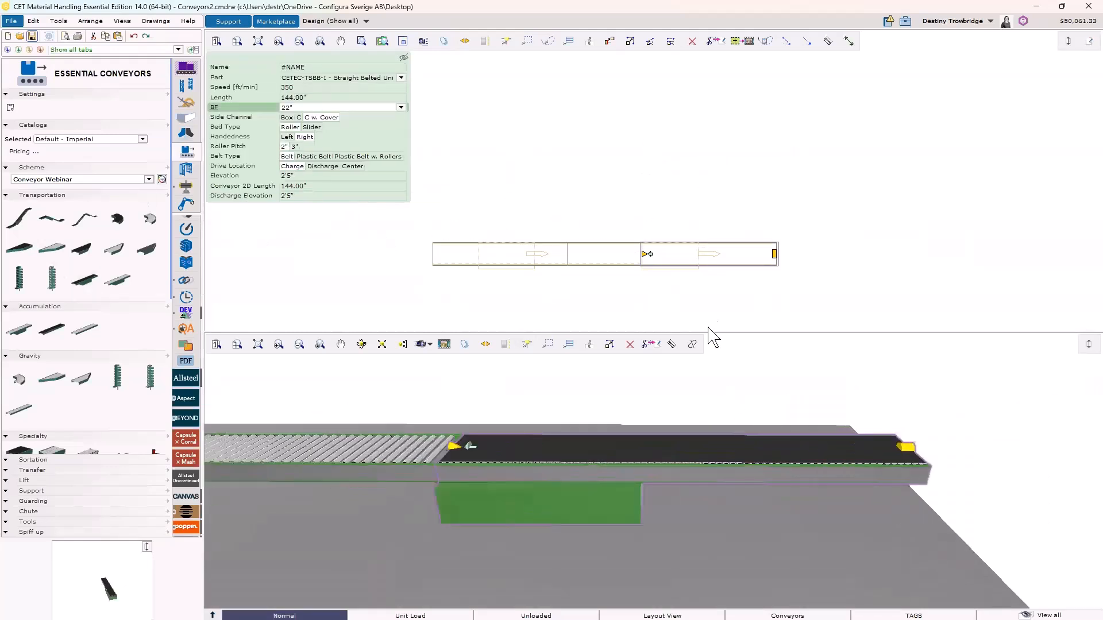
scroll(797, 273, up, 2)
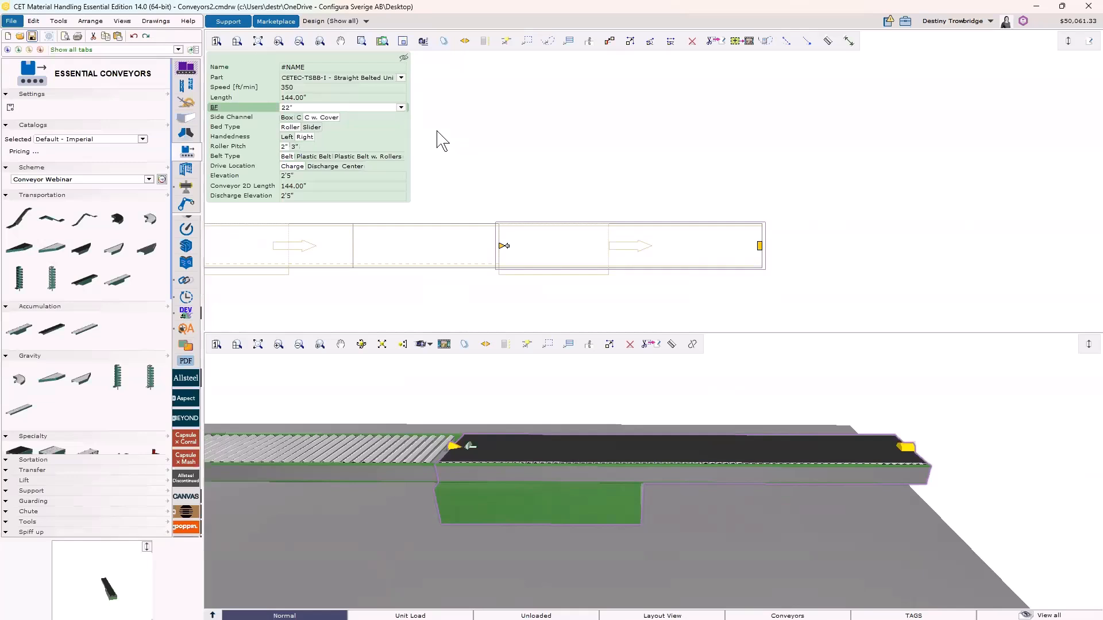
scroll(620, 414, up, 1)
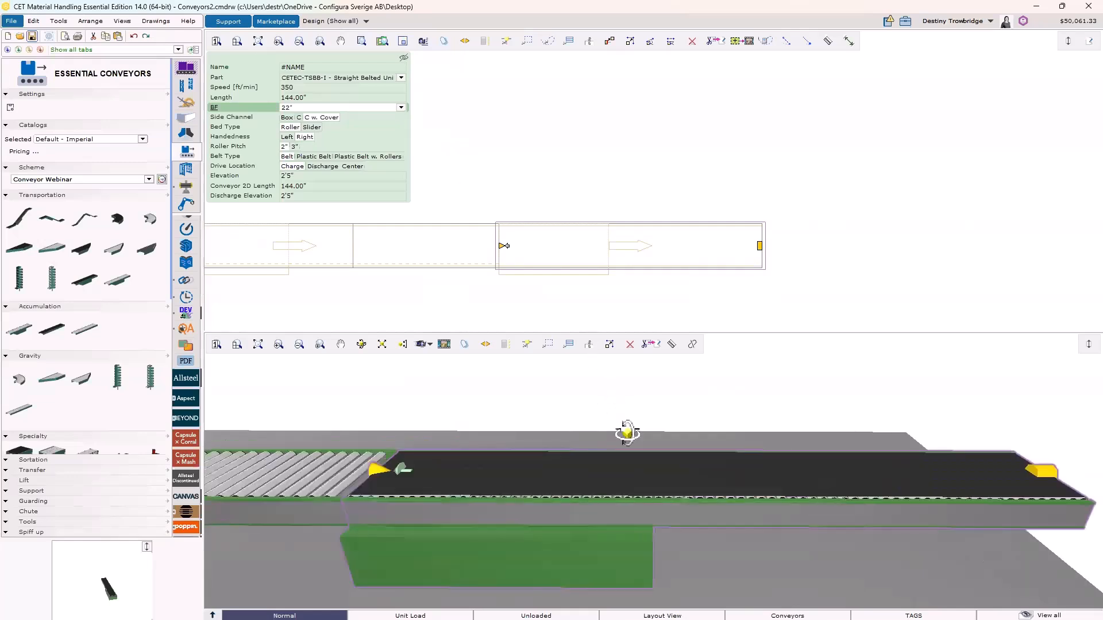
middle_drag(613, 420, 620, 448)
right_drag(620, 448, 645, 427)
click(676, 258)
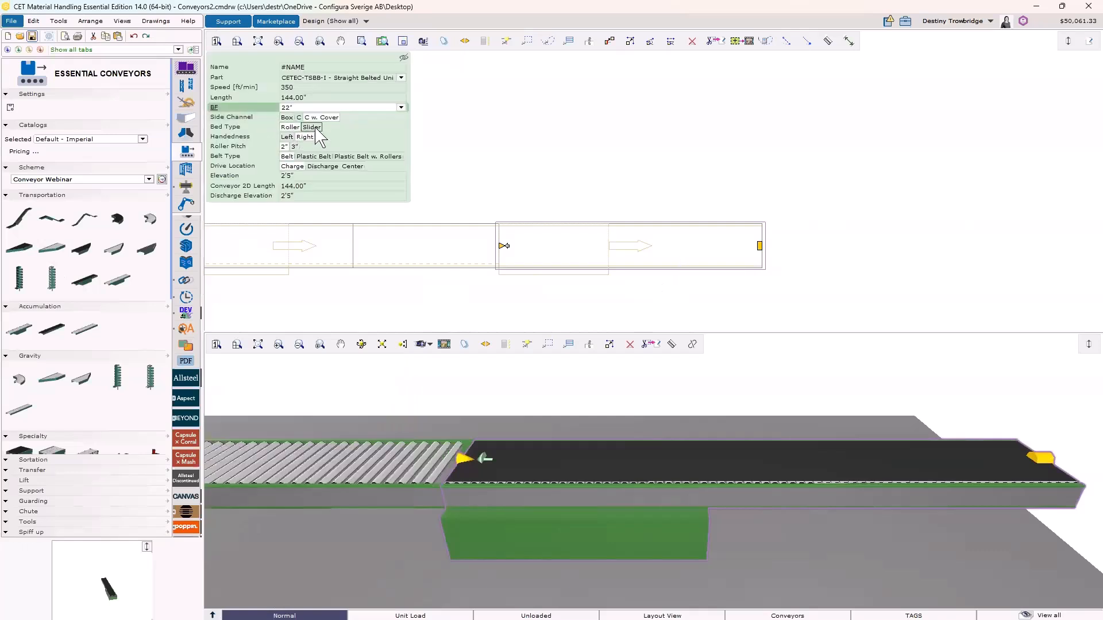
click(311, 127)
scroll(612, 474, up, 2)
middle_drag(624, 495, 613, 460)
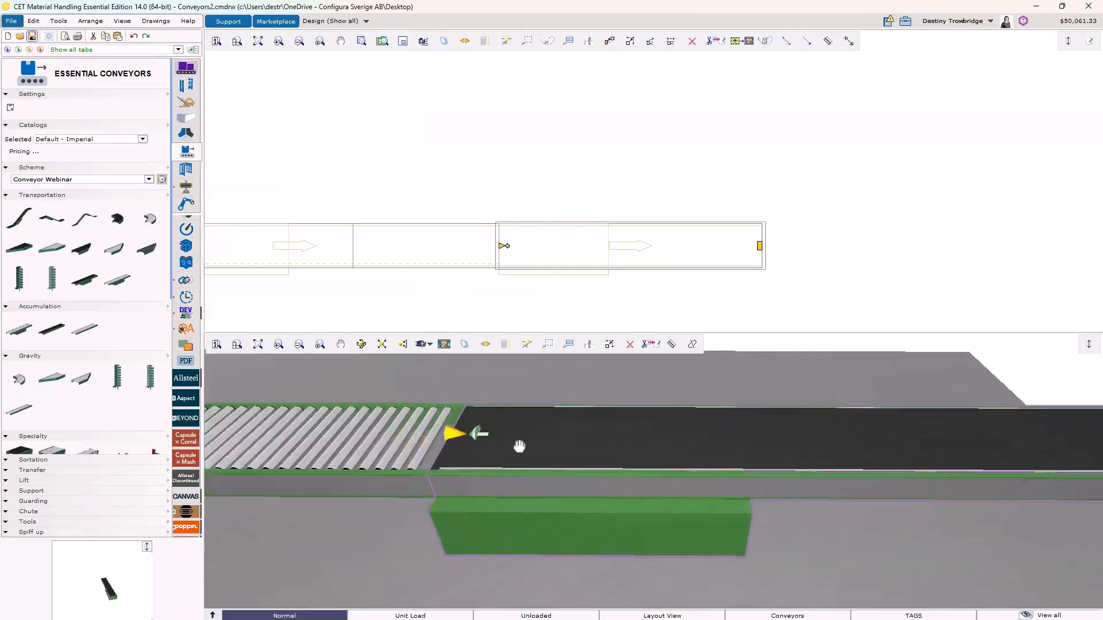
click(290, 430)
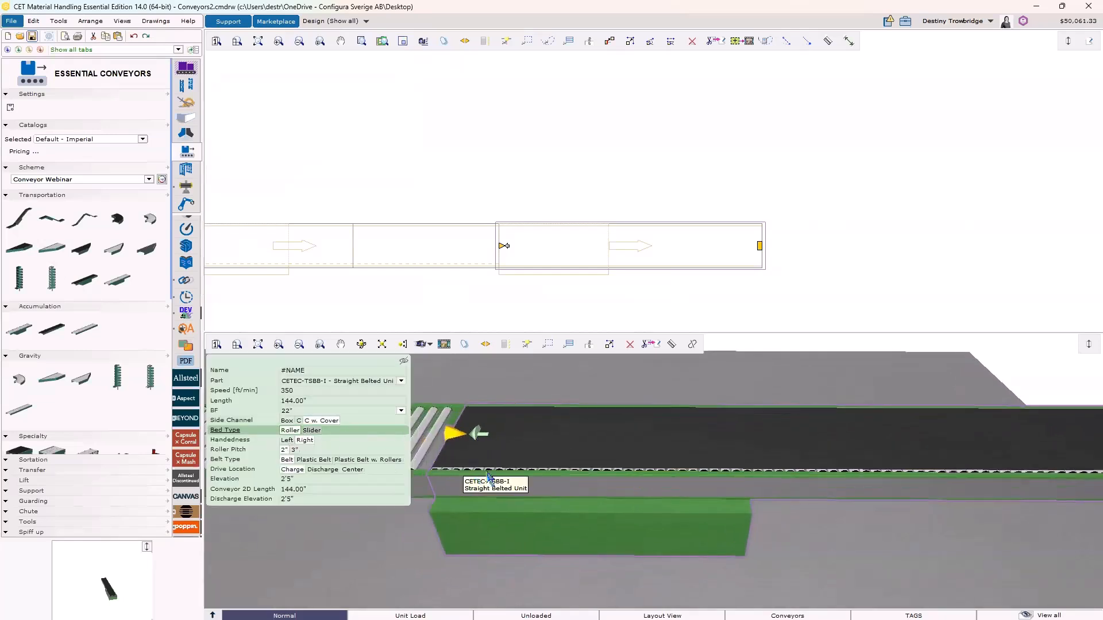
click(312, 430)
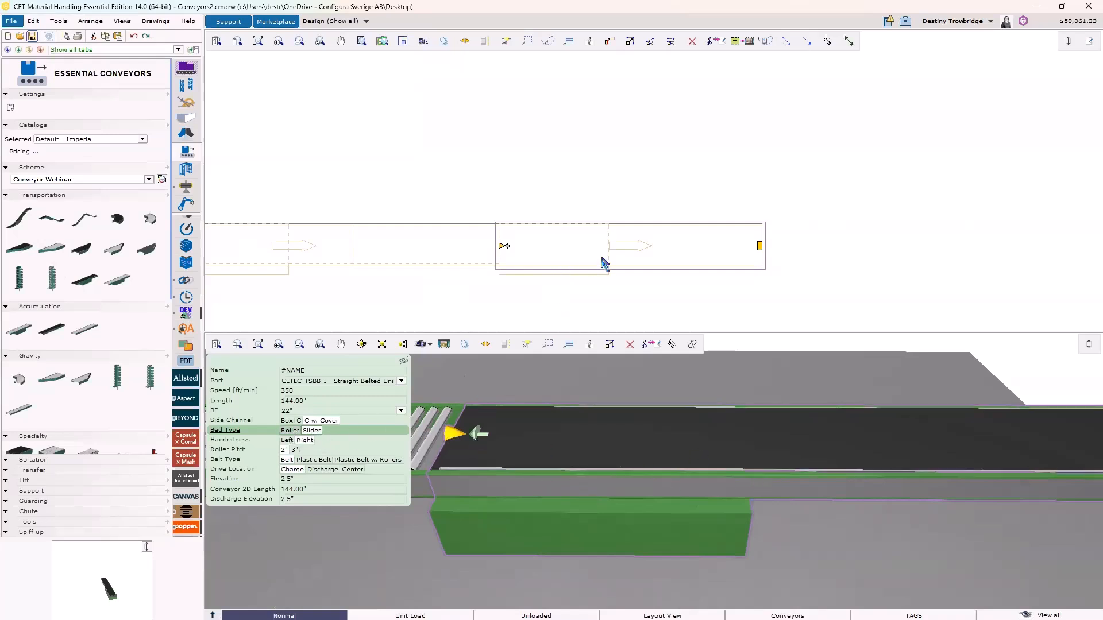
- Try the Plastic Belt type on the straight belted unit and set its belt type to Plastic Belt w. Rollers
scroll(603, 265, up, 1)
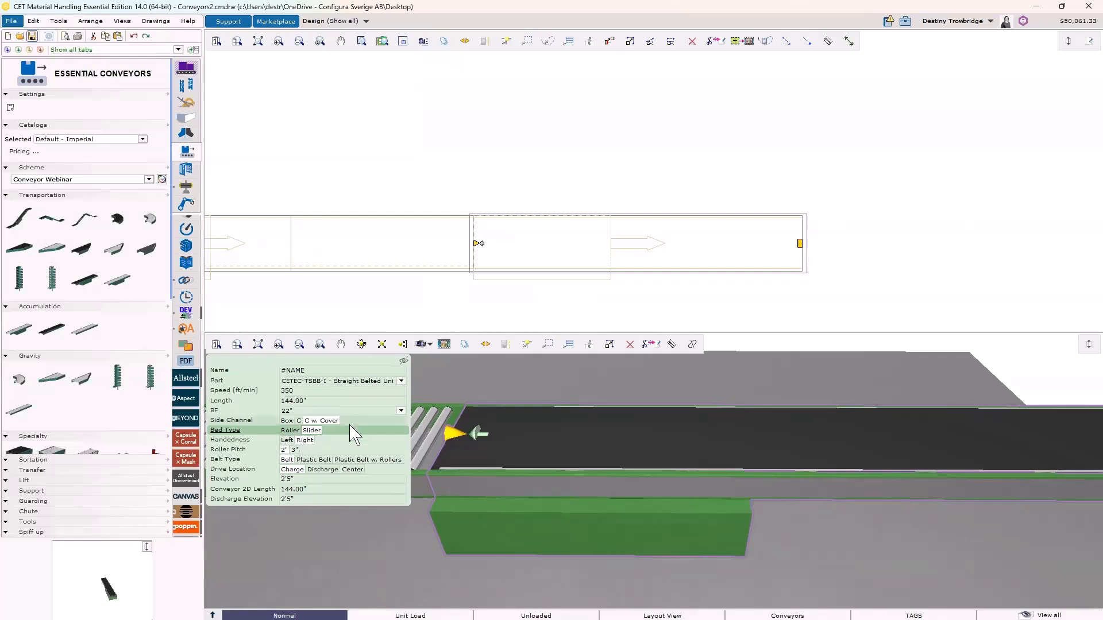
click(305, 461)
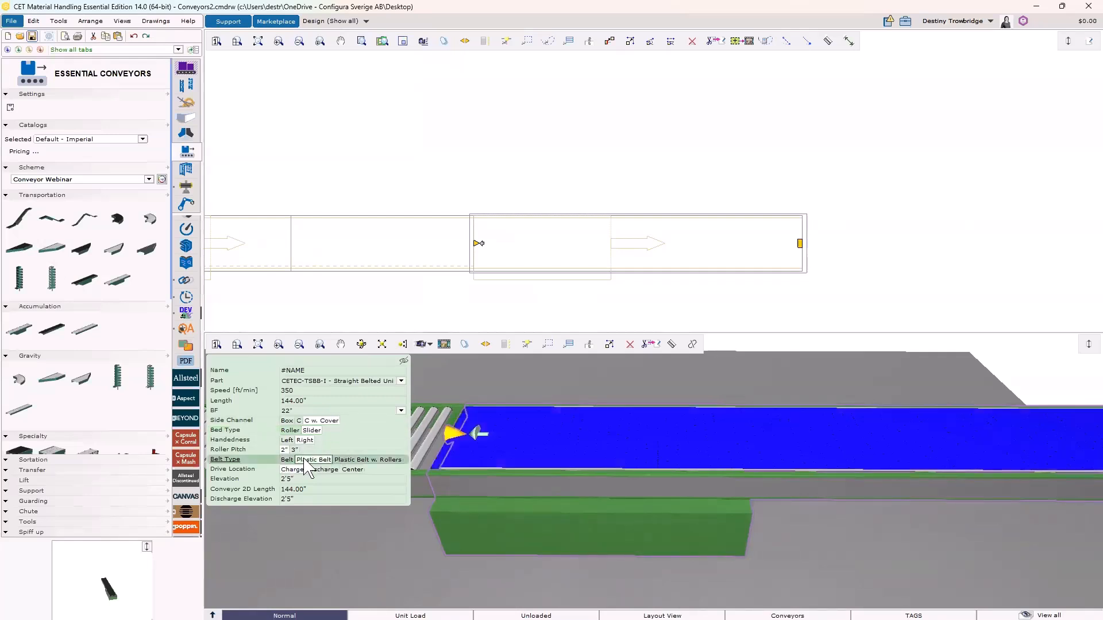
scroll(494, 460, up, 5)
middle_drag(506, 464, 547, 458)
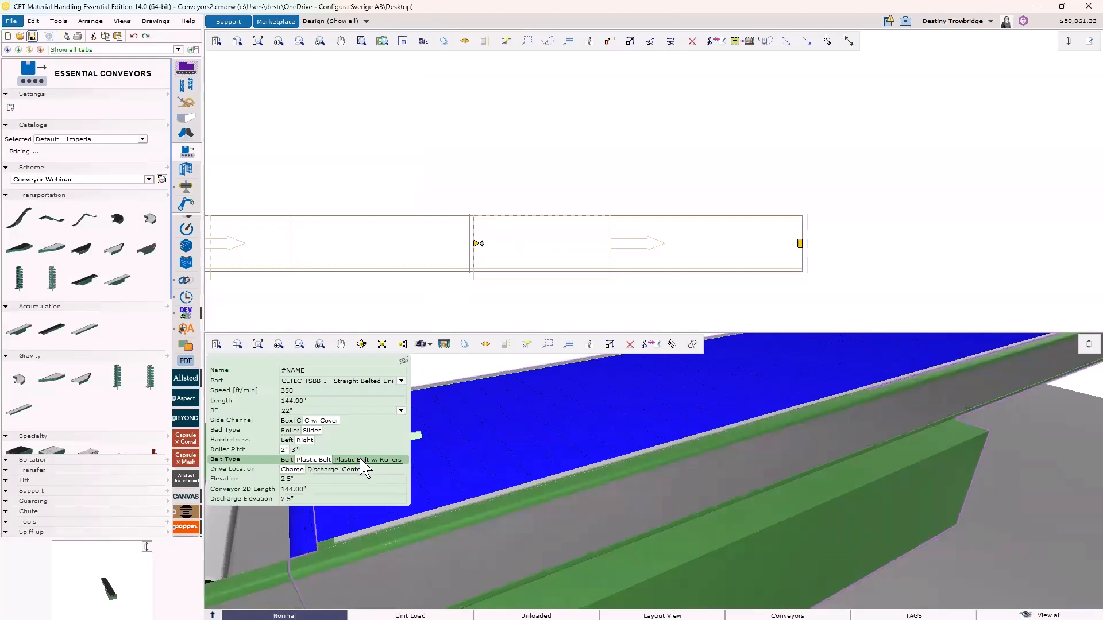
click(362, 461)
middle_drag(519, 490, 509, 490)
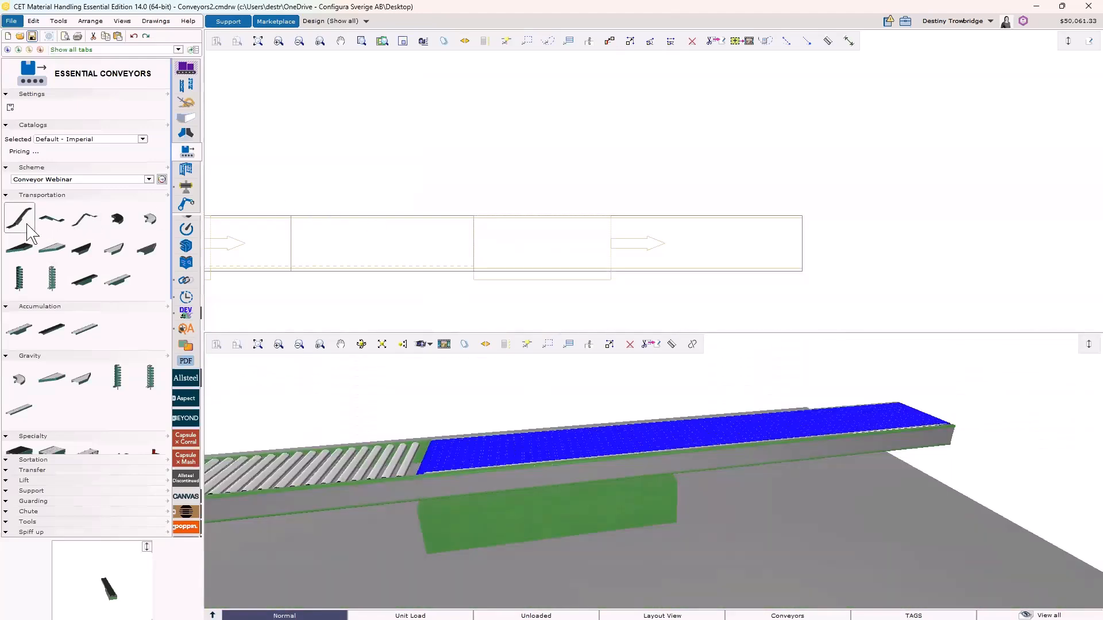
- Place one incline belted unit connected to the discharge end of the straight belted unit
click(23, 227)
scroll(570, 179, down, 4)
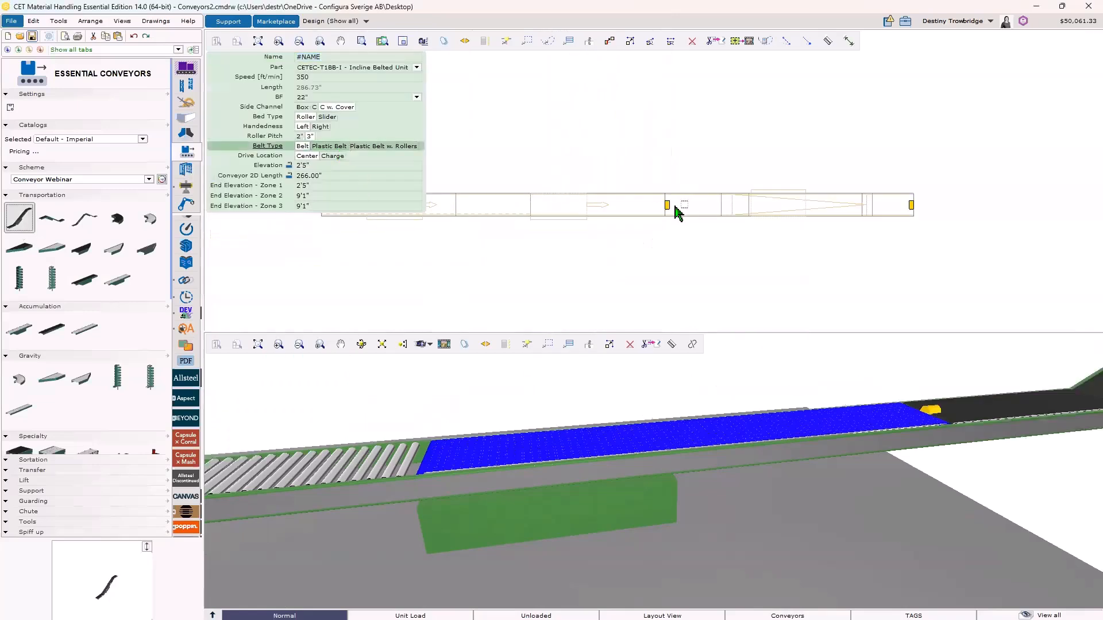
click(678, 212)
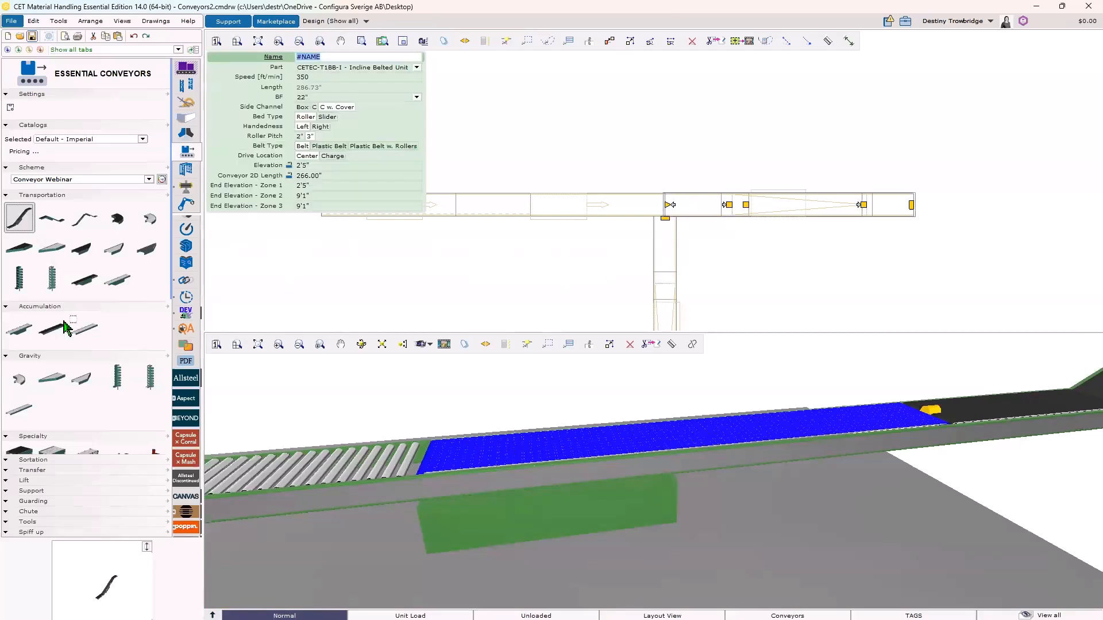
key(Escape)
- Set the incline belted unit's Zone 2 end elevation to 5'0" and deselect the unit
scroll(442, 282, down, 3)
scroll(674, 276, up, 4)
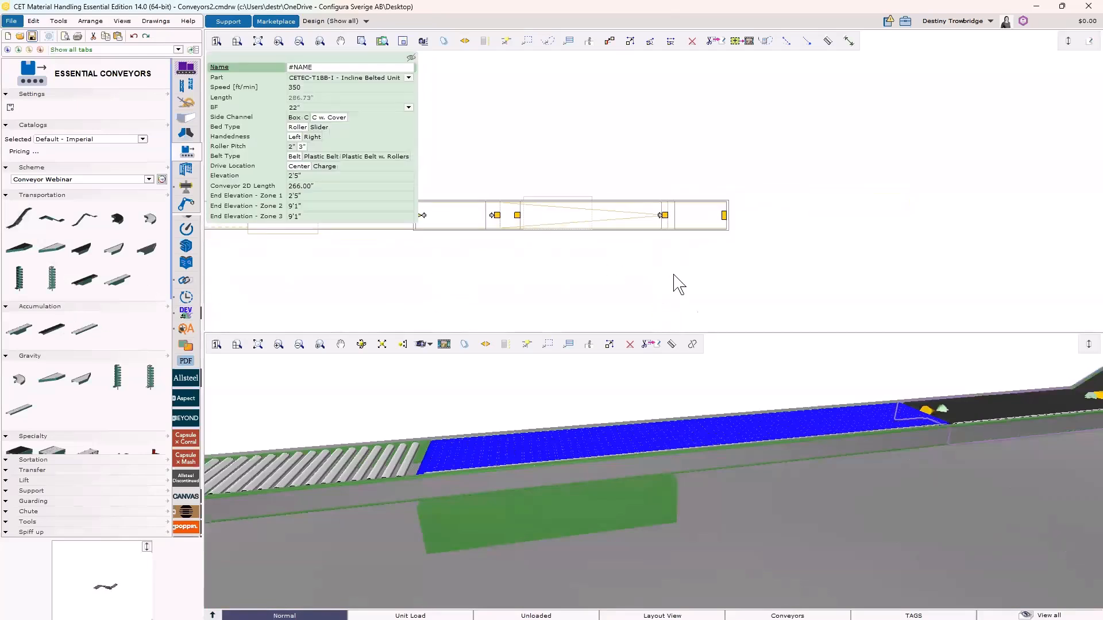
scroll(606, 426, down, 5)
middle_drag(929, 387, 741, 406)
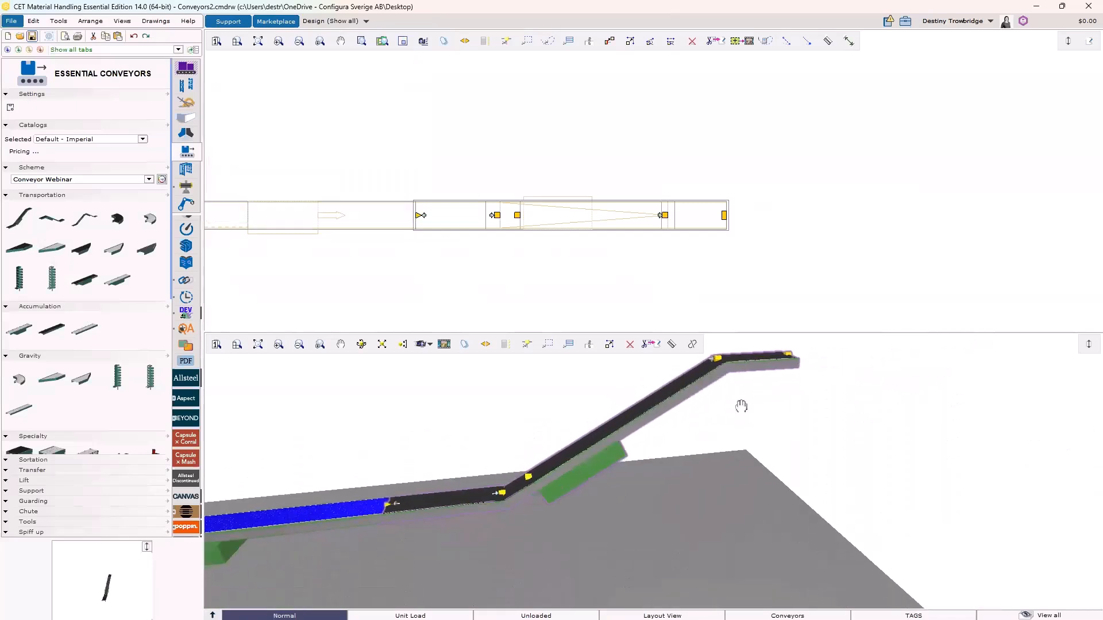
right_drag(712, 464, 698, 466)
middle_drag(670, 457, 727, 454)
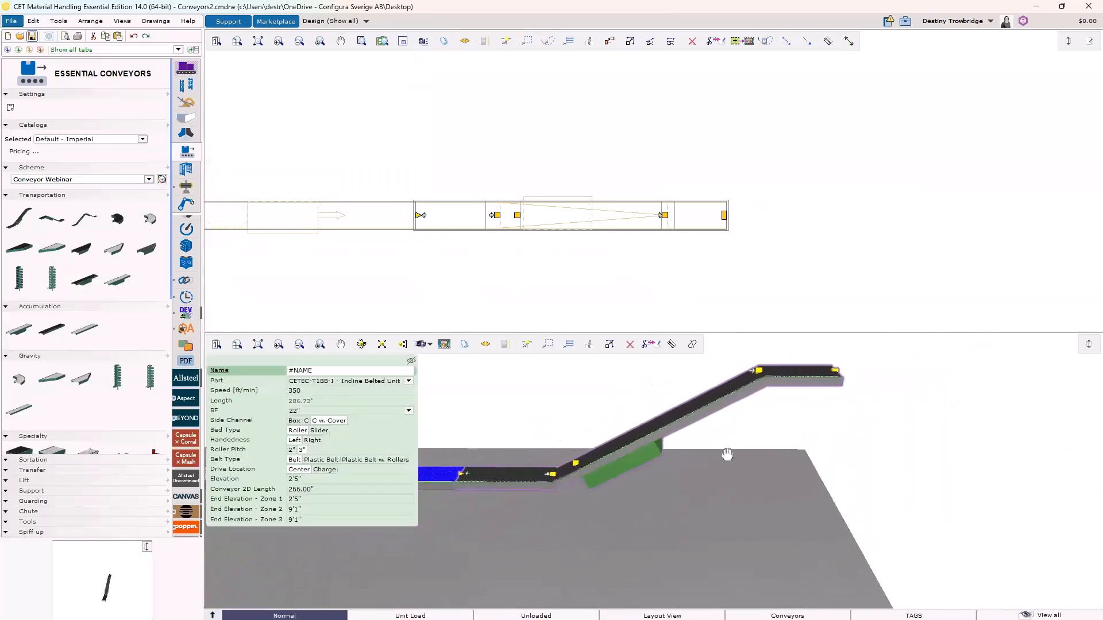
scroll(575, 253, up, 2)
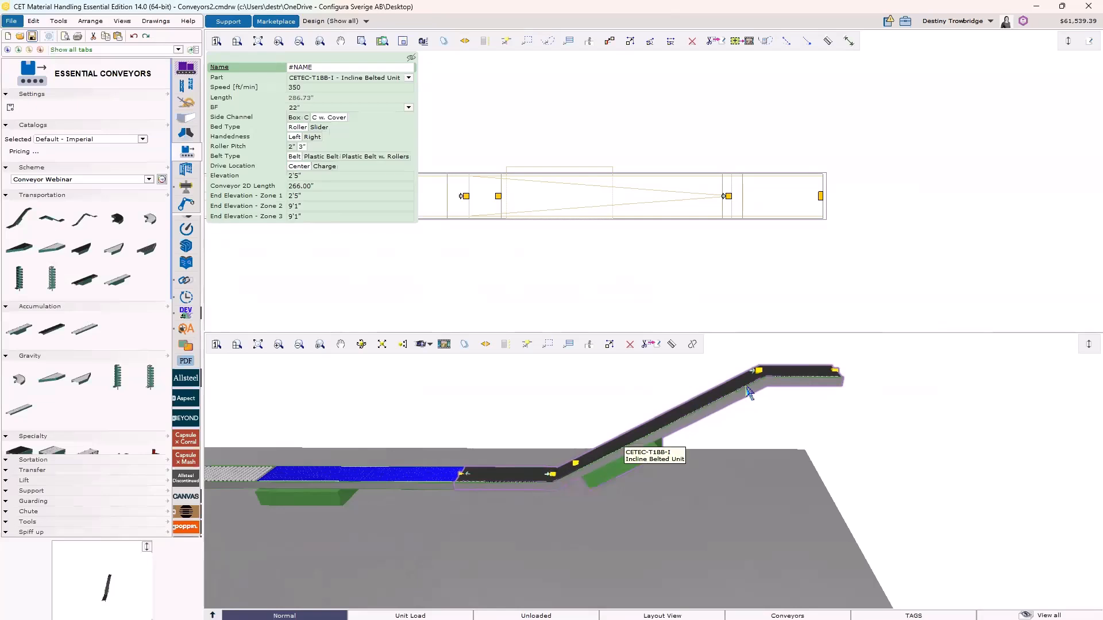
middle_drag(525, 283, 593, 290)
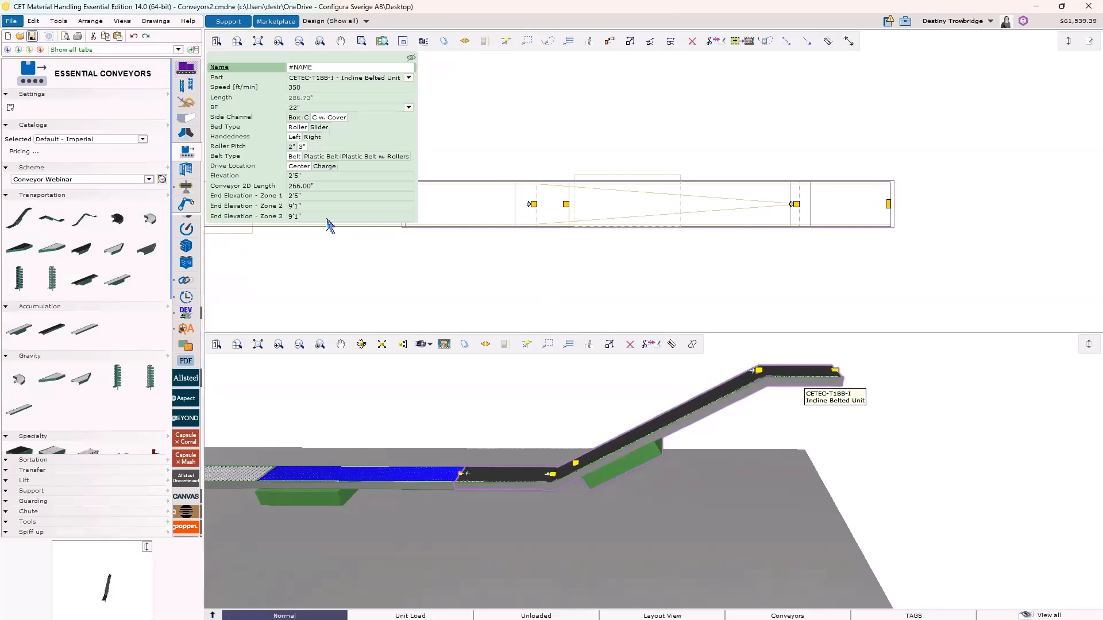
click(296, 207)
drag(269, 206, 266, 212)
text(5)
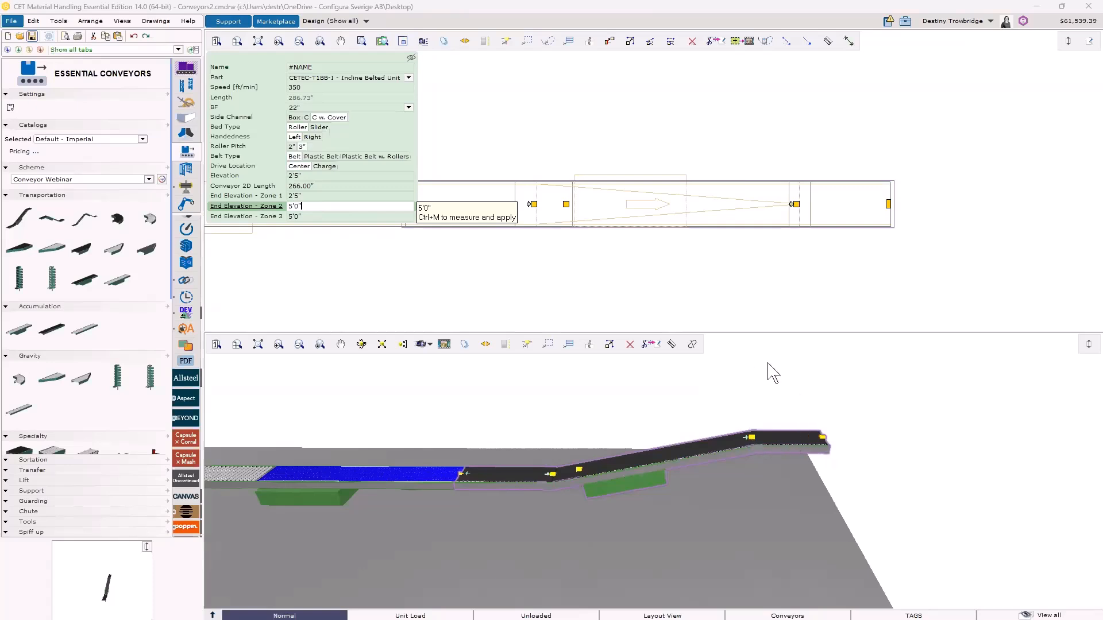
click(332, 262)
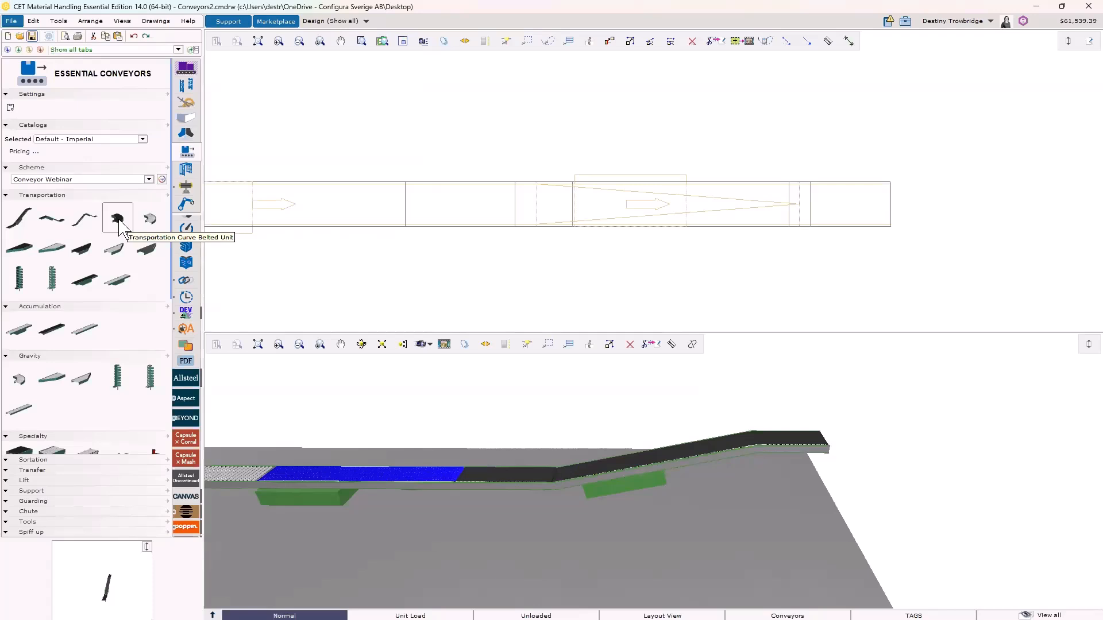
- Place one transportation curve belt driven roller unit connected to the charge end of the straight belt driven roller unit
click(150, 223)
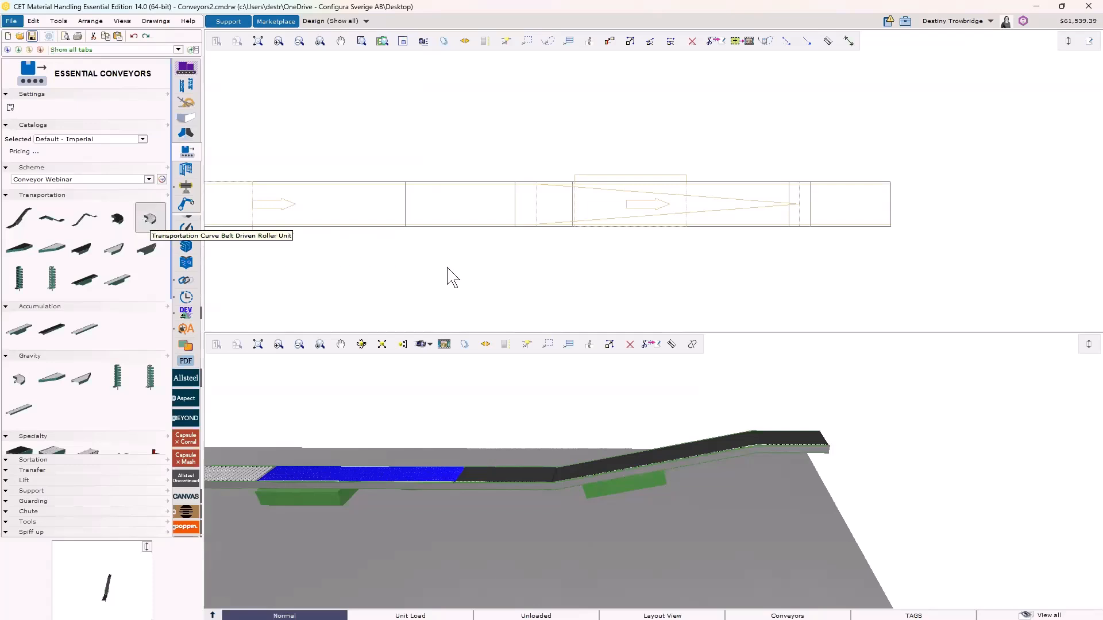
scroll(448, 269, down, 4)
middle_drag(398, 281, 636, 239)
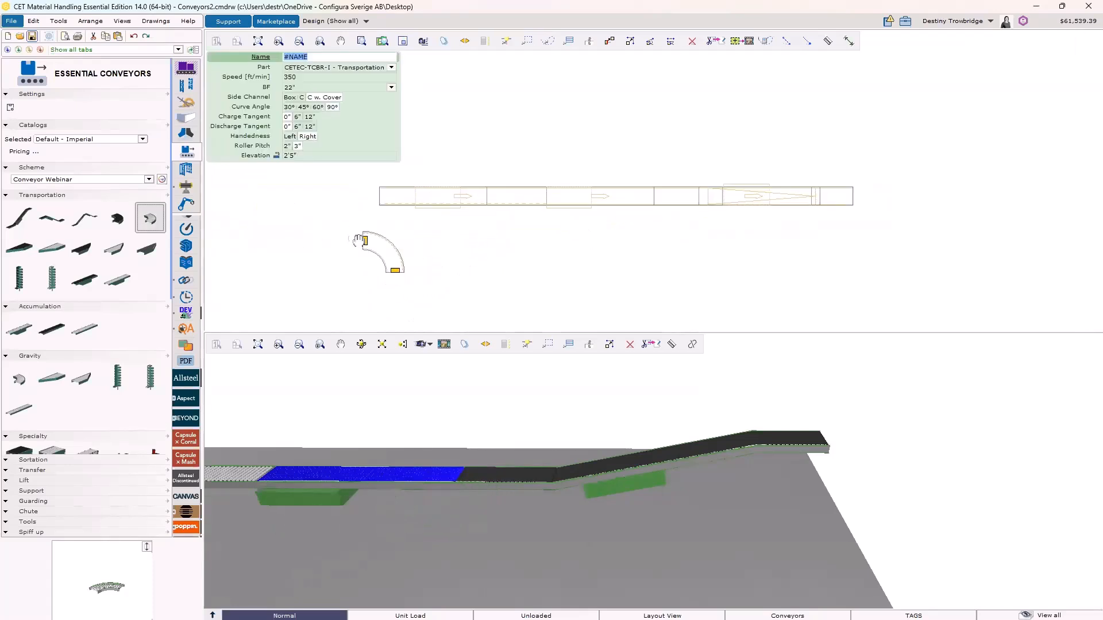
click(364, 208)
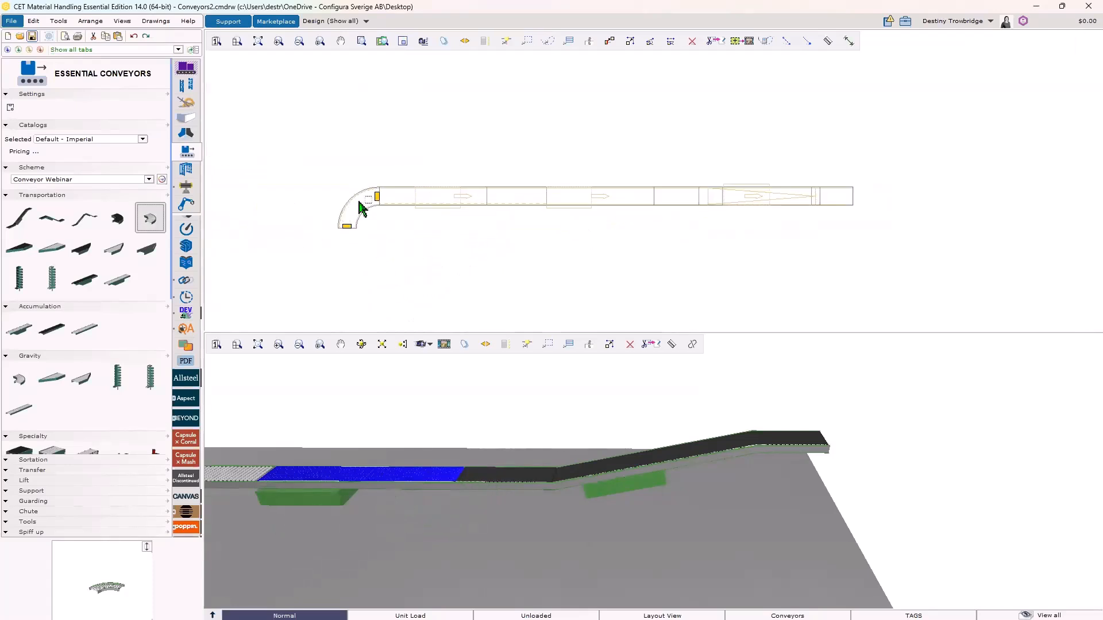
key(Escape)
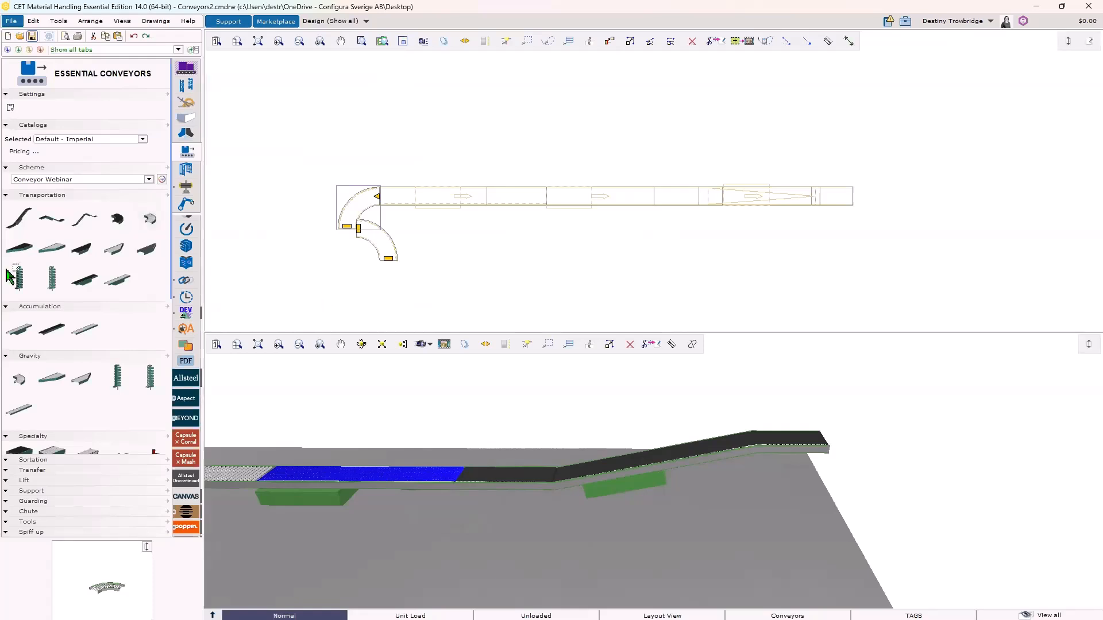
scroll(352, 445, down, 5)
scroll(287, 446, up, 5)
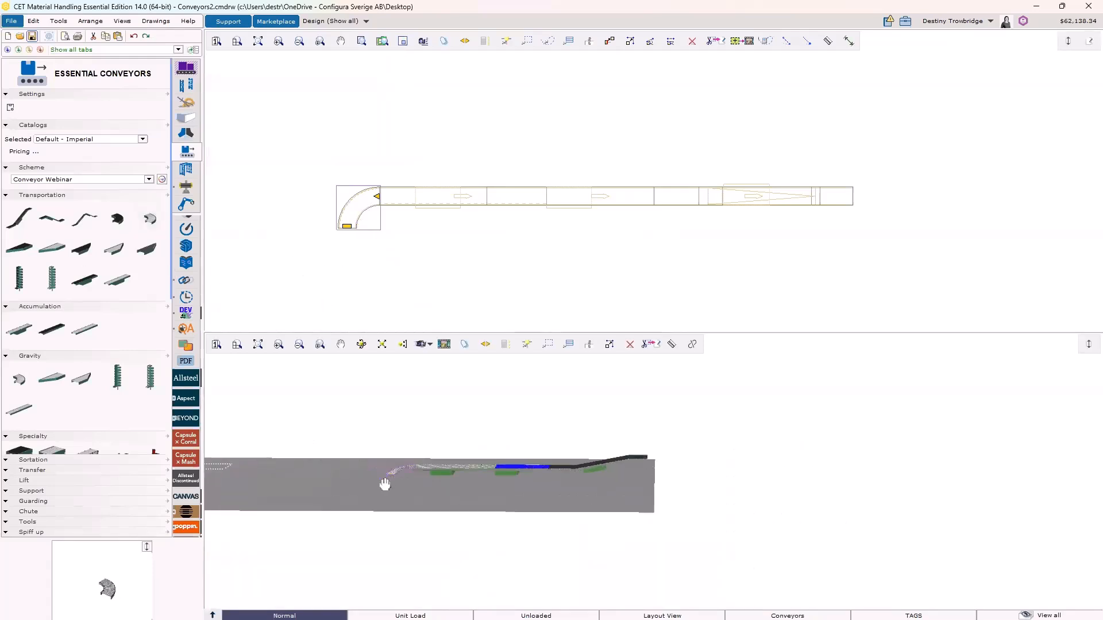
scroll(473, 493, up, 2)
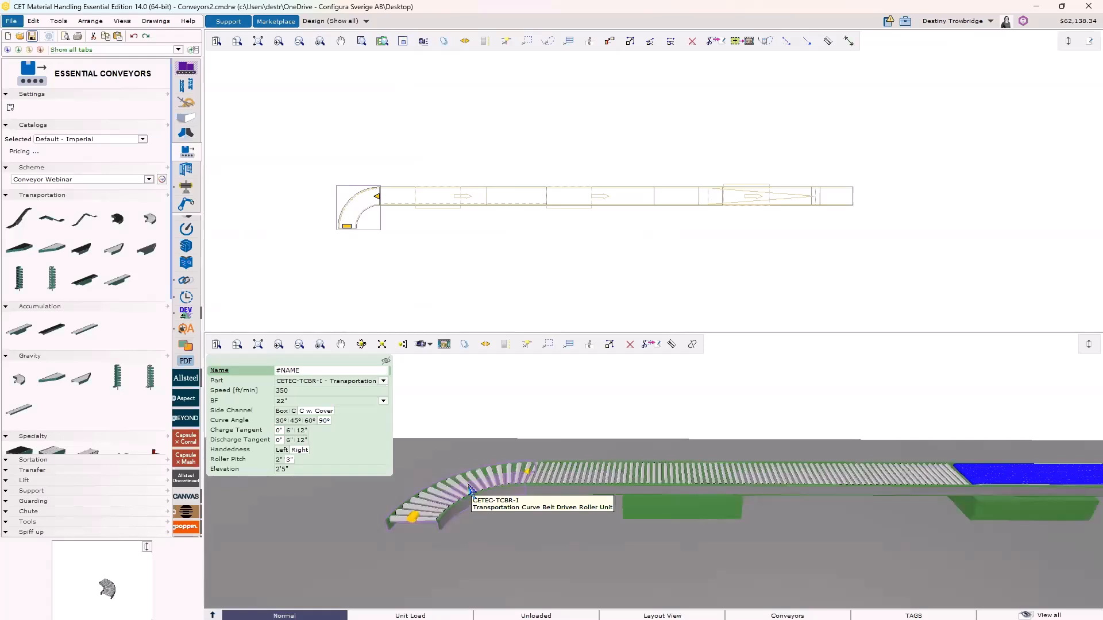
- Try curve angles of 45° and 60° on the placed curve unit, return it to 90° and deselect it
click(295, 421)
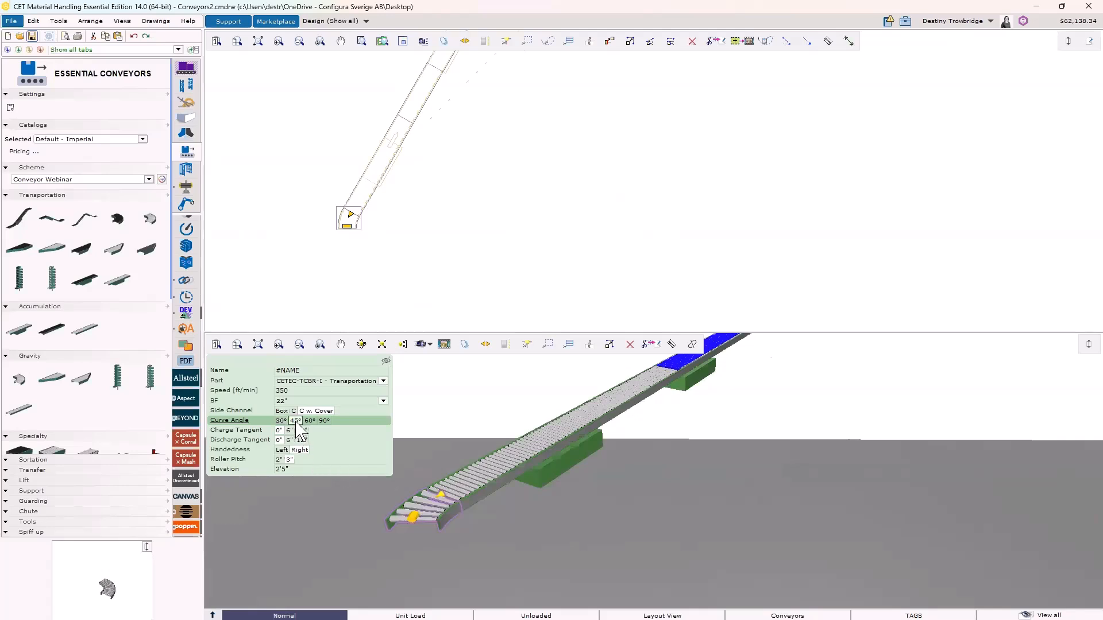
click(309, 420)
click(324, 421)
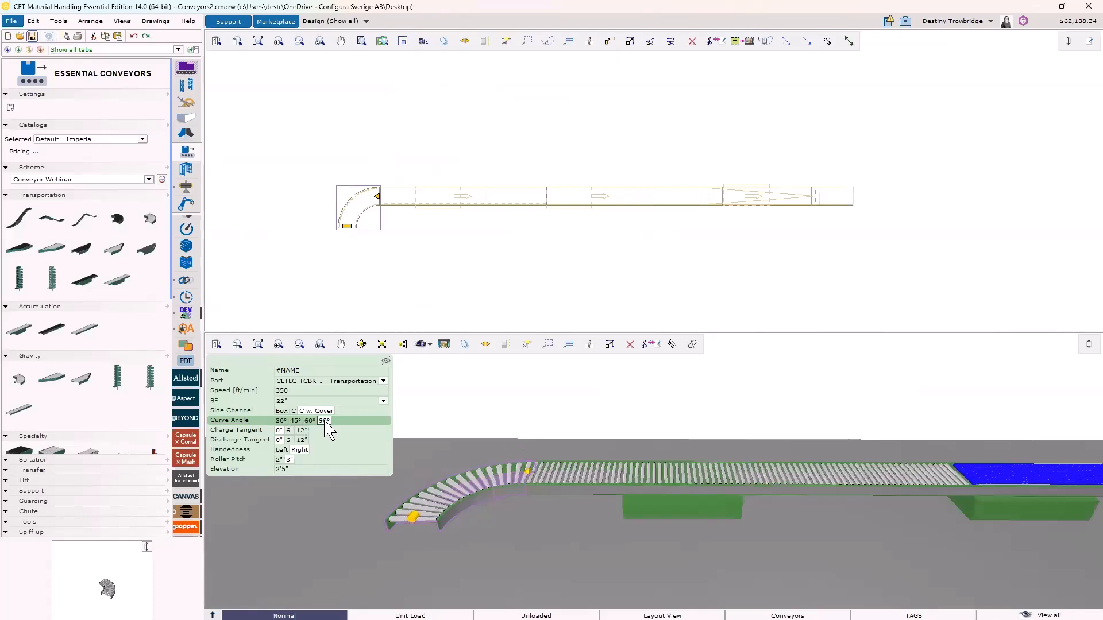
click(432, 454)
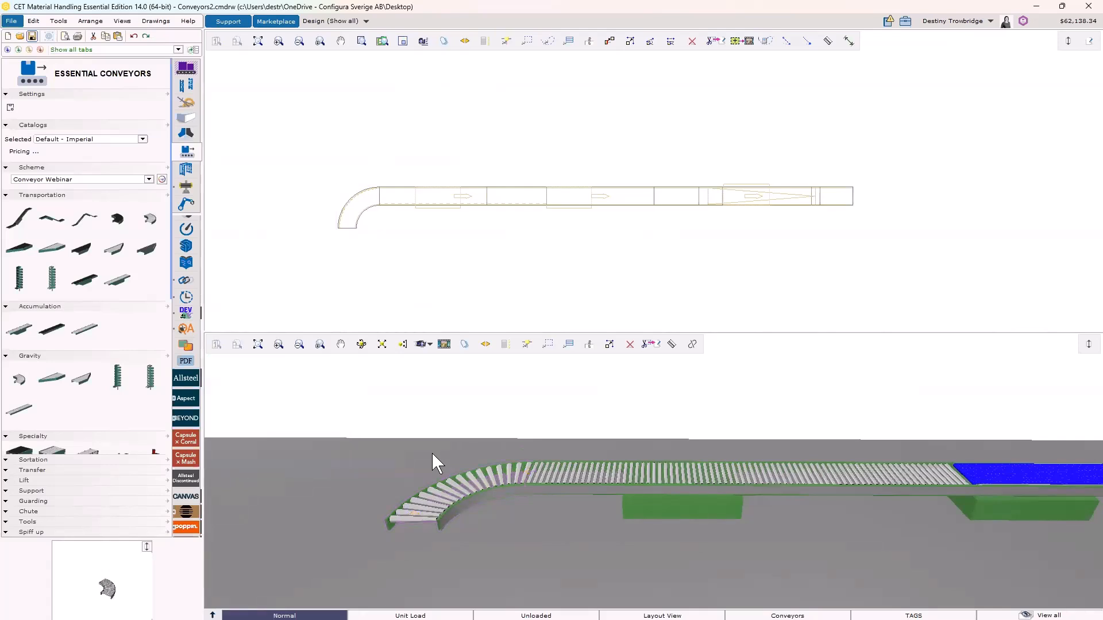
- Place a second transportation curve belt driven roller unit with a 30° curve angle, connected to the free end of the first curve
click(150, 219)
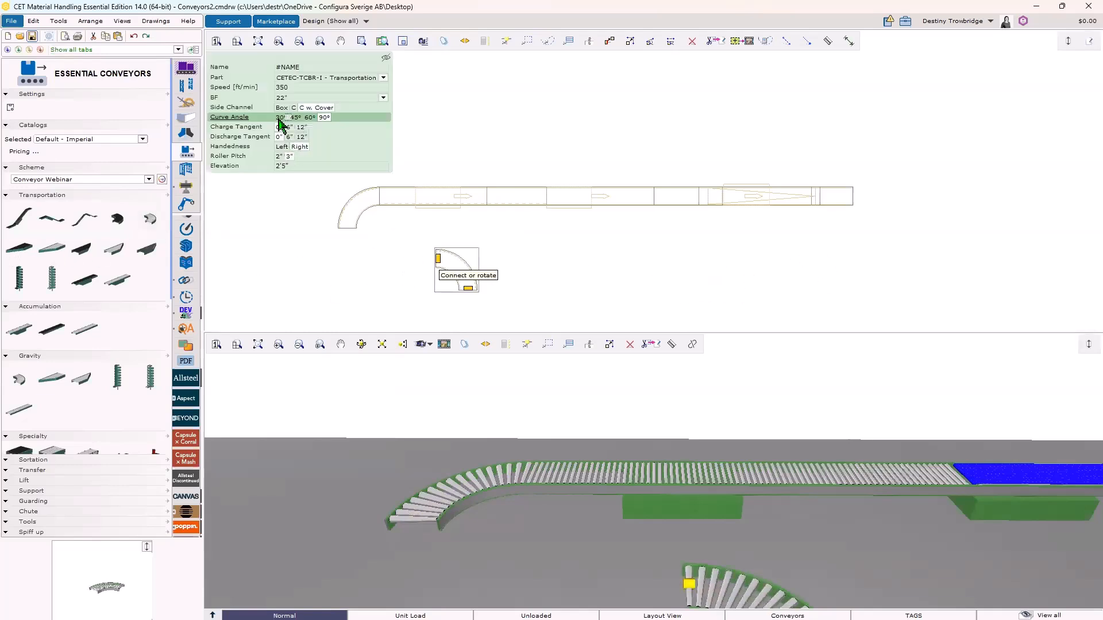
click(280, 117)
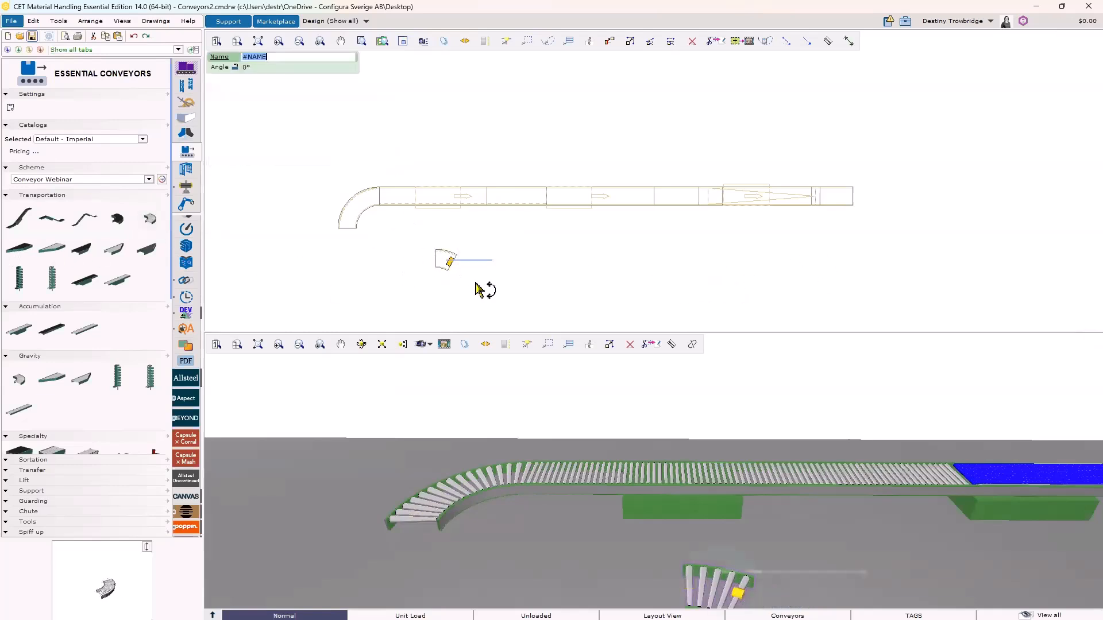
click(351, 237)
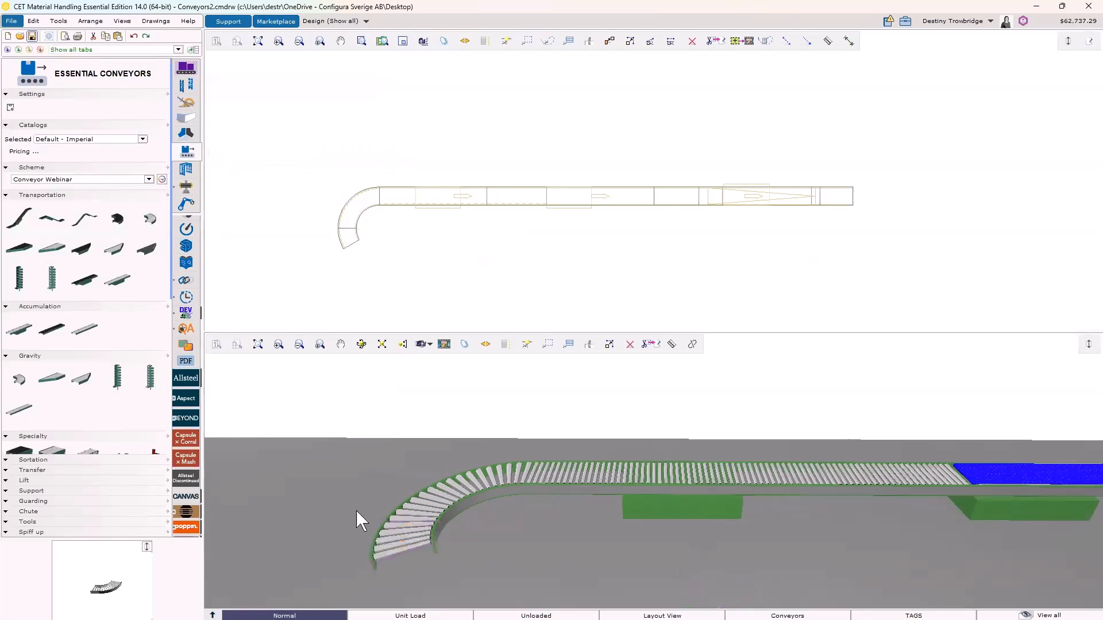
scroll(353, 503, up, 3)
- Disconnect the second curve unit from the line and set its curve angle to 90°
click(425, 480)
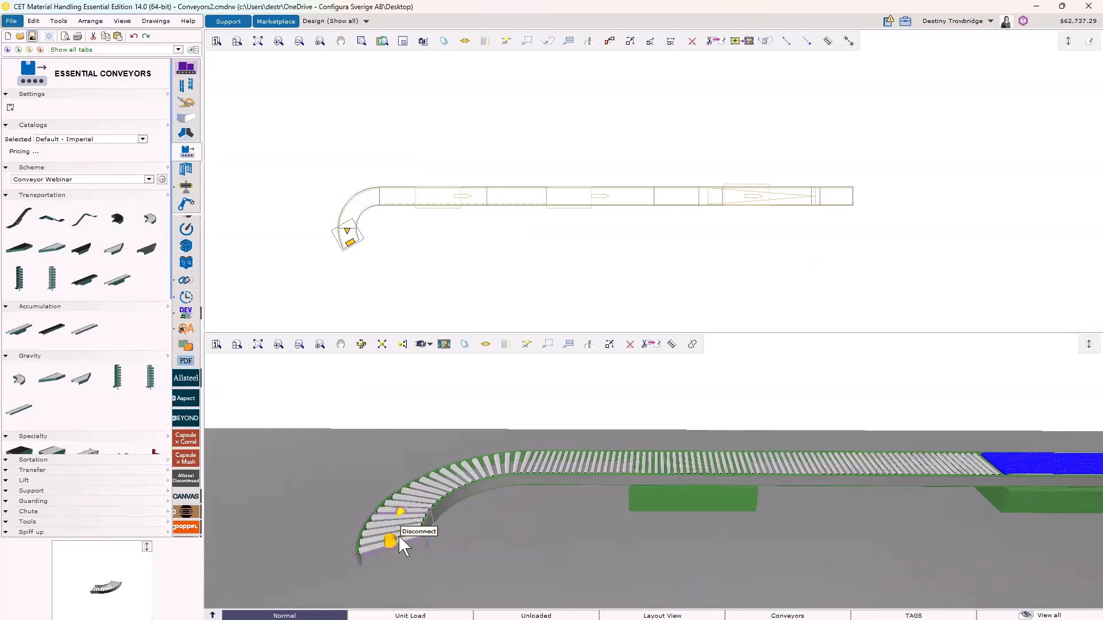
click(324, 117)
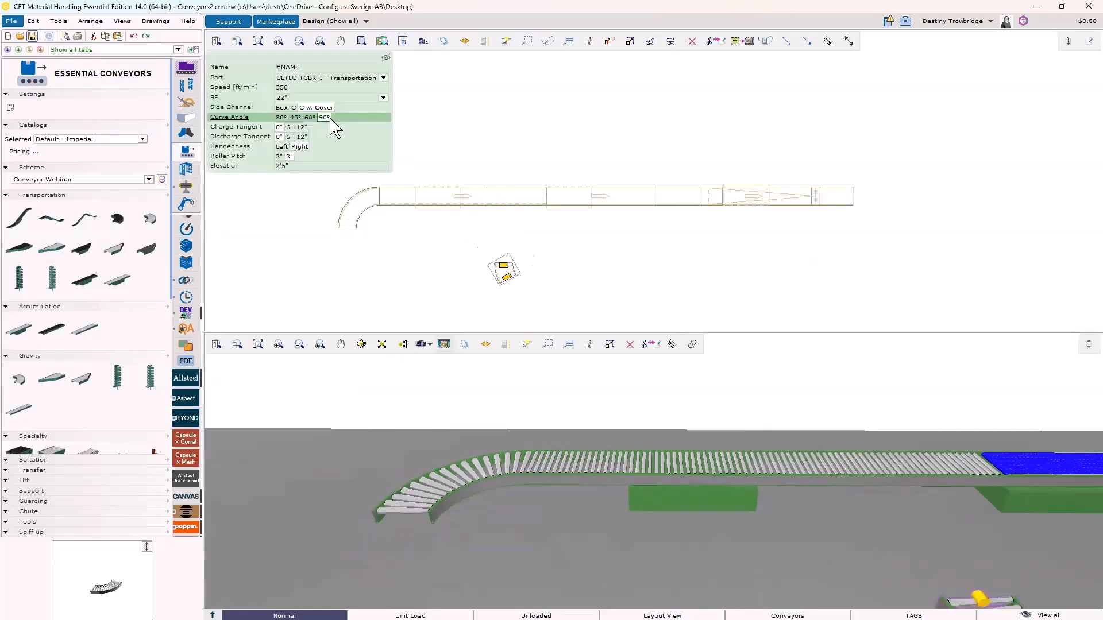
click(507, 276)
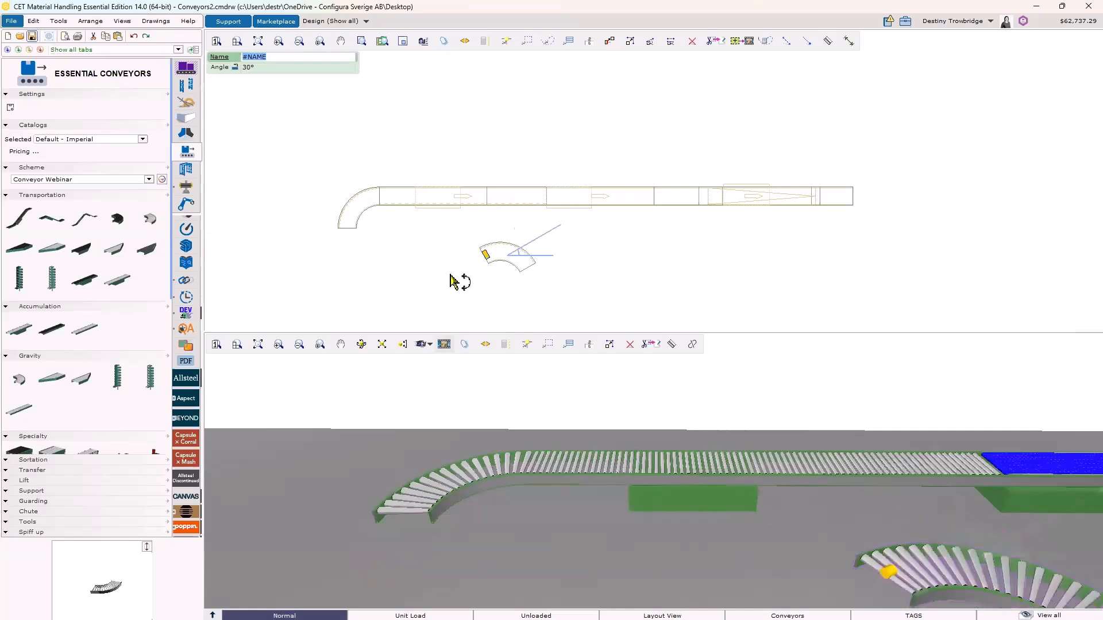
click(529, 245)
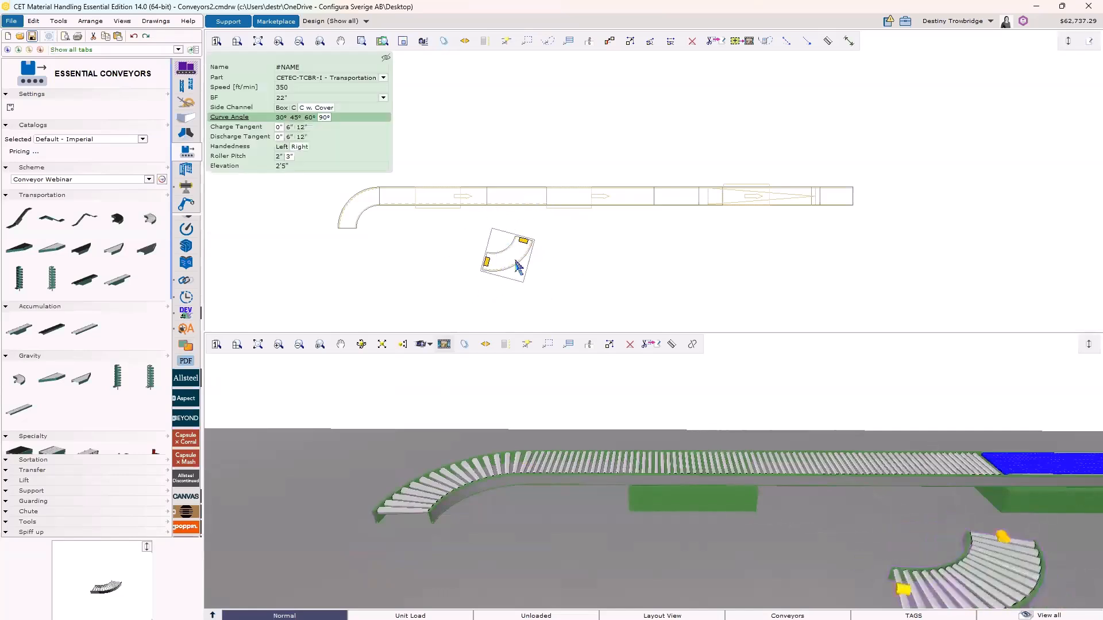
- Move and rotate the detached curve unit on the open floor below the first curve
click(517, 253)
click(413, 288)
click(423, 272)
click(428, 296)
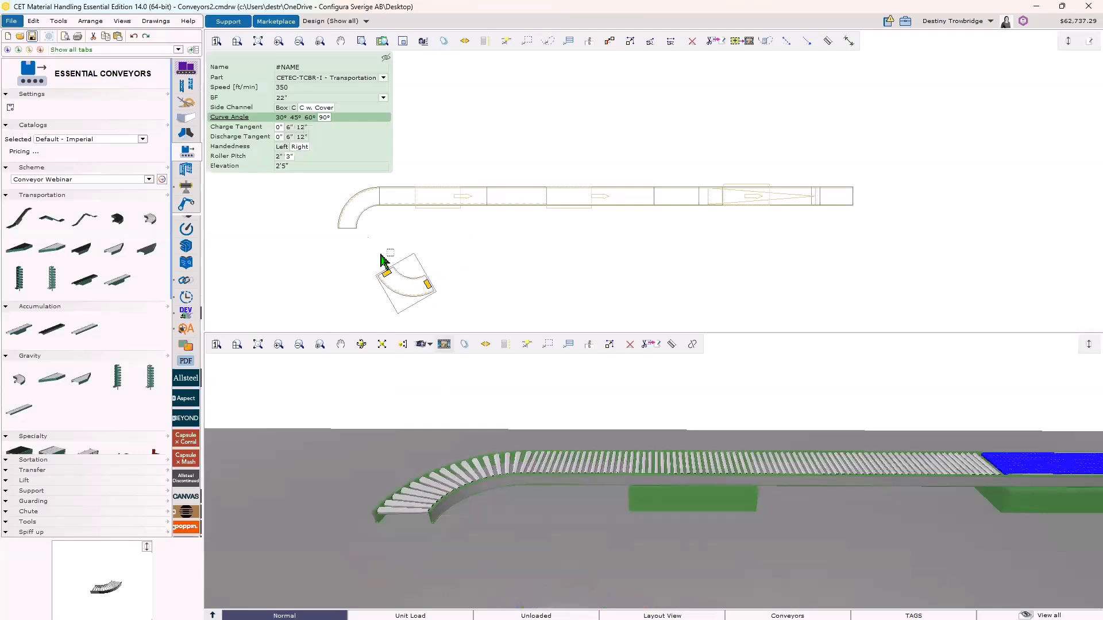
drag(505, 550, 498, 492)
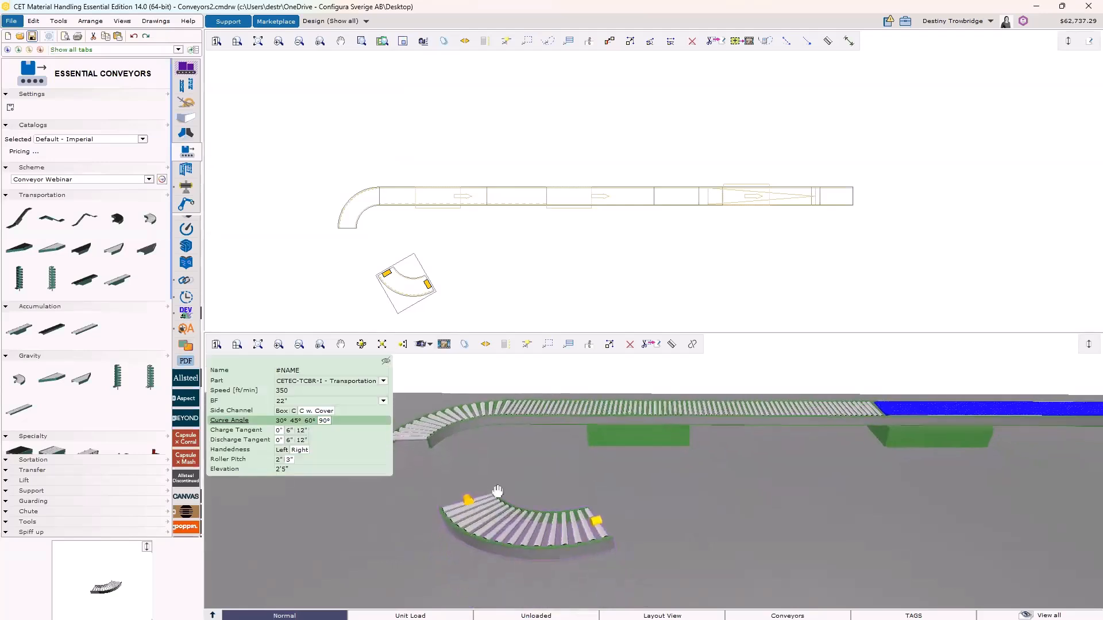
- Set the detached curve's charge and discharge tangents to 12", trying Left handedness before returning it to Right
click(289, 431)
click(303, 431)
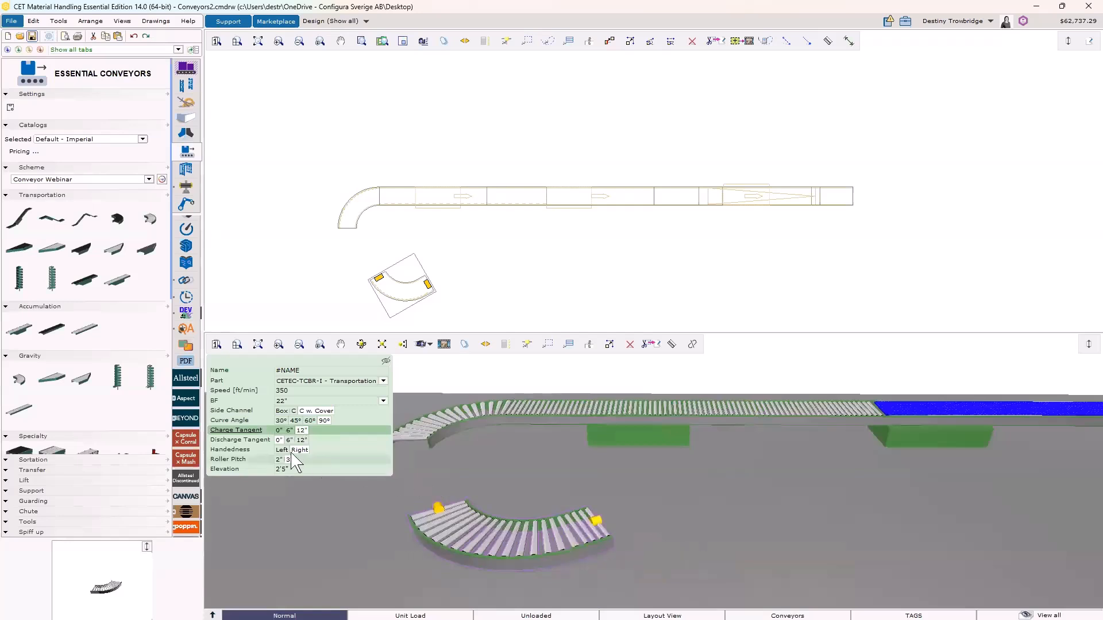
click(301, 440)
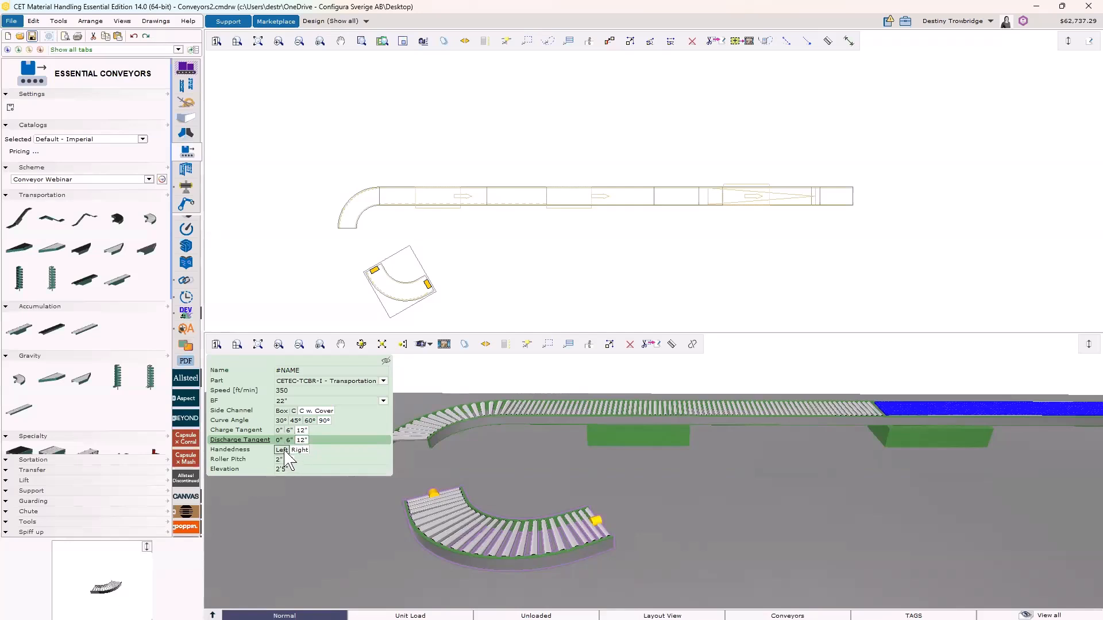
click(282, 450)
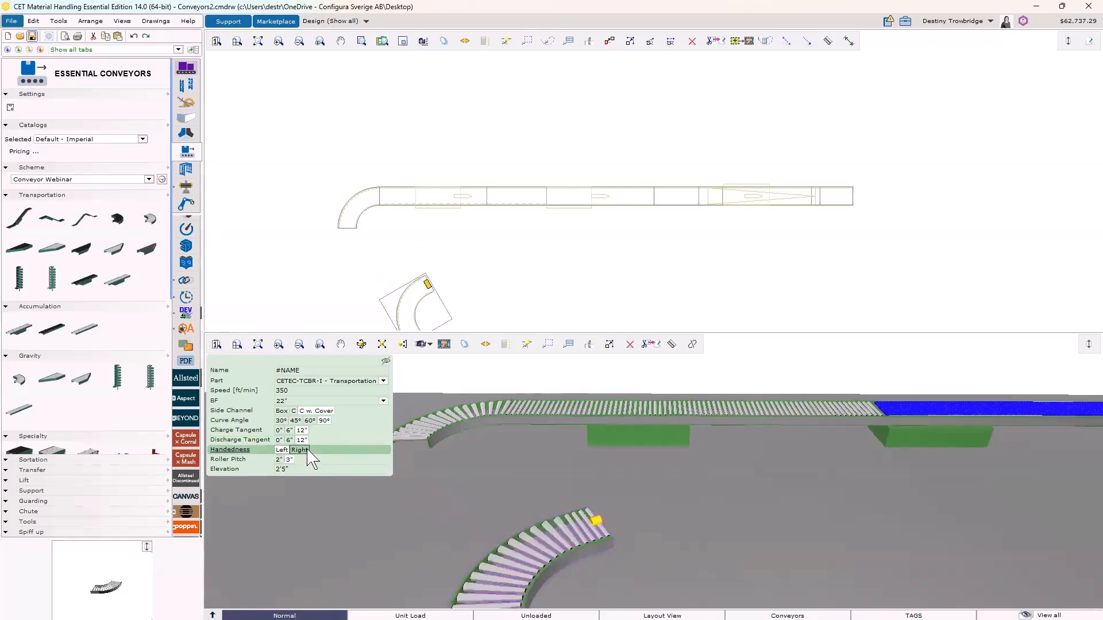
click(306, 450)
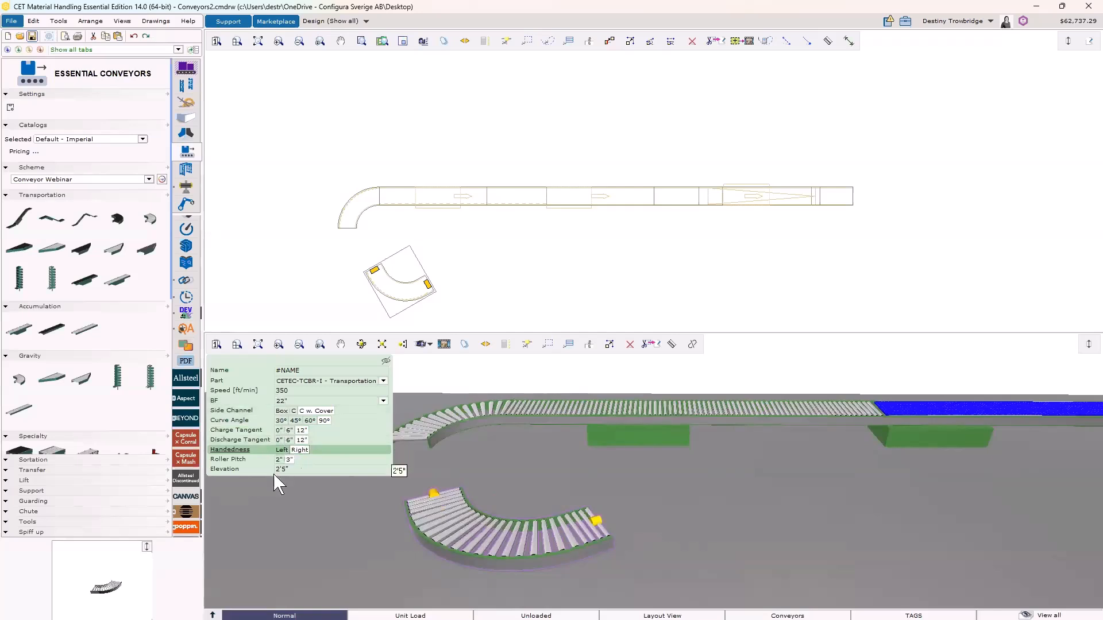
- Connect the detached 90° curve unit to the free end of the first curve to form a U-turn, and deselect it
scroll(509, 557, down, 4)
scroll(489, 531, up, 5)
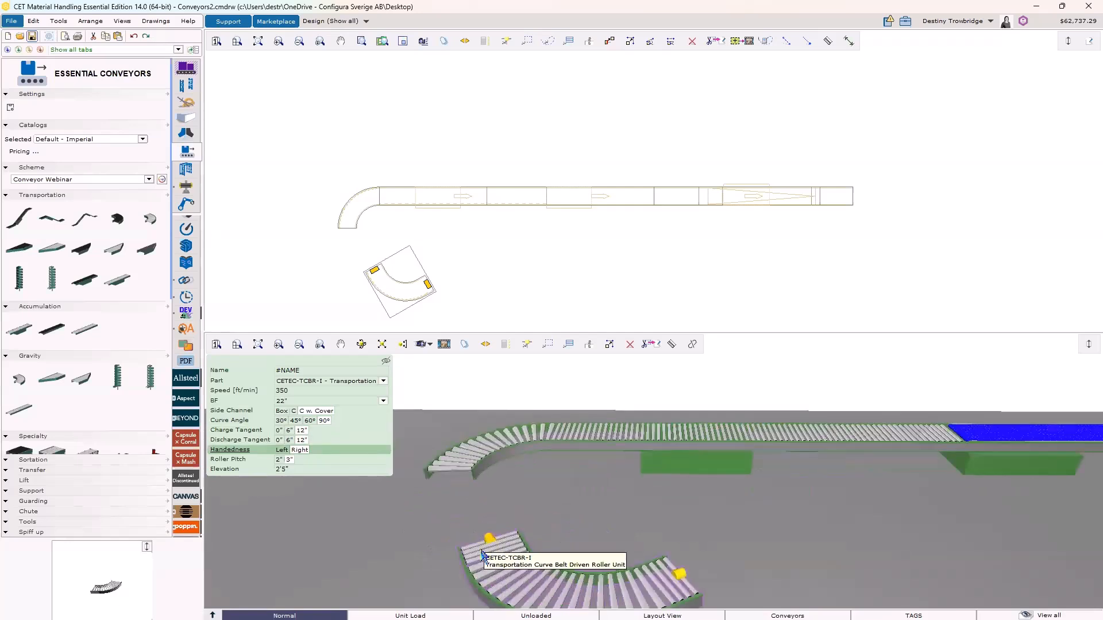
drag(505, 537, 476, 510)
click(406, 526)
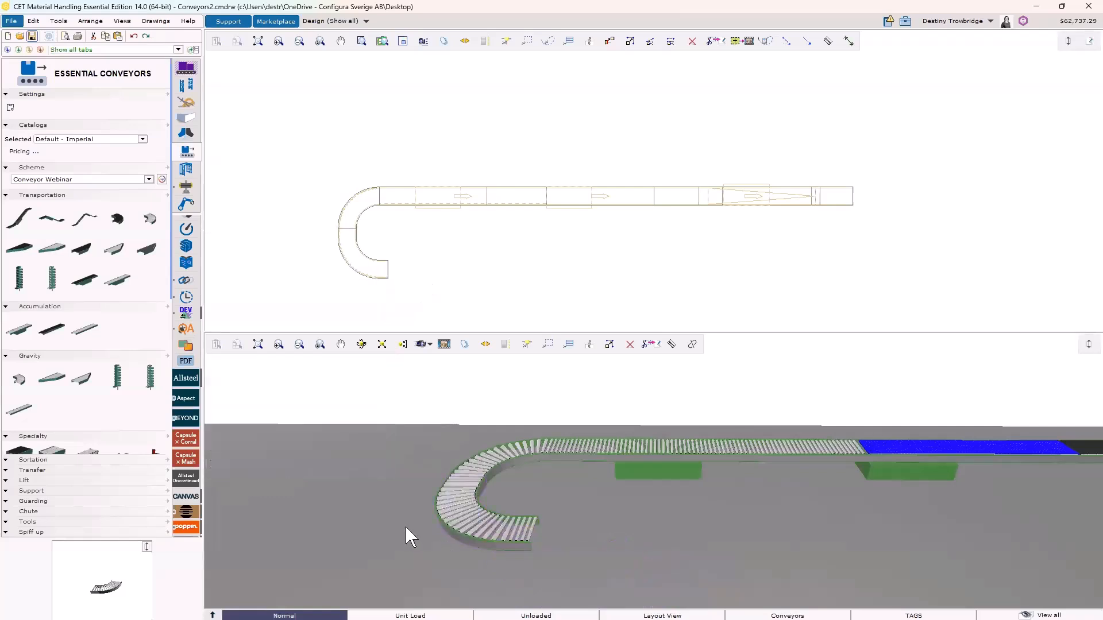
scroll(405, 527, down, 3)
scroll(488, 519, up, 3)
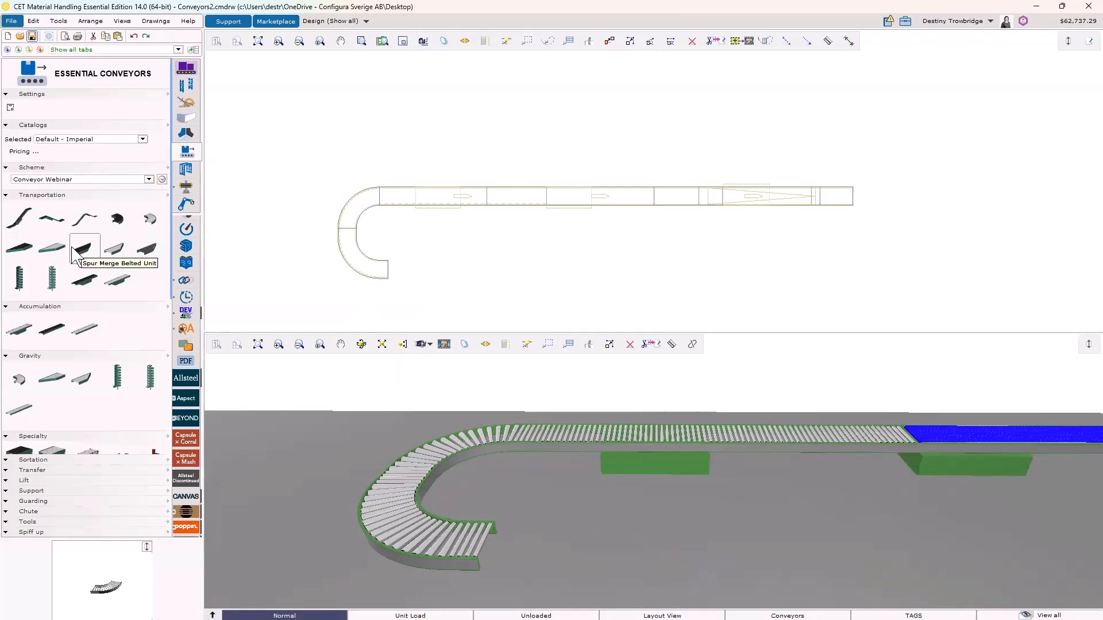
- Place one spur take-away belted unit on the upper edge of the straight roller conveyors in plan
click(20, 249)
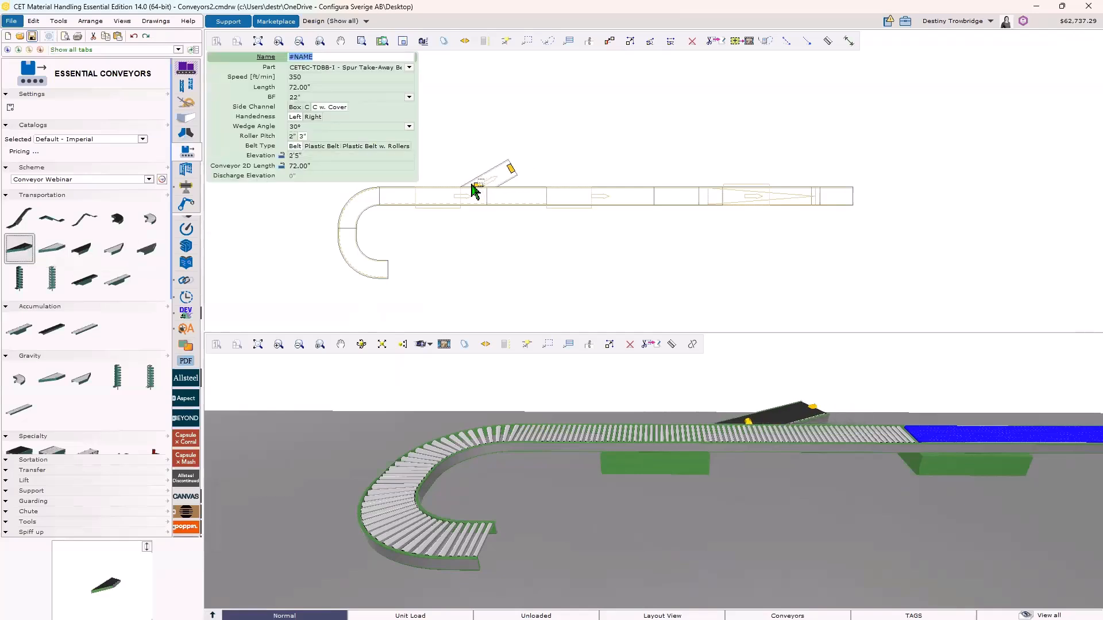
click(503, 171)
key(Escape)
- Place one spur merge belted unit on the lower edge of the straight roller conveyors in plan and deselect it
click(87, 249)
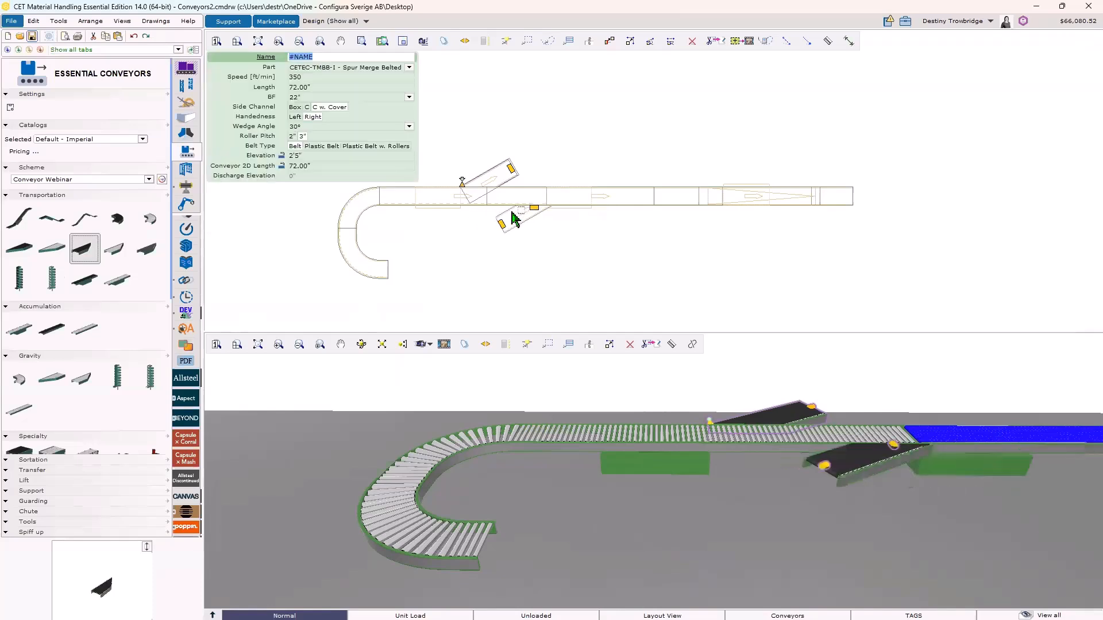
click(554, 228)
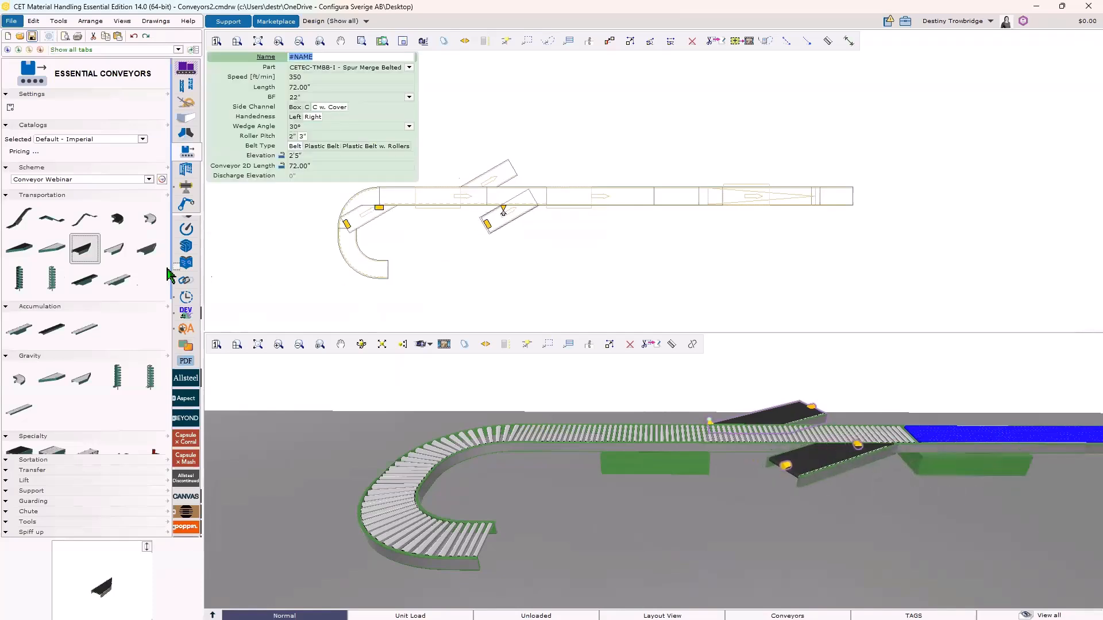
key(Escape)
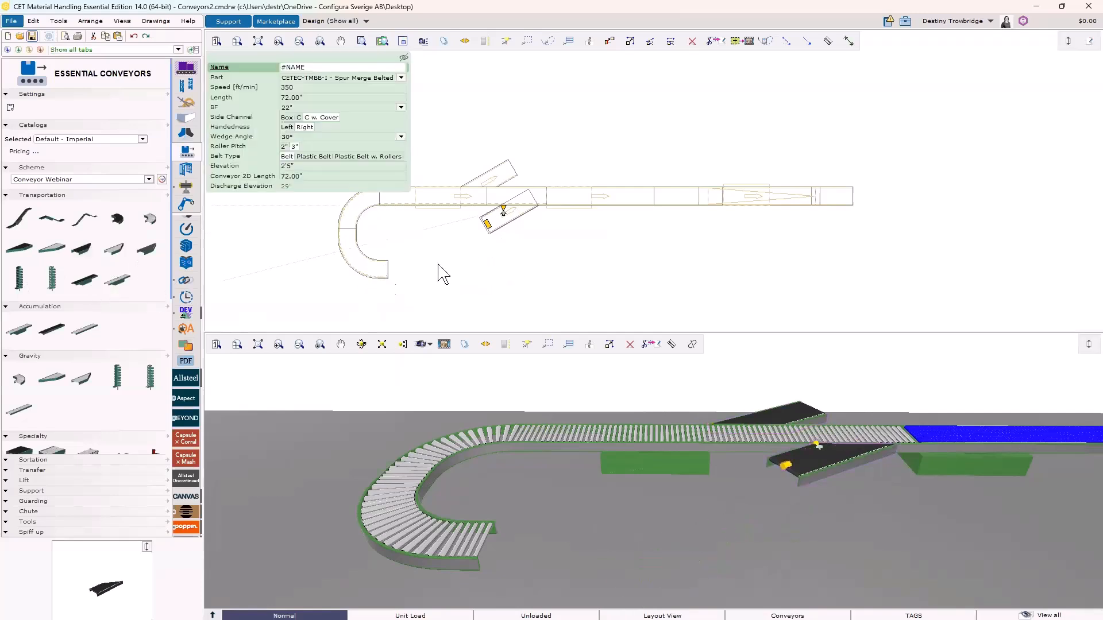
scroll(505, 197, up, 3)
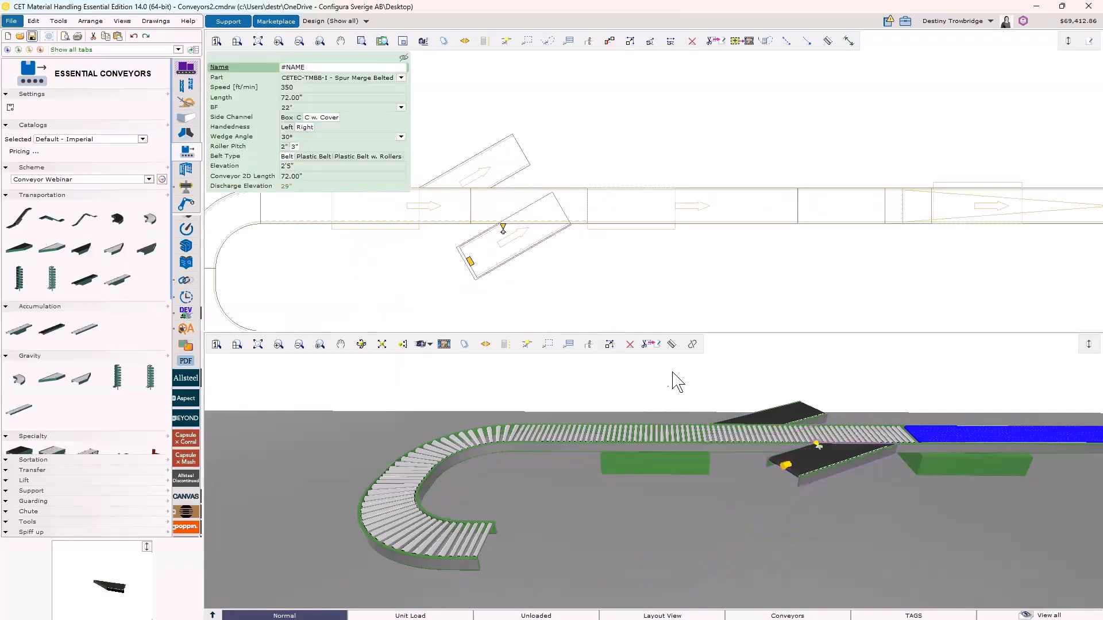
click(767, 400)
- Try a 60° wedge angle on the connected spur take-away belted unit and set it back to 30°
scroll(742, 449, up, 3)
scroll(743, 448, up, 2)
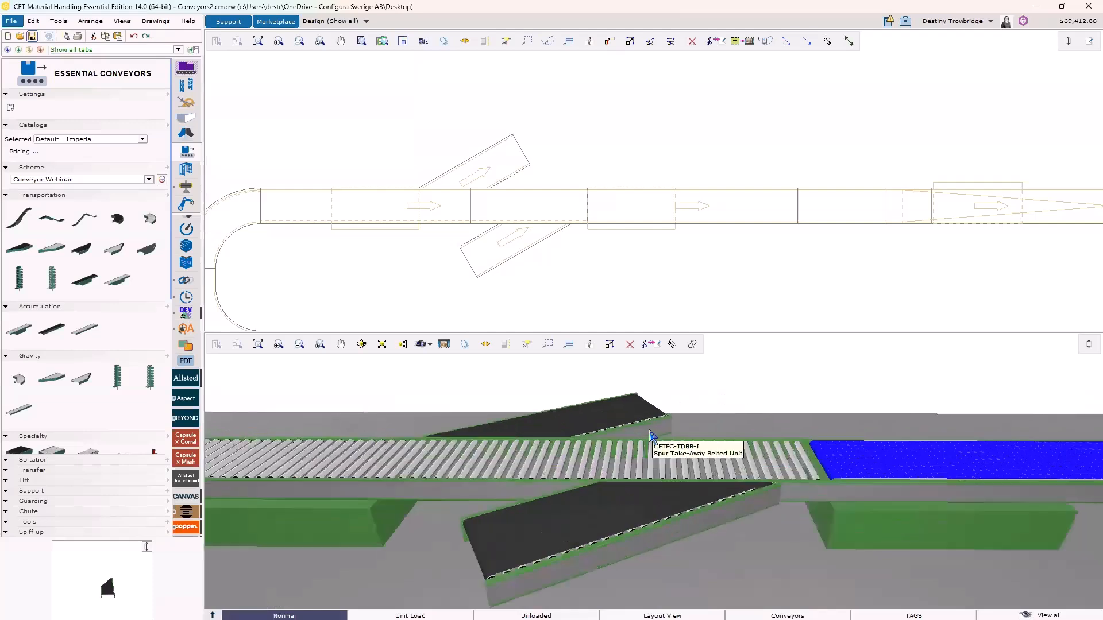
click(606, 419)
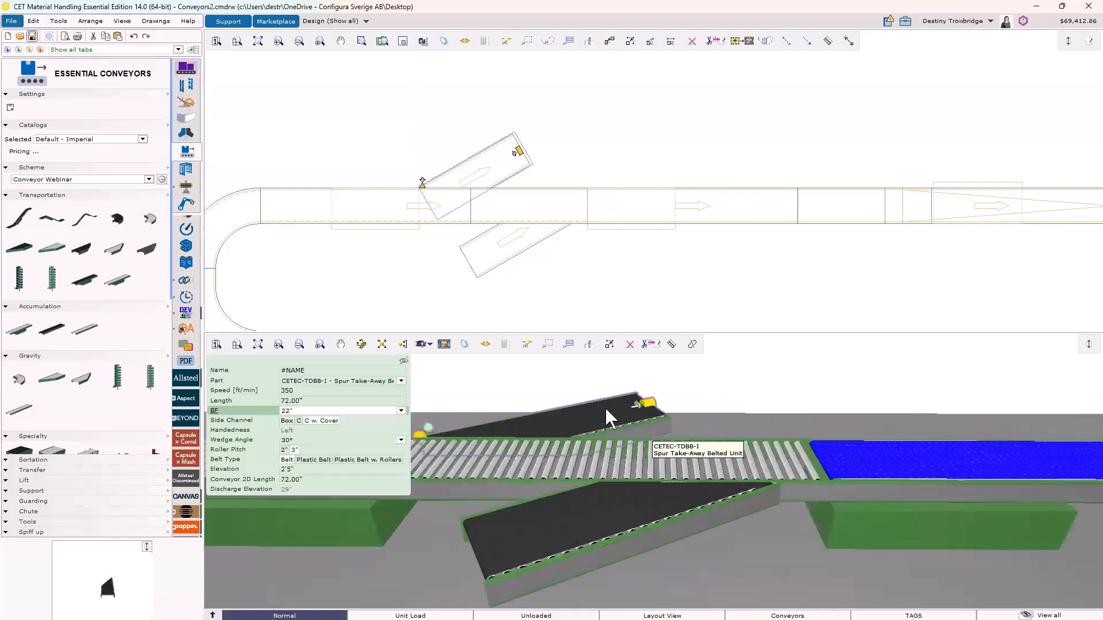
click(298, 441)
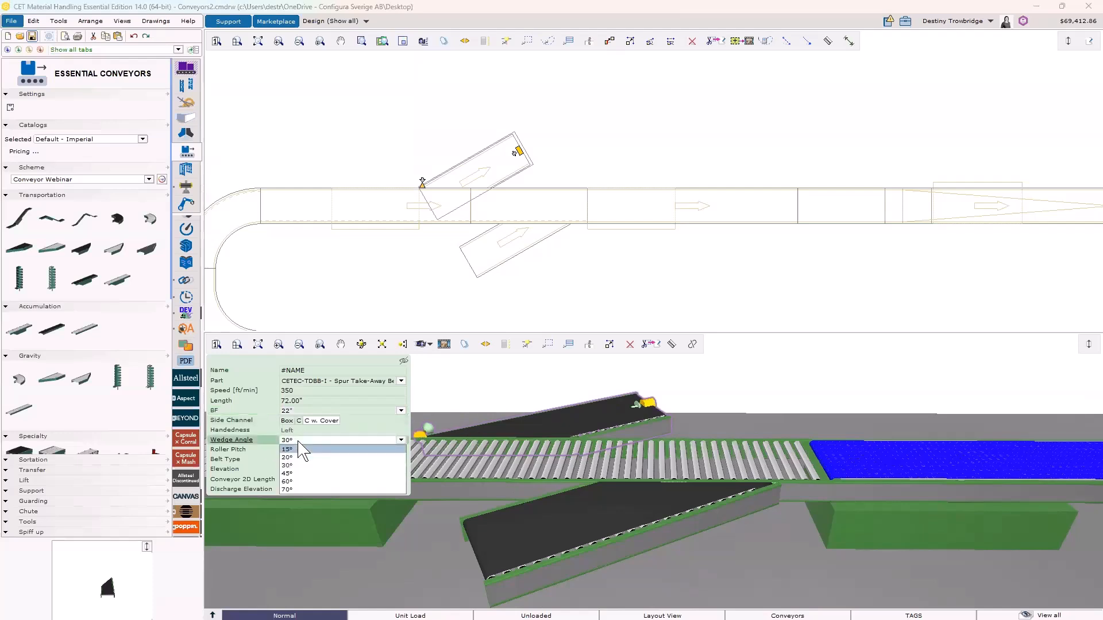
click(294, 482)
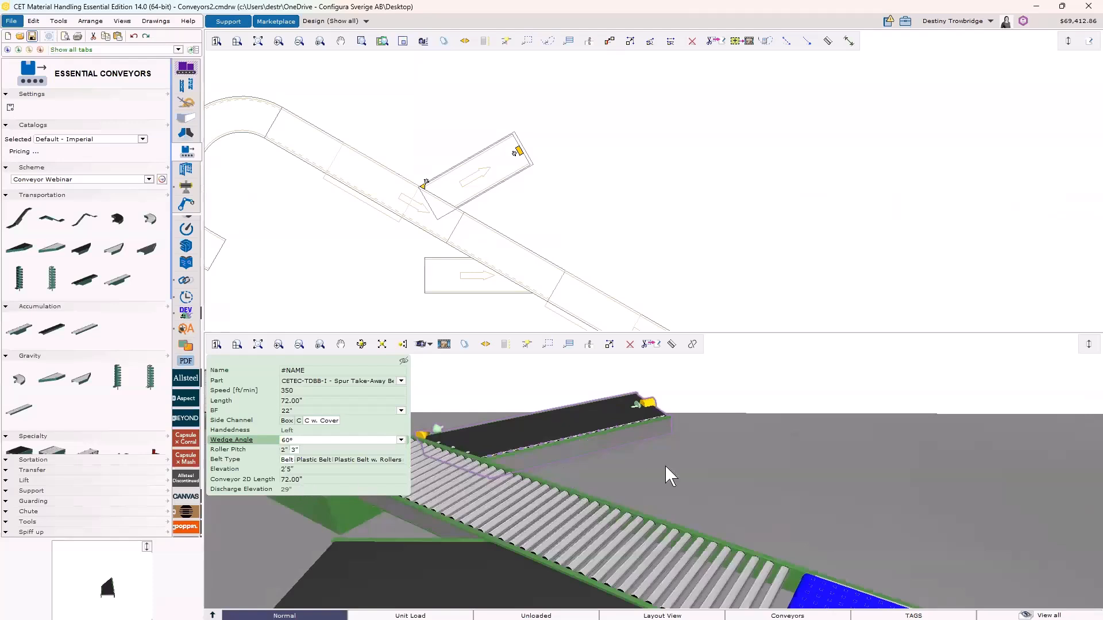
scroll(666, 466, down, 2)
scroll(662, 472, up, 1)
scroll(662, 472, down, 1)
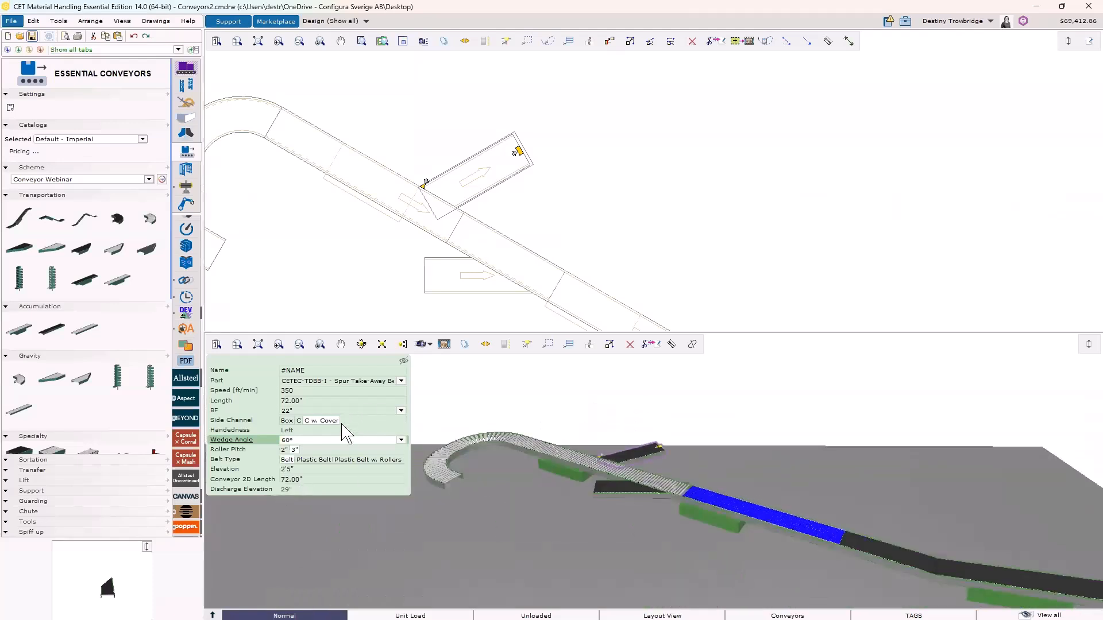
click(337, 440)
click(308, 460)
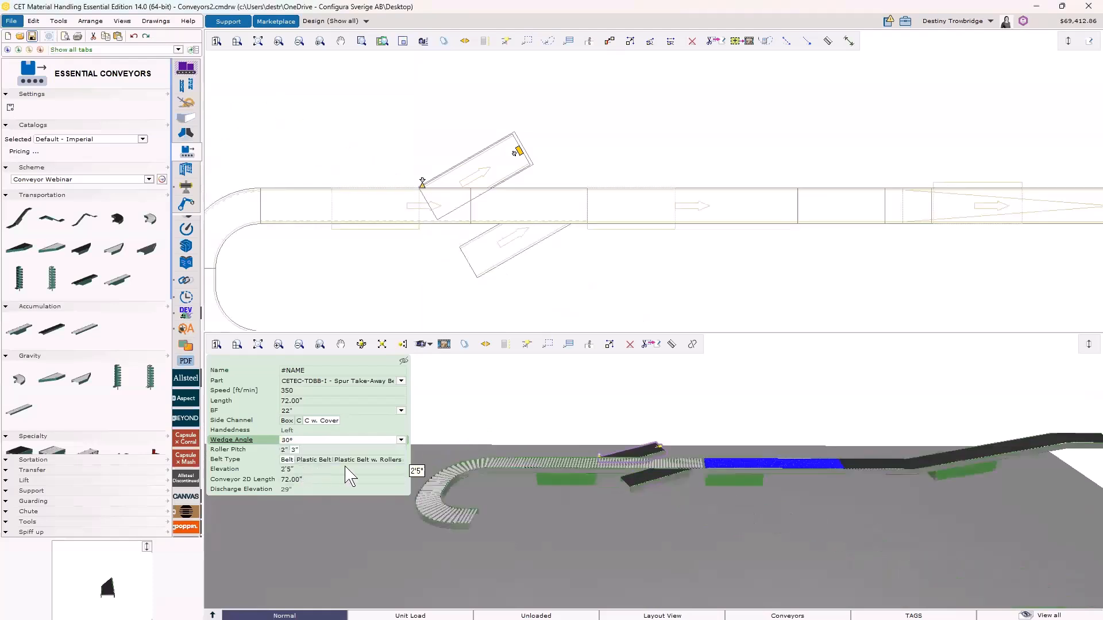
- Detach the spur take-away belted unit, set its wedge angle to 60° and reconnect it to the main line
click(422, 187)
click(296, 138)
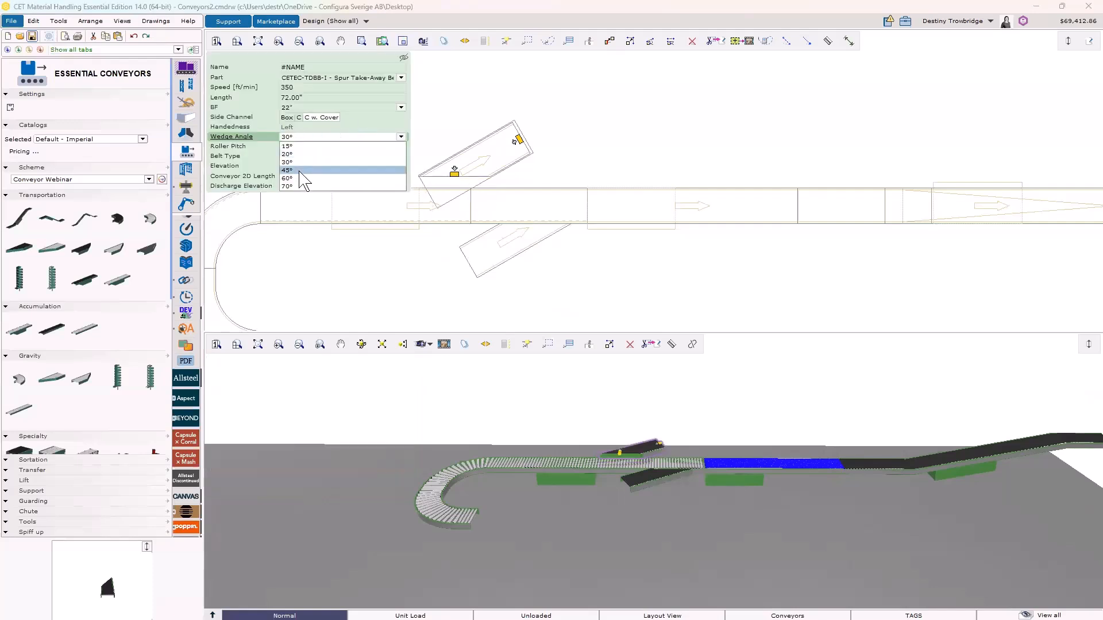
click(300, 183)
mouse_move(468, 181)
mouse_down()
mouse_move(480, 163)
mouse_move(449, 185)
mouse_up()
click(644, 512)
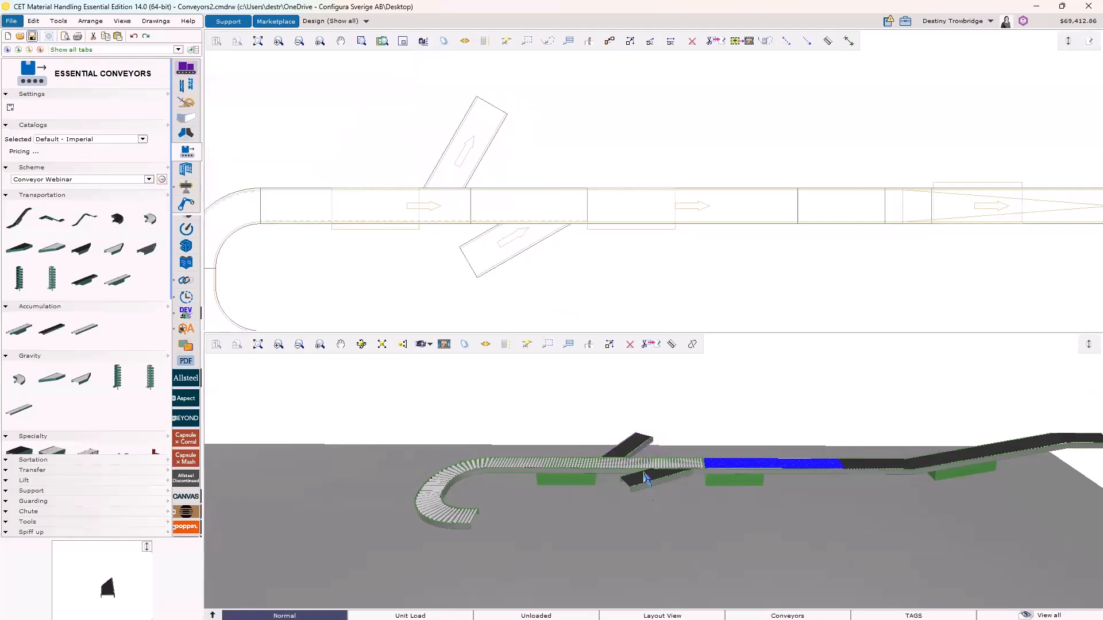
- Change the spur take-away belted unit's part to CETEC-TDBR-I, the Spur Take-Away Transportation Belt Driven Roller Unit, and deselect it
scroll(630, 452, up, 3)
scroll(598, 448, down, 3)
scroll(602, 454, up, 5)
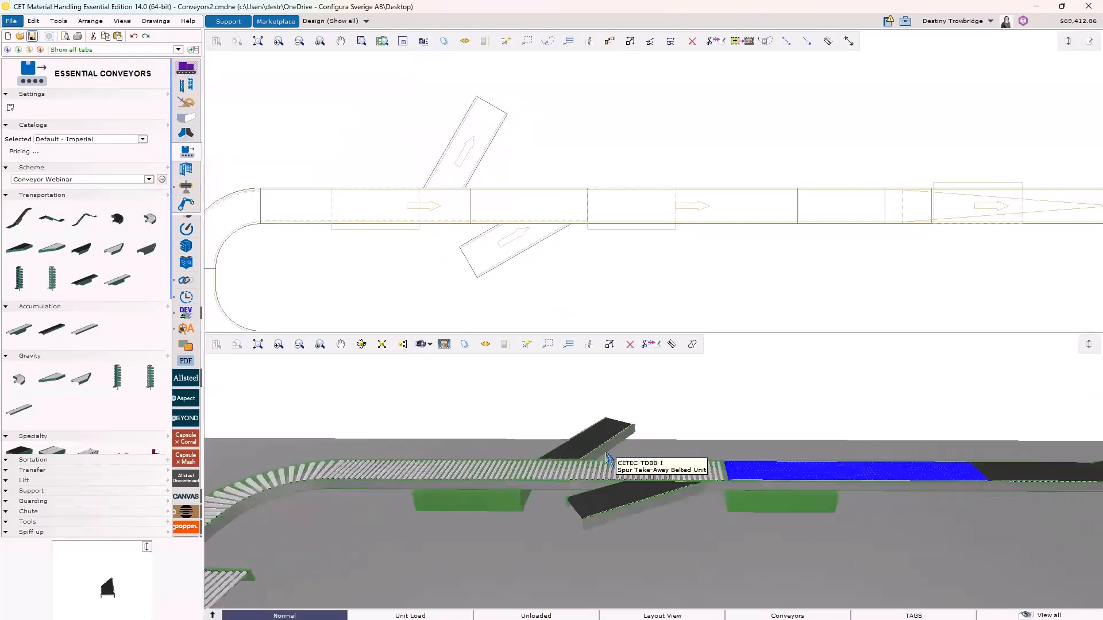
click(590, 442)
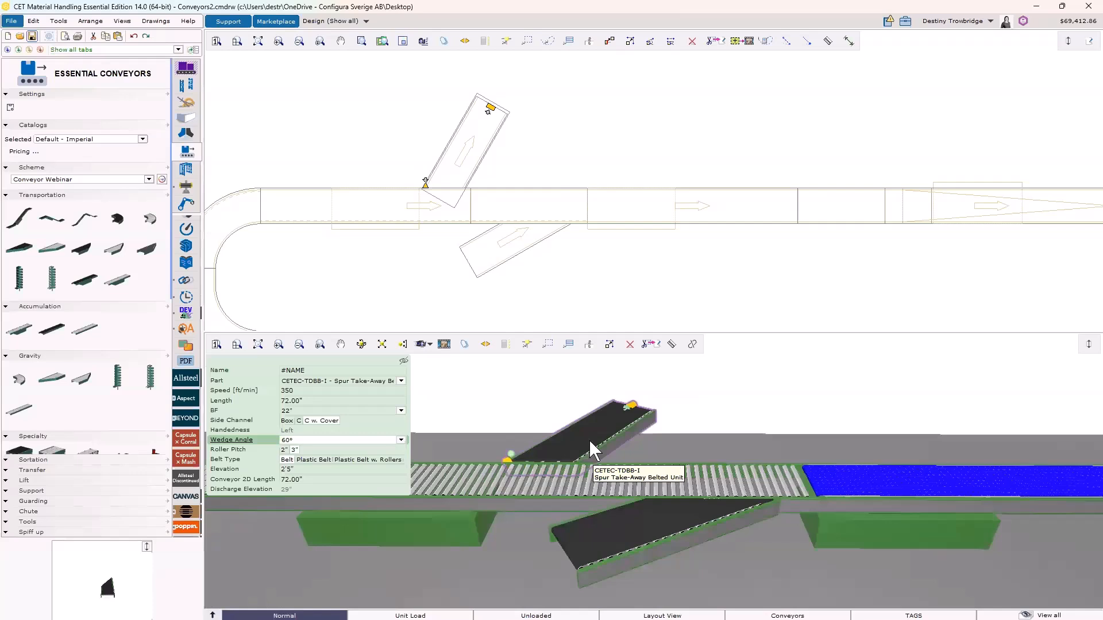
click(400, 381)
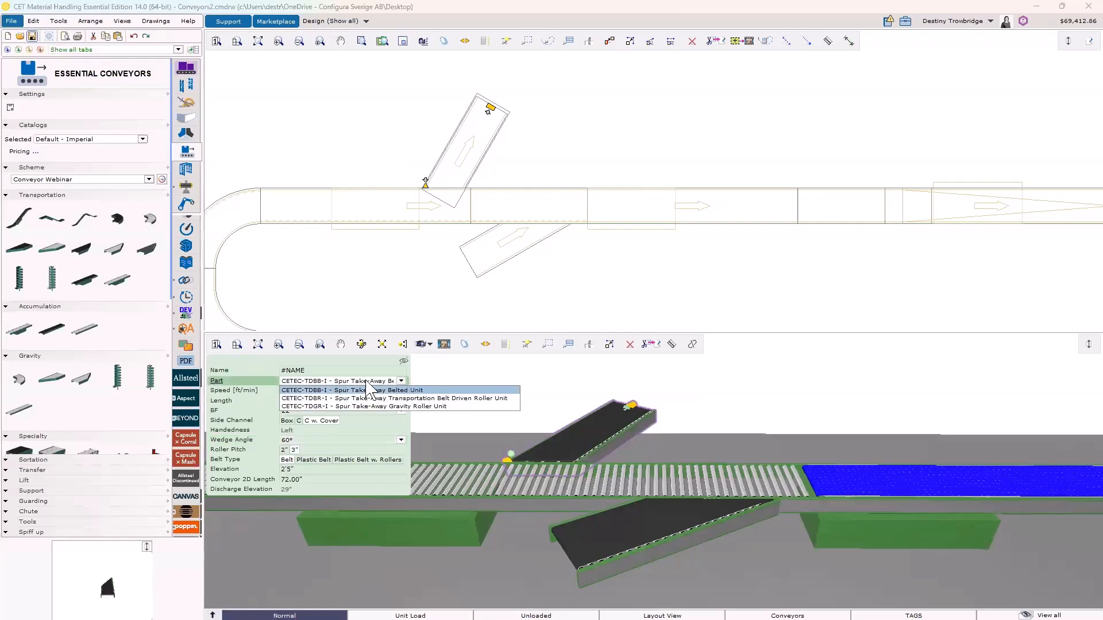
click(446, 390)
click(401, 381)
click(397, 399)
middle_drag(580, 481, 576, 438)
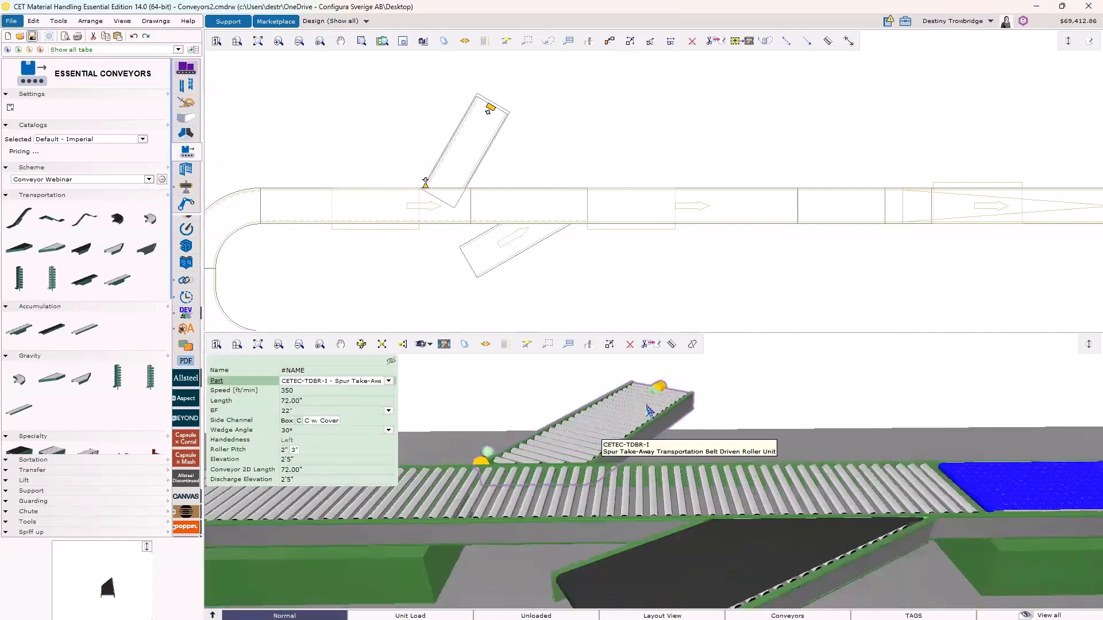
scroll(554, 462, down, 3)
click(577, 537)
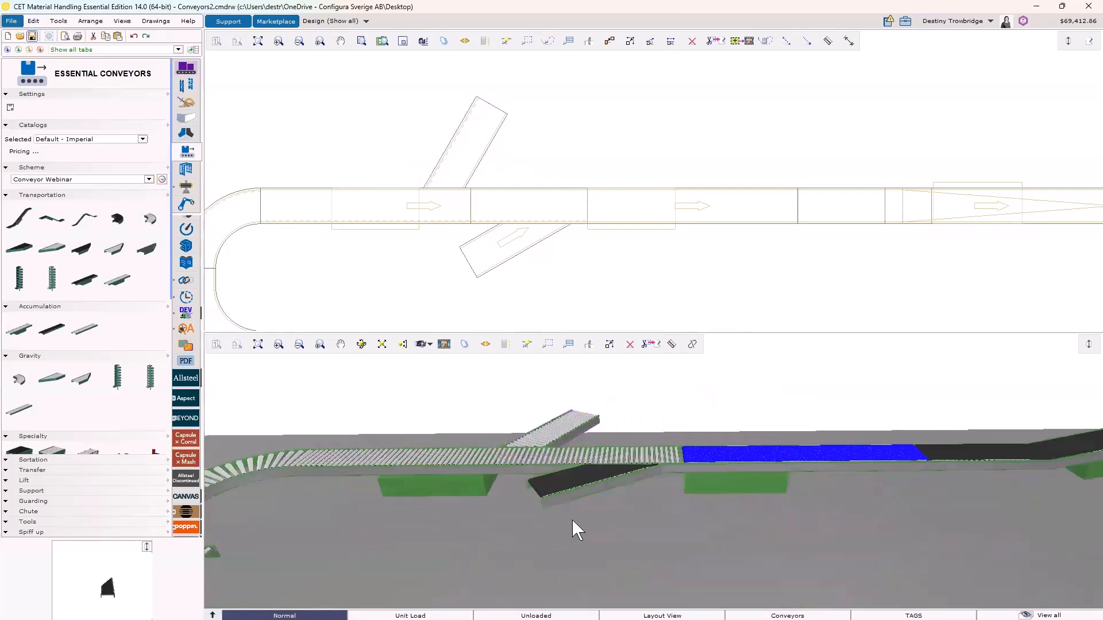
click(563, 487)
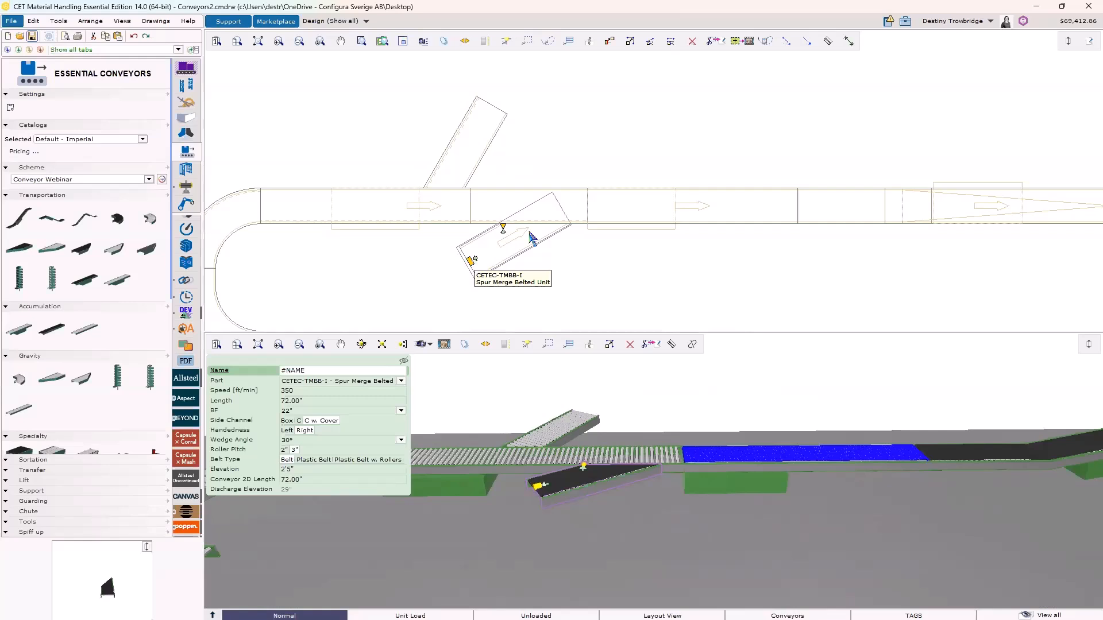
key(Escape)
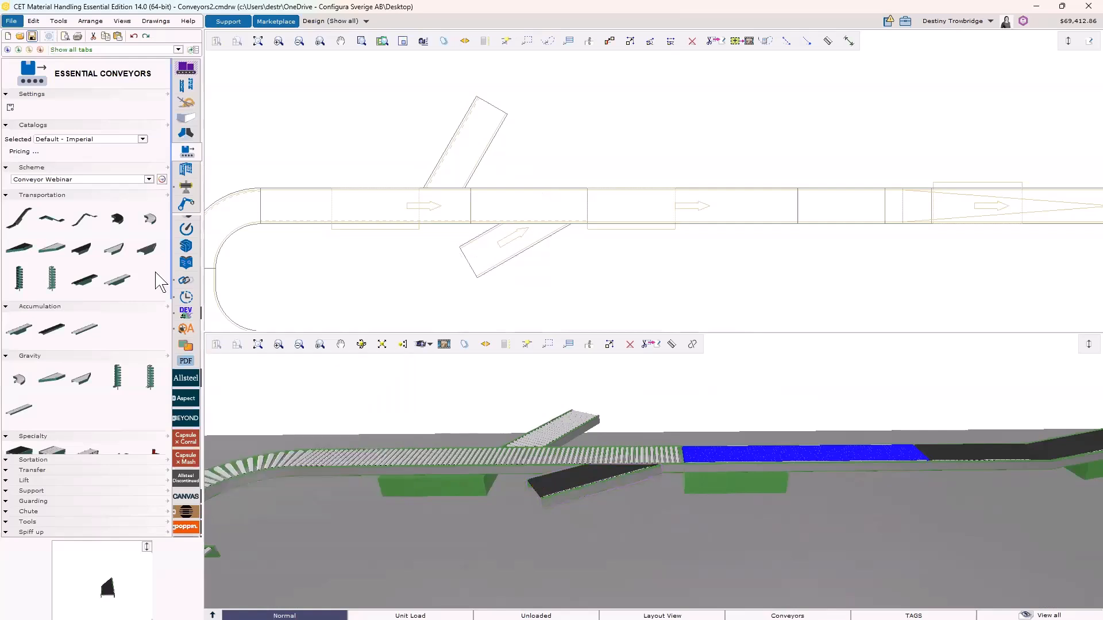
- Start inserting a Powered Spiral - Slats and align it with the open end of the curve conveyor in plan
click(22, 289)
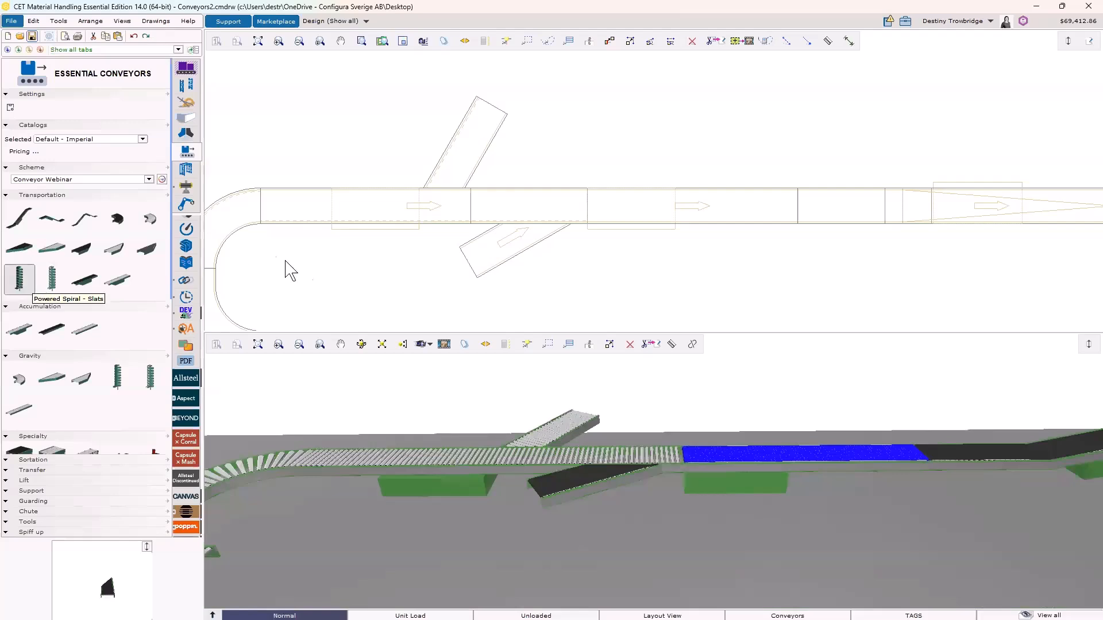
scroll(464, 241, down, 5)
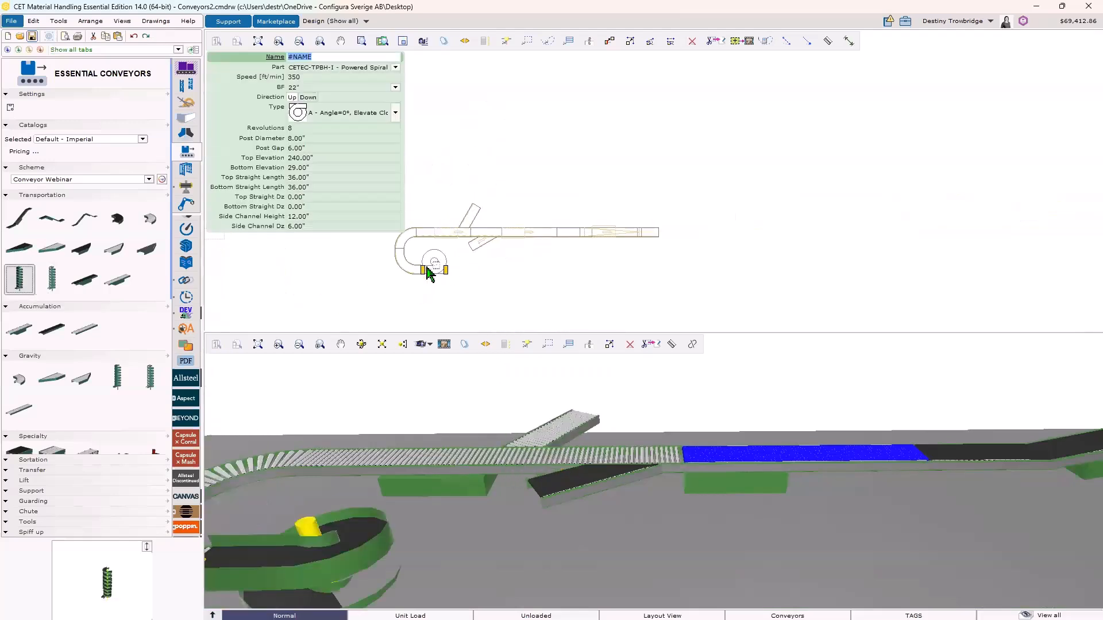
scroll(447, 284, down, 1)
middle_drag(449, 286, 557, 277)
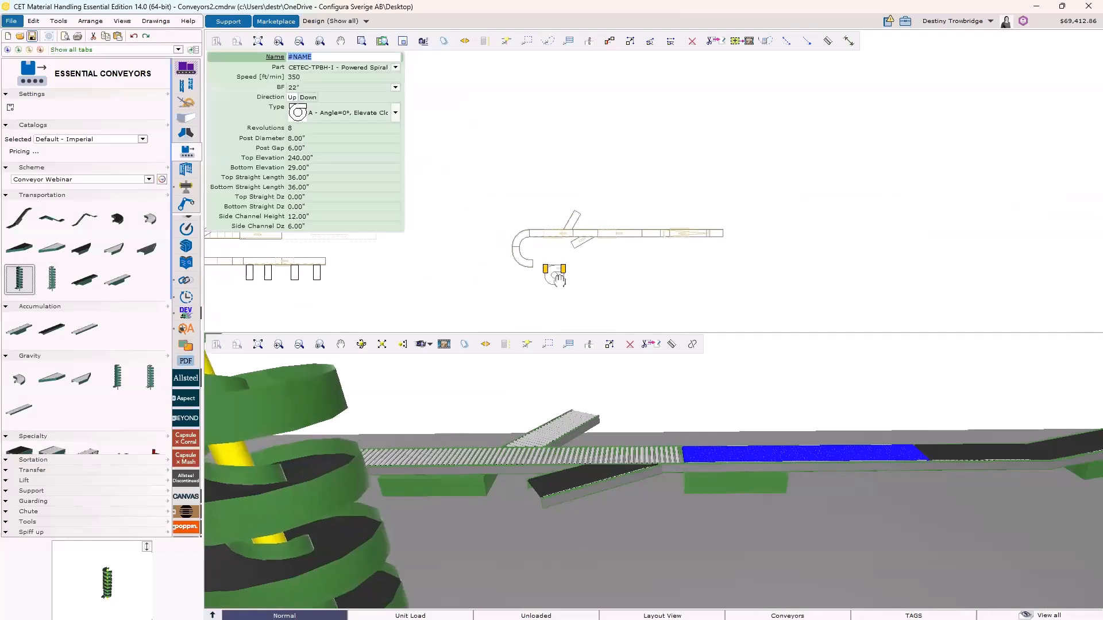
scroll(558, 278, up, 5)
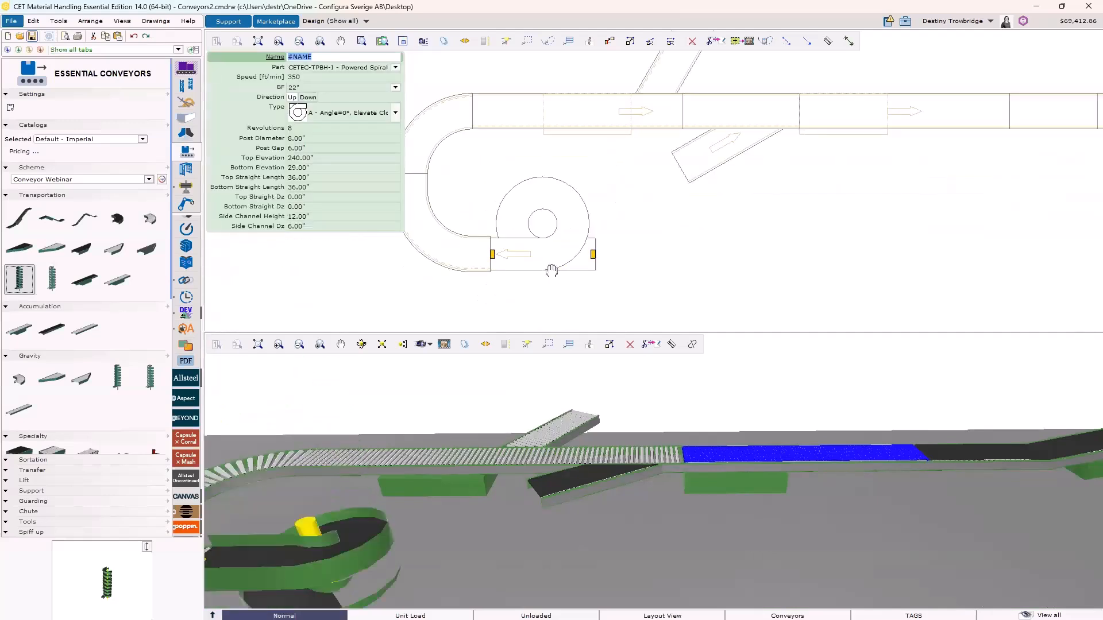
scroll(552, 270, down, 2)
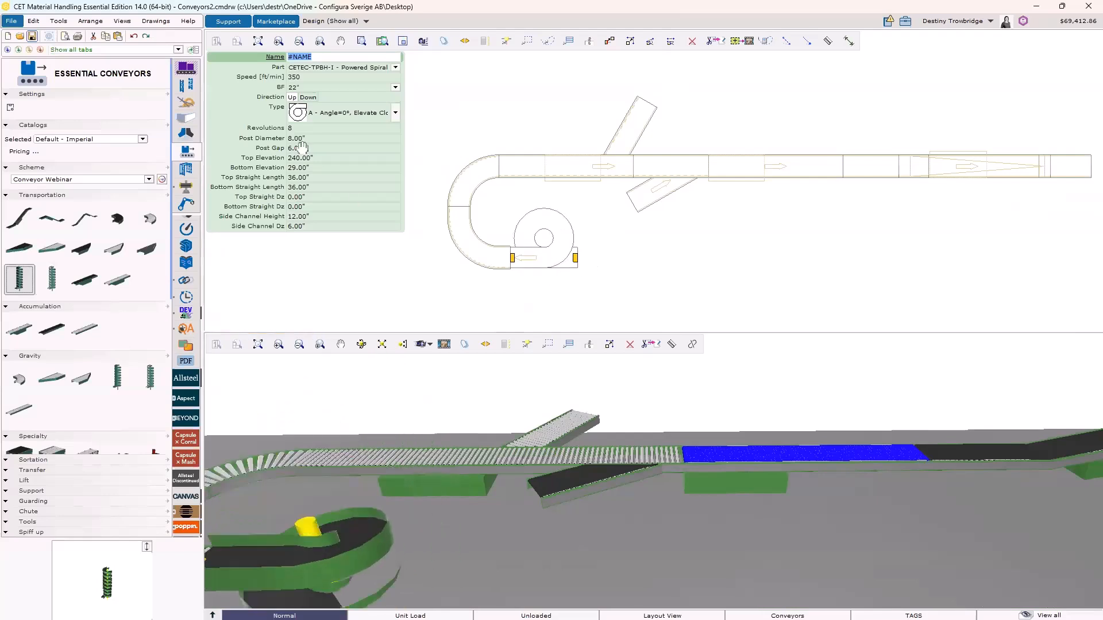
- Set the powered spiral's direction to Down and bring it to the free end of the incline conveyor
click(307, 98)
scroll(649, 552, down, 5)
scroll(563, 554, up, 4)
scroll(626, 557, down, 4)
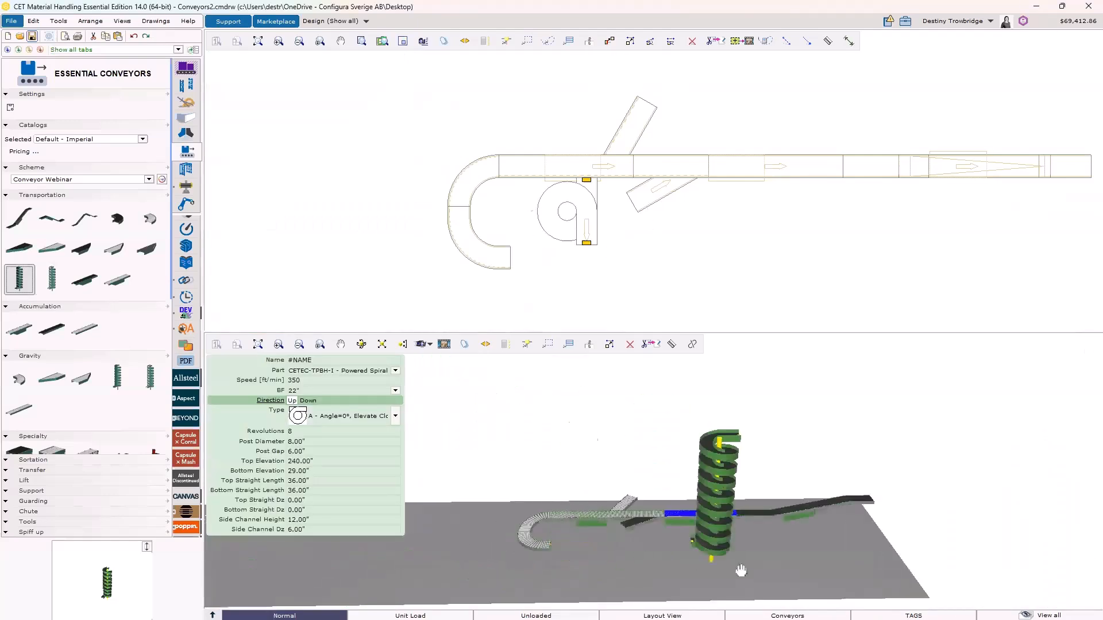
scroll(650, 500, up, 5)
middle_drag(539, 543, 577, 535)
scroll(467, 234, down, 4)
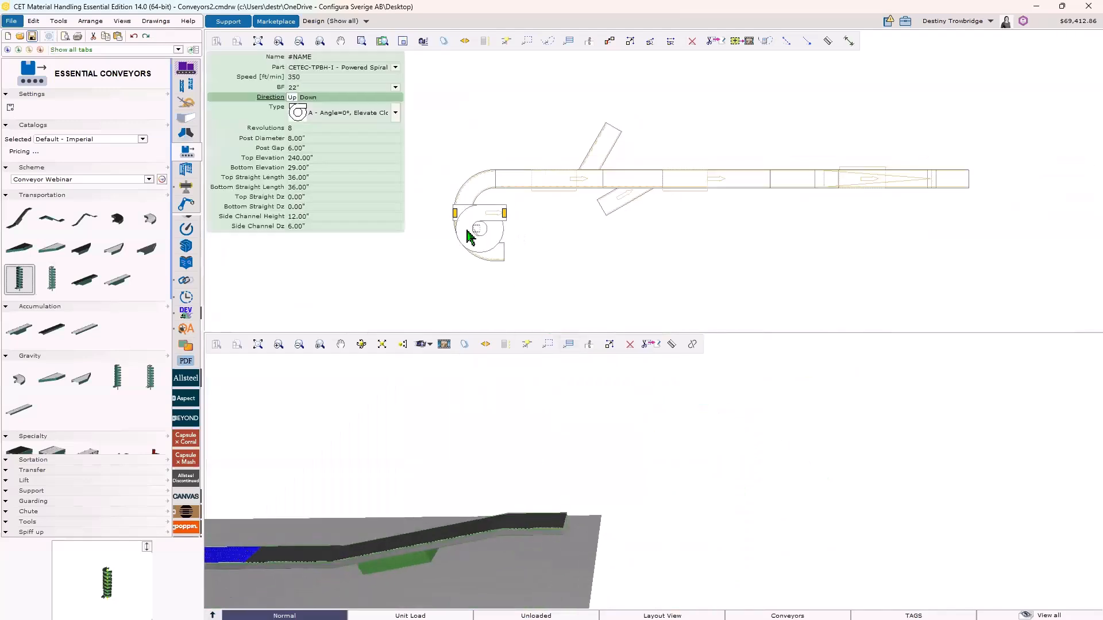
scroll(574, 241, up, 5)
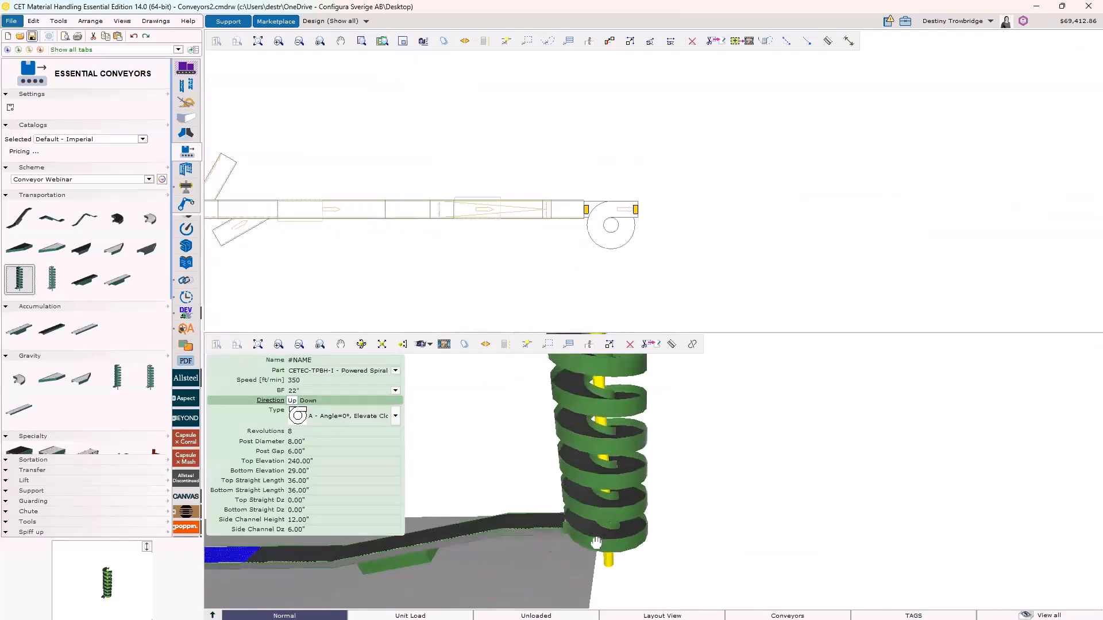
- Set the powered spiral's type to E - Angle=180°, Elevate Clockwise and place it at the end of the conveyor line
click(608, 532)
right_drag(608, 532, 605, 566)
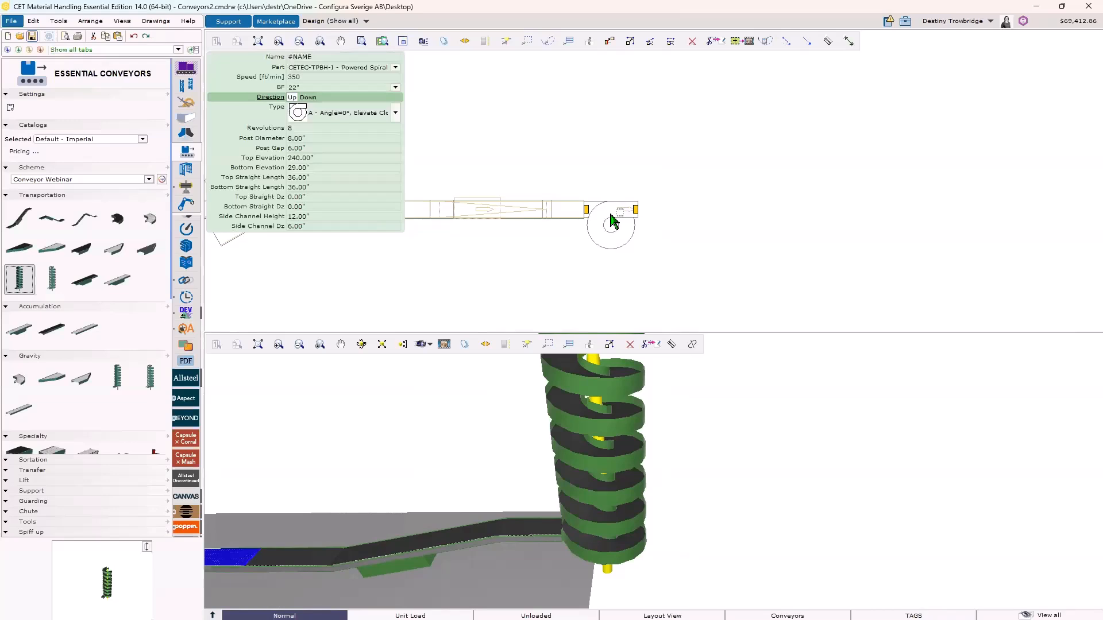
click(396, 113)
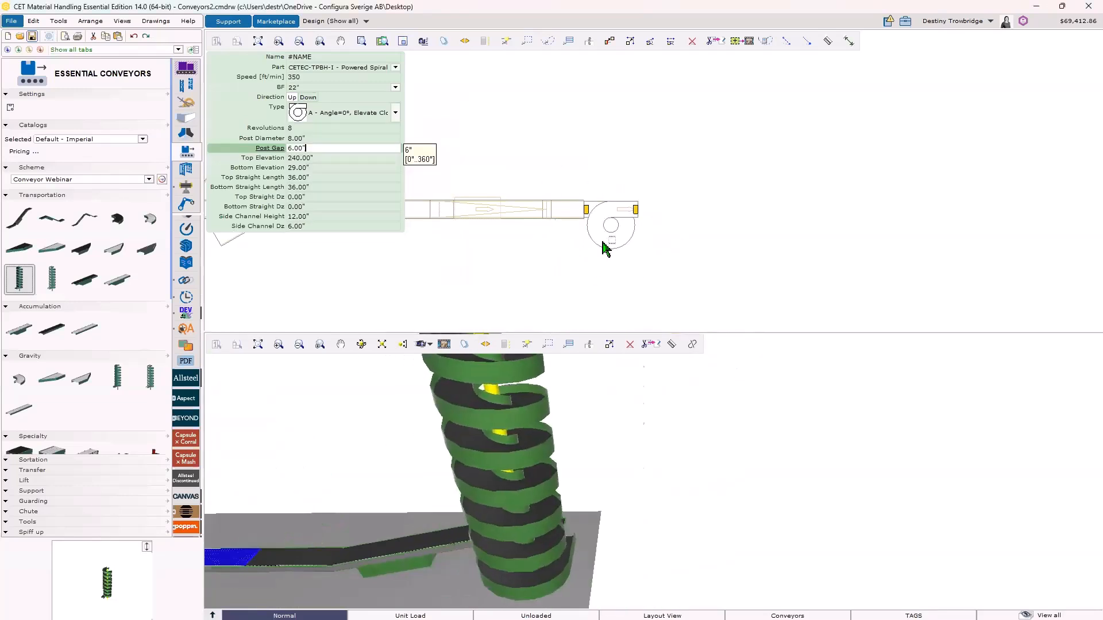
click(325, 119)
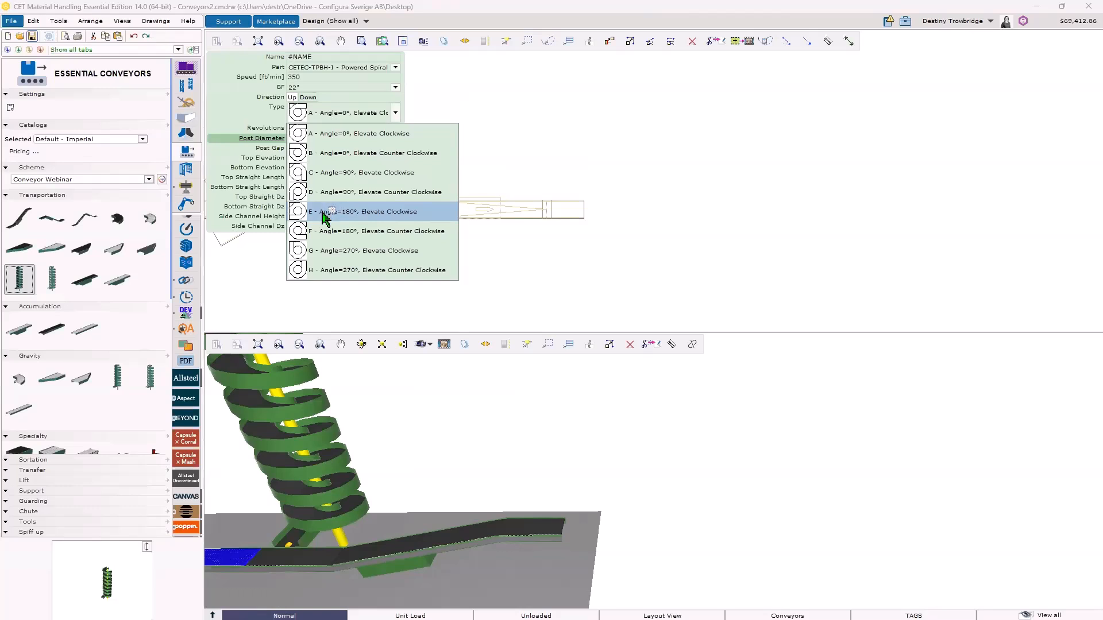
click(328, 215)
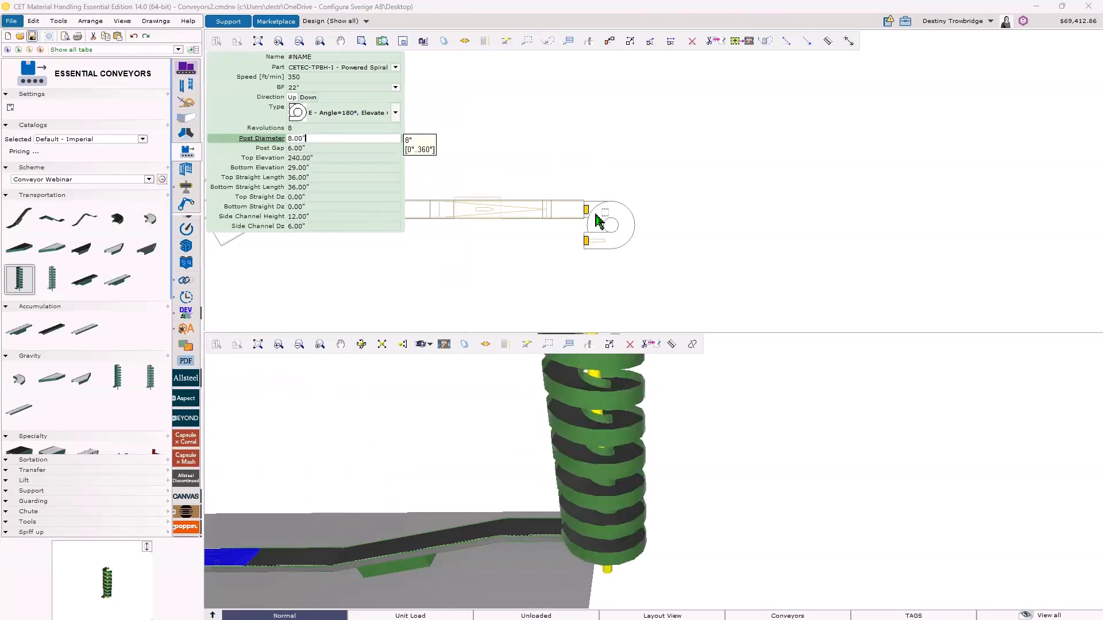
click(598, 222)
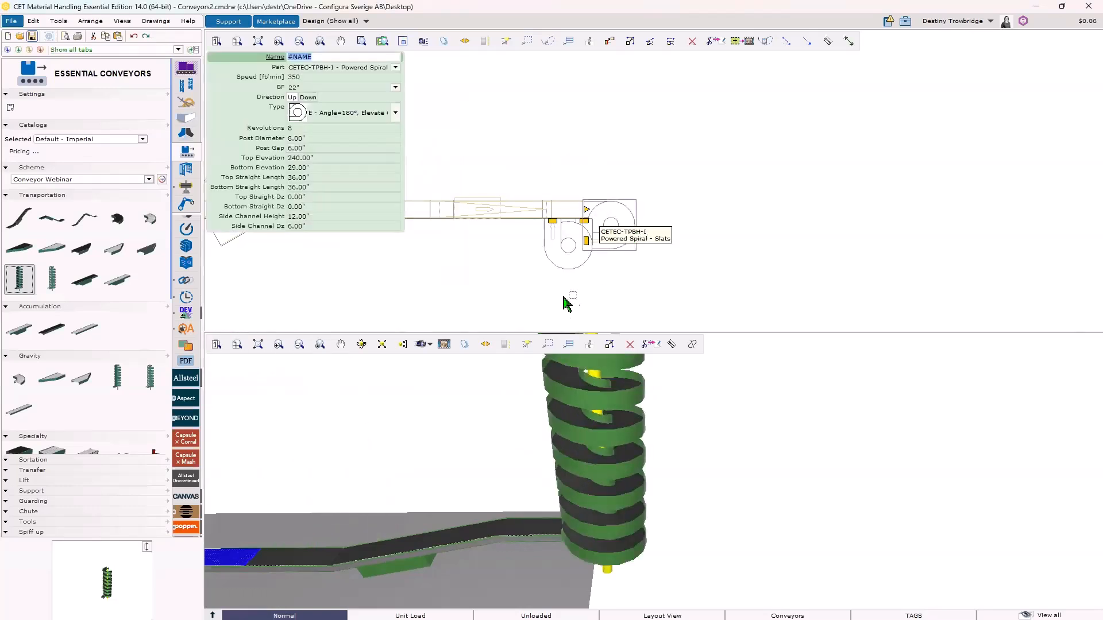
key(Escape)
- Set the placed powered spiral's number of revolutions to 6
scroll(605, 451, down, 5)
middle_drag(606, 456, 613, 482)
scroll(613, 483, up, 5)
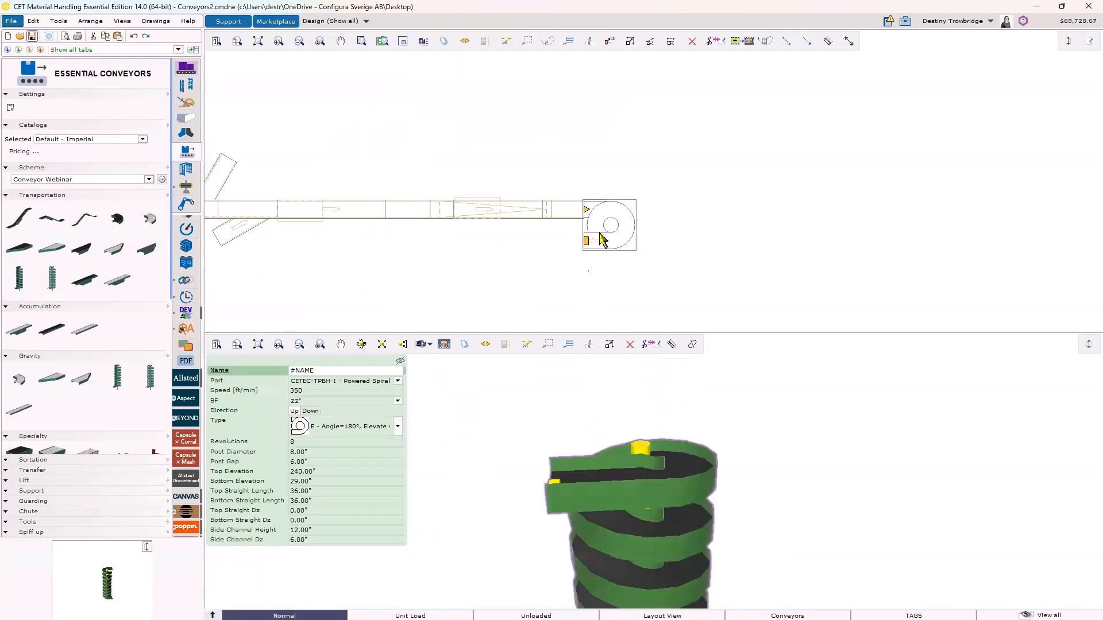
scroll(598, 247, up, 2)
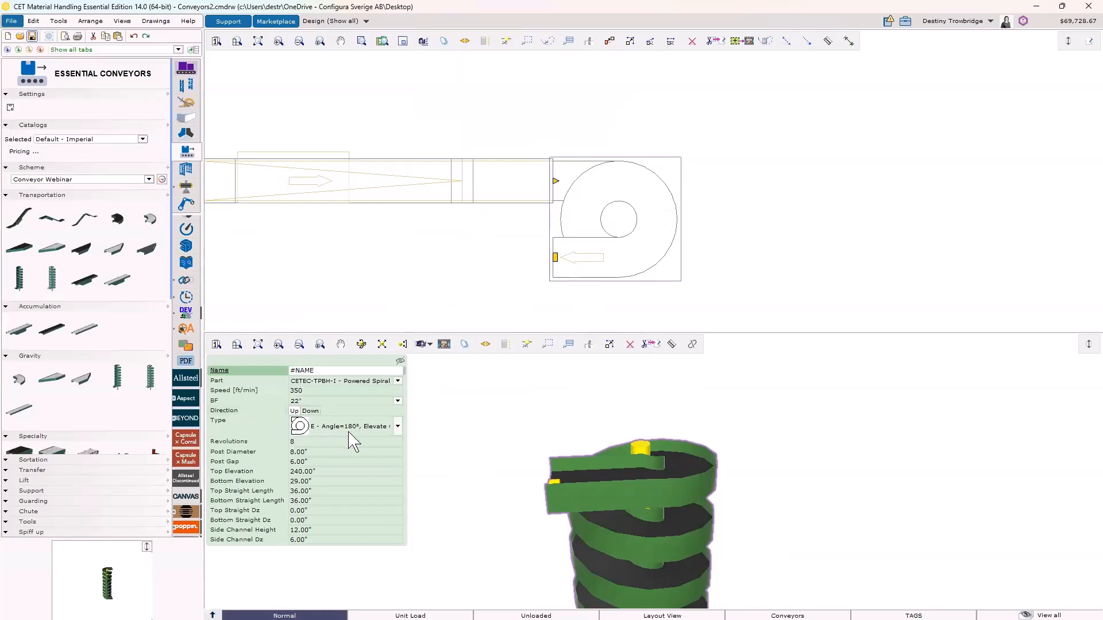
scroll(450, 502, down, 2)
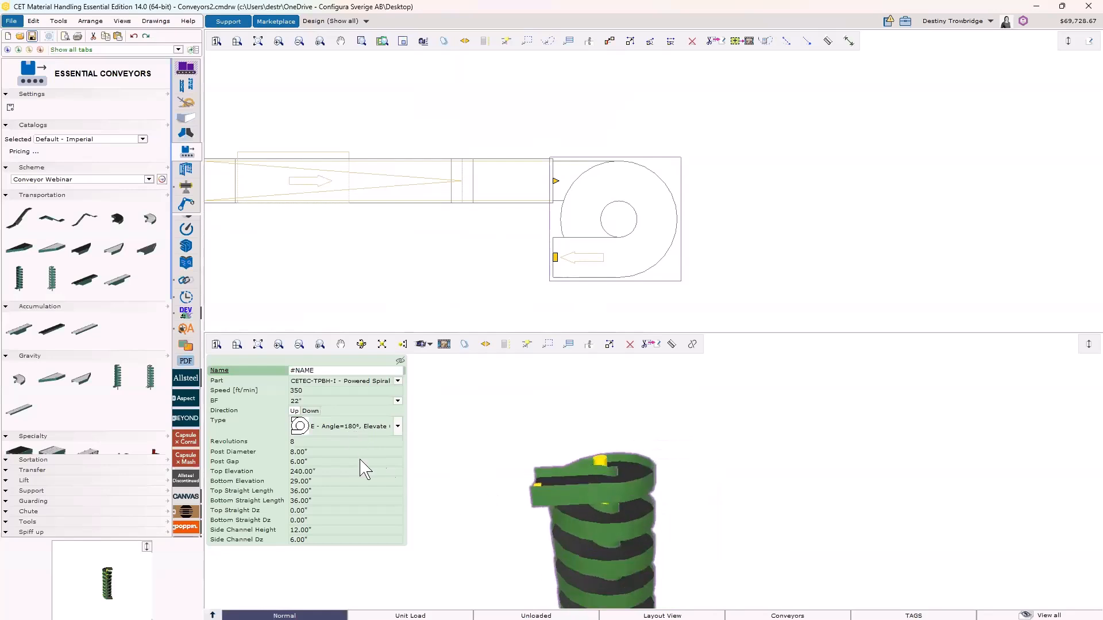
scroll(520, 459, down, 3)
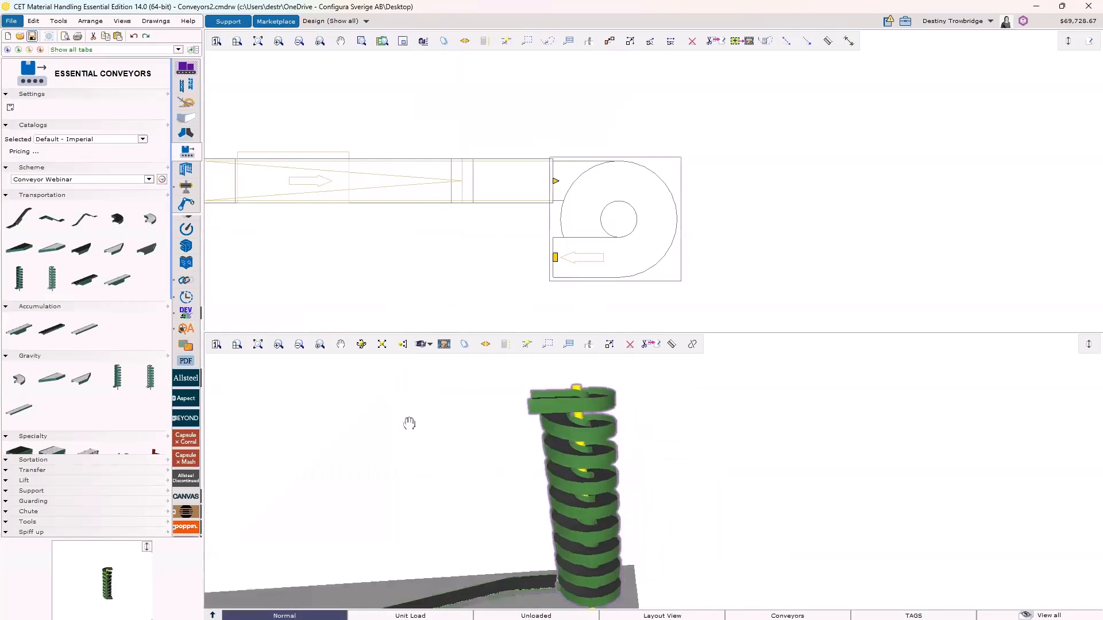
click(307, 441)
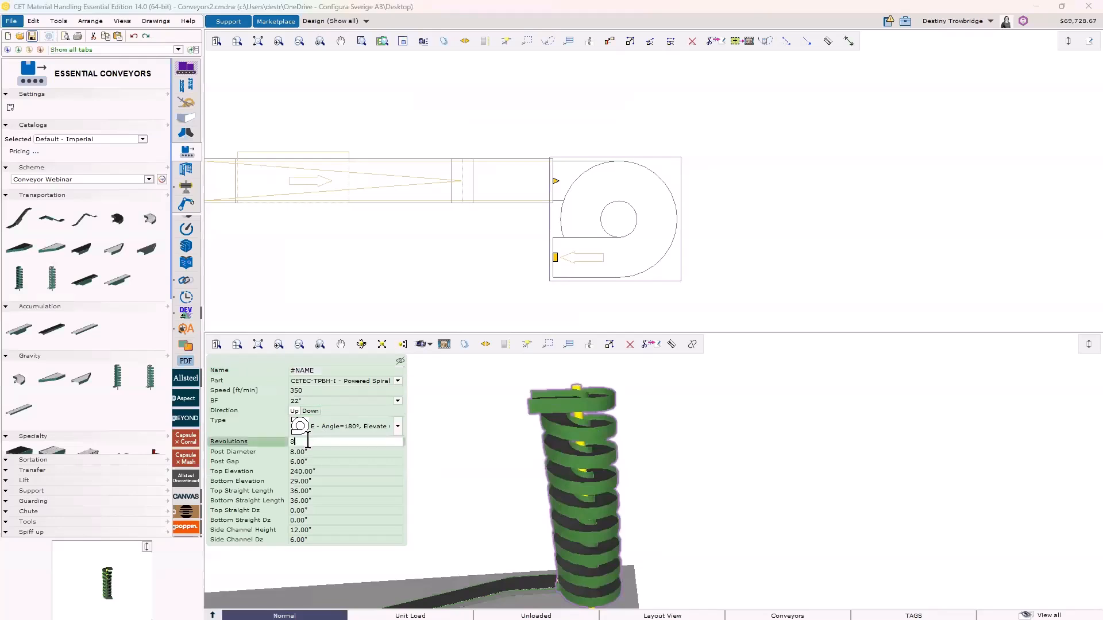
double_click(309, 441)
text(6)
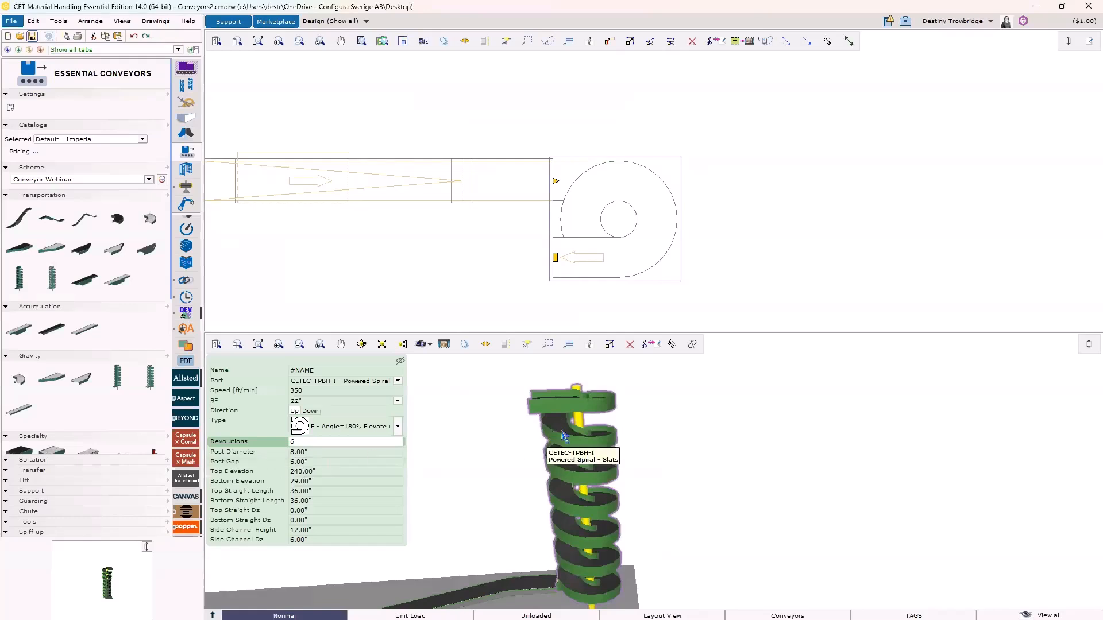
- Set the spiral's post gap to 0 inches
scroll(635, 236, up, 2)
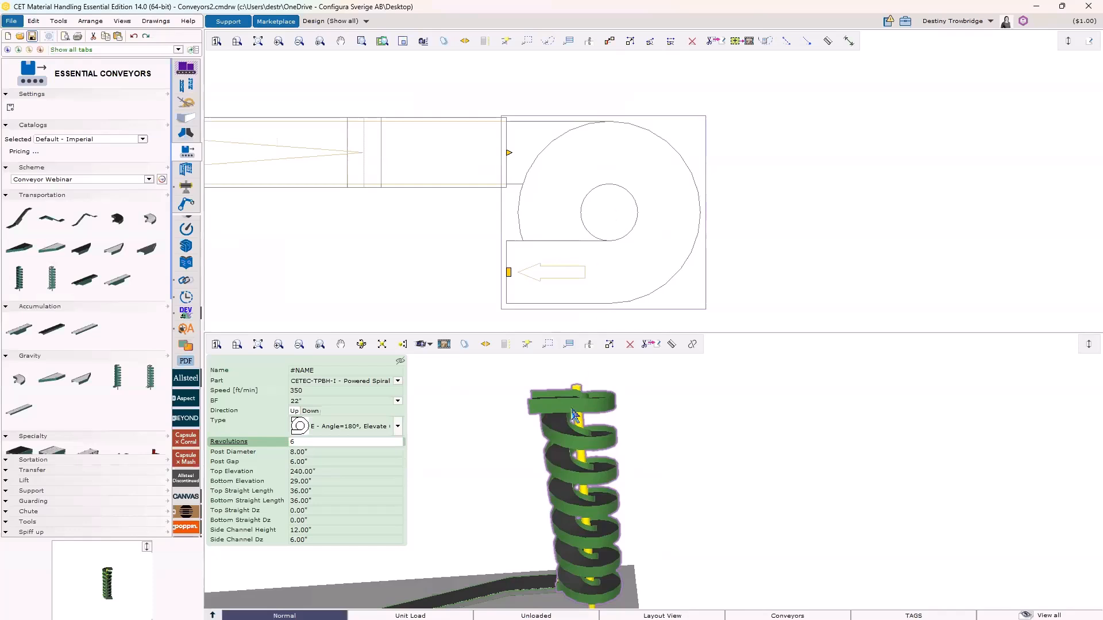
scroll(597, 413, up, 5)
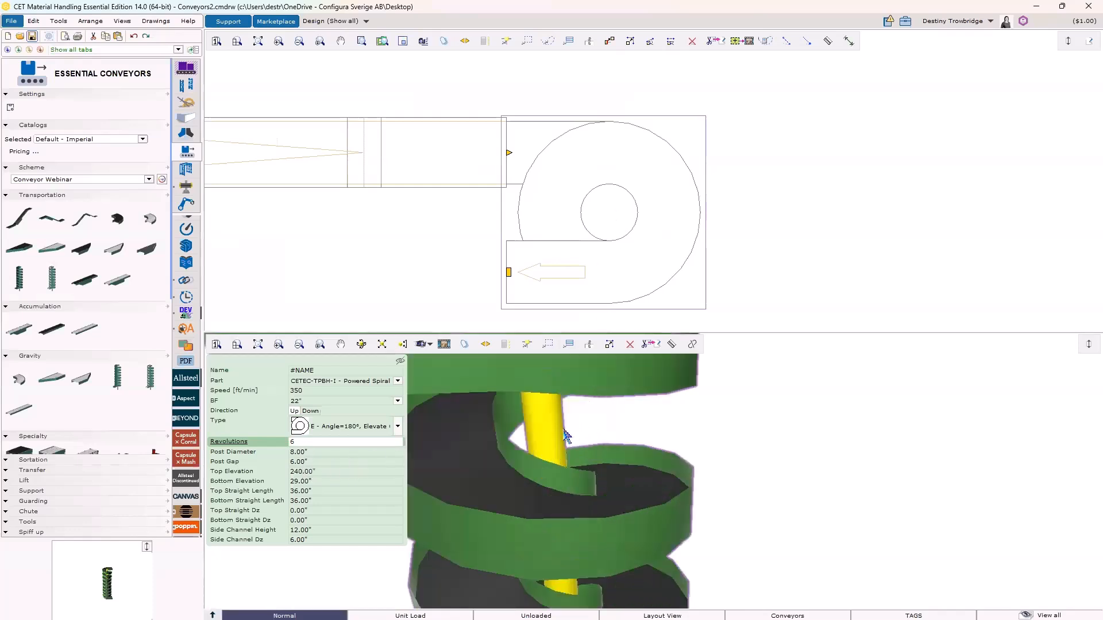
scroll(574, 445, up, 2)
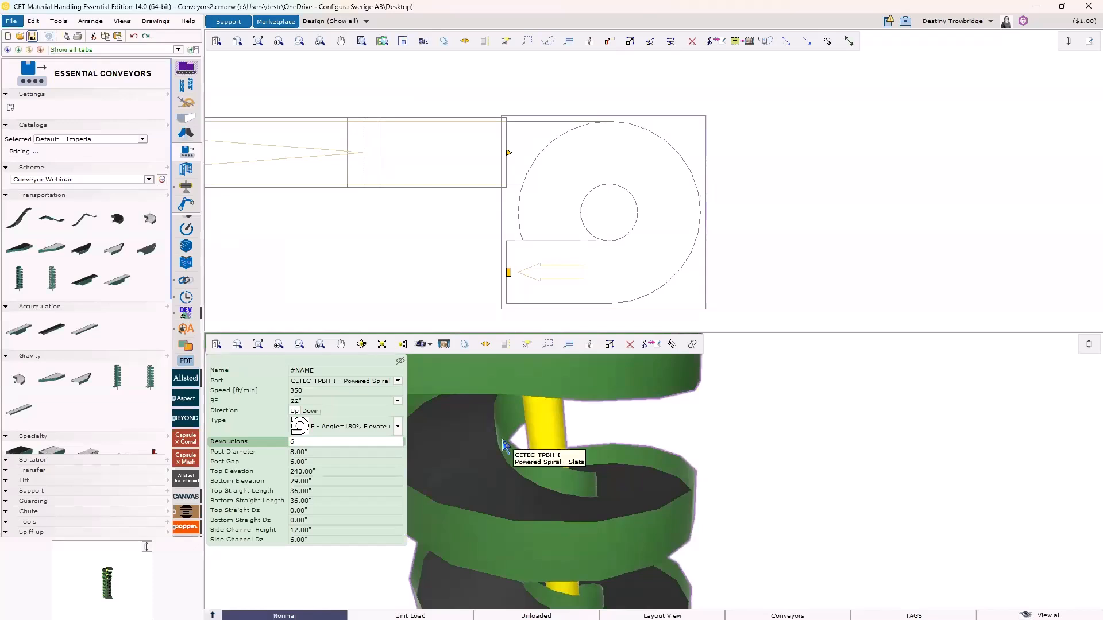
click(323, 453)
click(311, 462)
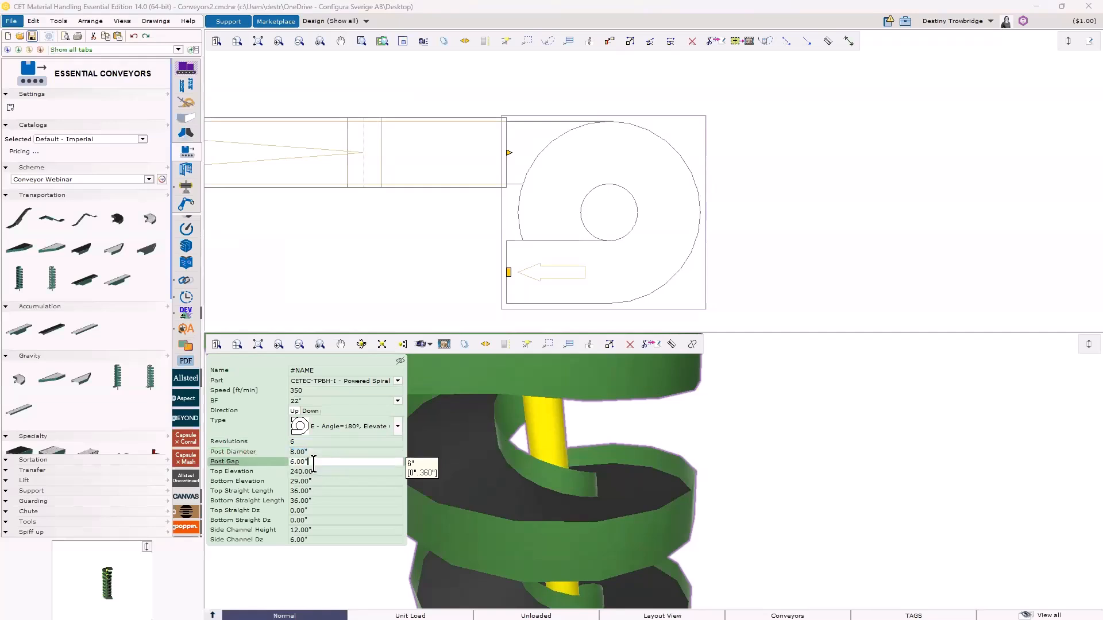
text(0)
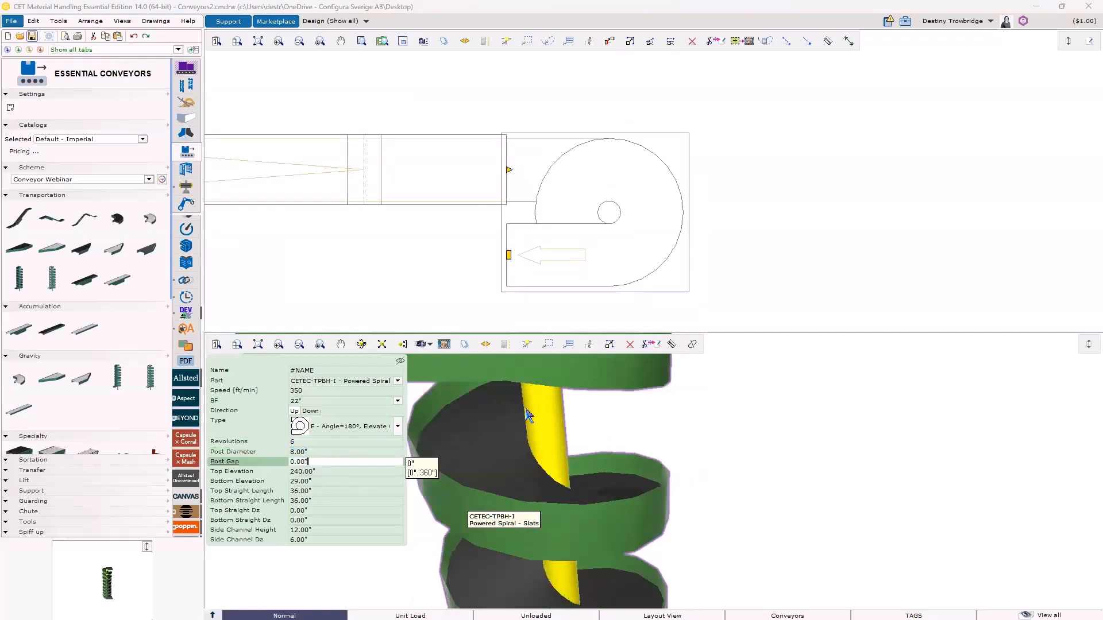
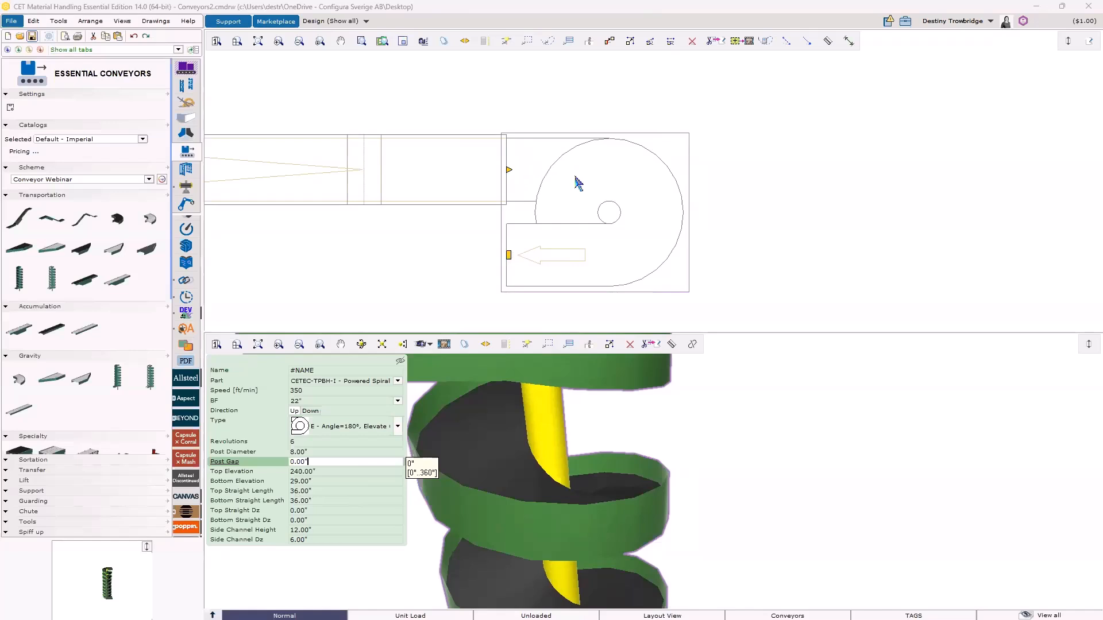
- Examine the spiral's top straight section and the side channel height at its bottom connection to the conveyor
scroll(590, 471, down, 5)
scroll(506, 427, up, 5)
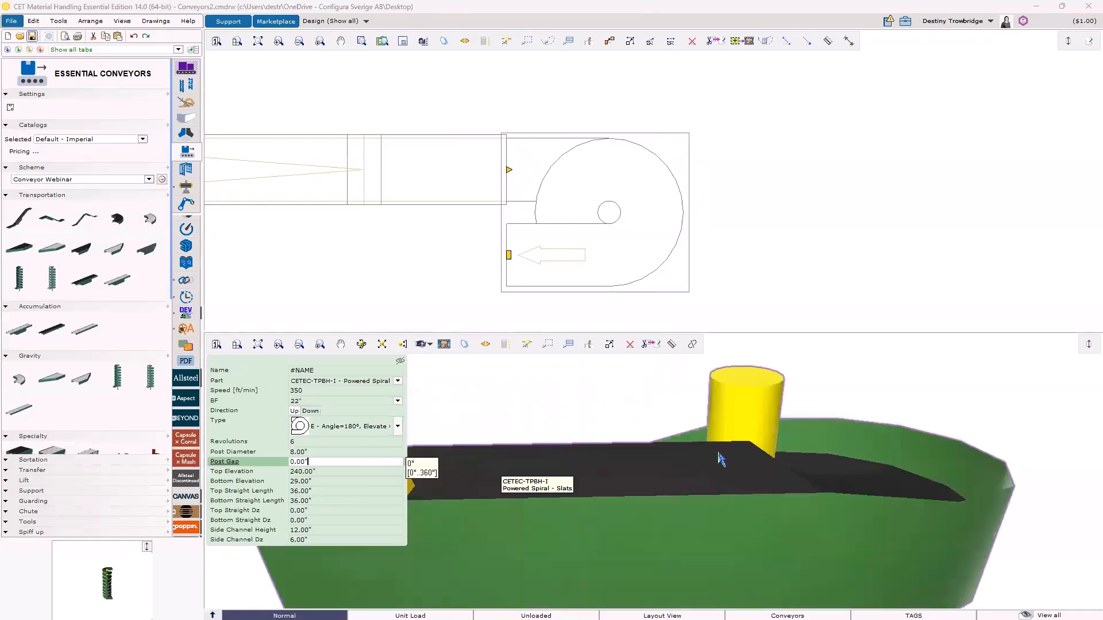
scroll(746, 489, down, 1)
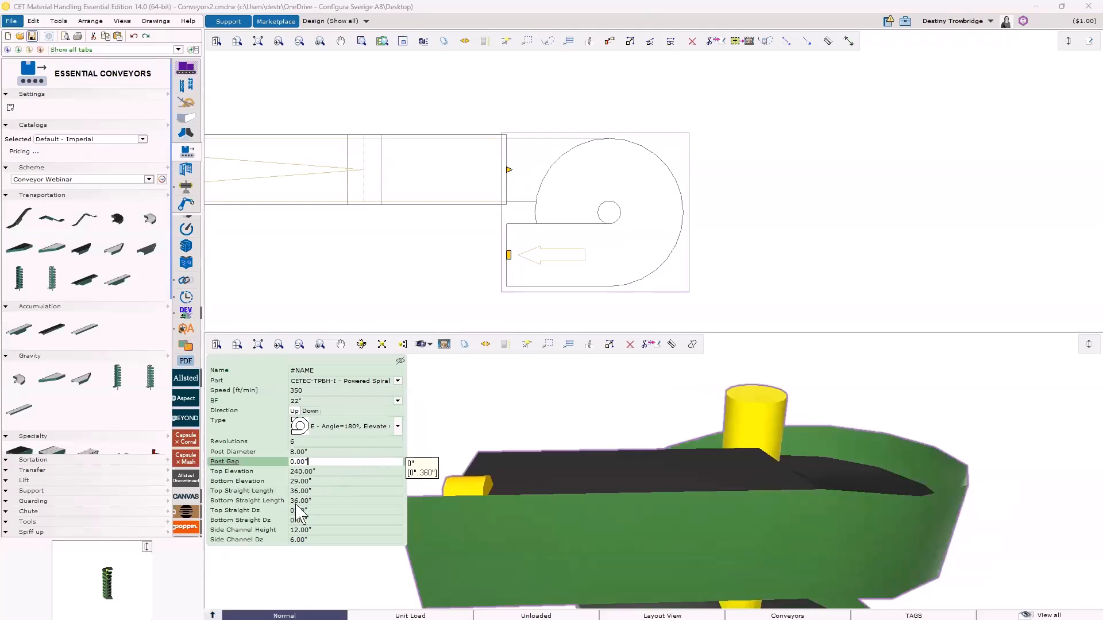
scroll(487, 495, down, 3)
right_drag(598, 591, 569, 369)
right_drag(615, 560, 597, 507)
scroll(549, 530, up, 7)
middle_drag(550, 531, 501, 534)
click(320, 529)
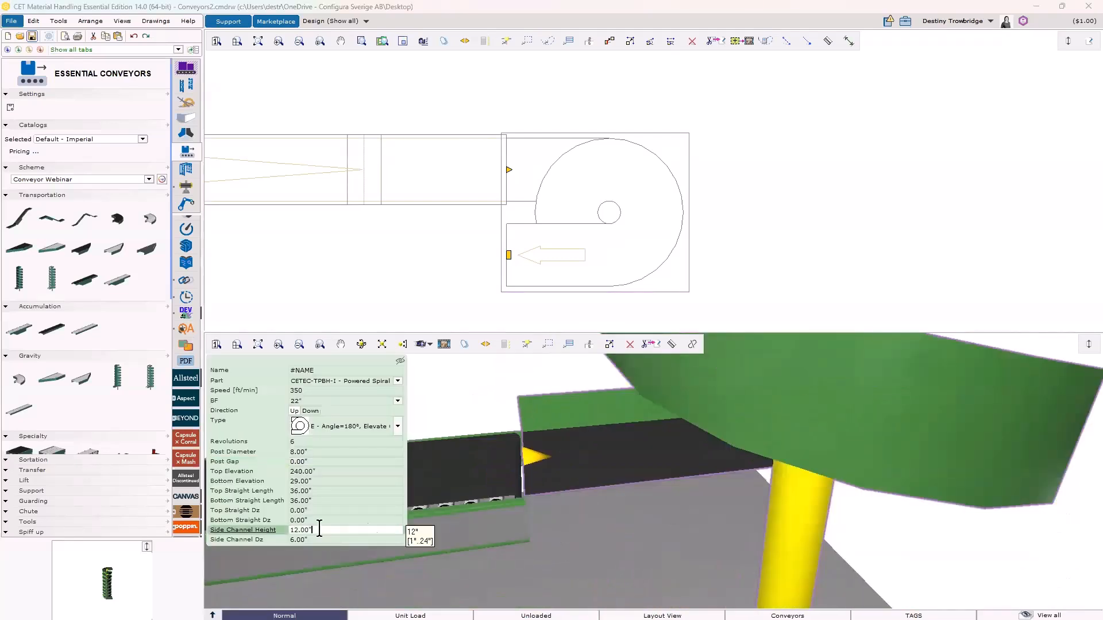
scroll(513, 542, down, 4)
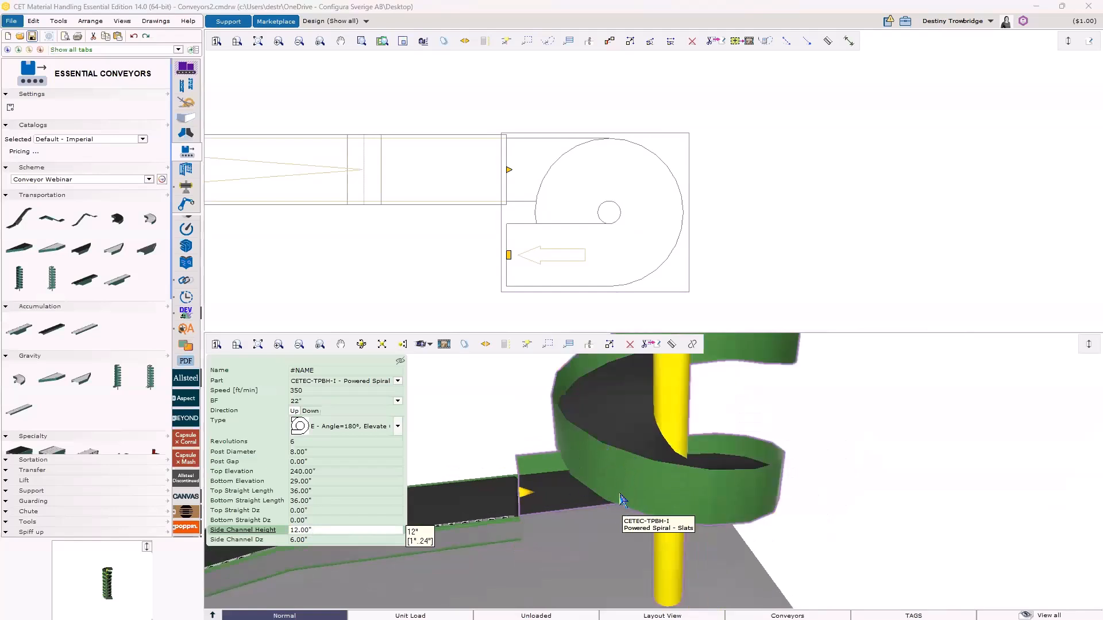
scroll(620, 500, up, 1)
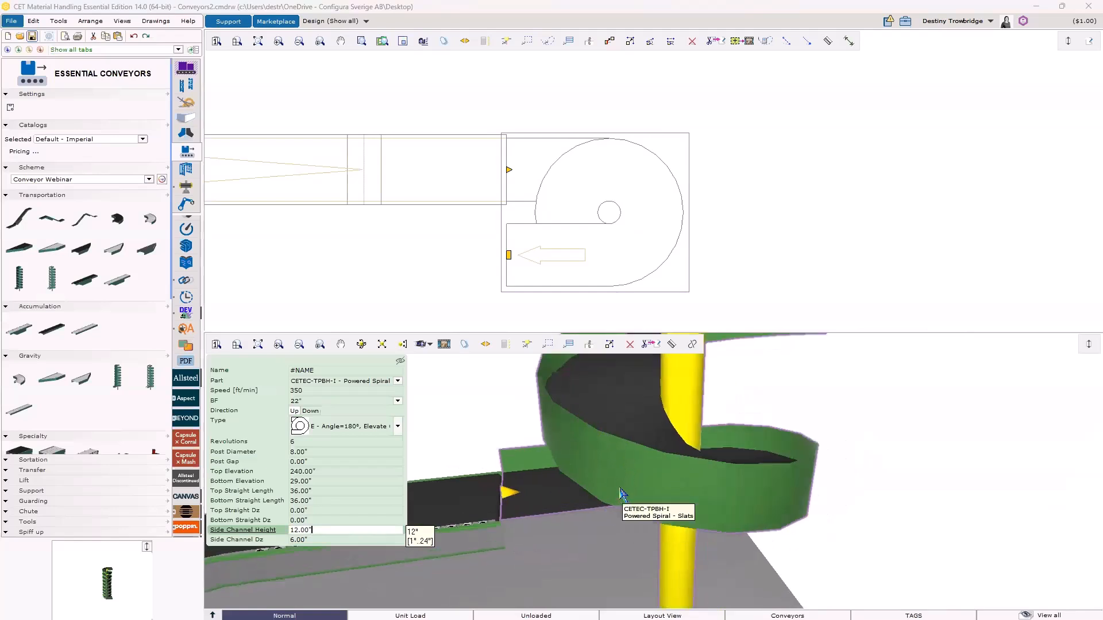
- Set the spiral's Side Channel Dz to 12 inches
click(320, 538)
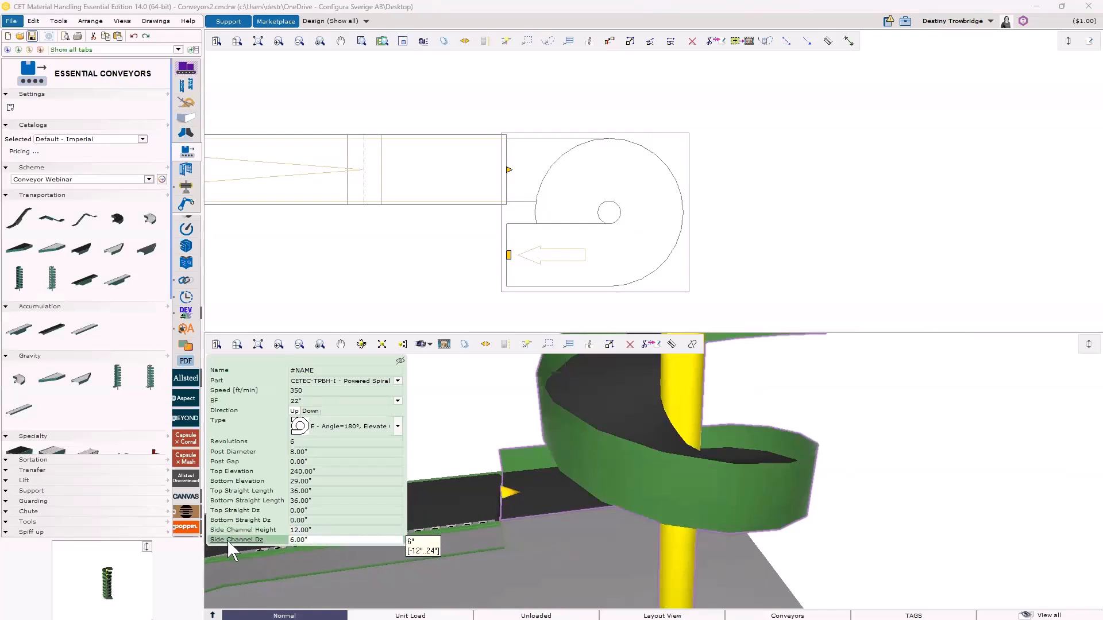
mouse_move(566, 520)
middle_down()
mouse_move(575, 523)
mouse_move(565, 520)
middle_up()
scroll(560, 514, down, 1)
scroll(537, 498, up, 1)
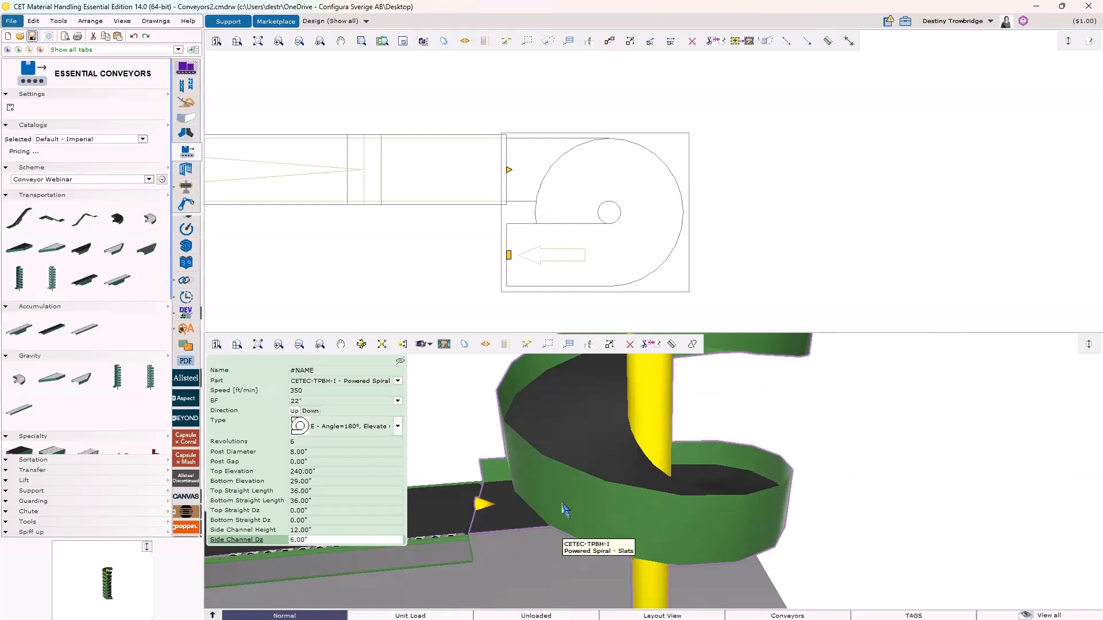
click(313, 540)
text(12)
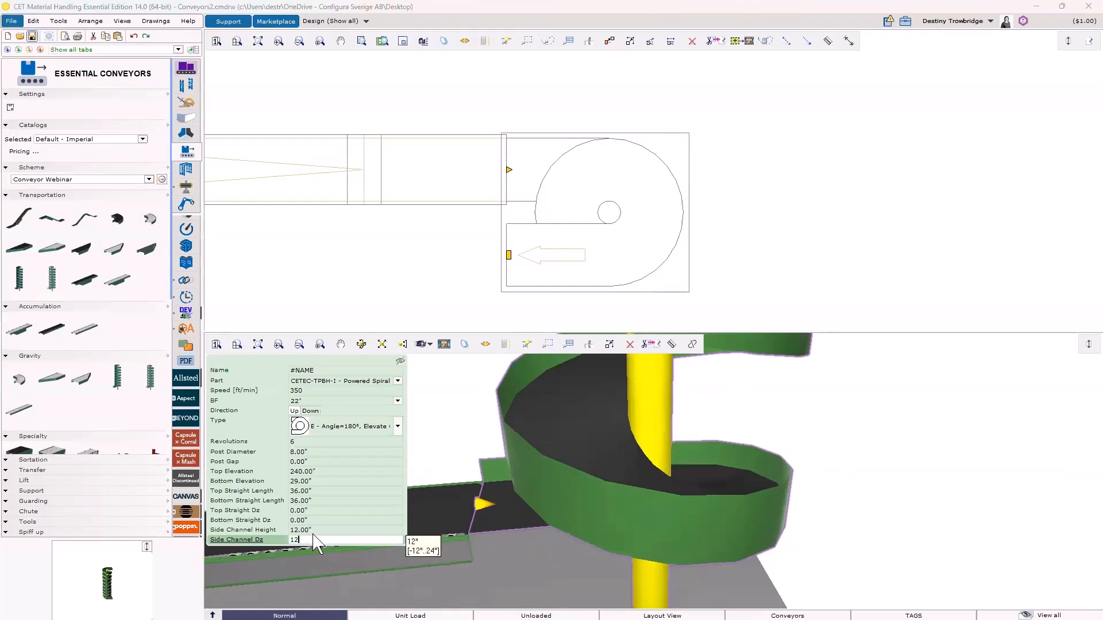
key(Return)
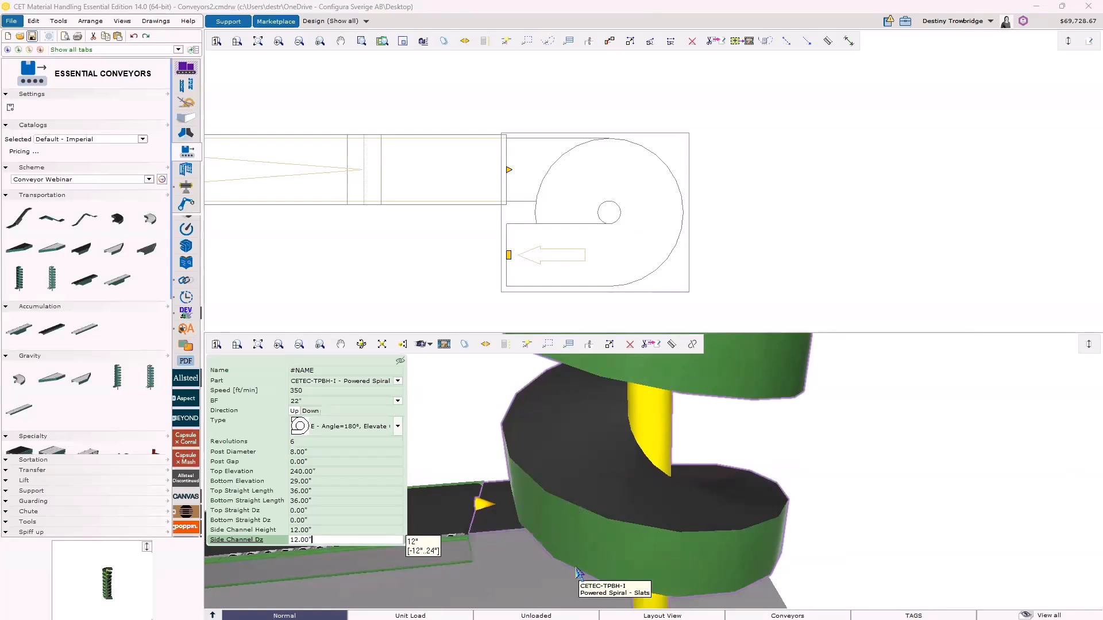
- Set the spiral's Side Channel Dz to 0 inches
drag(321, 540, 239, 539)
text(0)
key(Return)
middle_drag(595, 536, 598, 519)
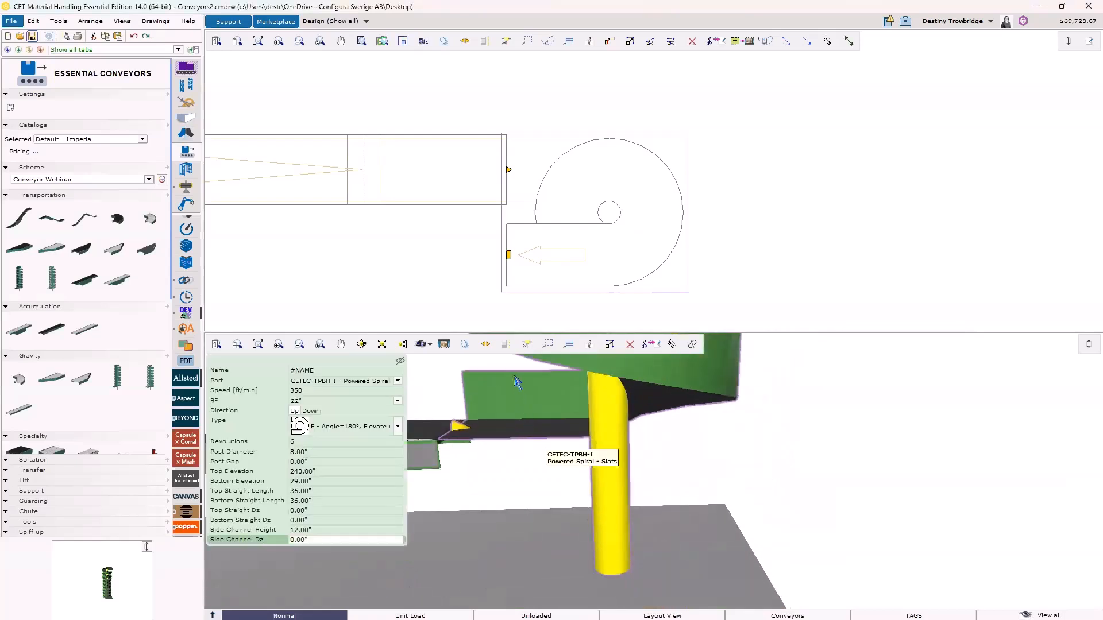
- Set the spiral's Side Channel Dz back to 6 inches
scroll(560, 495, down, 5)
middle_drag(567, 464, 566, 473)
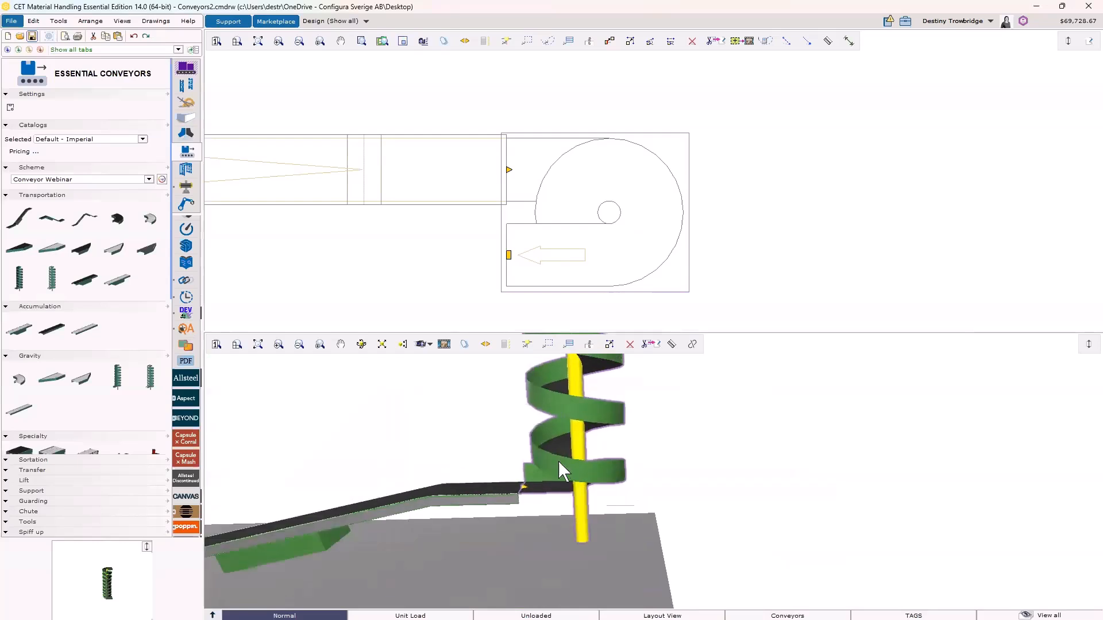
scroll(551, 466, up, 2)
scroll(548, 461, up, 1)
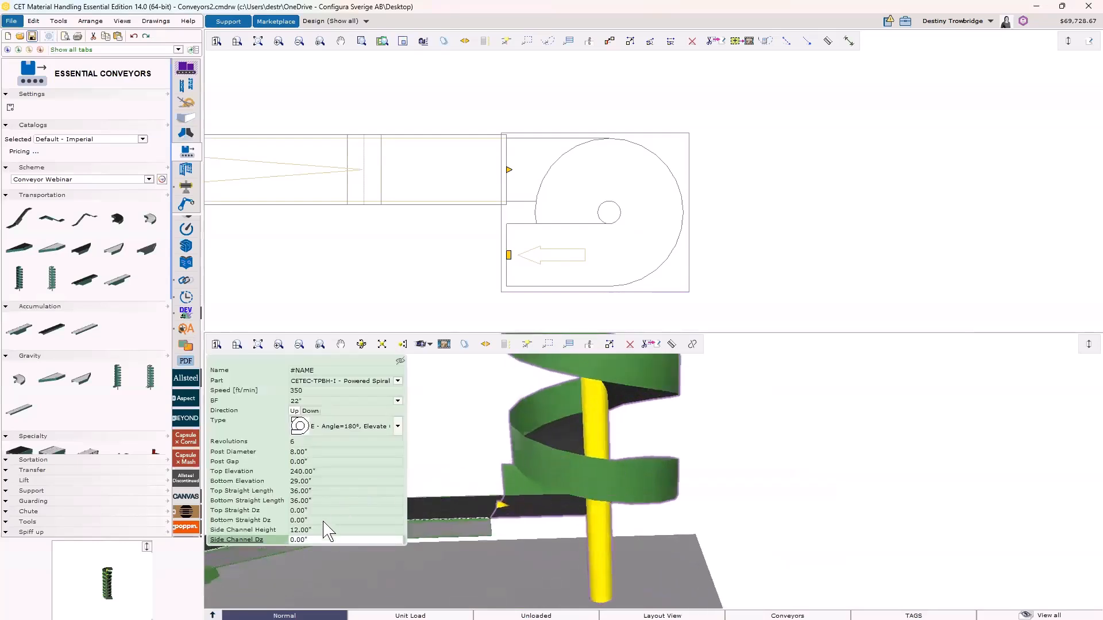
click(316, 538)
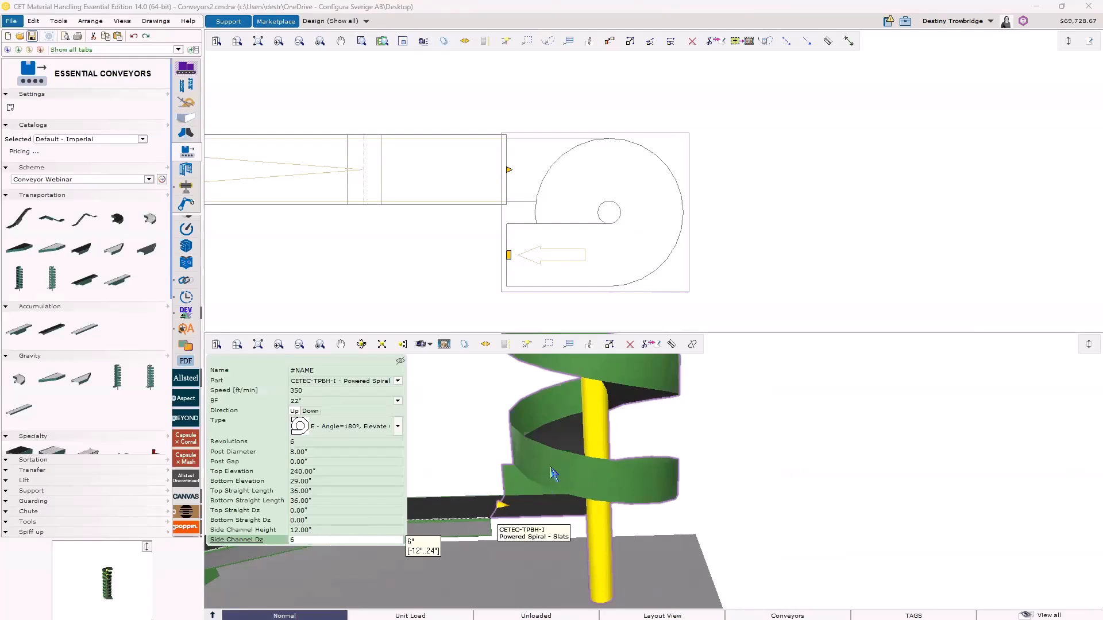
key(Return)
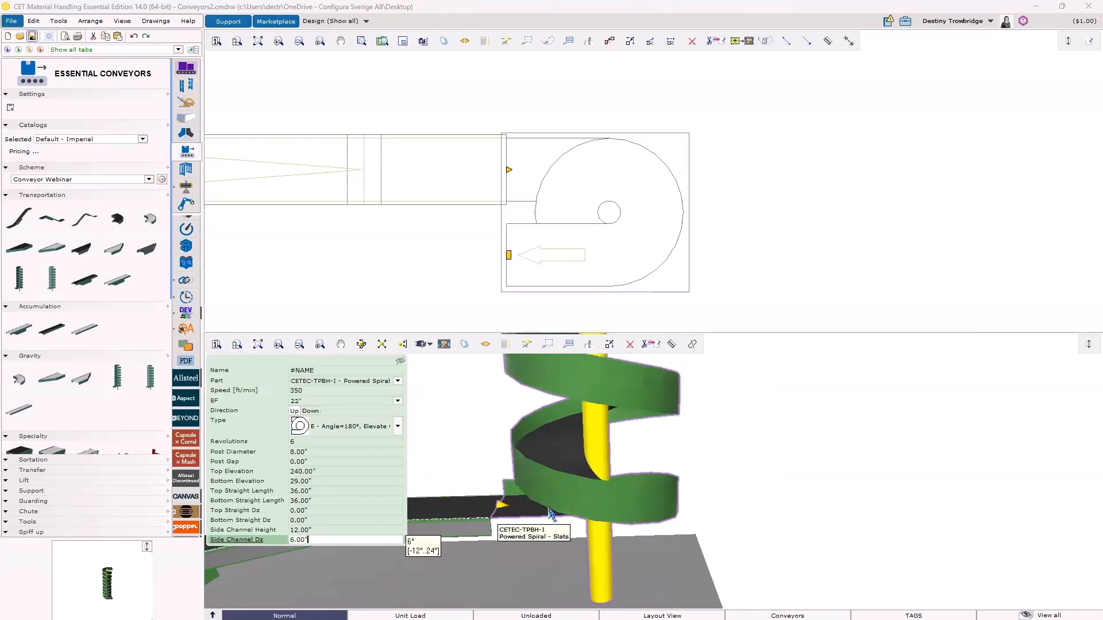
- Set the spiral's Top Straight Dz to 6 inches and inspect the top outlet section in 3D
middle_drag(585, 498, 636, 534)
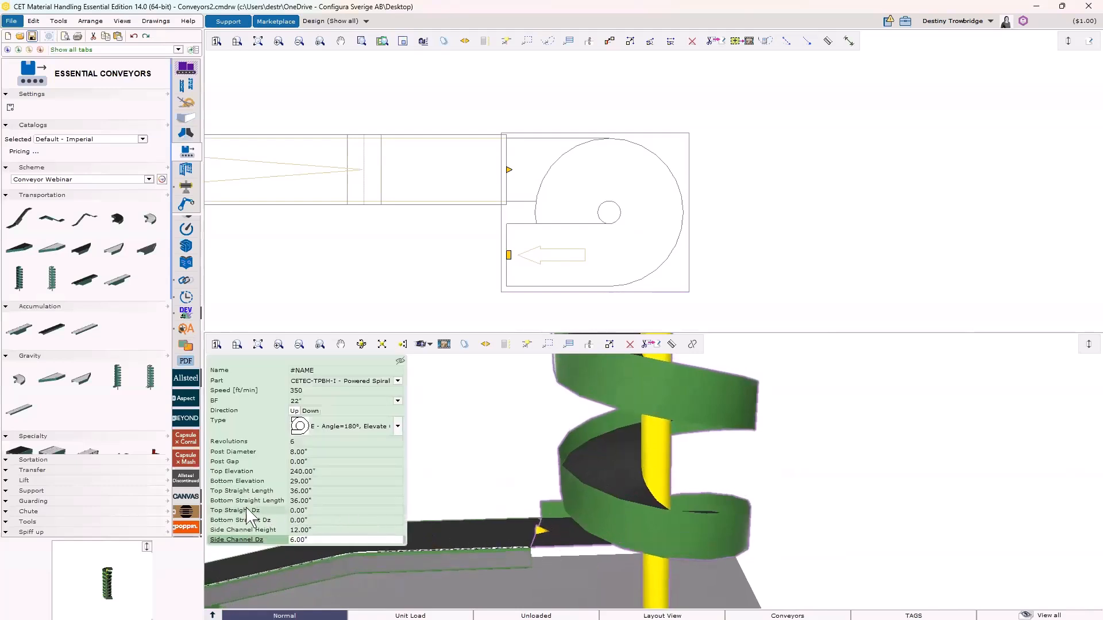
click(315, 510)
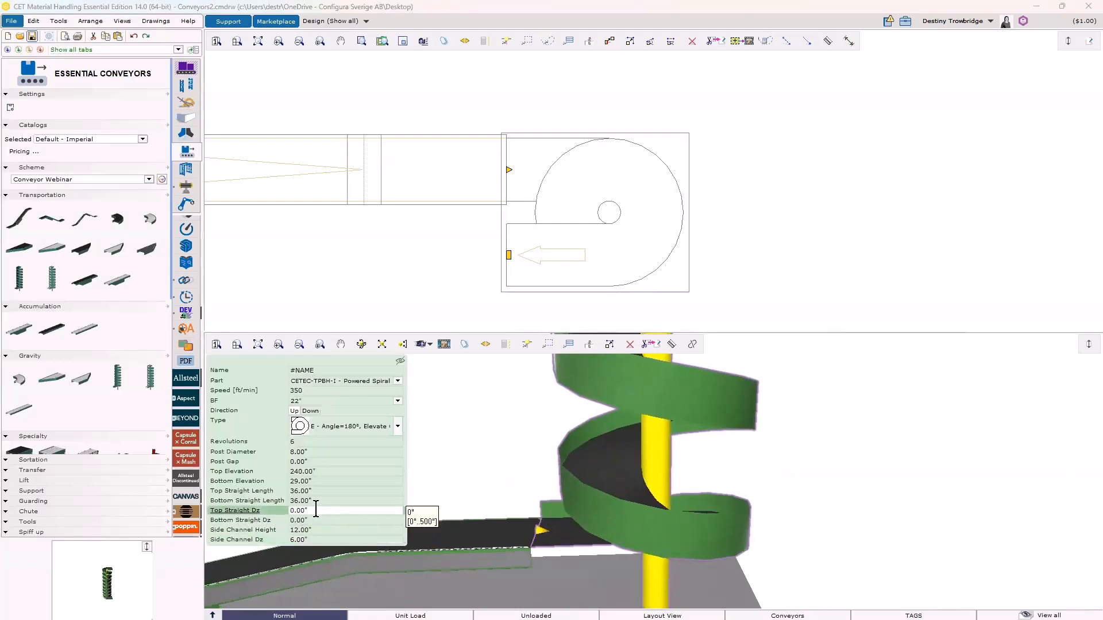
double_click(316, 510)
text(6)
scroll(598, 558, down, 3)
scroll(598, 558, down, 4)
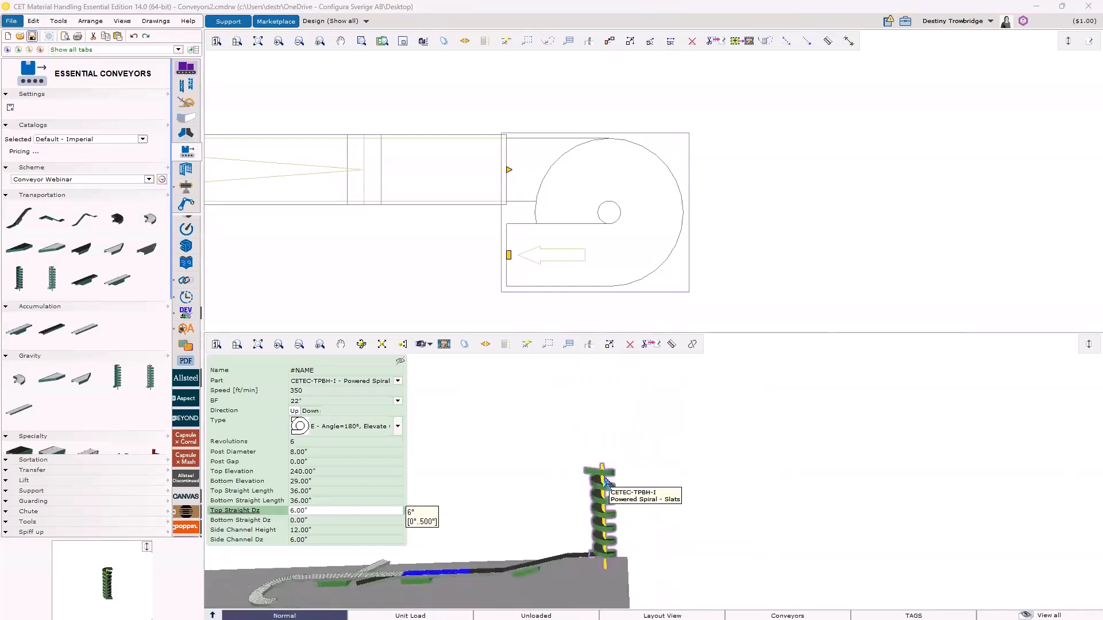
scroll(601, 481, up, 7)
middle_drag(573, 481, 665, 500)
click(575, 490)
scroll(519, 499, up, 4)
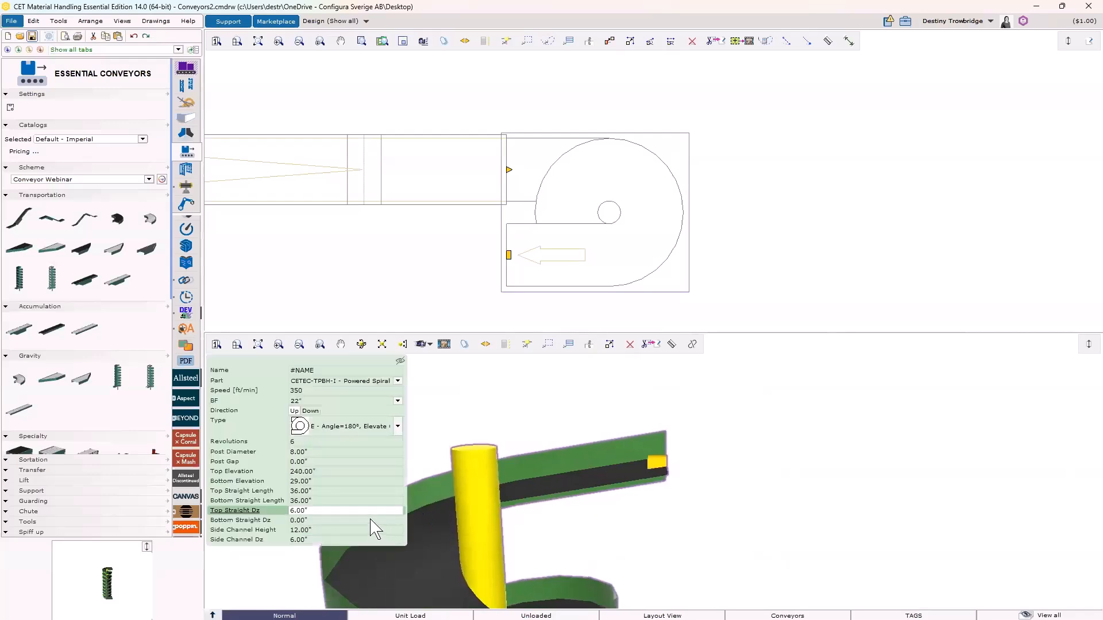
- Try 12 inches for the powered spiral's Top Straight Dz and set it back to 0 inches
click(328, 510)
text(12)
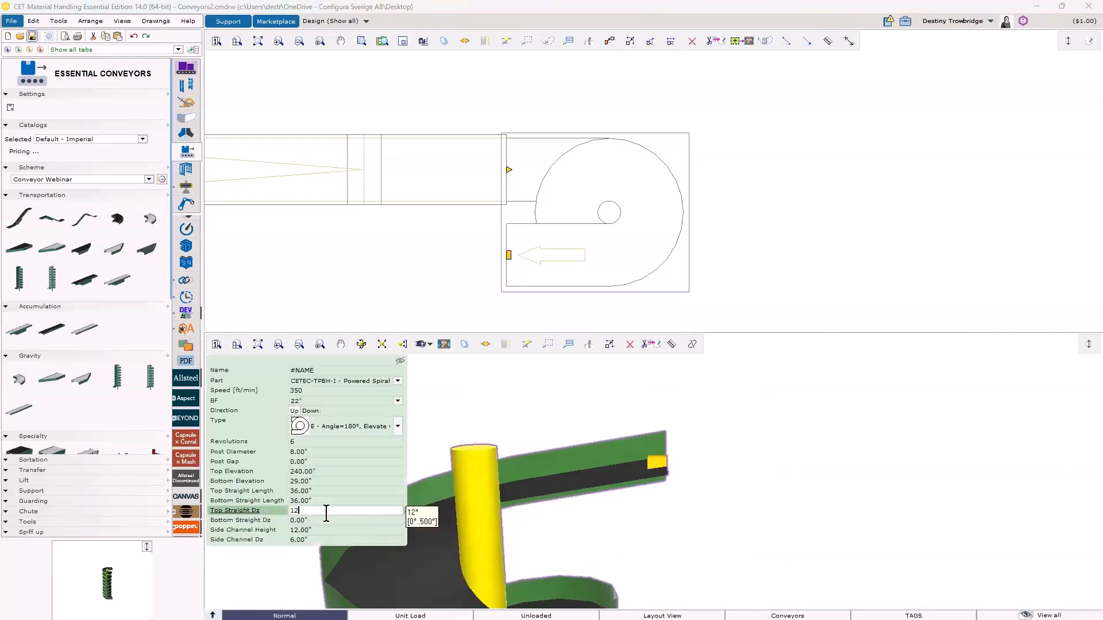
drag(310, 510, 217, 522)
text(0.00")
click(606, 504)
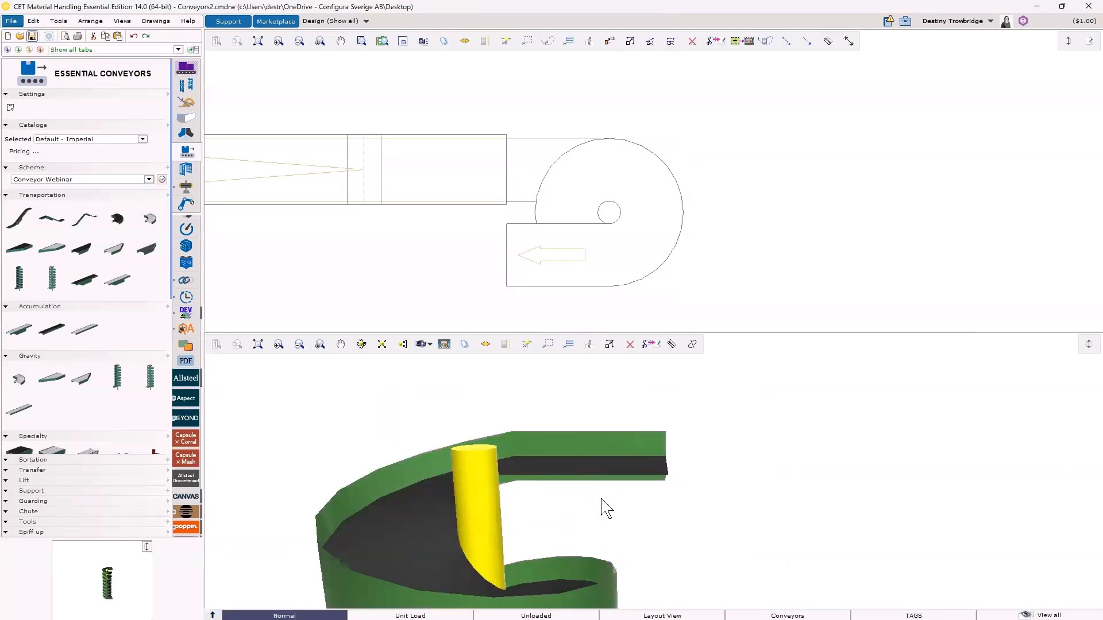
scroll(391, 440, down, 5)
click(407, 452)
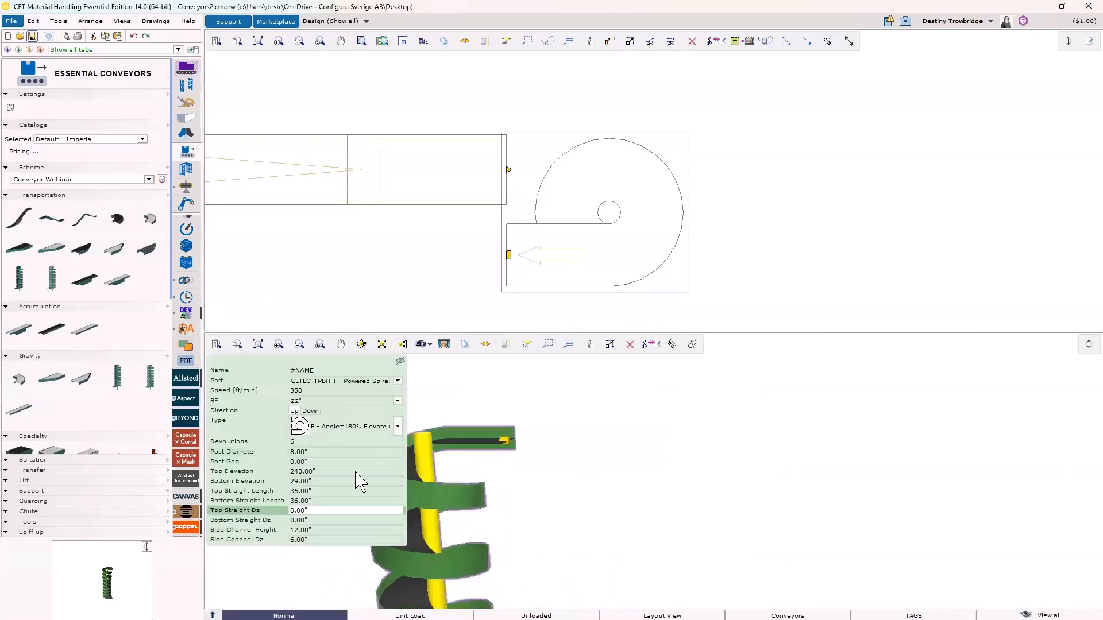
click(533, 388)
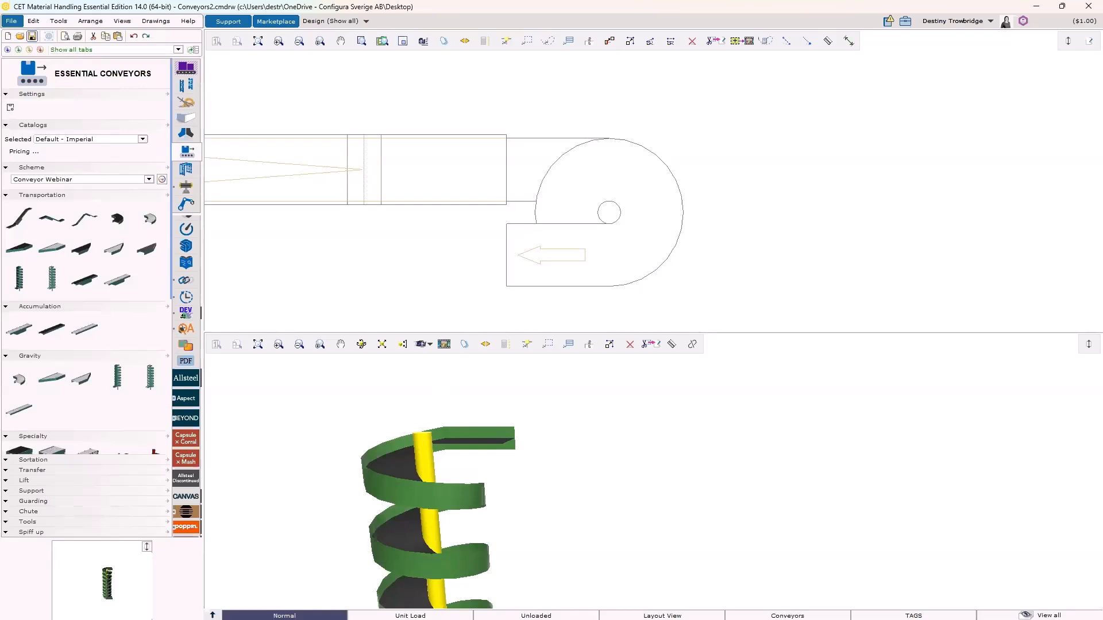
- Connect a 144-inch Straight Accumulation Unit to the open end of the curve at the start of the line
click(19, 330)
scroll(525, 198, down, 3)
scroll(525, 198, down, 4)
middle_drag(339, 252, 506, 298)
scroll(506, 298, up, 4)
click(409, 255)
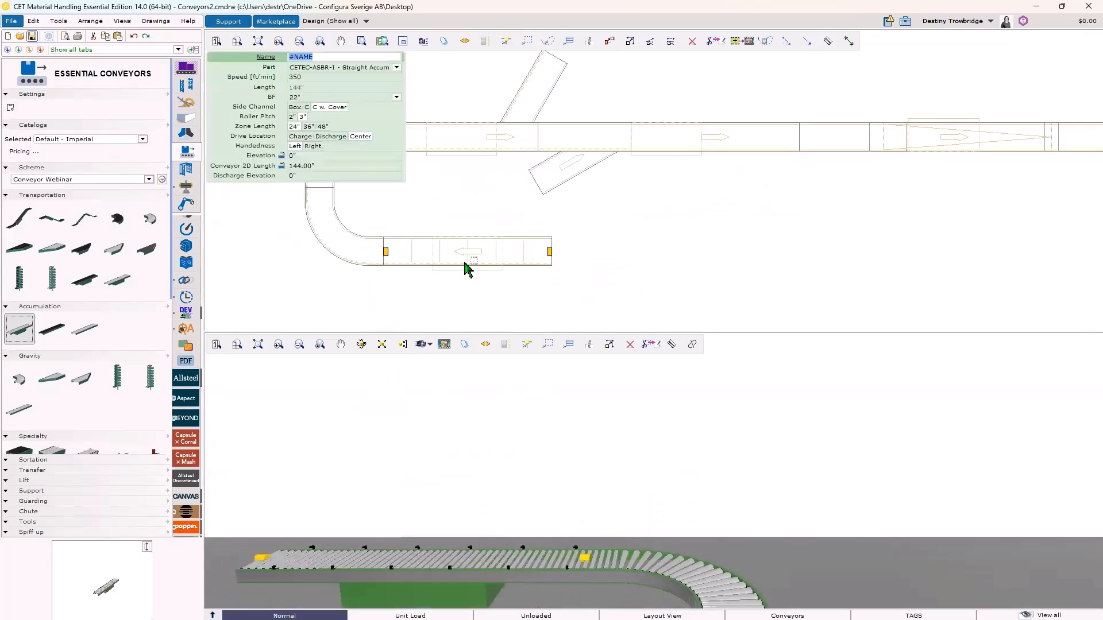
key(Escape)
- Examine the new accumulation unit, its rollers and its zone divisions in the 3D and plan views
scroll(453, 528, down, 3)
scroll(448, 548, up, 2)
middle_drag(446, 554, 653, 576)
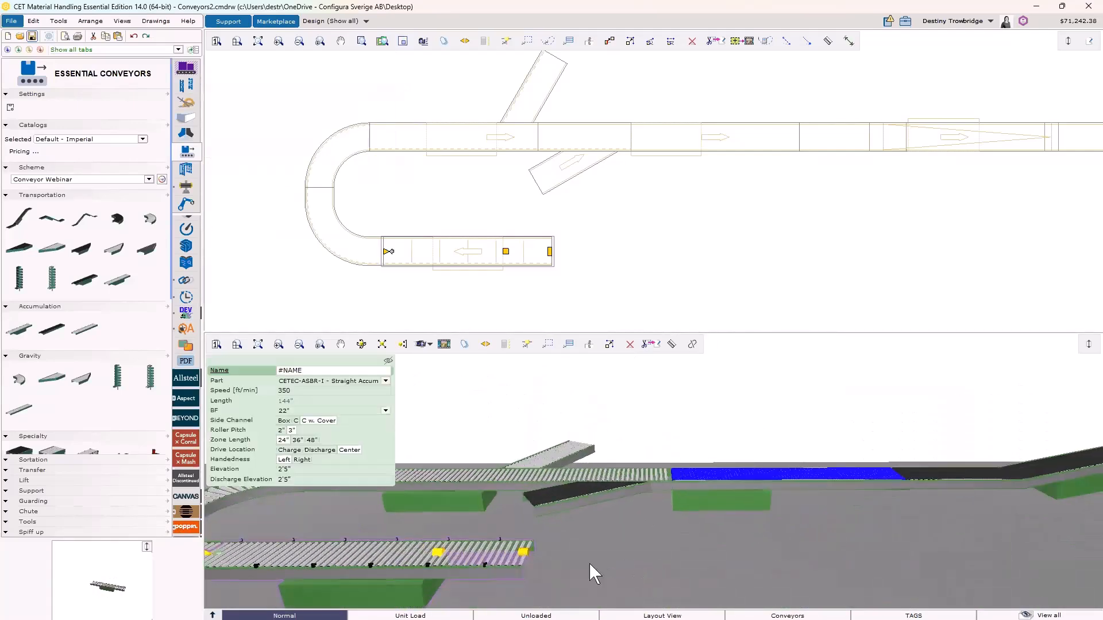
right_drag(588, 564, 674, 559)
middle_drag(675, 559, 660, 556)
scroll(546, 530, up, 2)
right_drag(540, 530, 667, 543)
scroll(443, 273, up, 3)
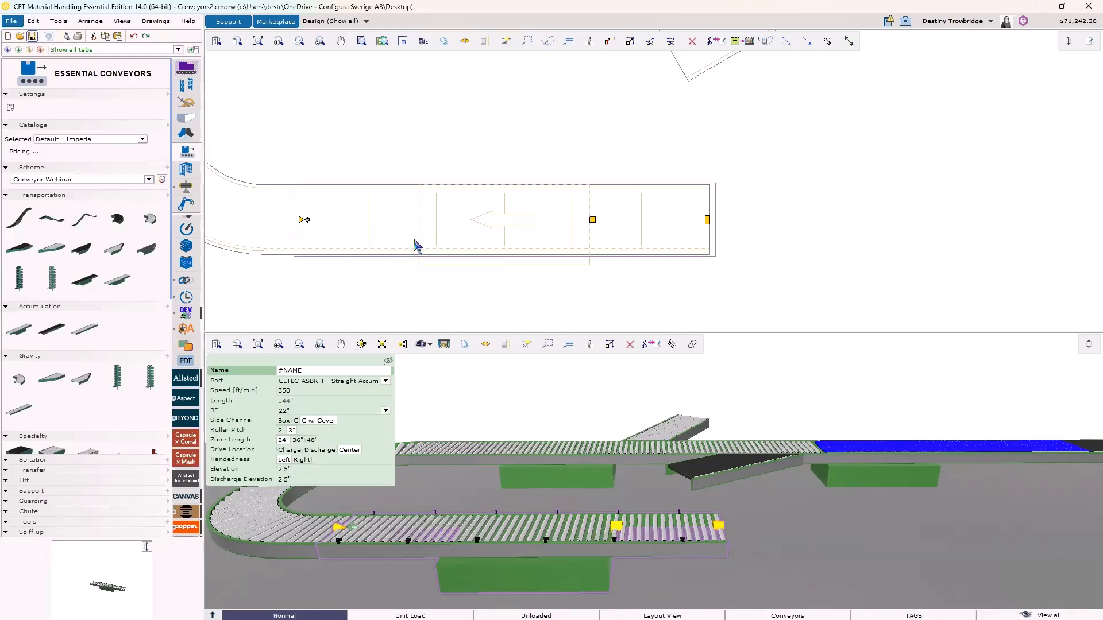
- Try zone lengths of 36 and 48 inches on the Straight Accumulation Unit and return it to 24 inches
click(449, 240)
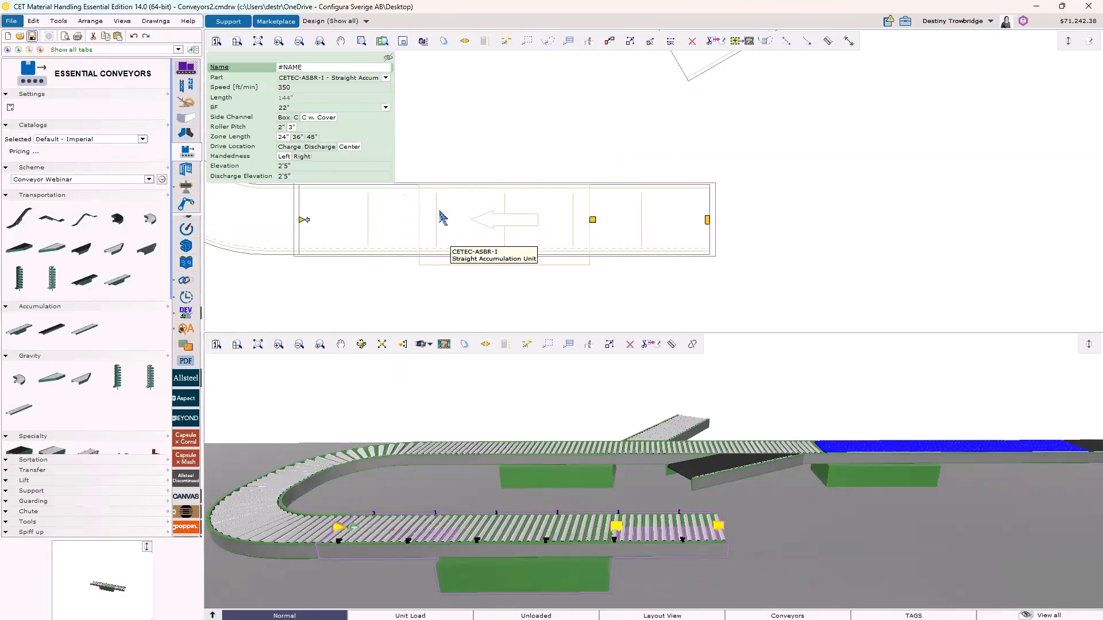
click(298, 137)
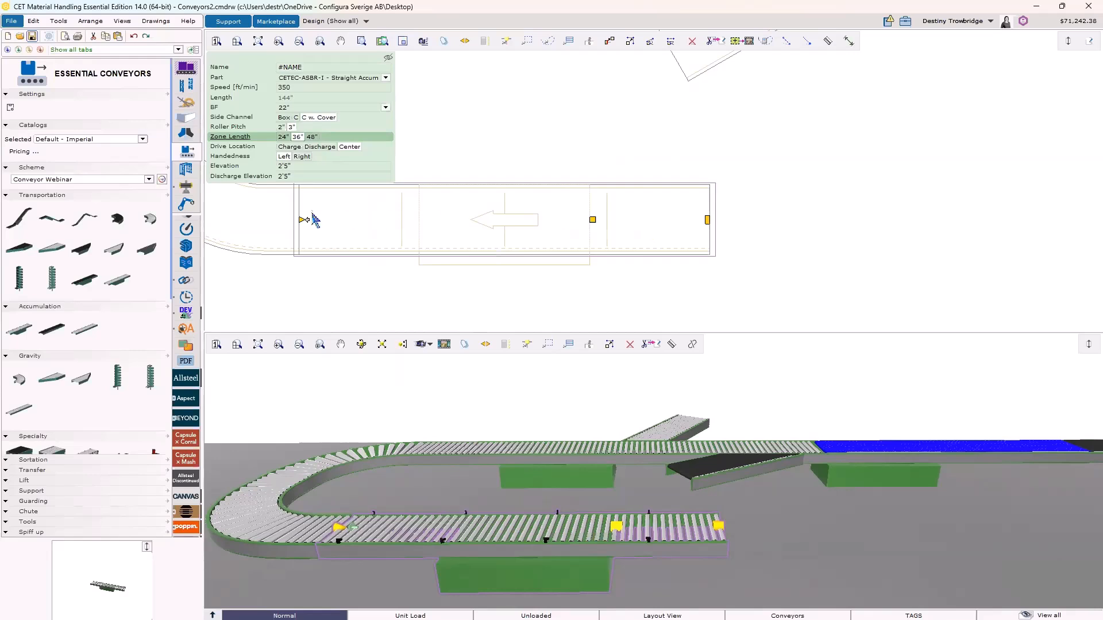
click(311, 137)
click(282, 136)
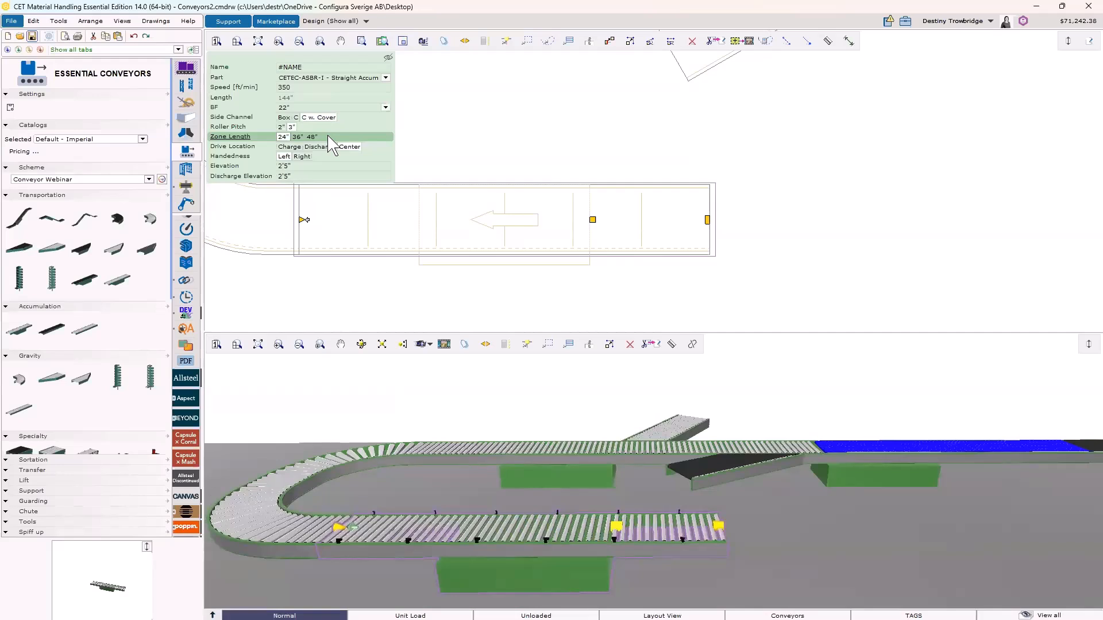
click(413, 177)
- Connect a 144-inch Straight Segmented Belt Accumulation Unit to the free end of the Straight Accumulation Unit
click(52, 329)
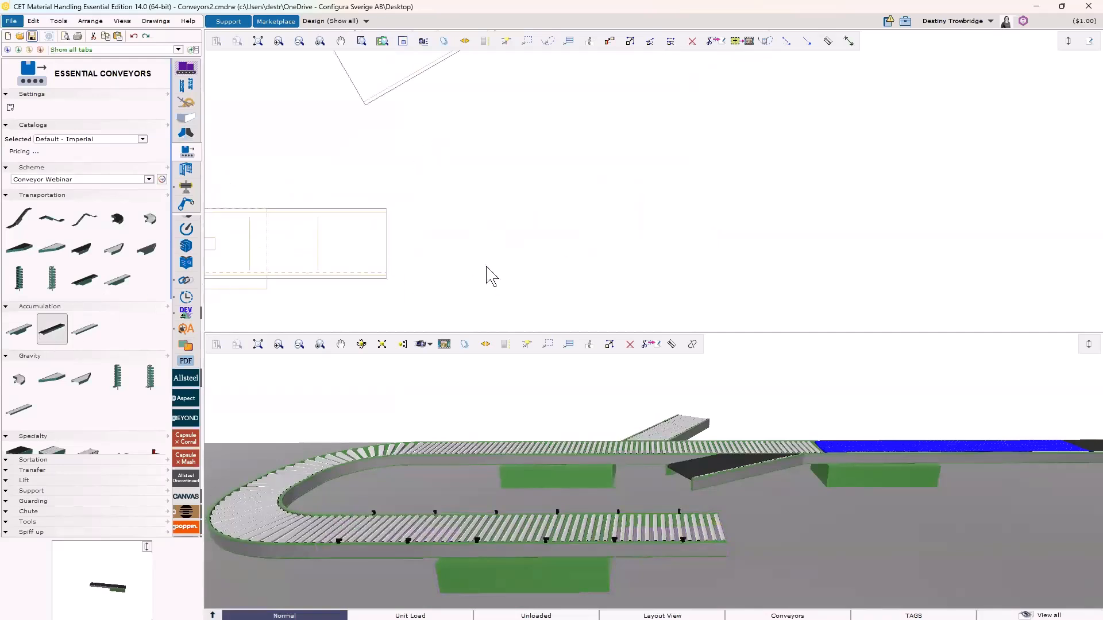
click(416, 266)
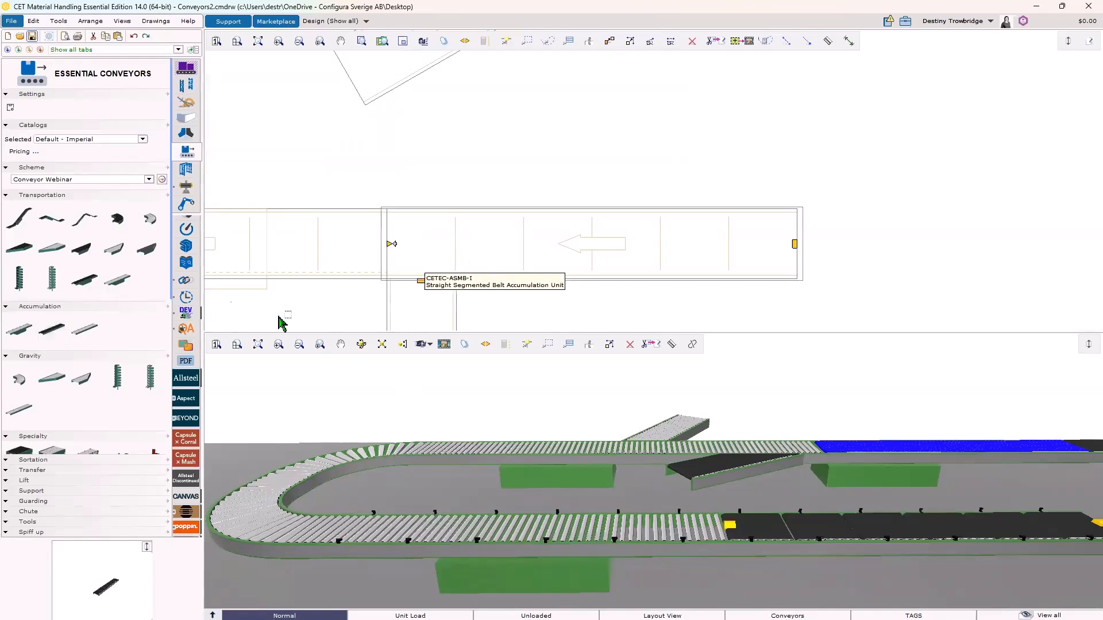
scroll(562, 527, down, 2)
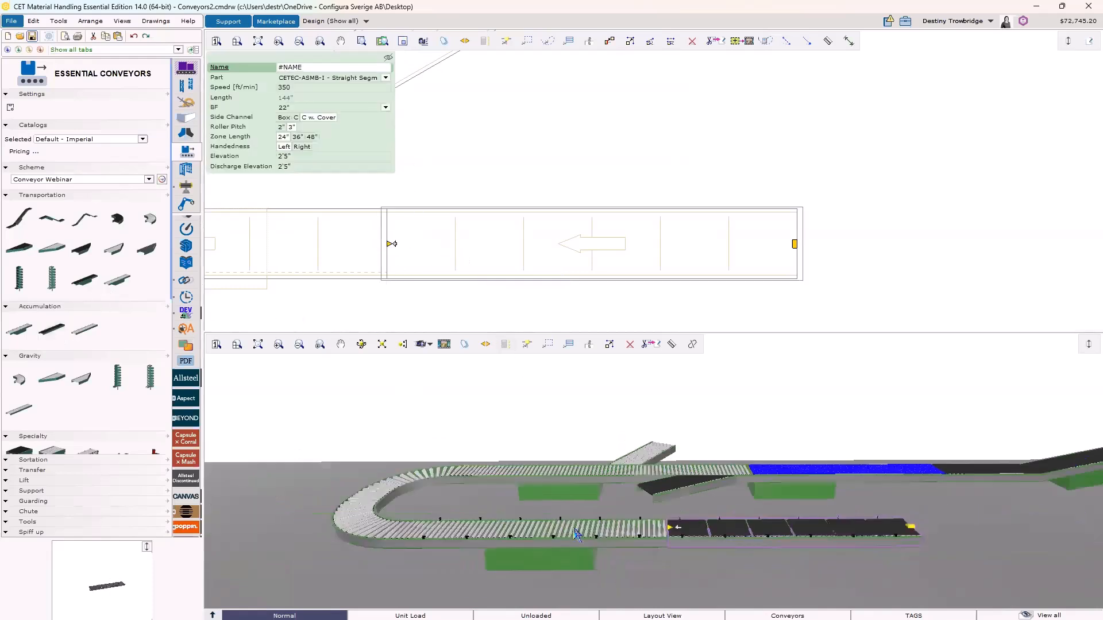
scroll(670, 515, up, 2)
middle_drag(669, 515, 552, 471)
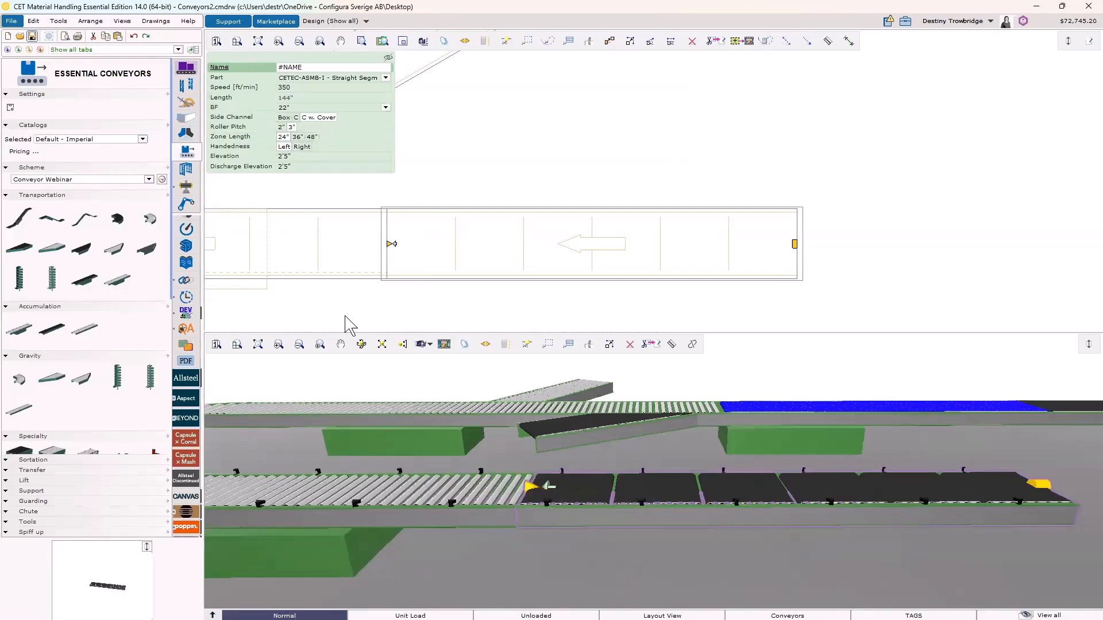
- Connect a 144-inch Straight MDR Accumulation Unit to the free end of the segmented belt accumulation unit
click(85, 330)
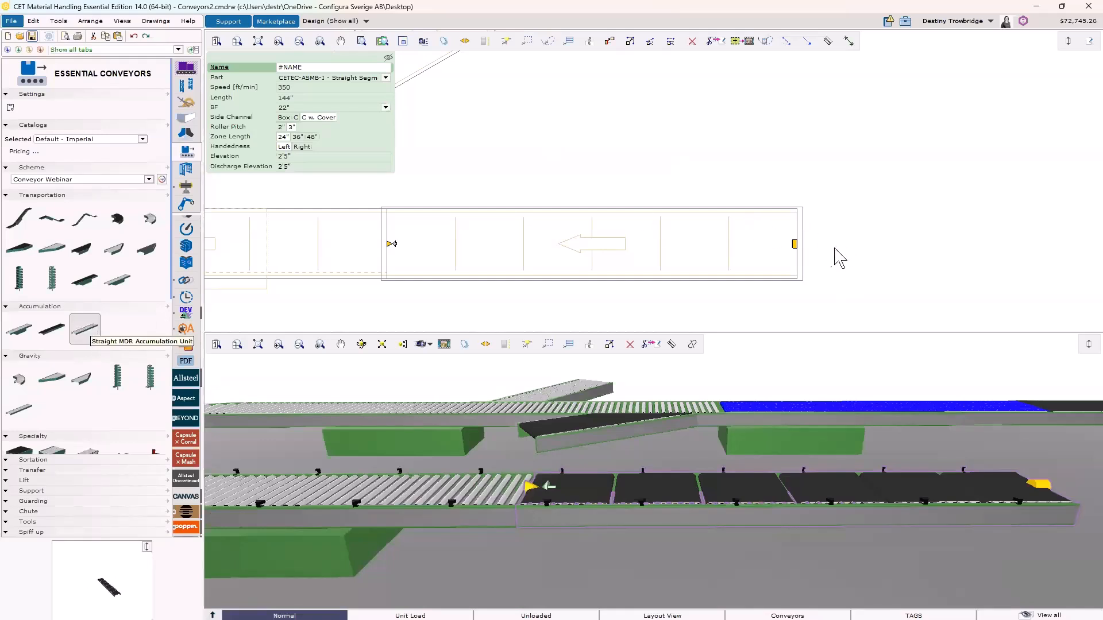
click(814, 260)
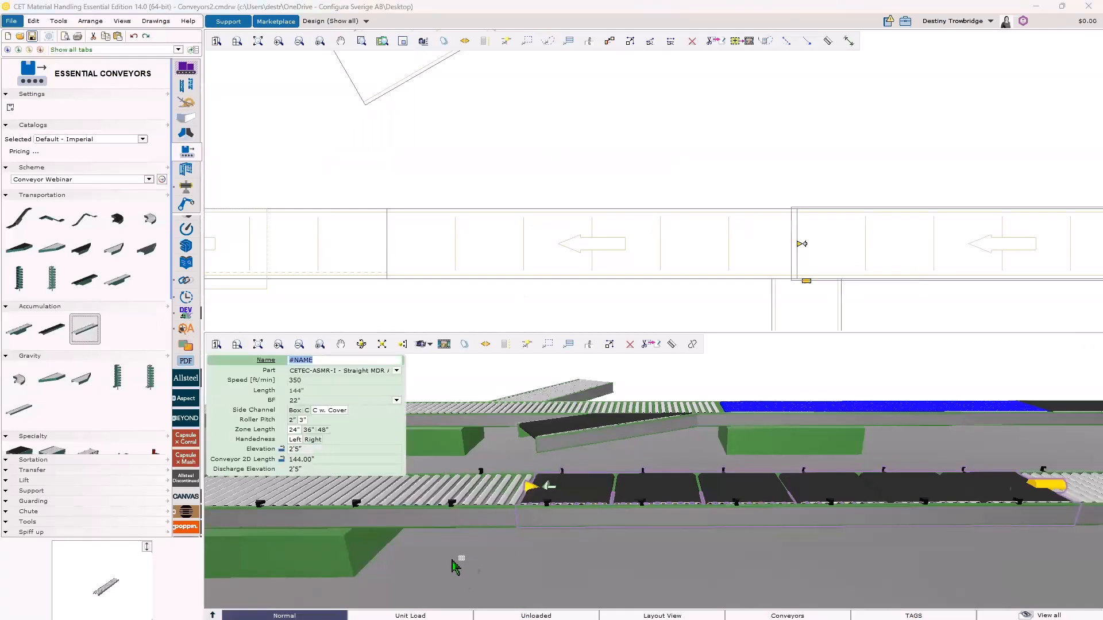
scroll(456, 568, down, 4)
scroll(919, 595, up, 4)
key(Escape)
scroll(509, 505, down, 2)
scroll(539, 503, up, 3)
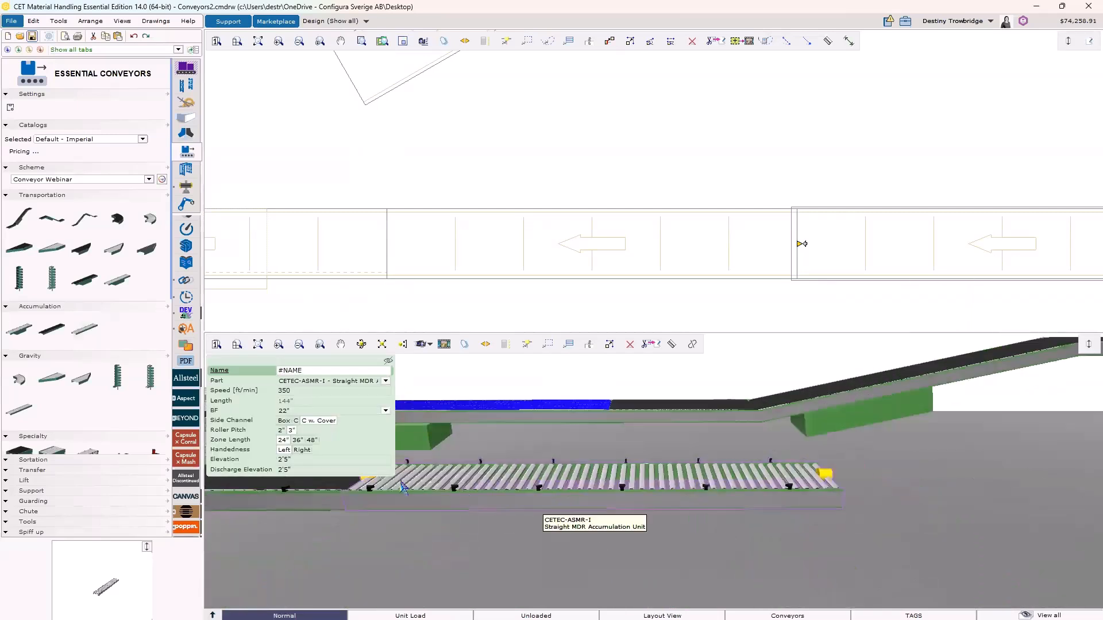
scroll(673, 491, down, 3)
middle_drag(275, 511, 380, 524)
scroll(748, 499, up, 4)
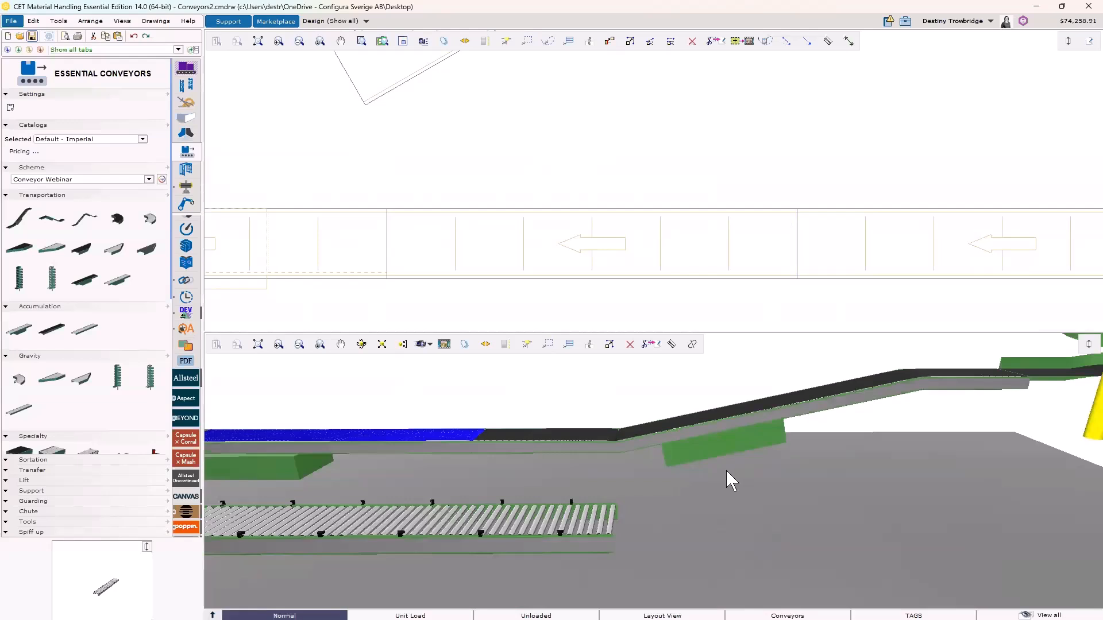
scroll(540, 428, down, 3)
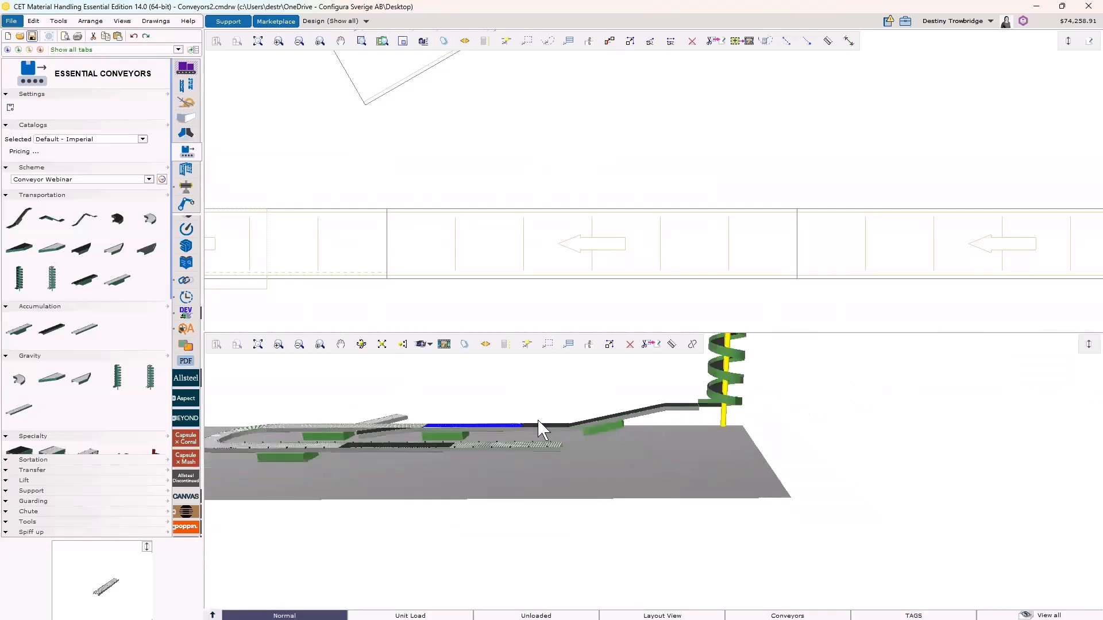
- Connect a Camel Belted Unit with a 460-inch 2D length to the free end of the MDR accumulation unit
click(76, 226)
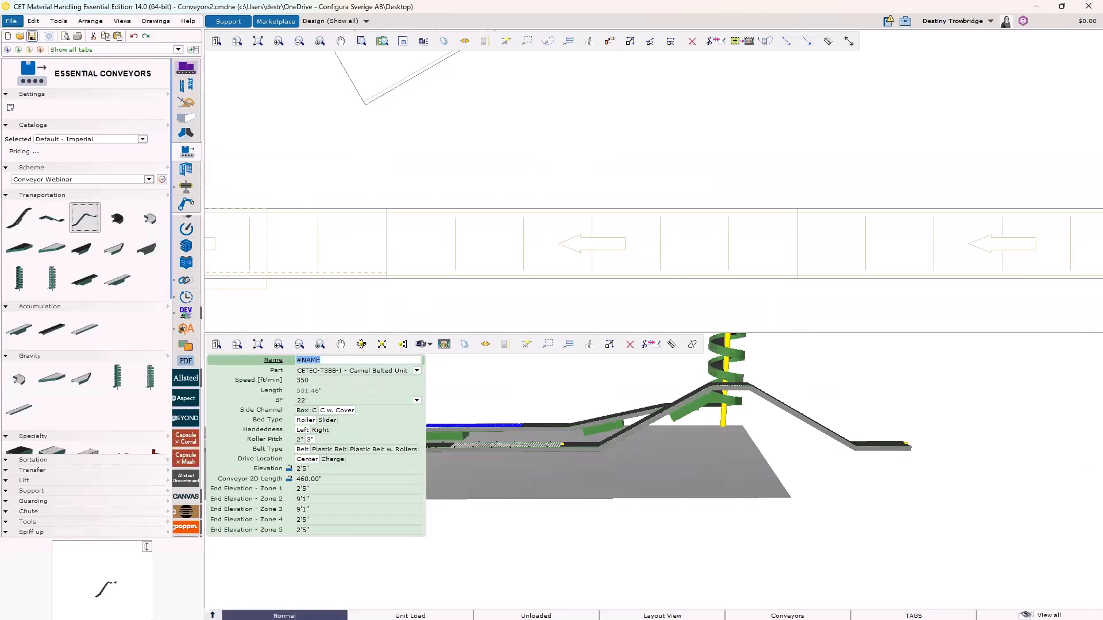
click(562, 444)
scroll(716, 450, up, 2)
middle_drag(716, 451, 741, 470)
scroll(741, 470, up, 2)
scroll(551, 212, down, 3)
middle_drag(752, 249, 206, 257)
middle_drag(743, 292, 699, 309)
scroll(677, 301, down, 2)
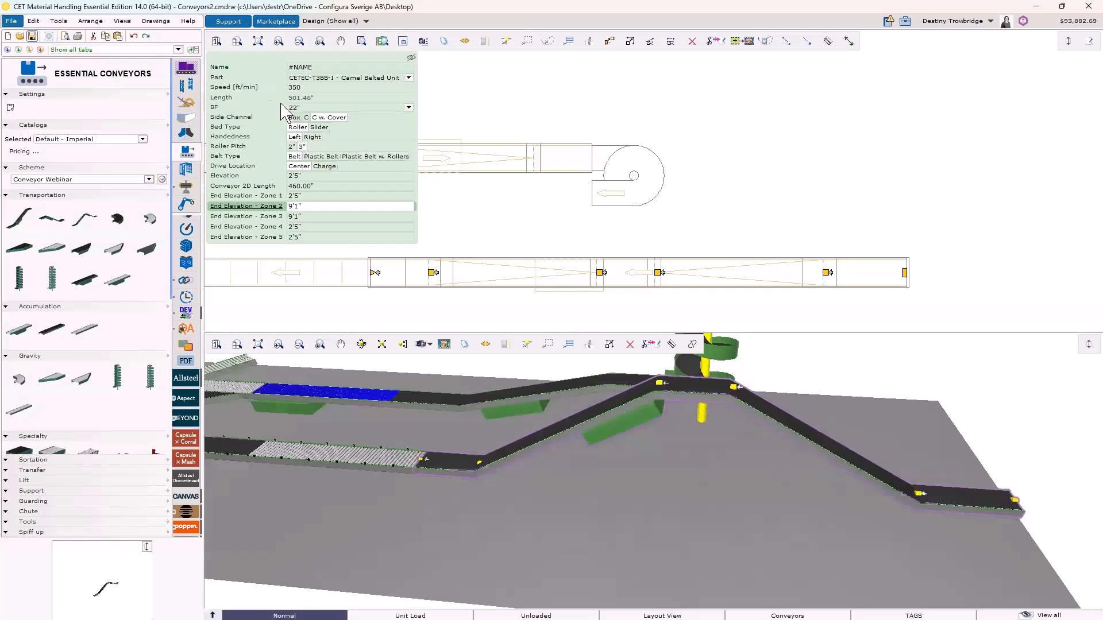
click(319, 98)
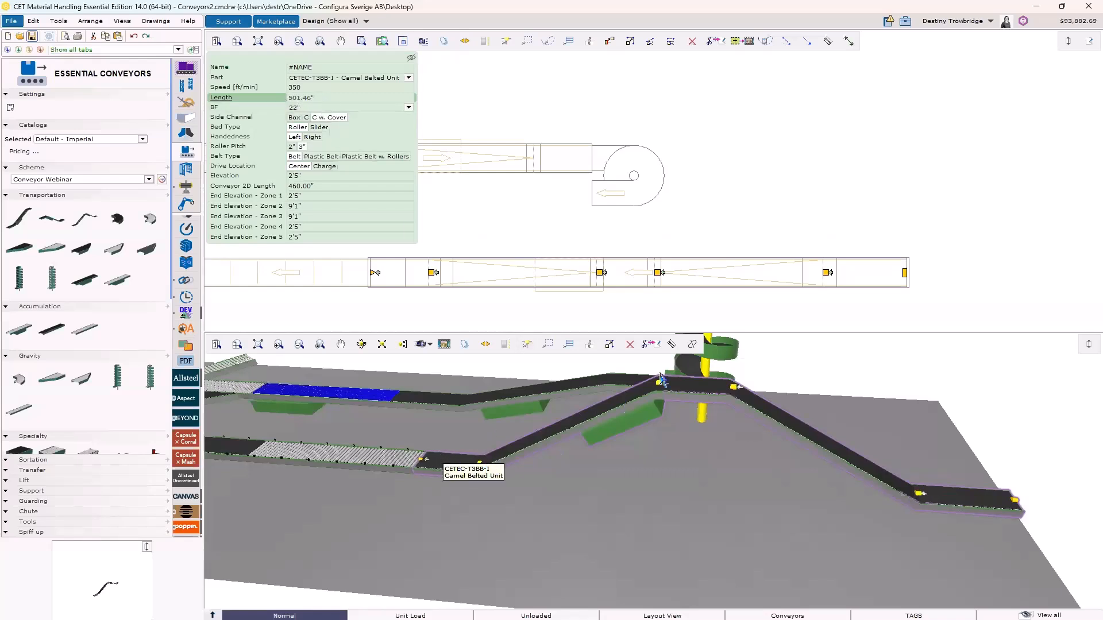
click(591, 454)
- Connect a Straight Gravity Unit to the free end of the Camel Belted Unit and stretch it to about 78 inches
scroll(550, 467, down, 3)
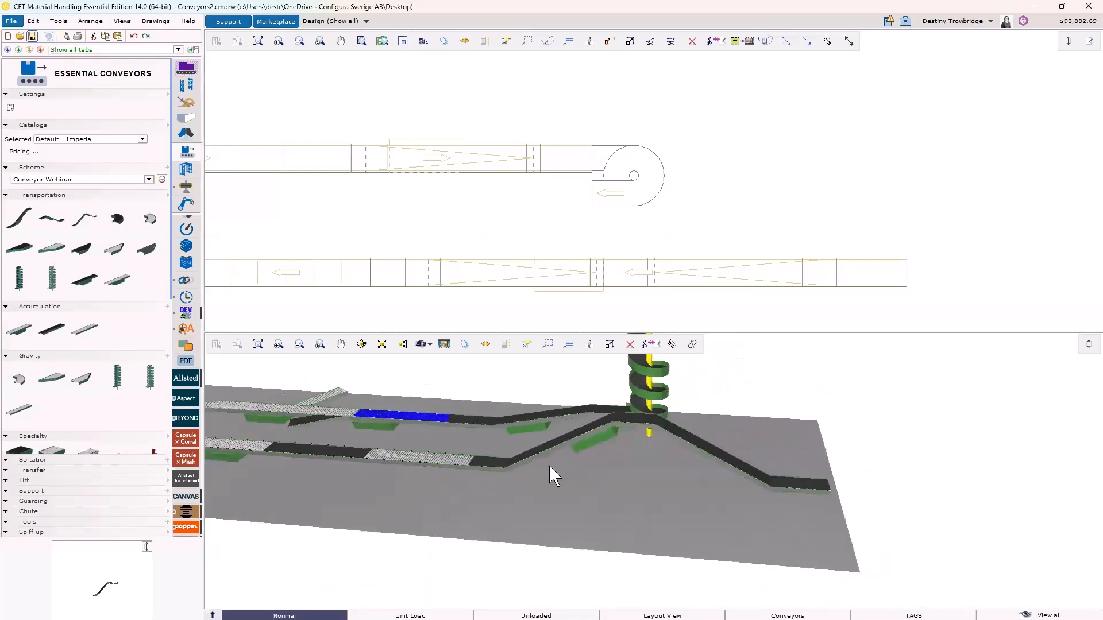
scroll(888, 489, up, 5)
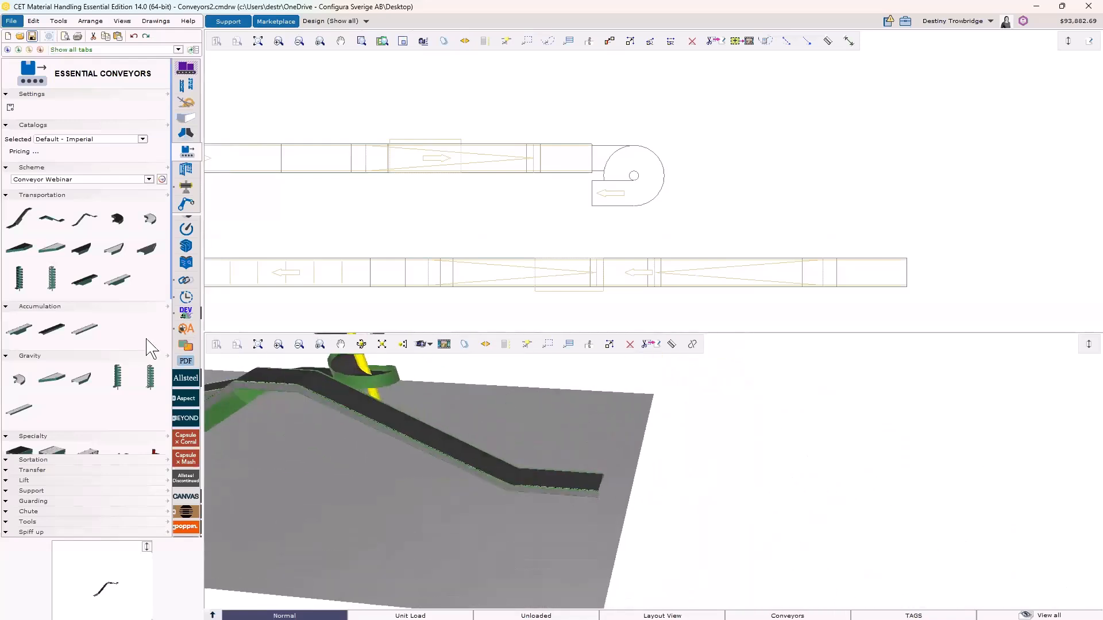
scroll(34, 299, down, 3)
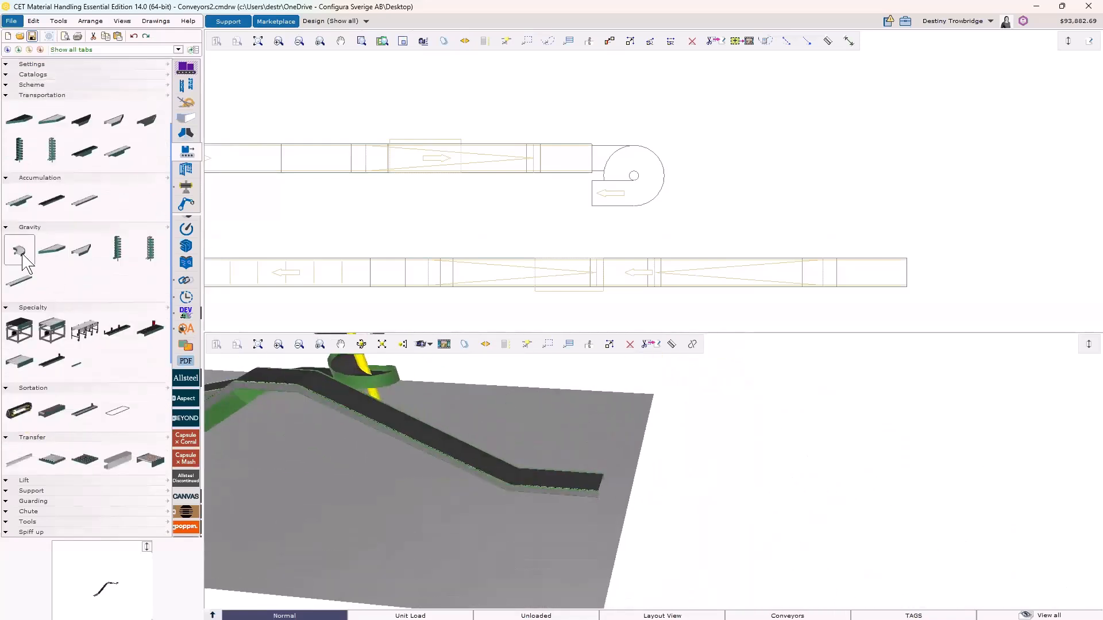
click(19, 280)
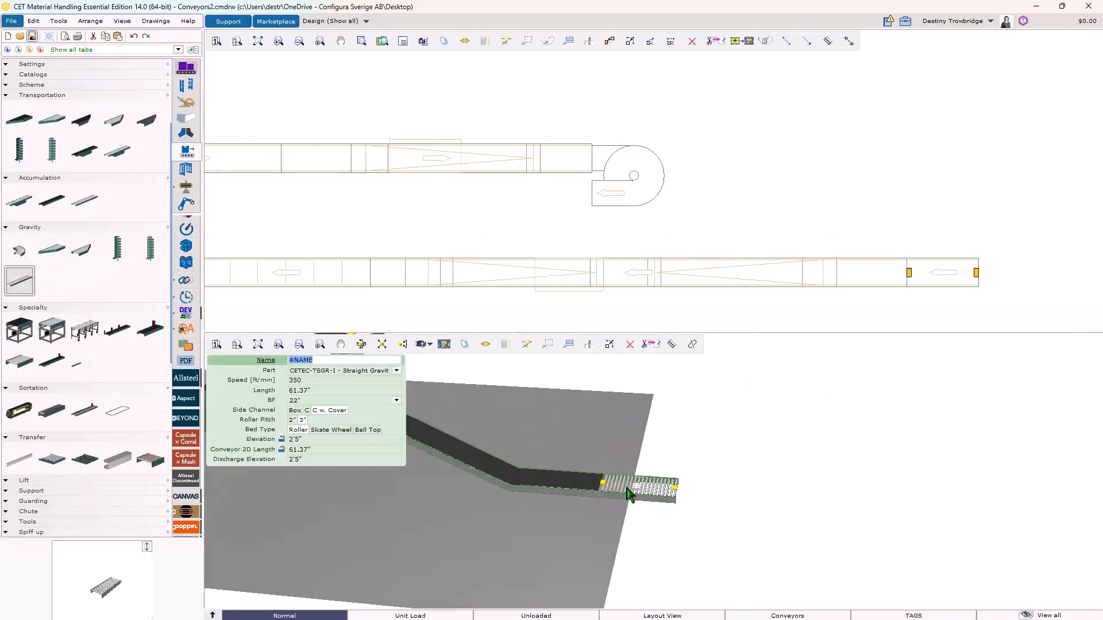
click(675, 488)
scroll(672, 505, up, 3)
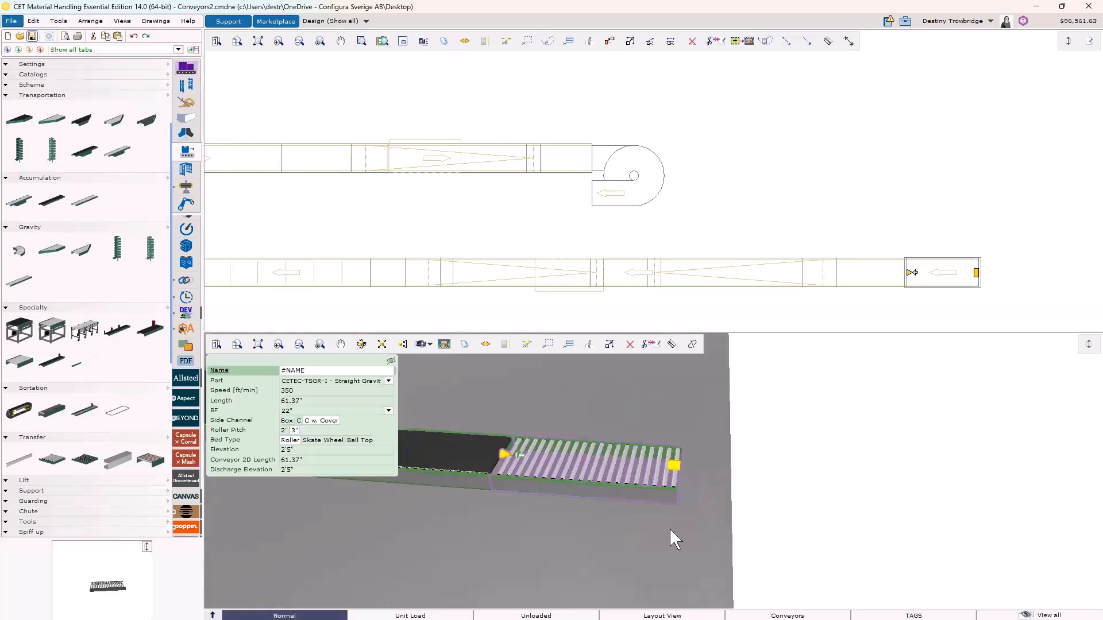
middle_drag(671, 529, 697, 529)
drag(673, 465, 732, 476)
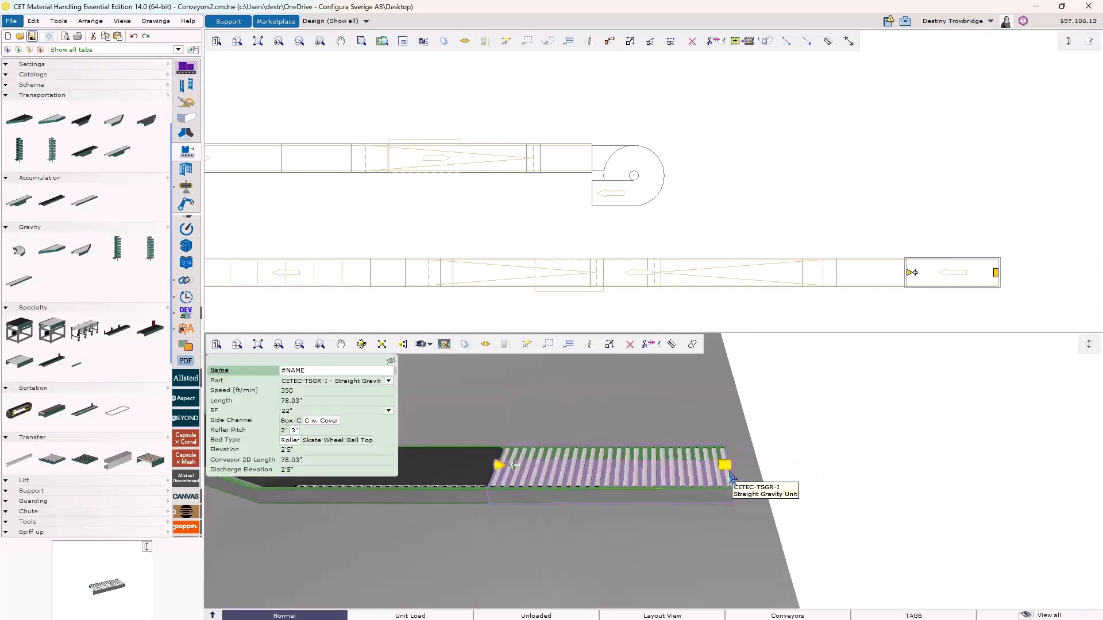
- Try the Skate Wheel and Ball Top bed types on the Straight Gravity Unit and return it to Roller
click(389, 381)
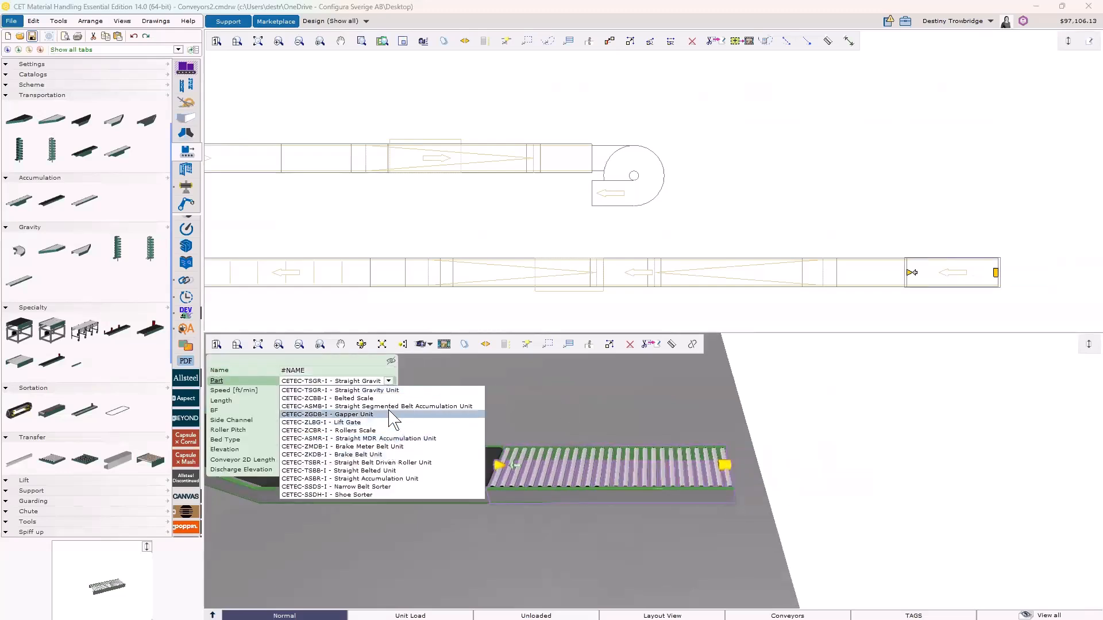
click(390, 382)
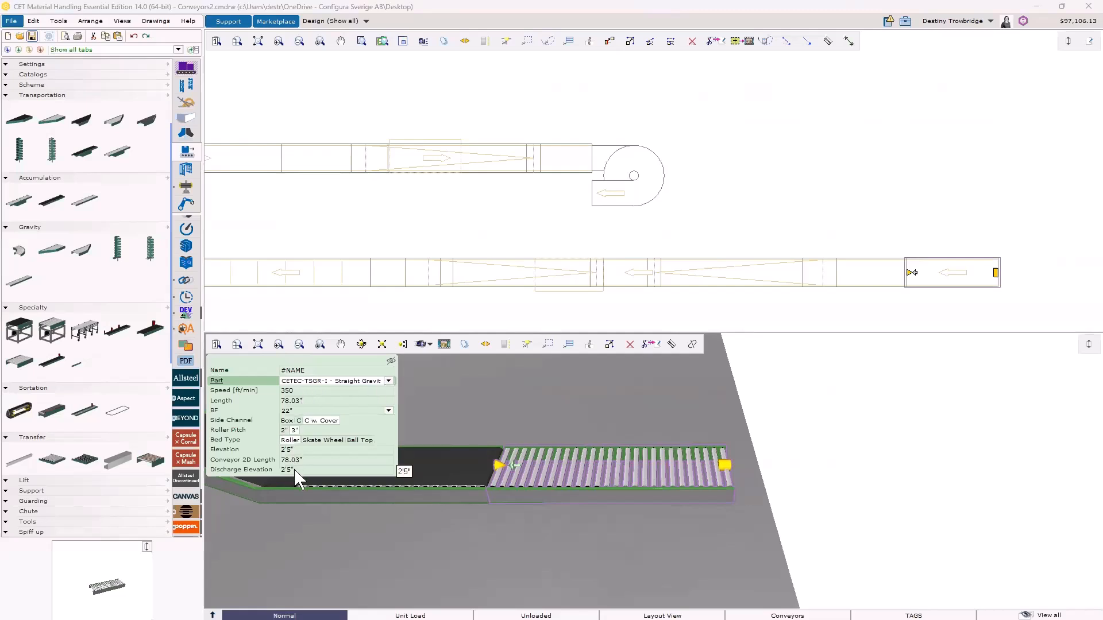
click(328, 440)
scroll(569, 480, up, 5)
middle_drag(569, 480, 540, 462)
click(358, 440)
scroll(524, 485, up, 5)
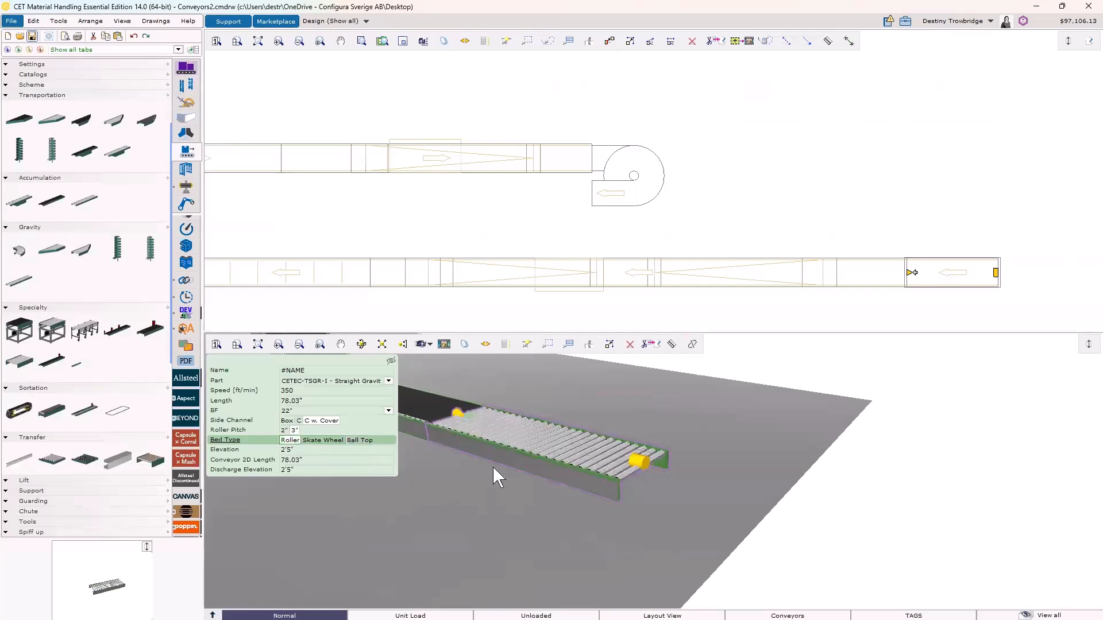
click(506, 477)
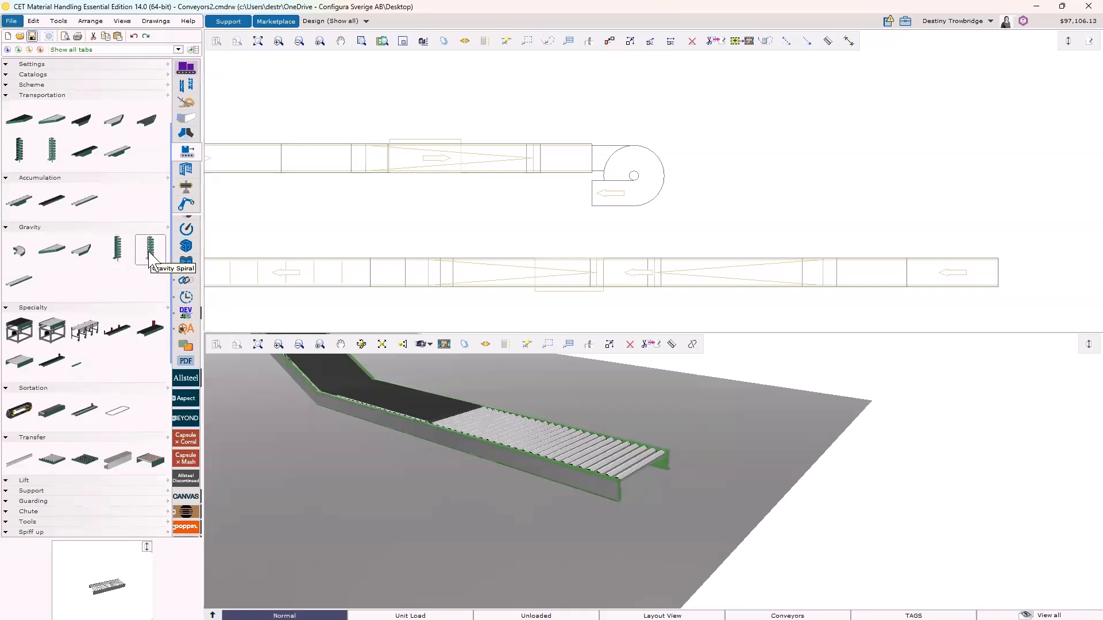
- Place a Chute Spiral of type A with 8 revolutions in the open area beyond the gravity unit
click(117, 248)
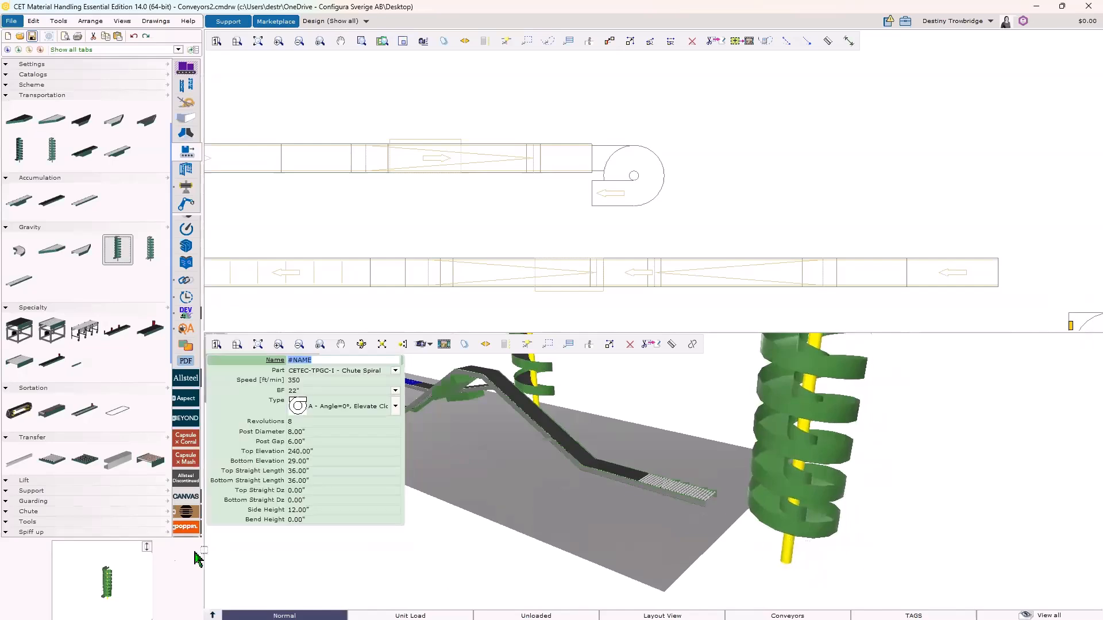
key(Escape)
middle_drag(401, 552, 636, 449)
scroll(733, 380, down, 5)
- Set the Chute Spiral's bend height to 6 inches
scroll(698, 445, up, 7)
scroll(702, 451, up, 4)
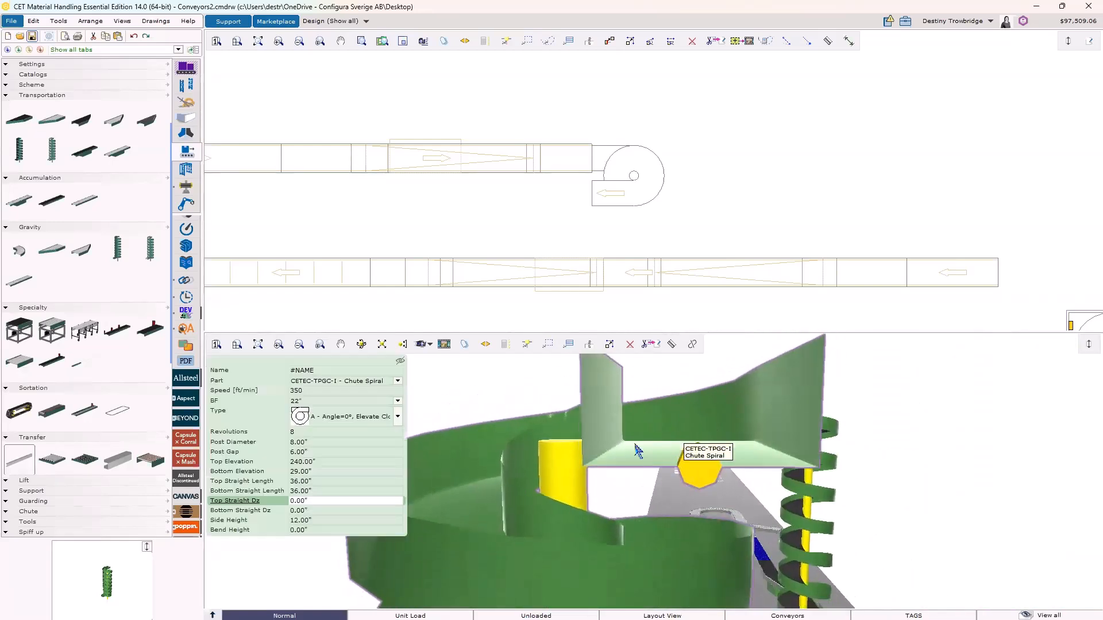
click(319, 528)
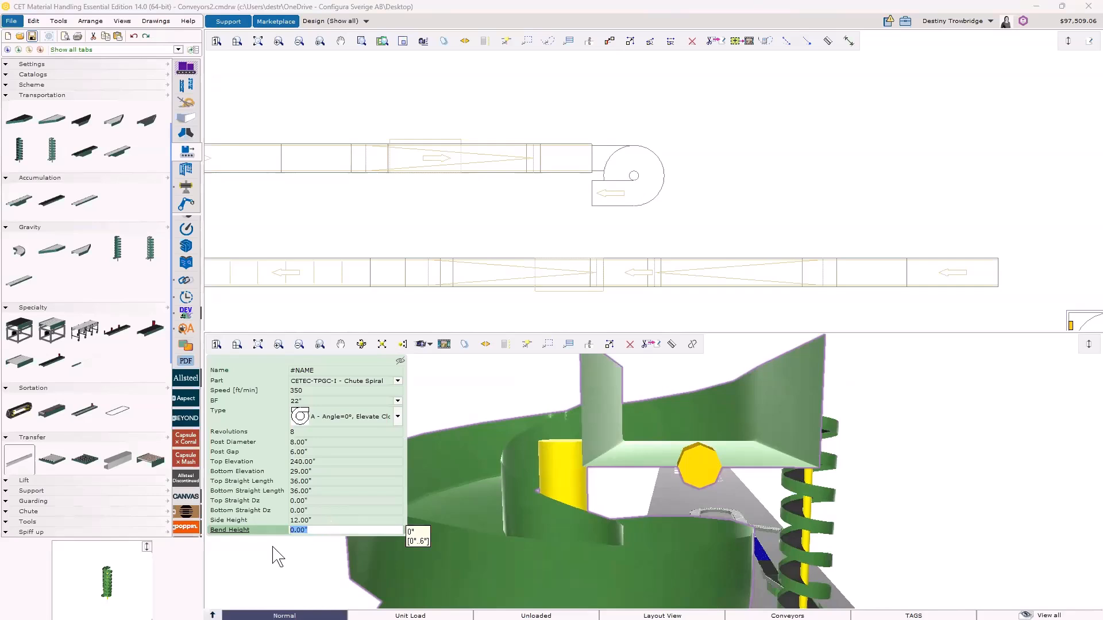
key(Return)
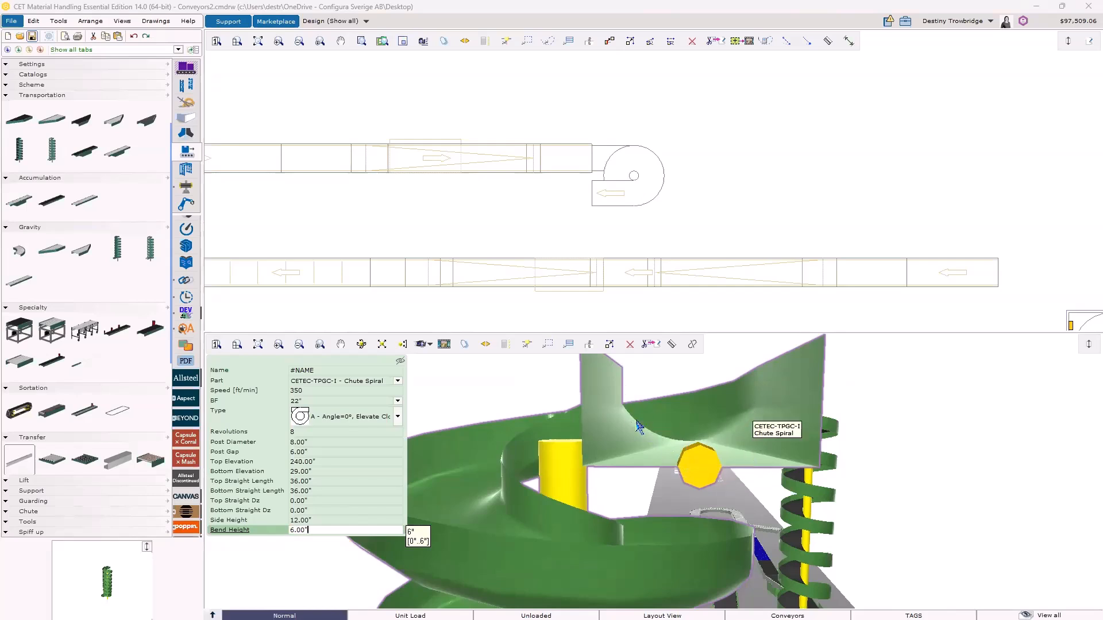
- Connect a 12-foot Expanding roller conveyor to the free end of the Straight Gravity Unit
scroll(17, 188, down, 3)
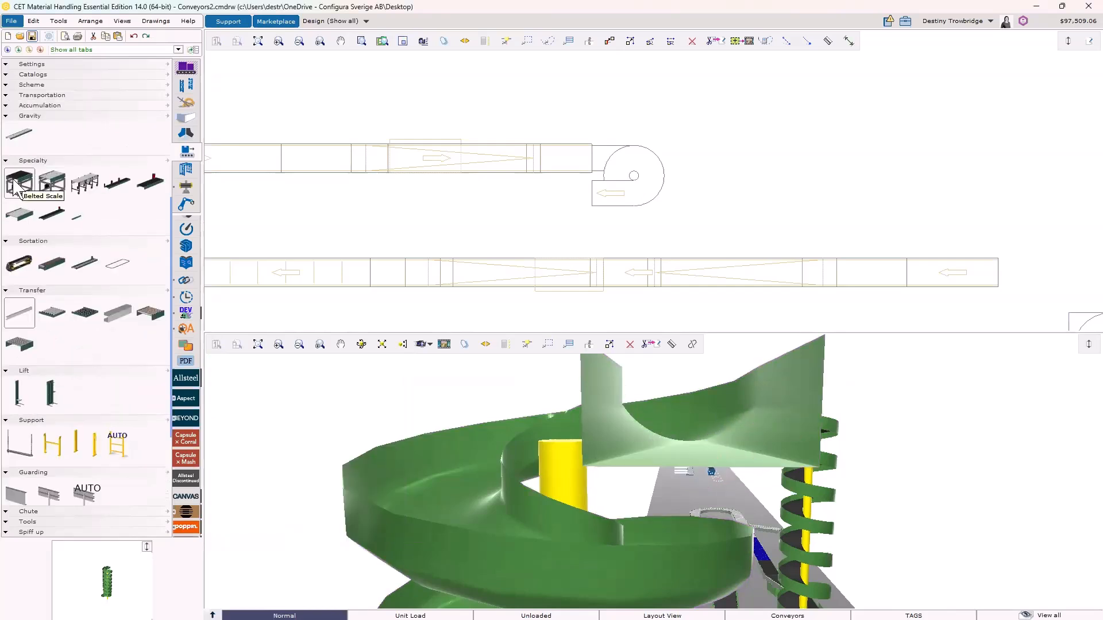
click(81, 189)
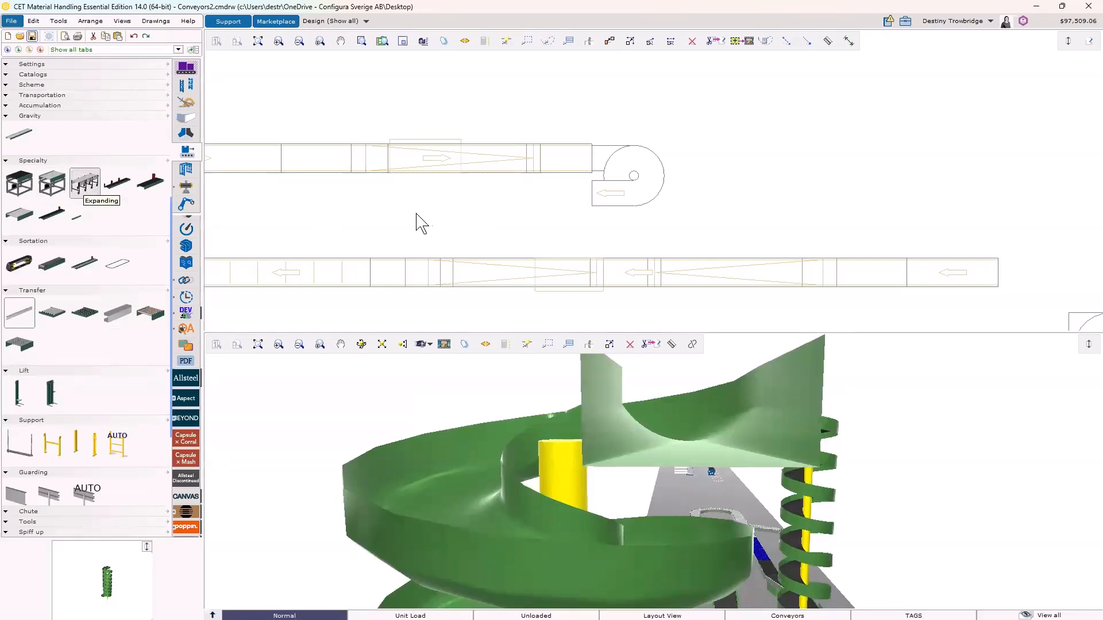
click(1003, 275)
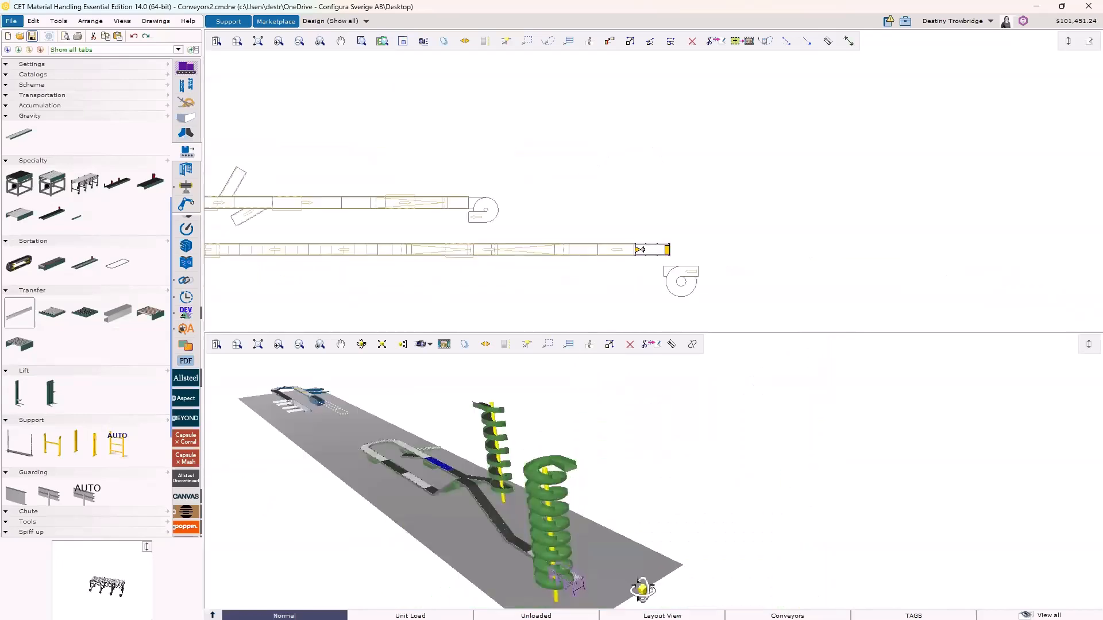
scroll(682, 591, up, 3)
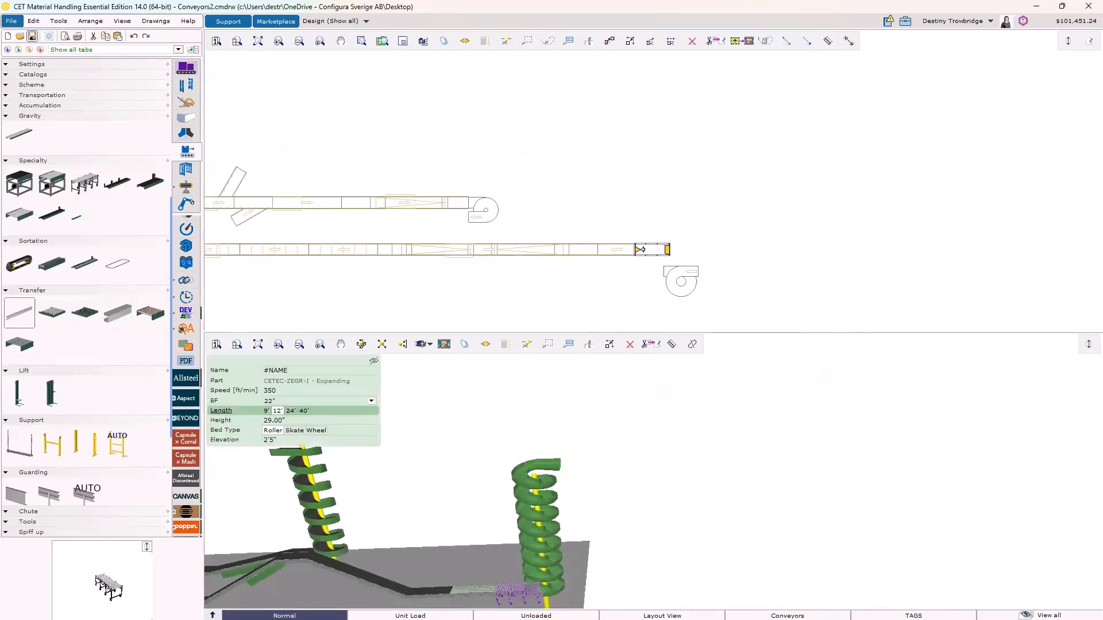
scroll(515, 599, up, 5)
scroll(511, 590, up, 4)
middle_drag(511, 591, 595, 470)
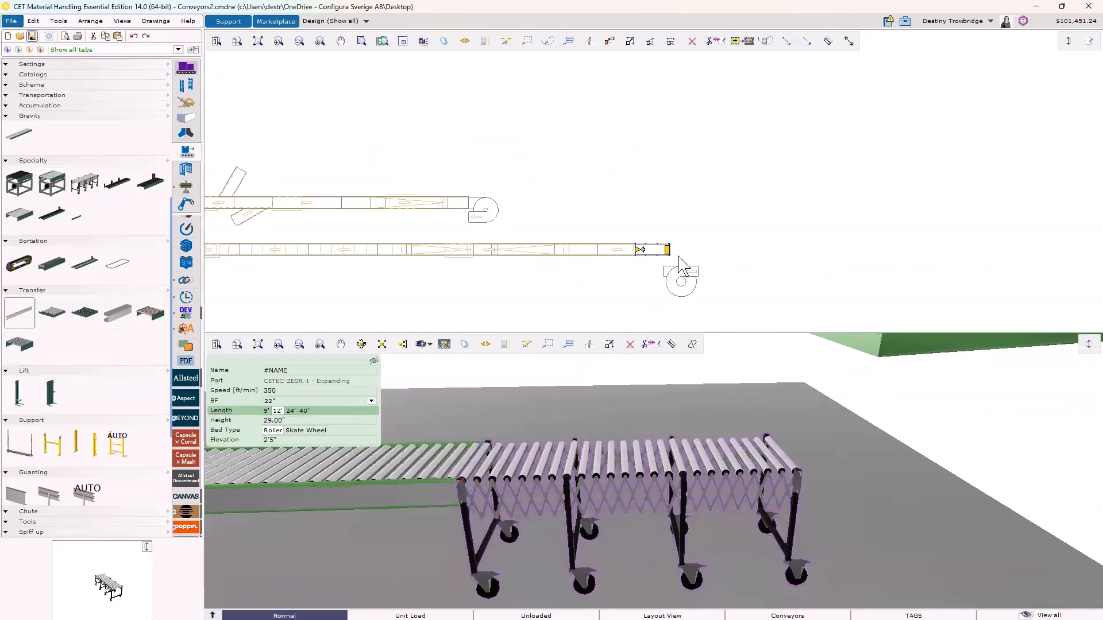
- Stretch the Expanding conveyor slightly longer and set its length option to 24 feet
scroll(669, 257, up, 5)
scroll(665, 264, up, 3)
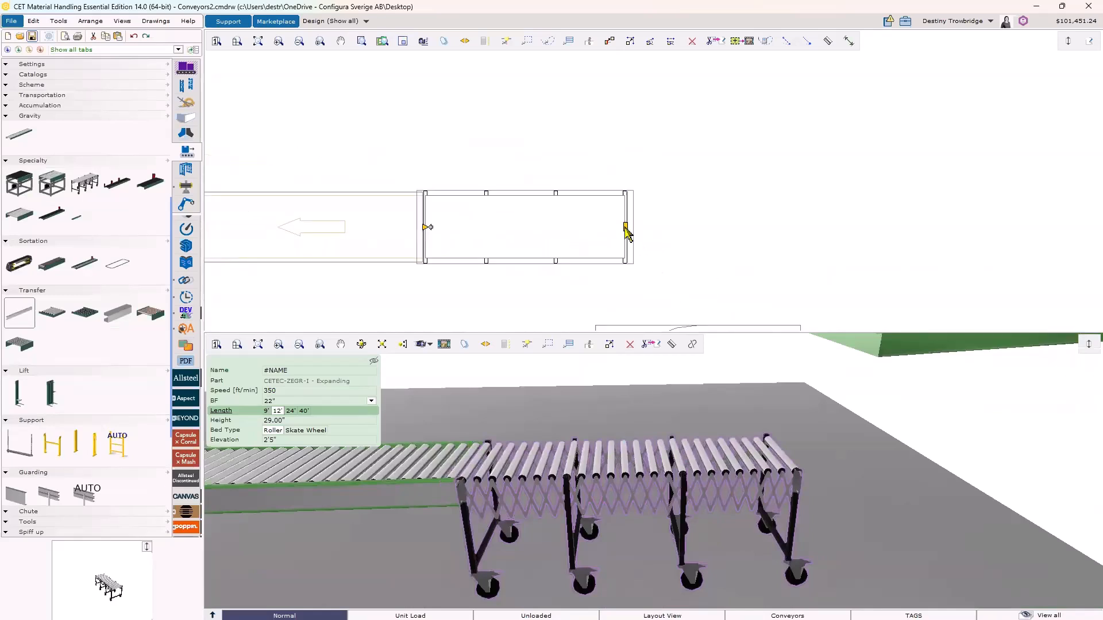
mouse_move(627, 233)
mouse_down()
mouse_move(667, 246)
mouse_move(687, 136)
mouse_move(594, 109)
mouse_move(677, 244)
mouse_move(695, 244)
mouse_move(706, 219)
mouse_move(704, 230)
mouse_move(727, 229)
mouse_move(709, 180)
mouse_move(961, 103)
mouse_move(827, 267)
mouse_move(862, 224)
mouse_move(764, 239)
mouse_move(646, 232)
mouse_up()
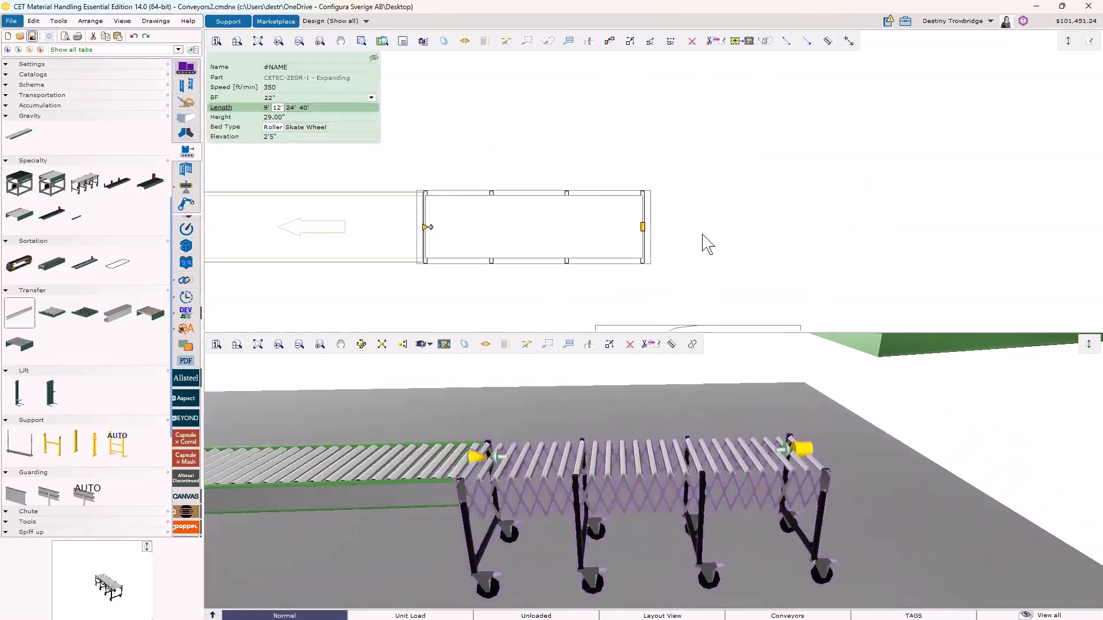
click(291, 107)
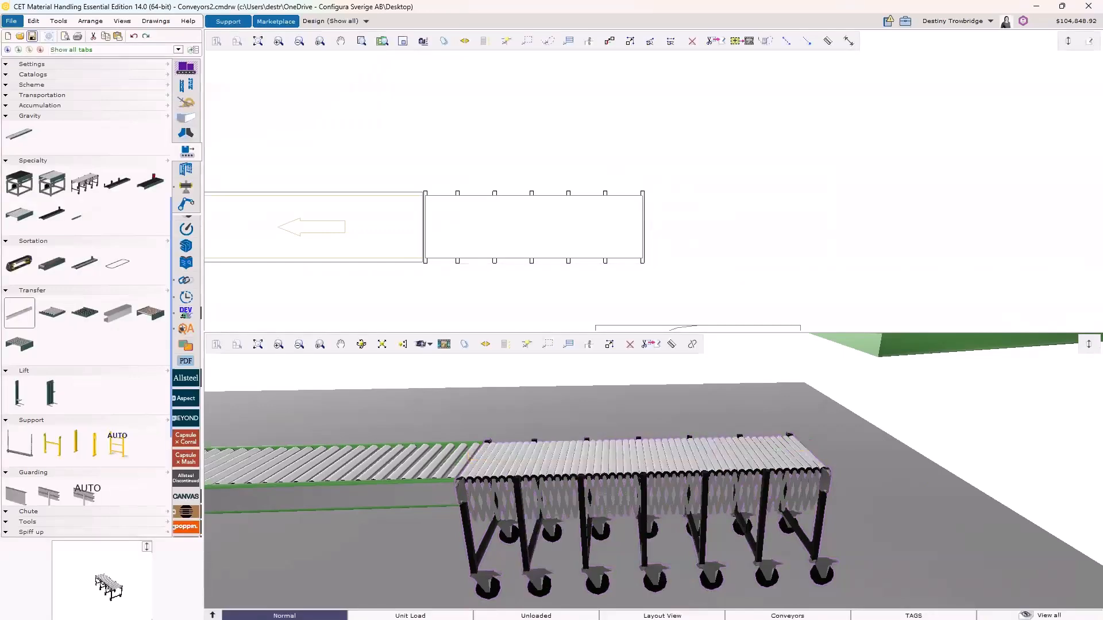
- Place a 25-foot Telescopic loader conveyor in the open area above the Expanding conveyor in the plan view
scroll(381, 300, down, 5)
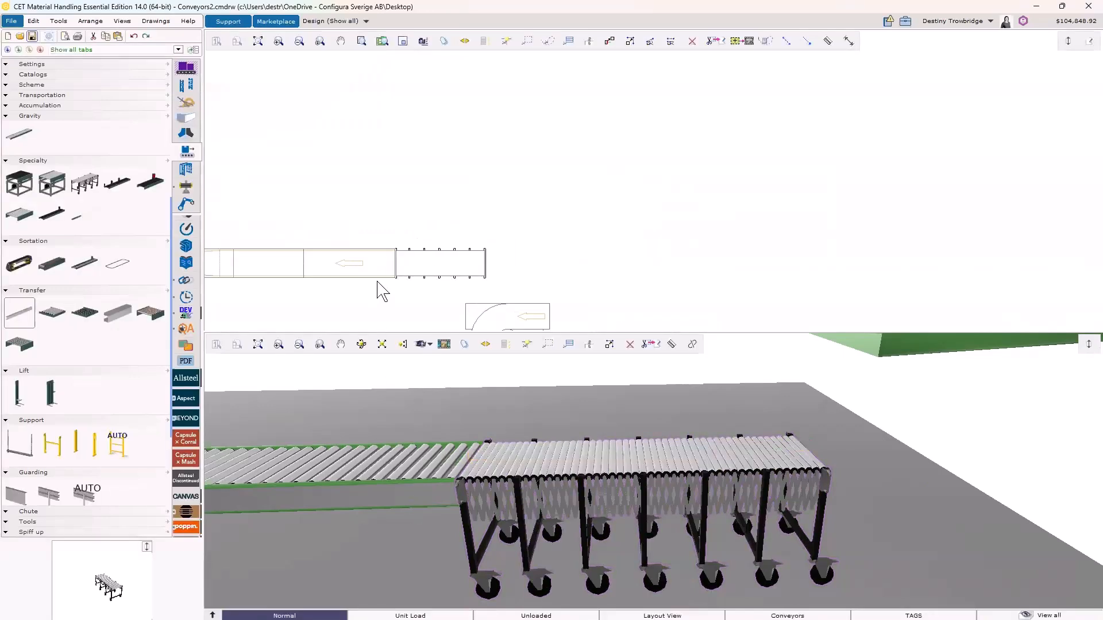
scroll(368, 287, up, 4)
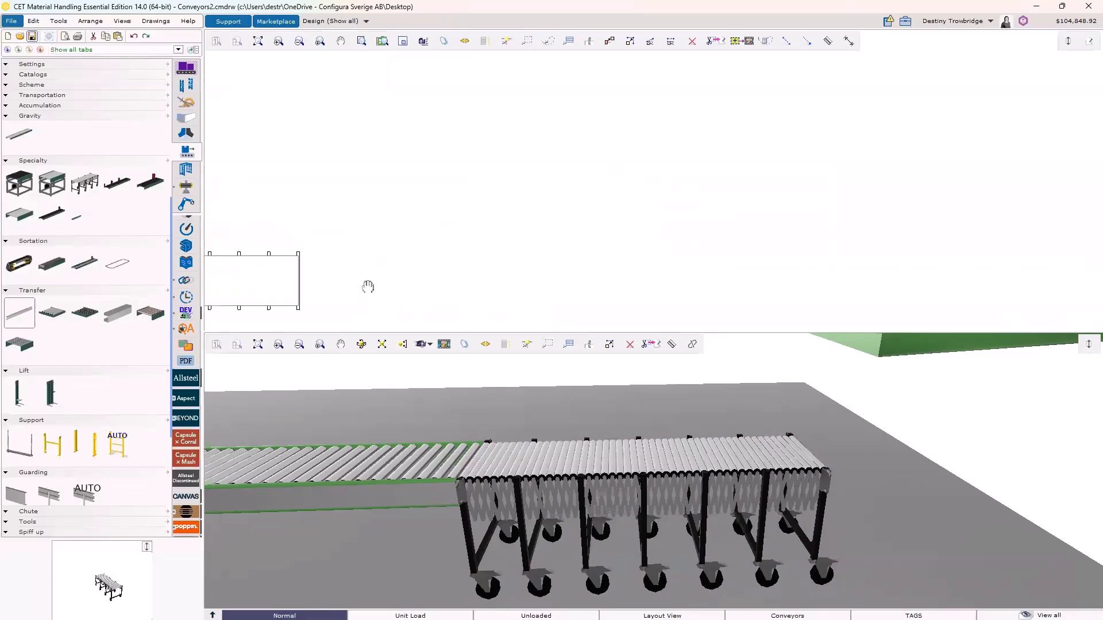
click(89, 215)
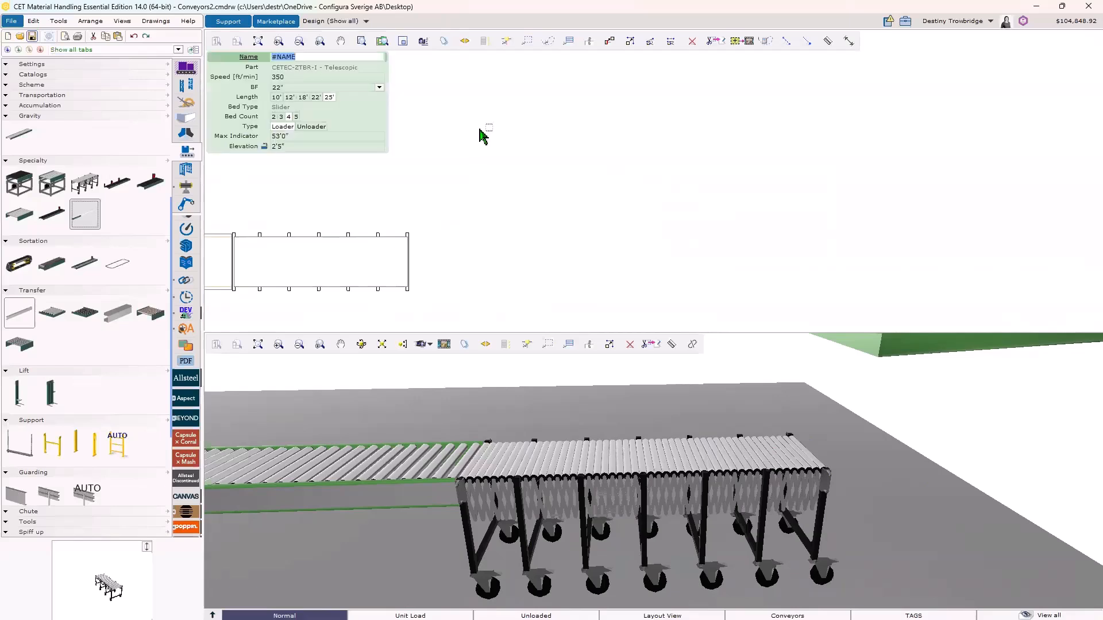
middle_drag(438, 140, 537, 200)
scroll(520, 197, down, 4)
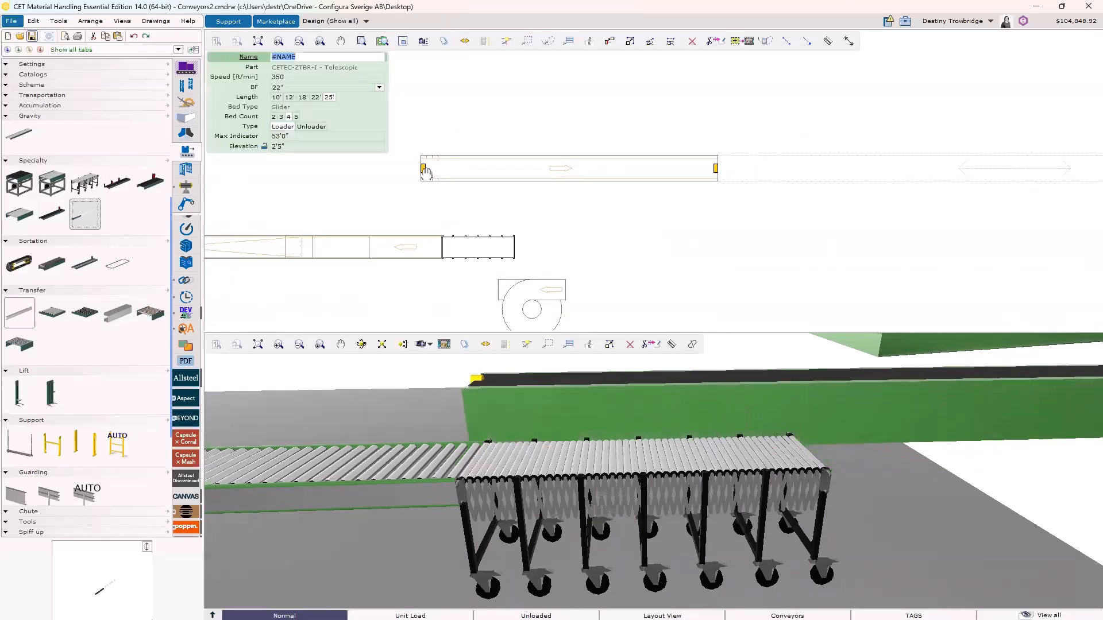
click(458, 168)
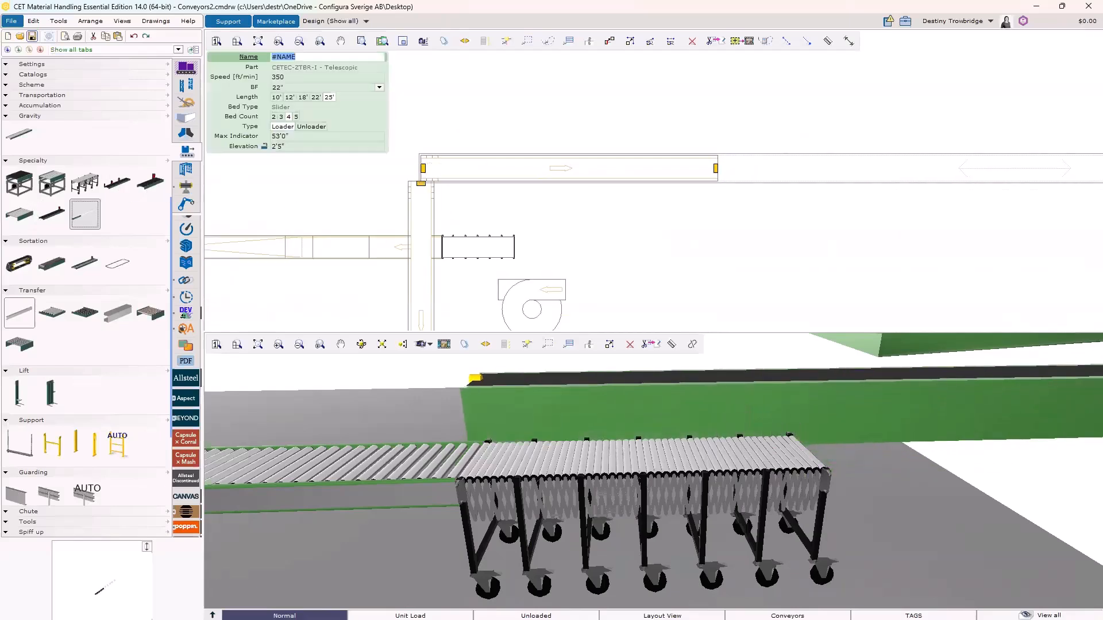
key(Escape)
scroll(366, 200, down, 5)
scroll(415, 200, up, 2)
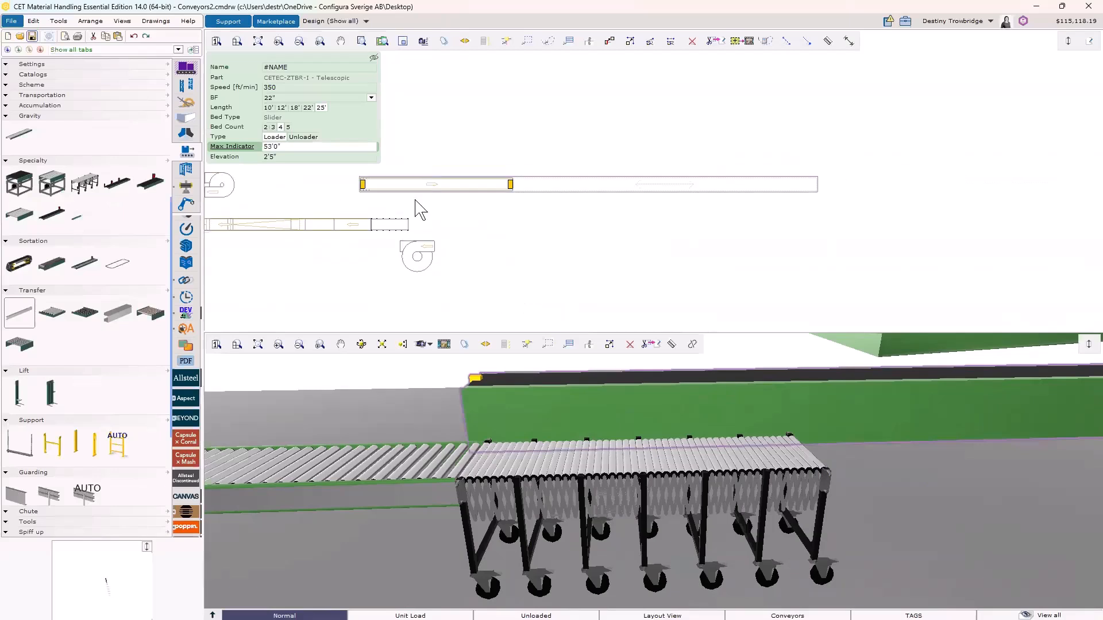
- Extend the Telescopic conveyor partway, set its bed count to 3, and extend it further within its maximum indicator
scroll(368, 183, up, 2)
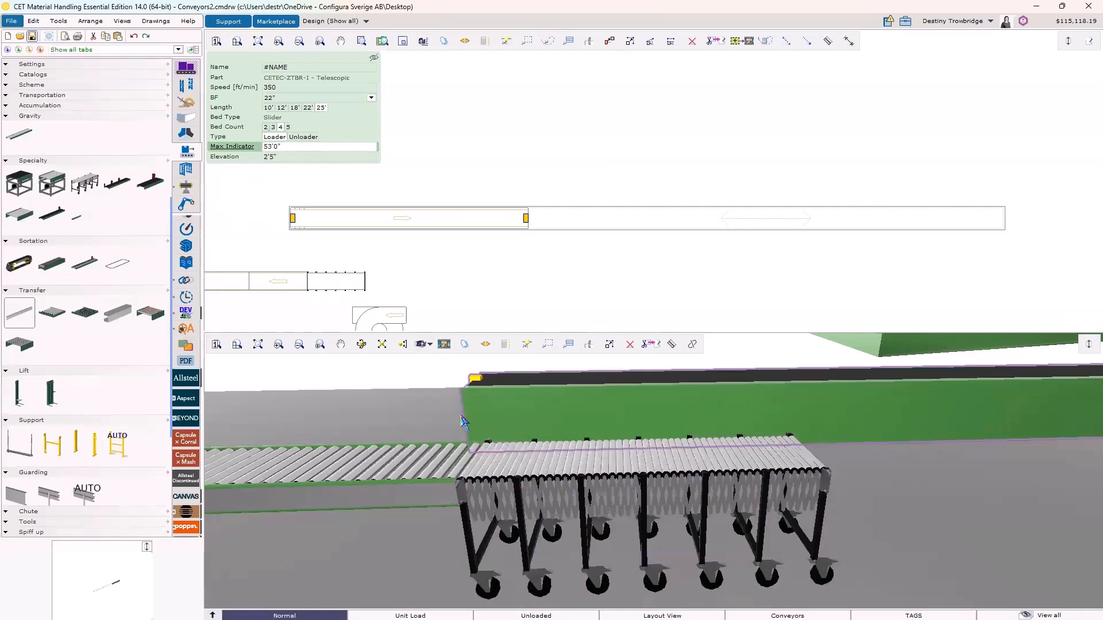
scroll(461, 417, down, 5)
middle_drag(816, 412, 646, 412)
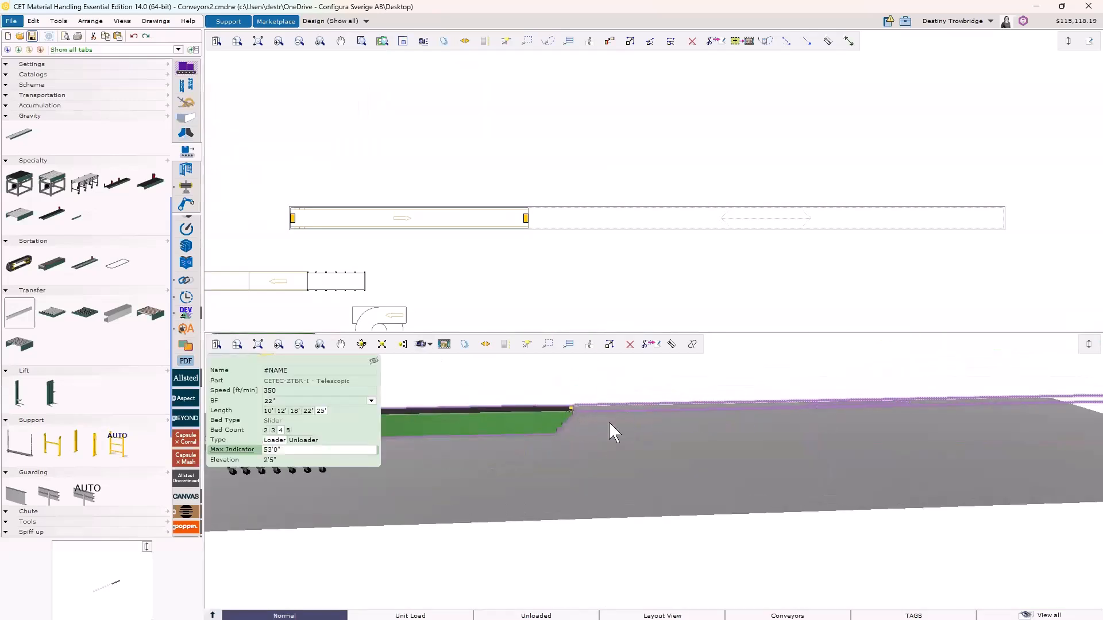
drag(527, 219, 601, 230)
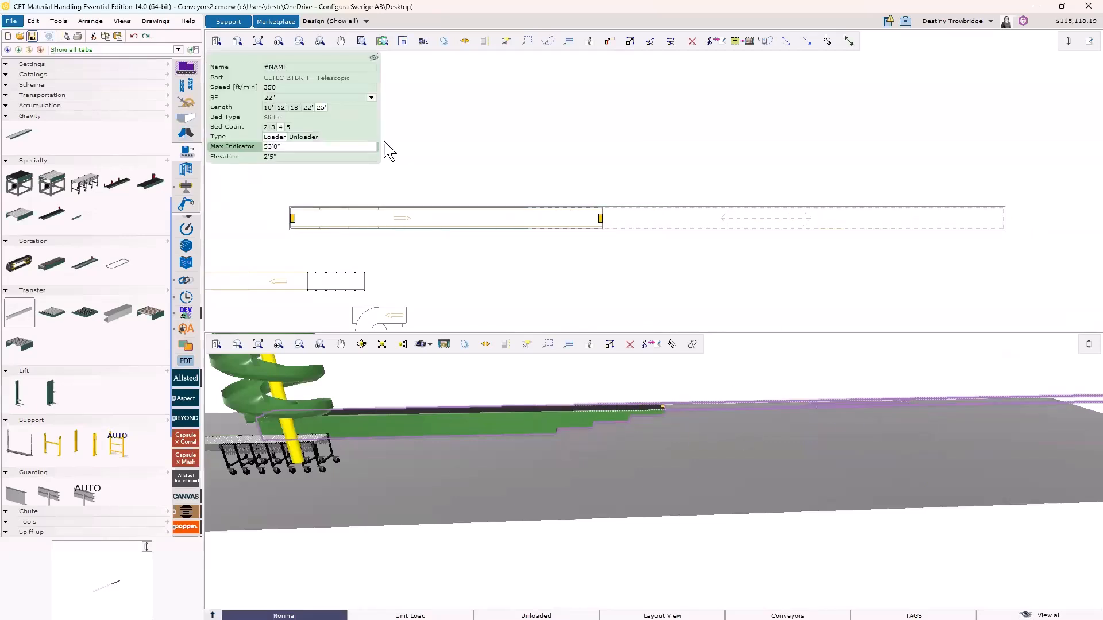
click(273, 127)
drag(572, 221, 684, 247)
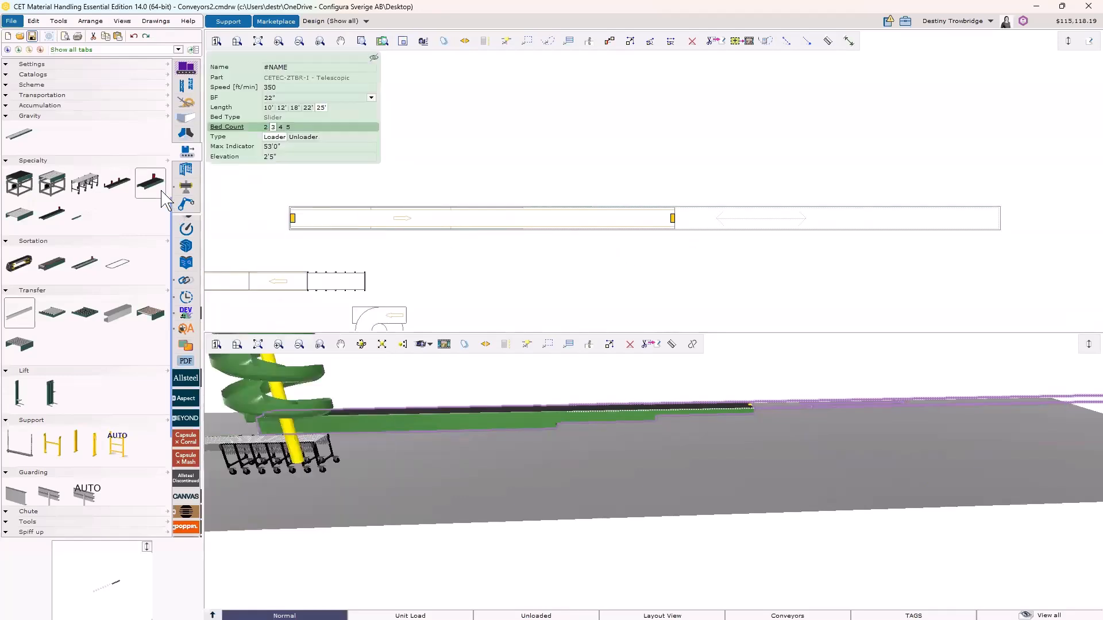
- Connect a 144-inch Gapper Unit with 48-inch zones to the fixed end of the Telescopic conveyor
click(117, 184)
scroll(482, 262, down, 3)
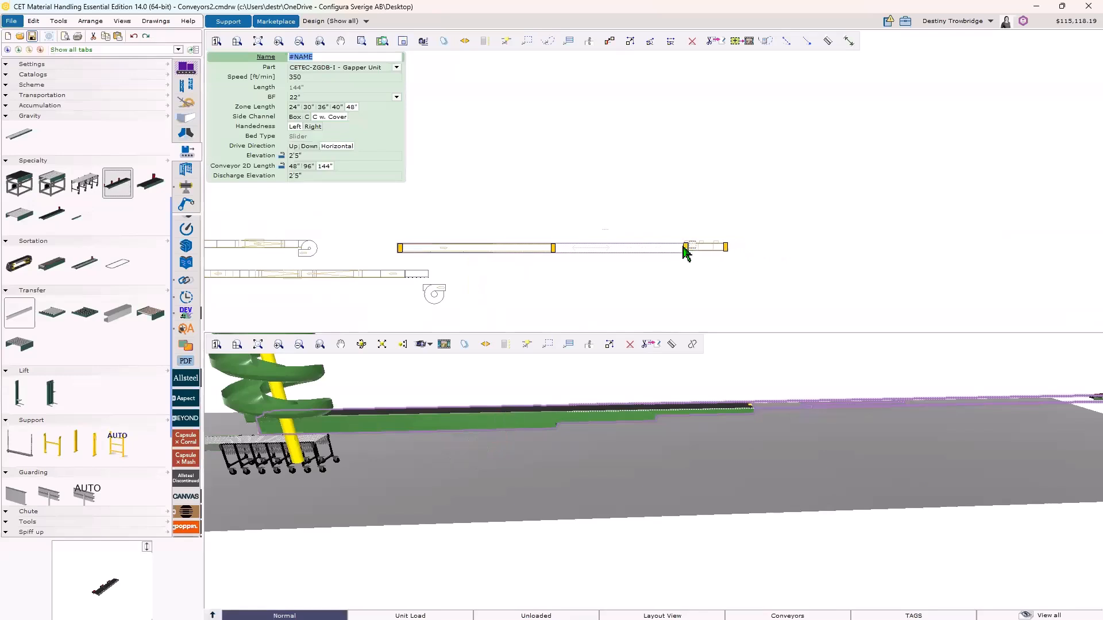
click(391, 248)
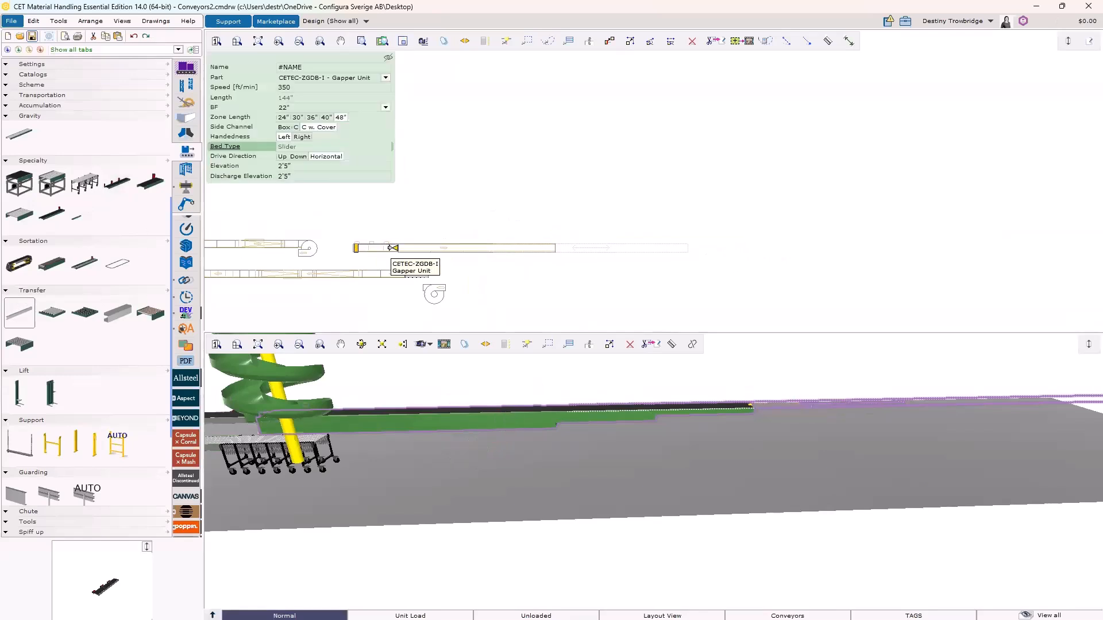
scroll(333, 446, down, 4)
scroll(334, 448, up, 10)
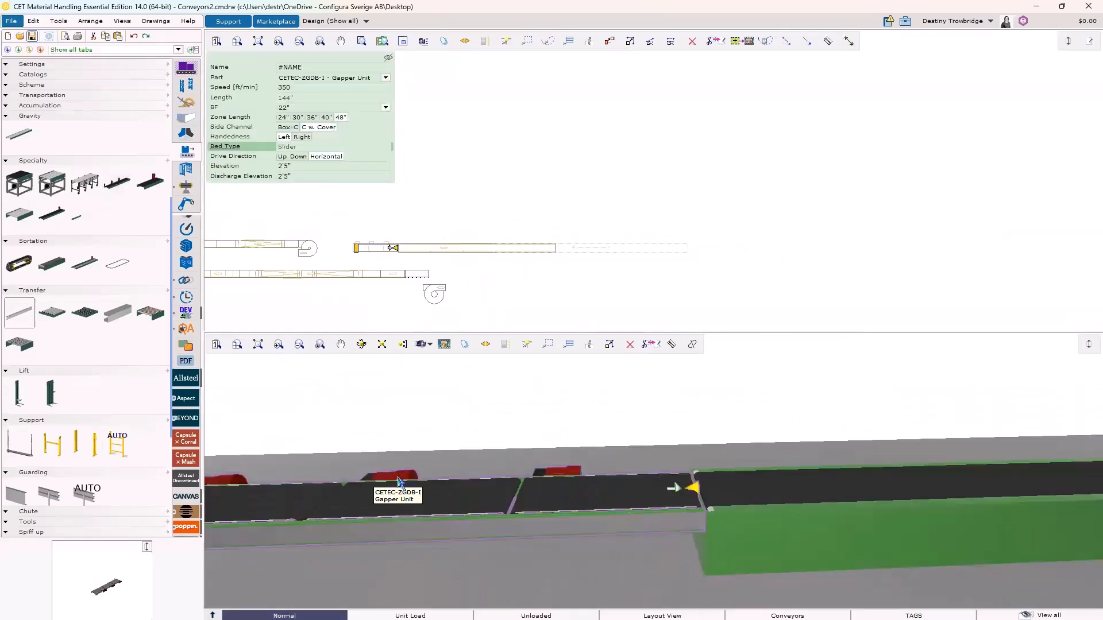
scroll(374, 247, up, 4)
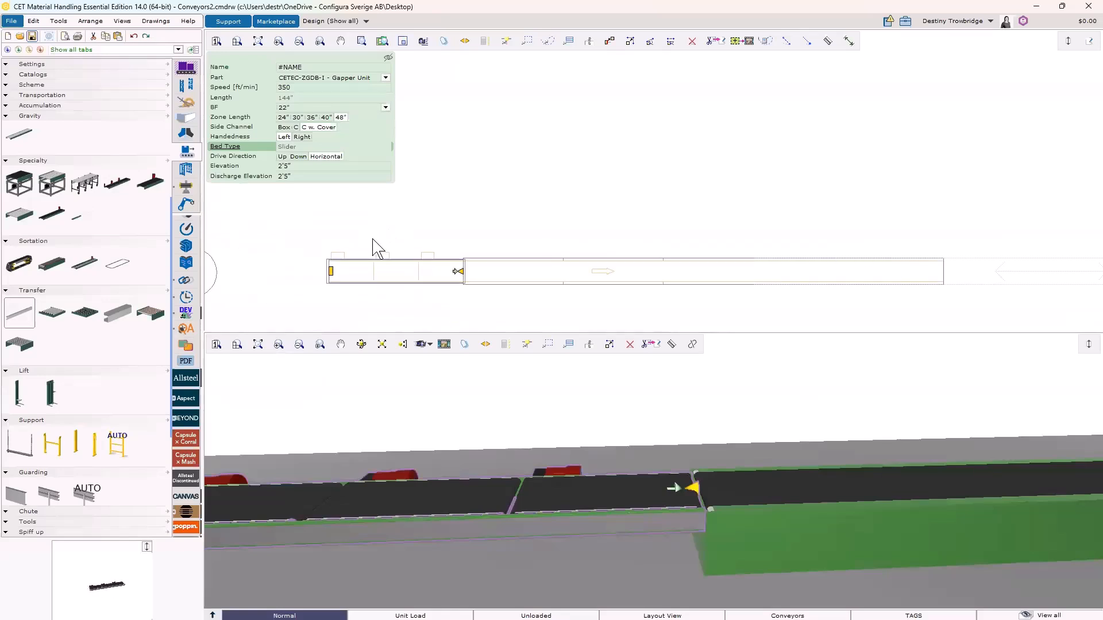
- Try the Down drive direction on the Gapper Unit and set it back to Horizontal
click(299, 157)
middle_drag(436, 421, 322, 394)
middle_drag(440, 402, 698, 407)
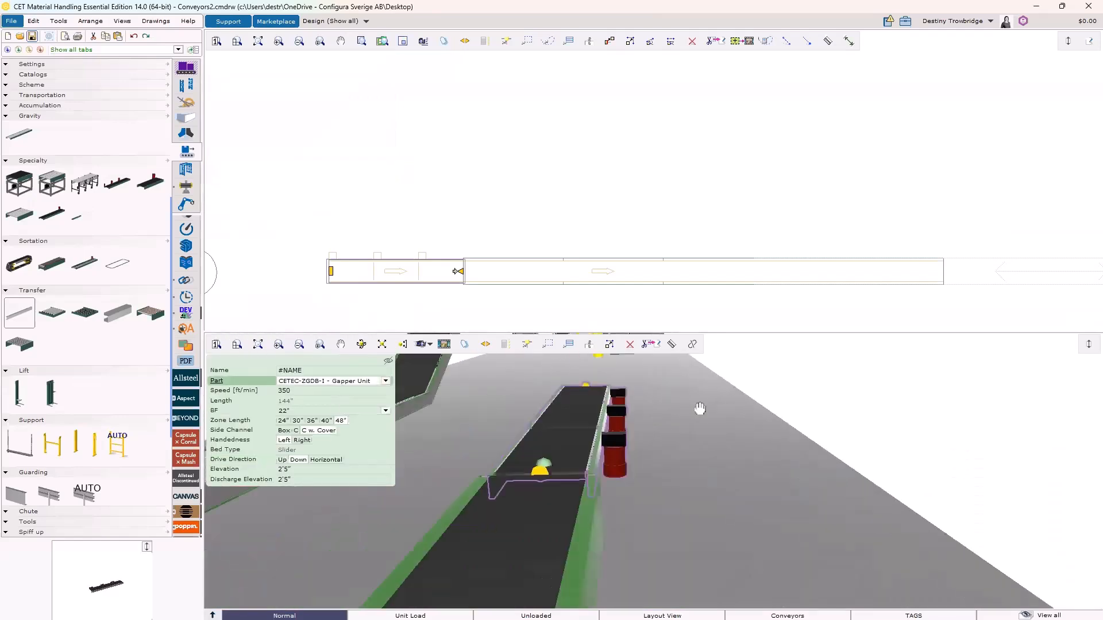
scroll(622, 443, up, 5)
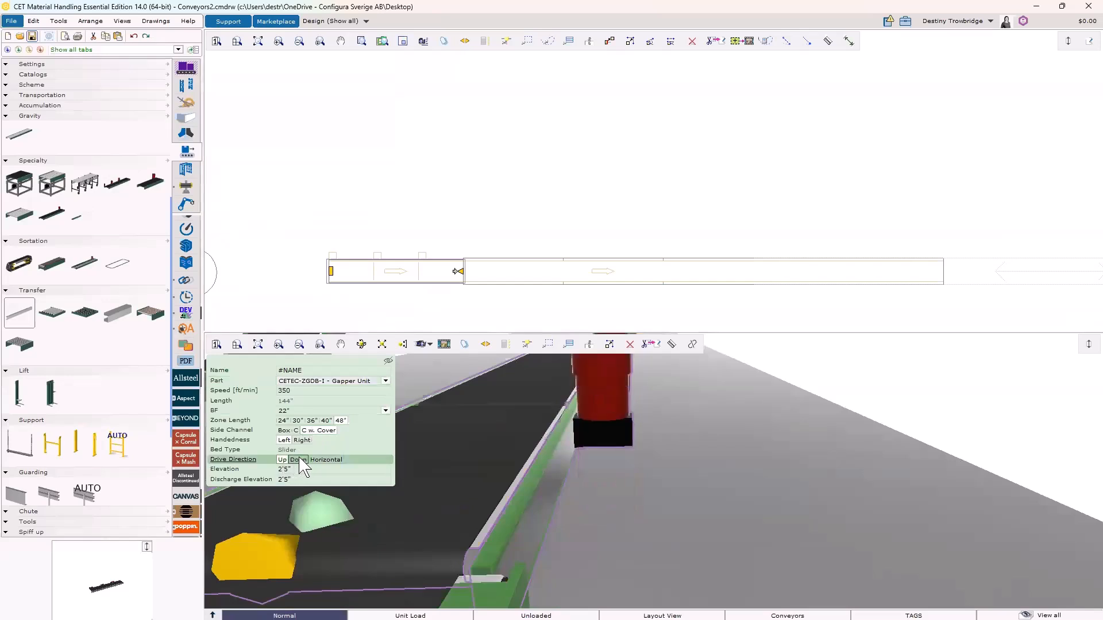
click(326, 460)
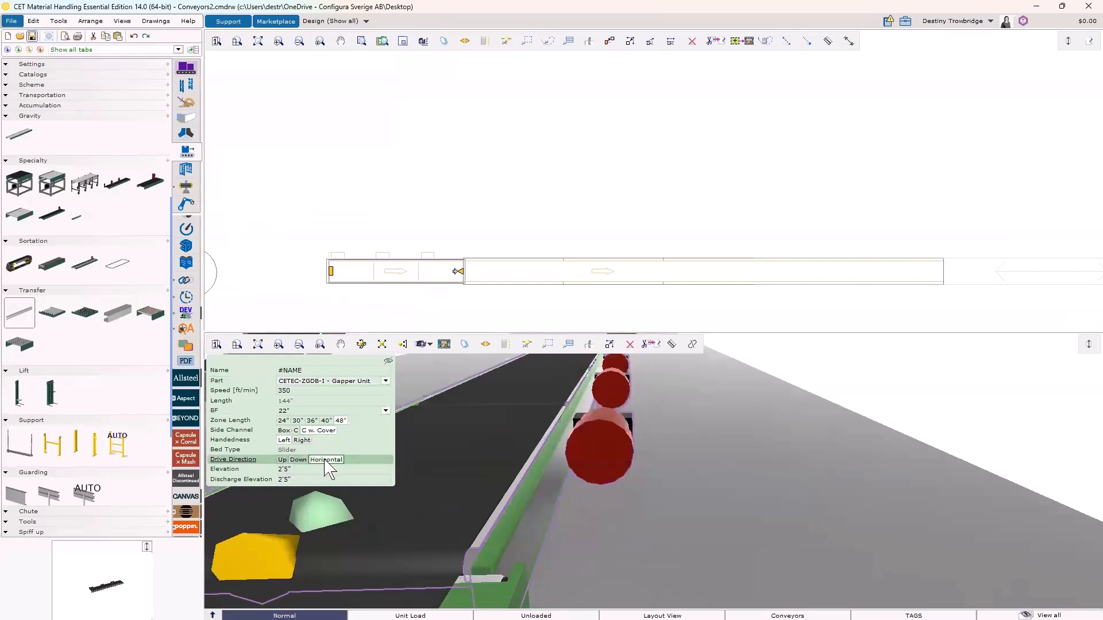
click(677, 466)
- Place a 144-inch Narrow Belt Sorter in the open area above the Gapper Unit and Telescopic conveyor in the plan view
scroll(607, 478, down, 5)
middle_drag(657, 461, 501, 481)
scroll(61, 343, down, 2)
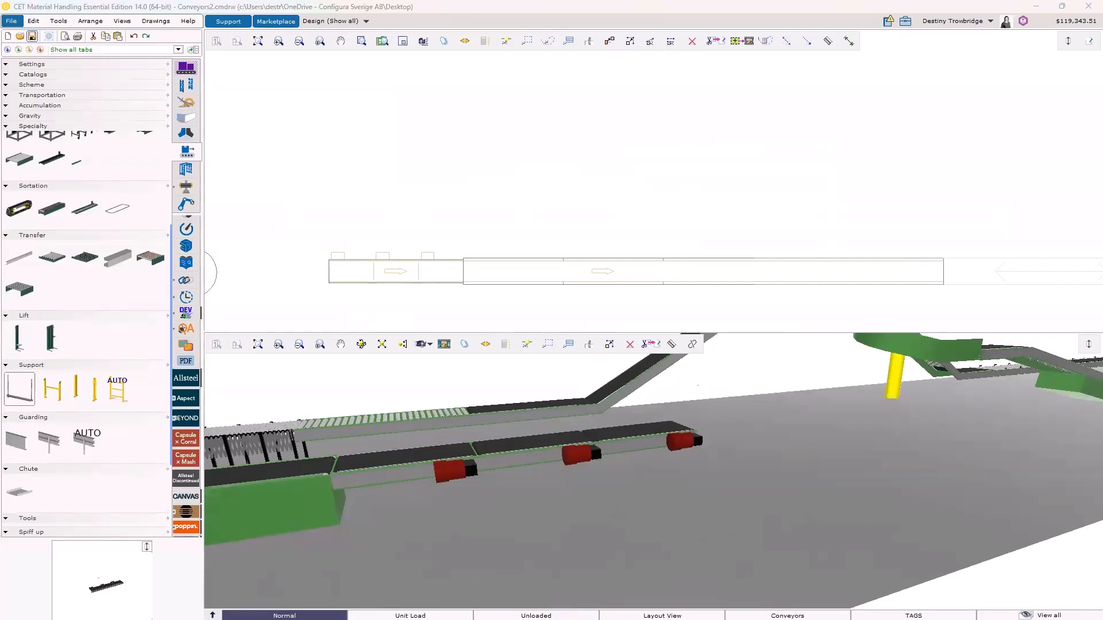
click(84, 208)
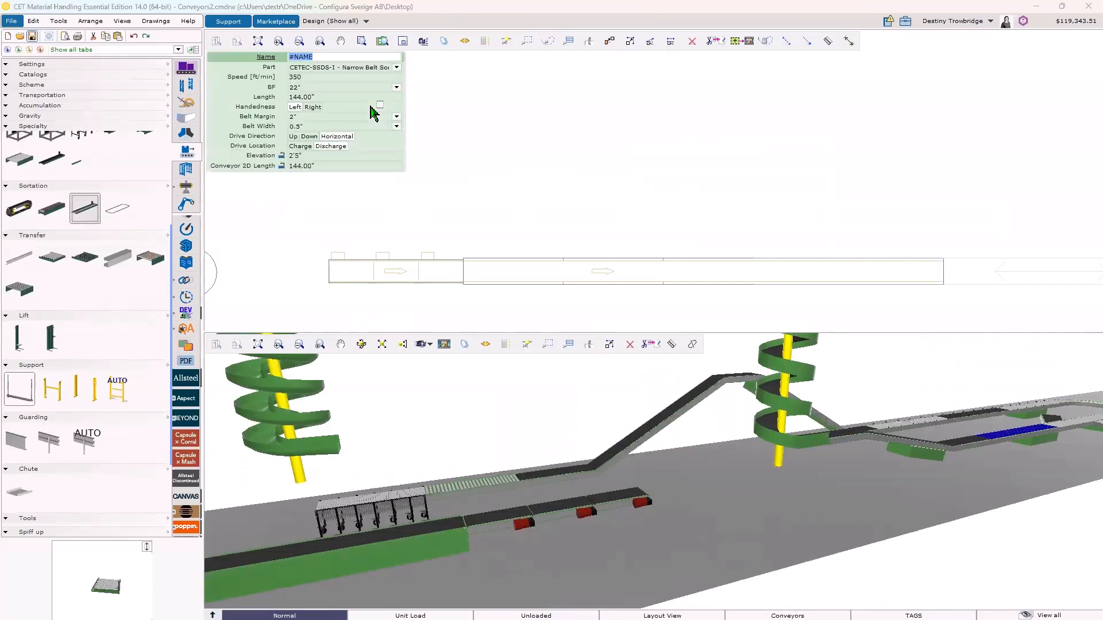
click(486, 101)
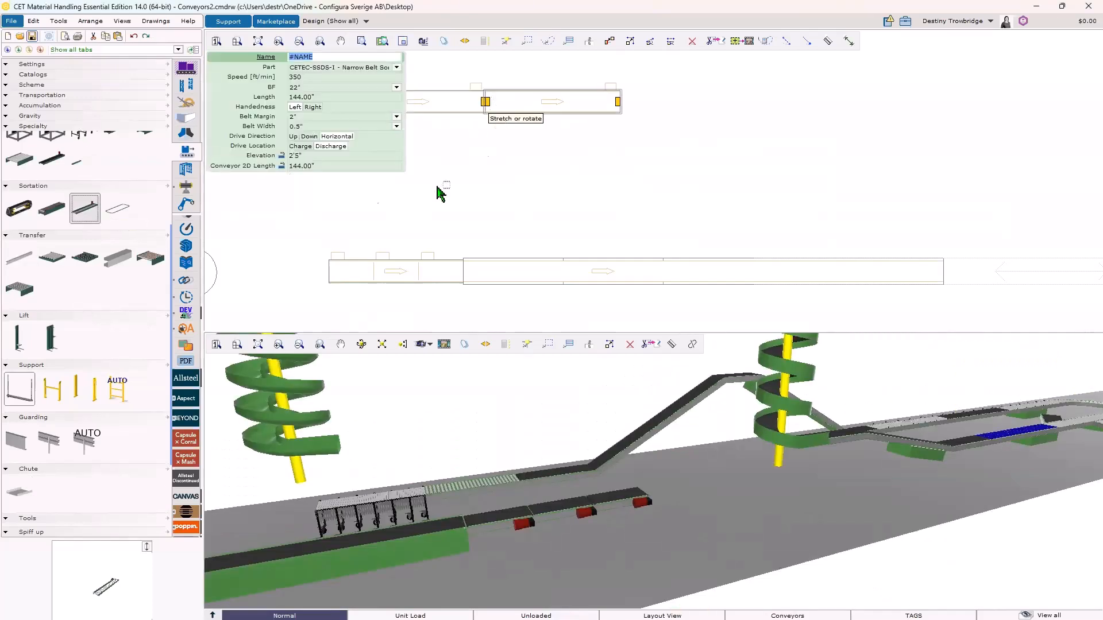
key(Escape)
middle_drag(567, 579, 674, 531)
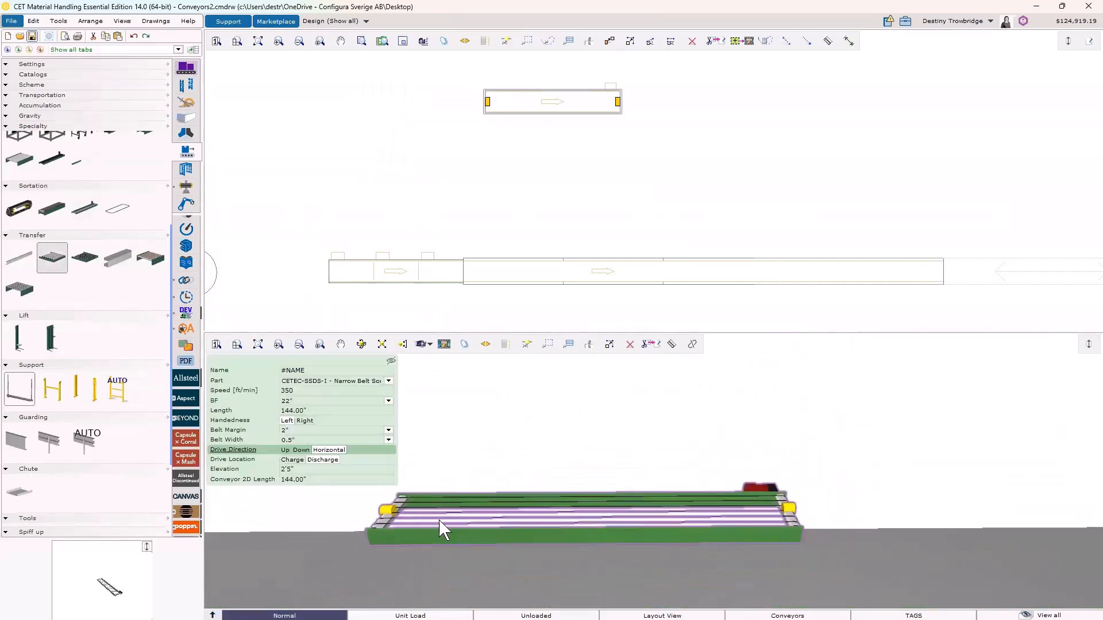
- Insert a narrow belt roller transfer into the Narrow Belt Sorter near its charge end
scroll(464, 511, up, 2)
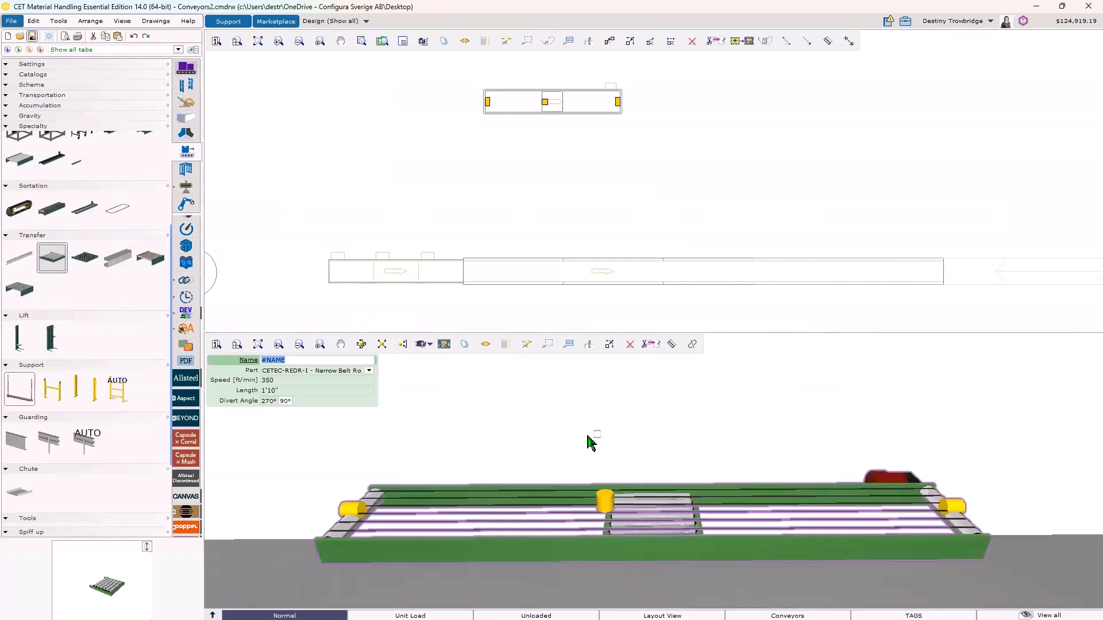
click(405, 536)
middle_drag(374, 488, 483, 539)
- Insert a wheel-type narrow belt transfer near the middle of the Narrow Belt Sorter
click(85, 258)
click(655, 549)
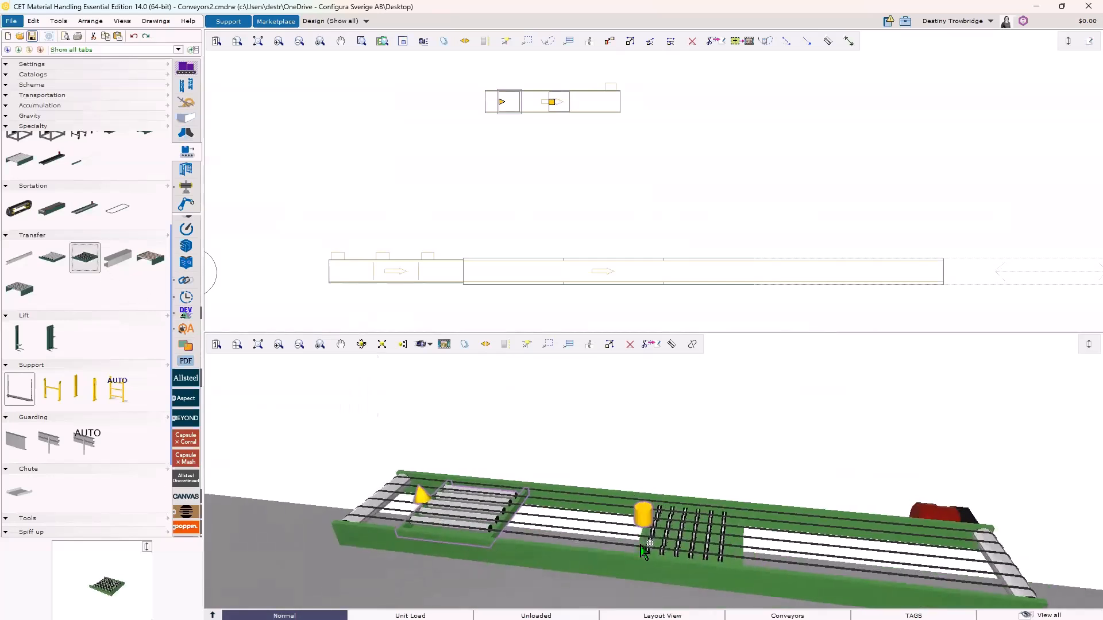
click(549, 122)
scroll(640, 555, up, 3)
middle_drag(640, 555, 592, 531)
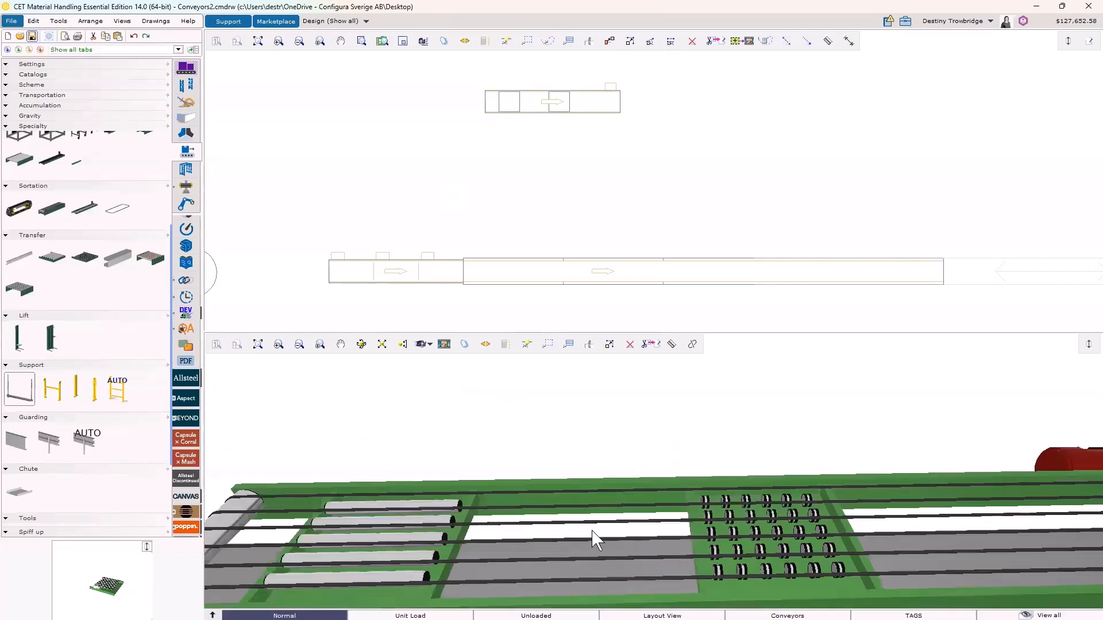
- Place a 22-inch Right Angle Transfer - Pusher across the straight belt driven roller unit, beside the junction with the angled spur
scroll(595, 540, down, 5)
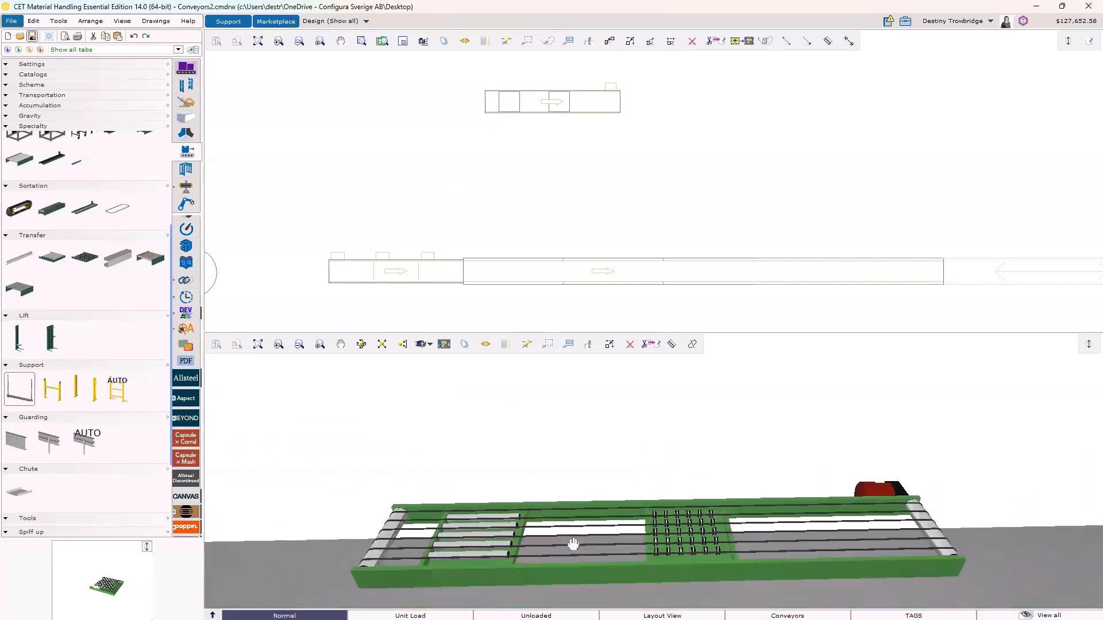
click(114, 260)
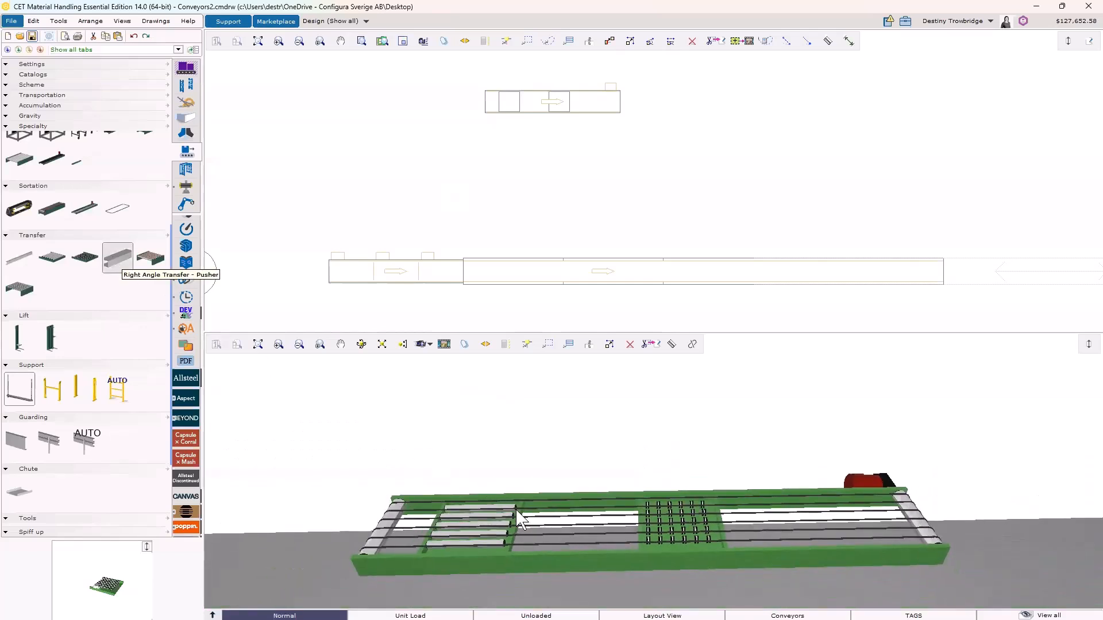
scroll(531, 520, down, 7)
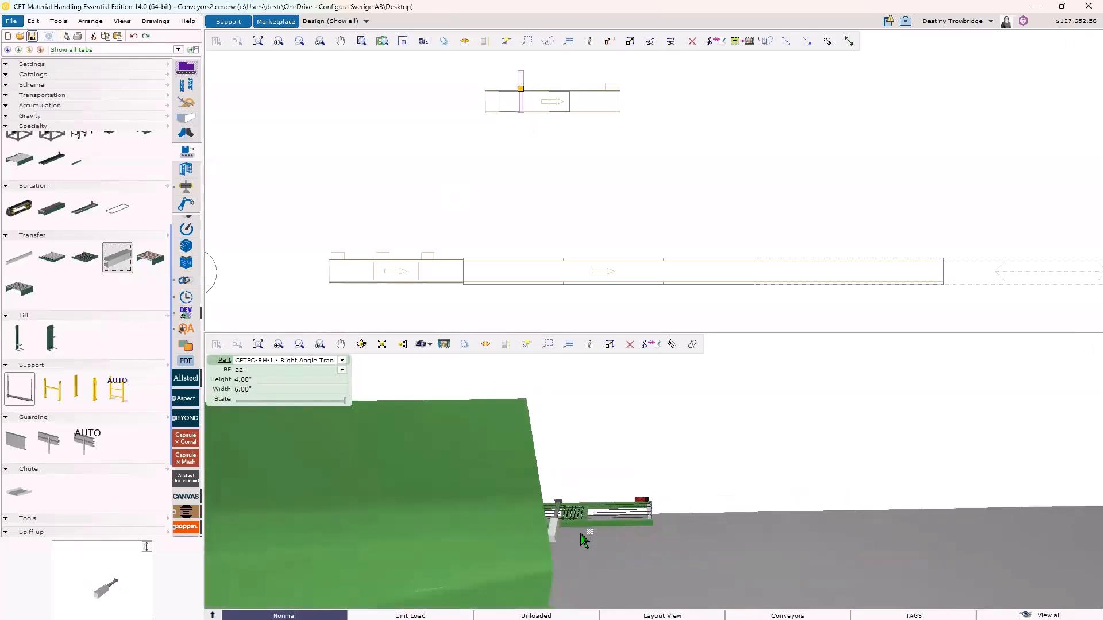
scroll(584, 536, up, 3)
scroll(645, 531, down, 7)
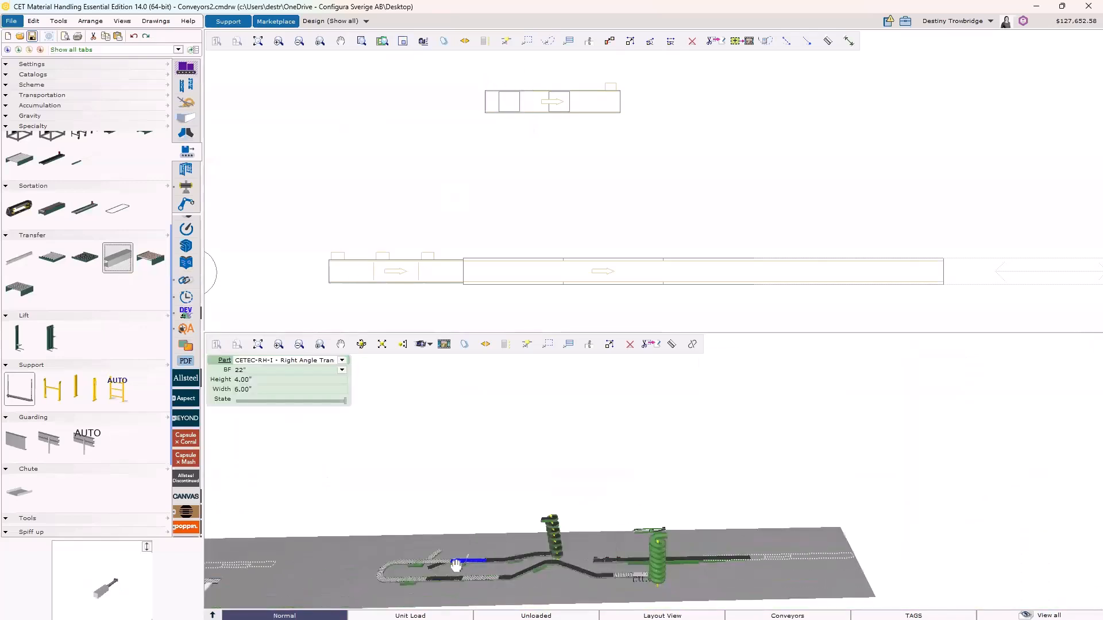
scroll(402, 566, up, 4)
scroll(402, 567, up, 4)
right_drag(443, 581, 504, 489)
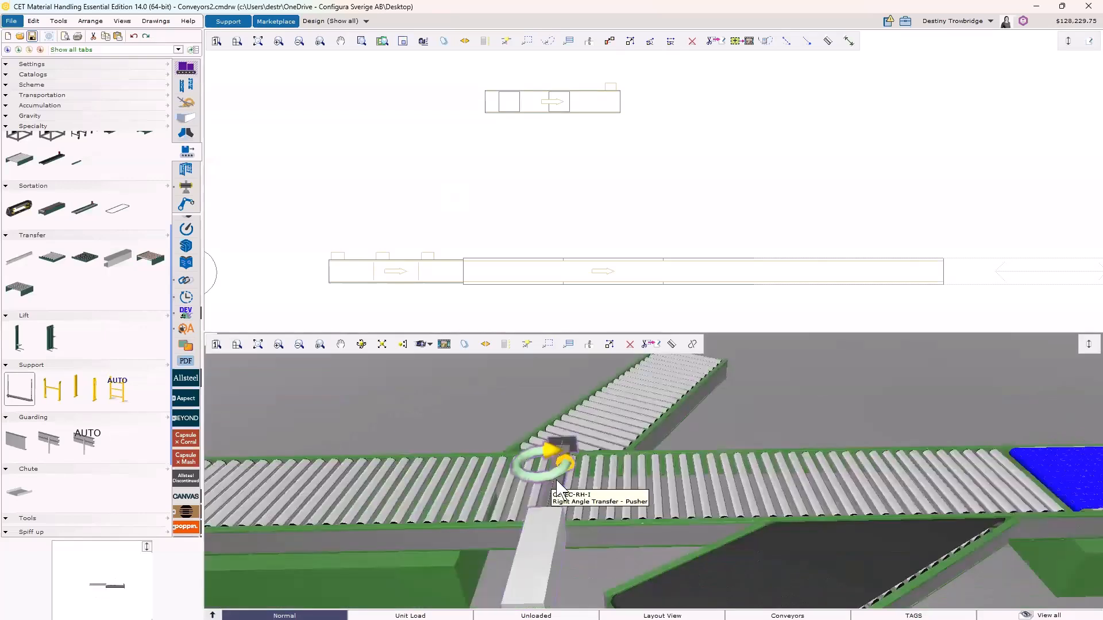
- Try the State setting of the placed pusher, leave its arm fully extended, and inspect it up close
click(556, 482)
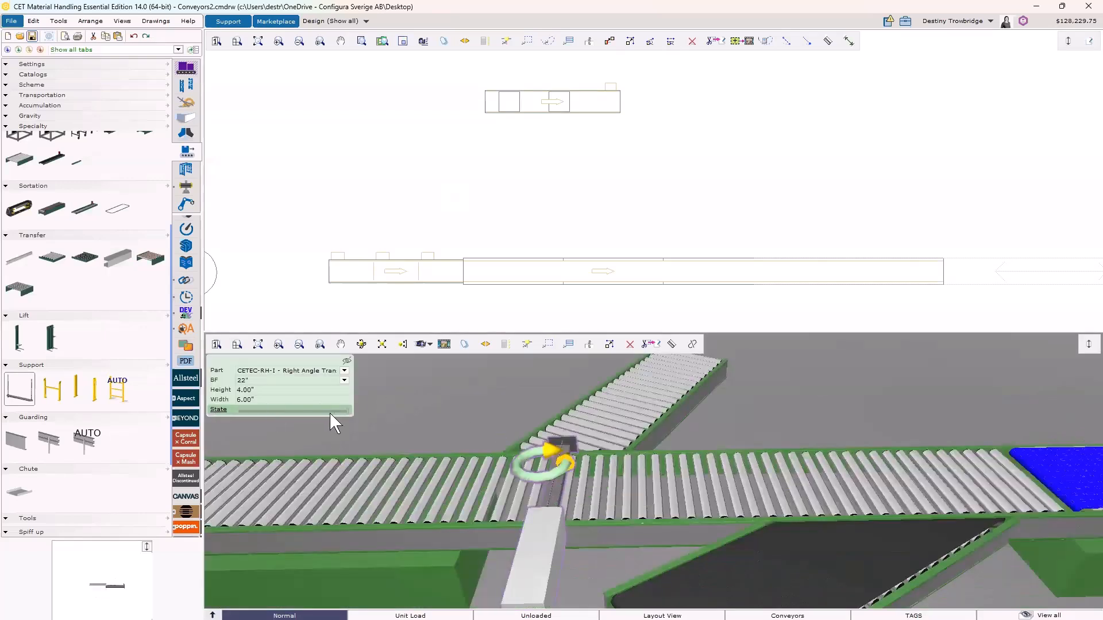
mouse_move(342, 413)
mouse_down()
mouse_move(233, 411)
mouse_move(350, 412)
mouse_up()
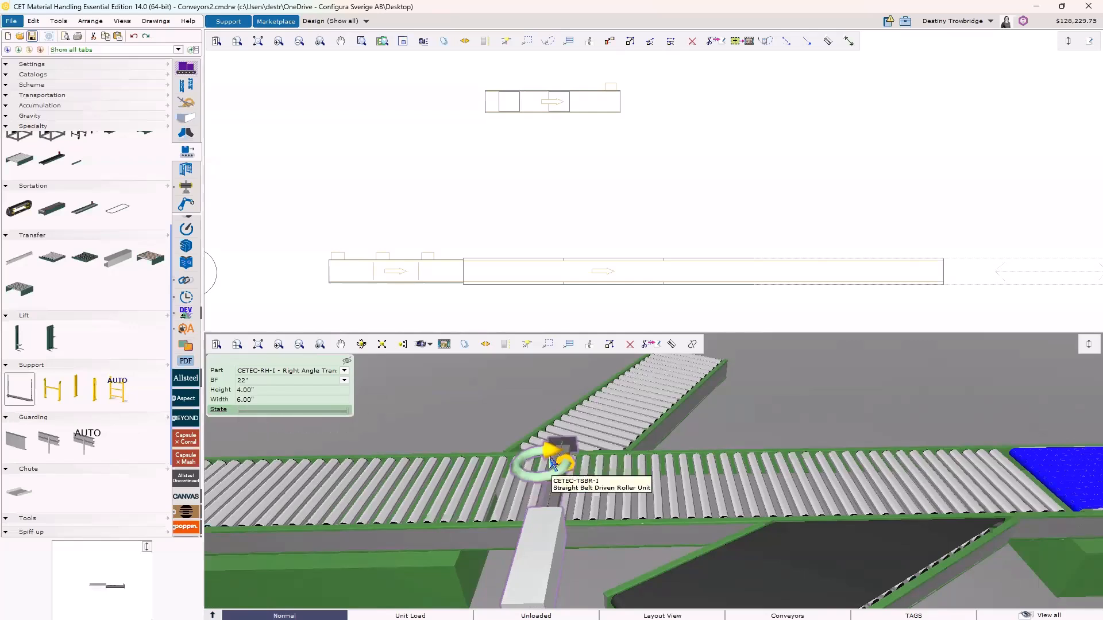
middle_drag(558, 521, 502, 509)
scroll(615, 517, up, 3)
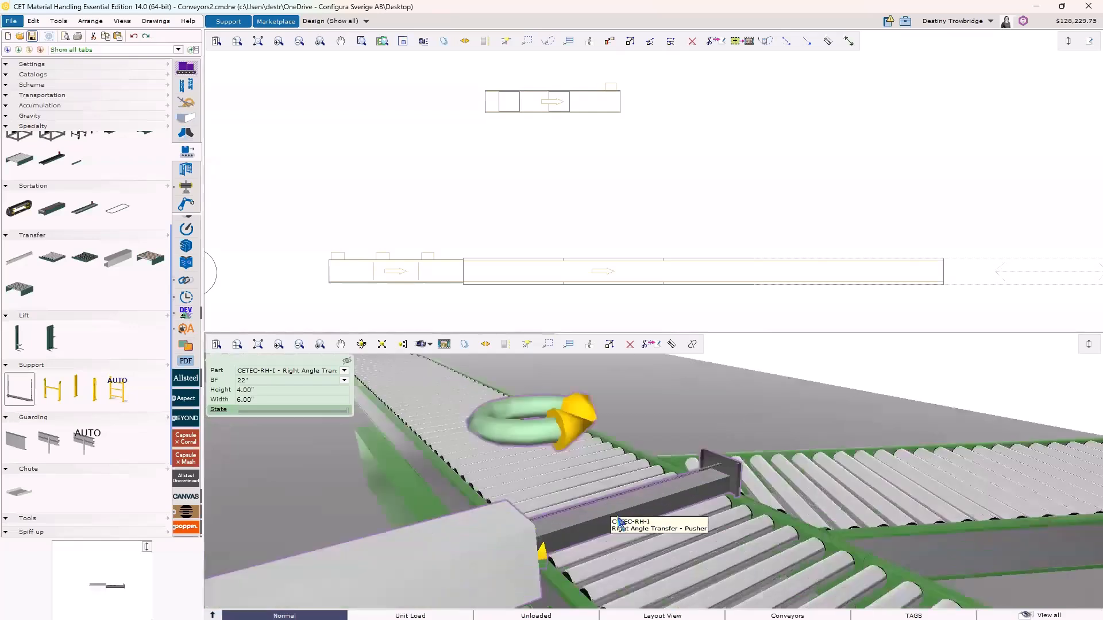
scroll(615, 490, down, 2)
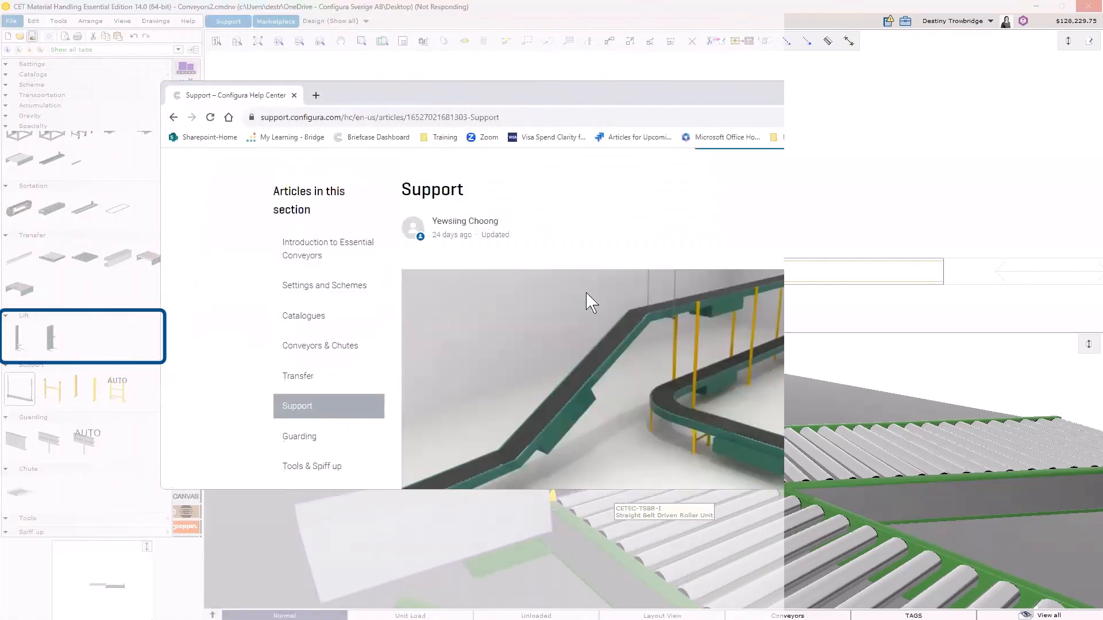
- Look over the Support article and its conveyor picture in the browser's Configura Help Center, and return to the CET drawing
scroll(702, 340, down, 2)
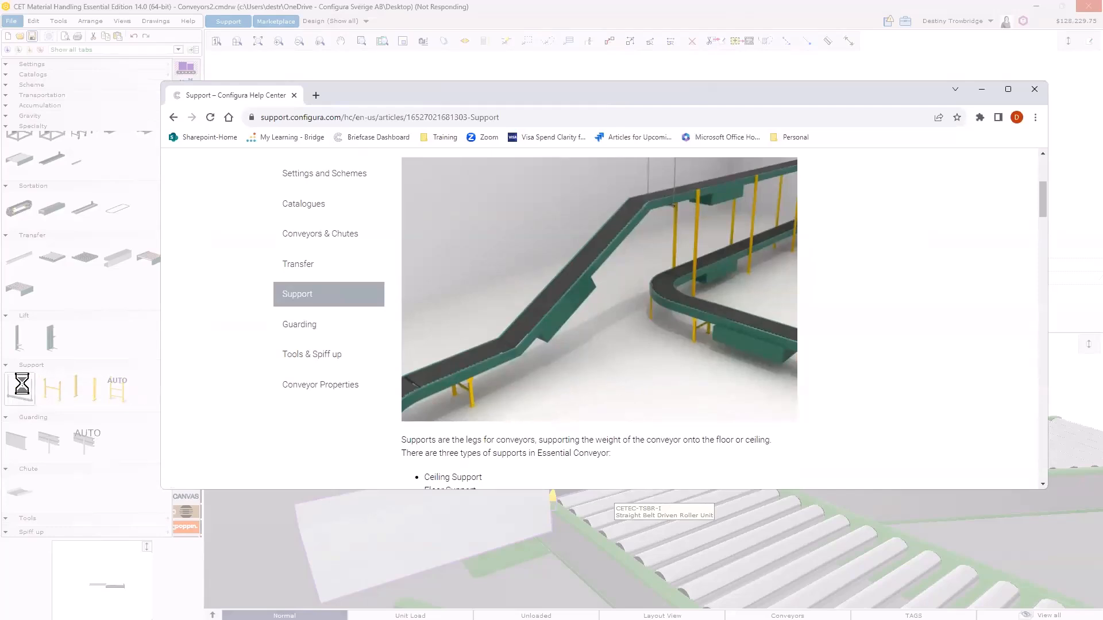
scroll(746, 325, up, 1)
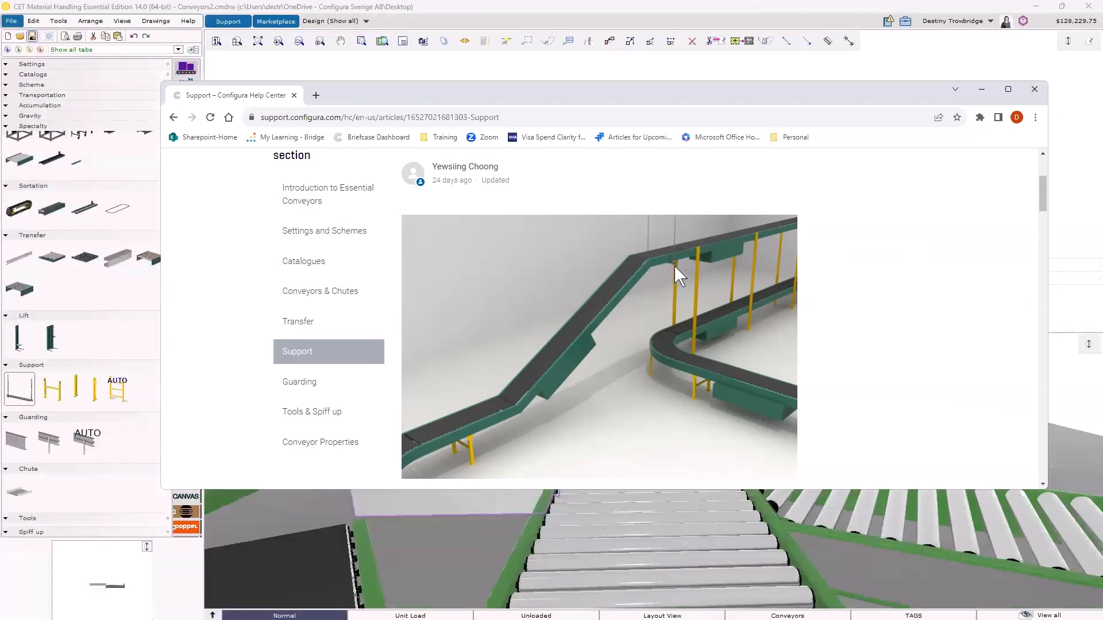
click(981, 90)
- Preview the floor support and the neighbouring support type on the green loop conveyor, and consult the Support article picture again
click(750, 399)
scroll(555, 468, down, 5)
middle_drag(542, 493, 600, 491)
click(52, 389)
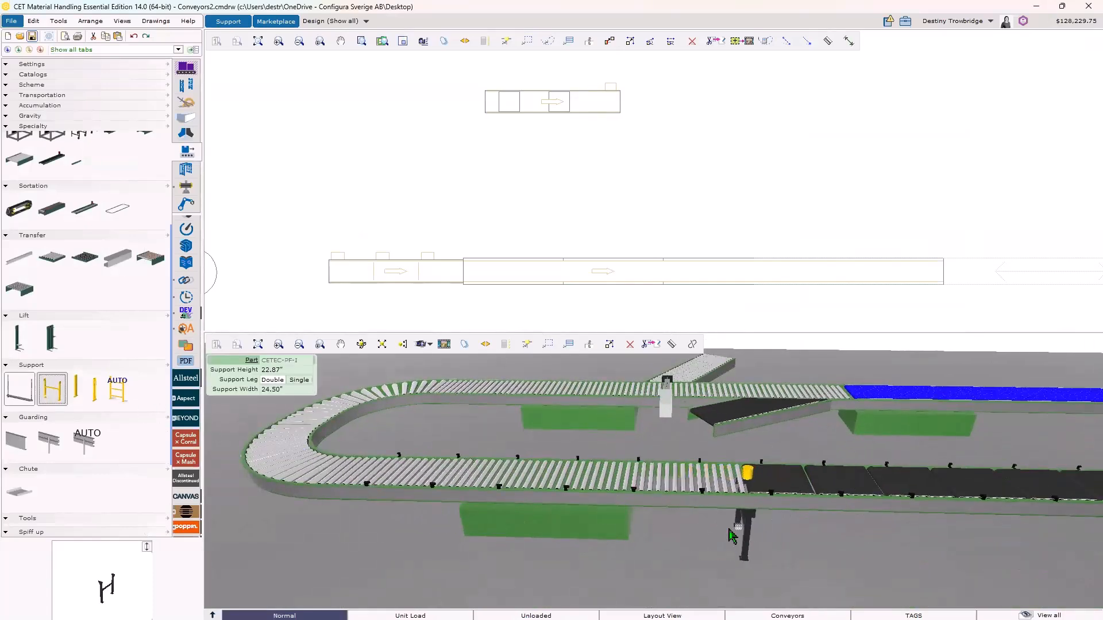
click(91, 396)
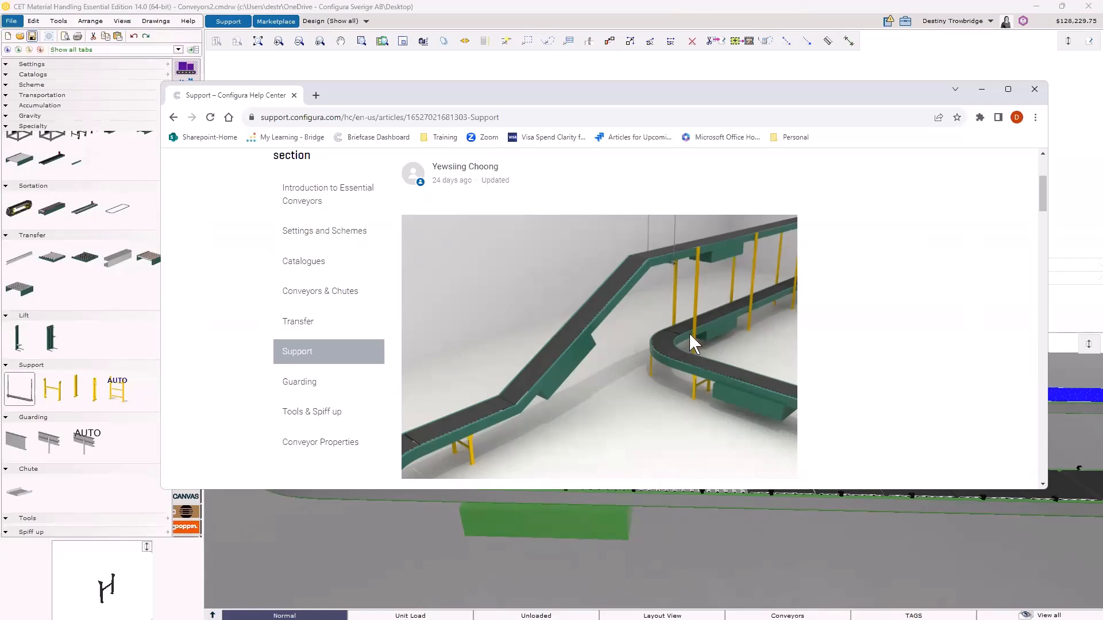
click(980, 95)
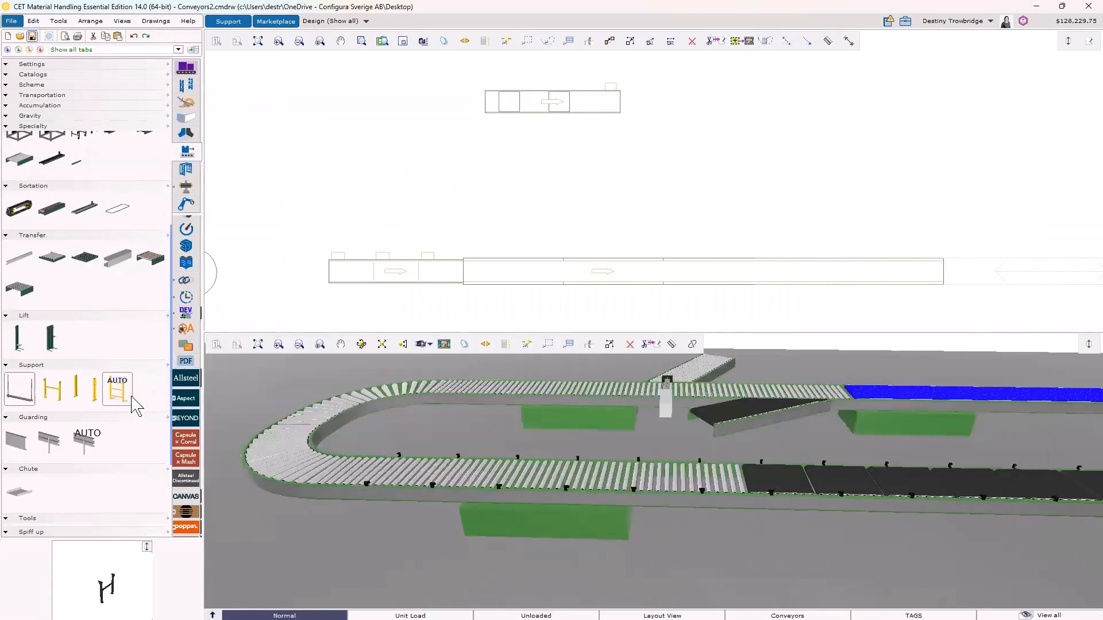
- Select the entire blue conveyor system and add supports to it automatically
scroll(347, 266, down, 5)
scroll(312, 278, up, 3)
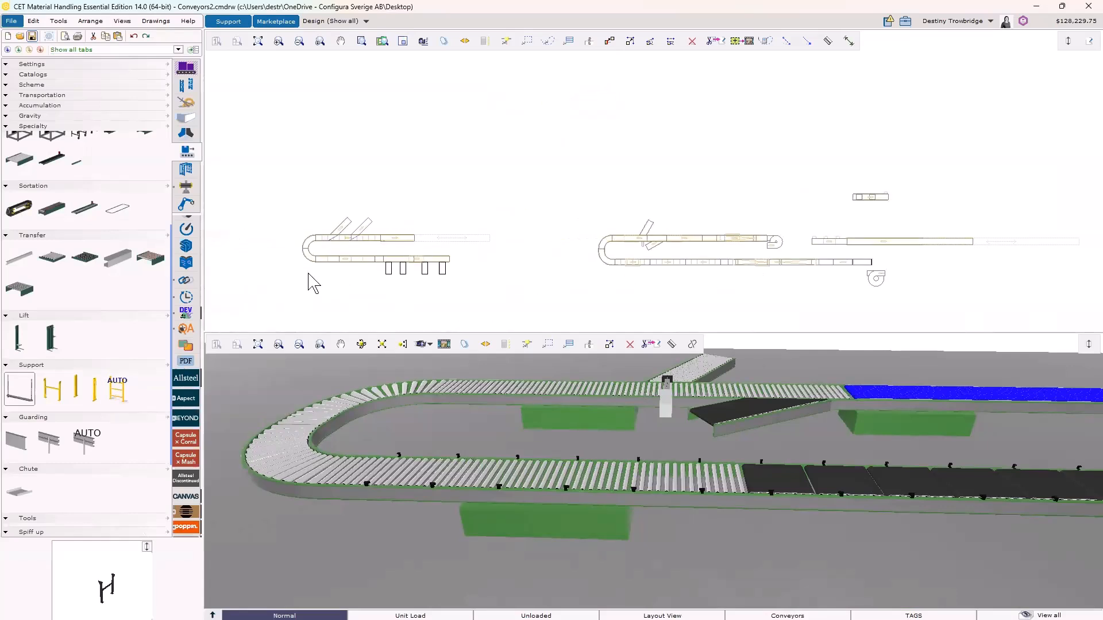
scroll(474, 429, down, 5)
scroll(509, 472, up, 5)
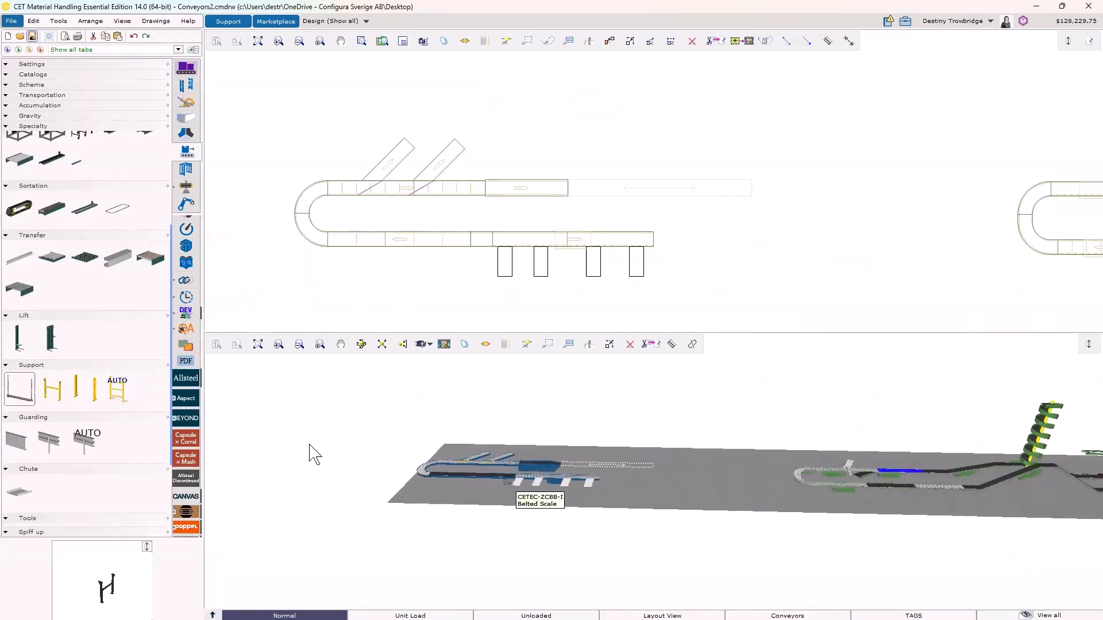
scroll(509, 472, down, 4)
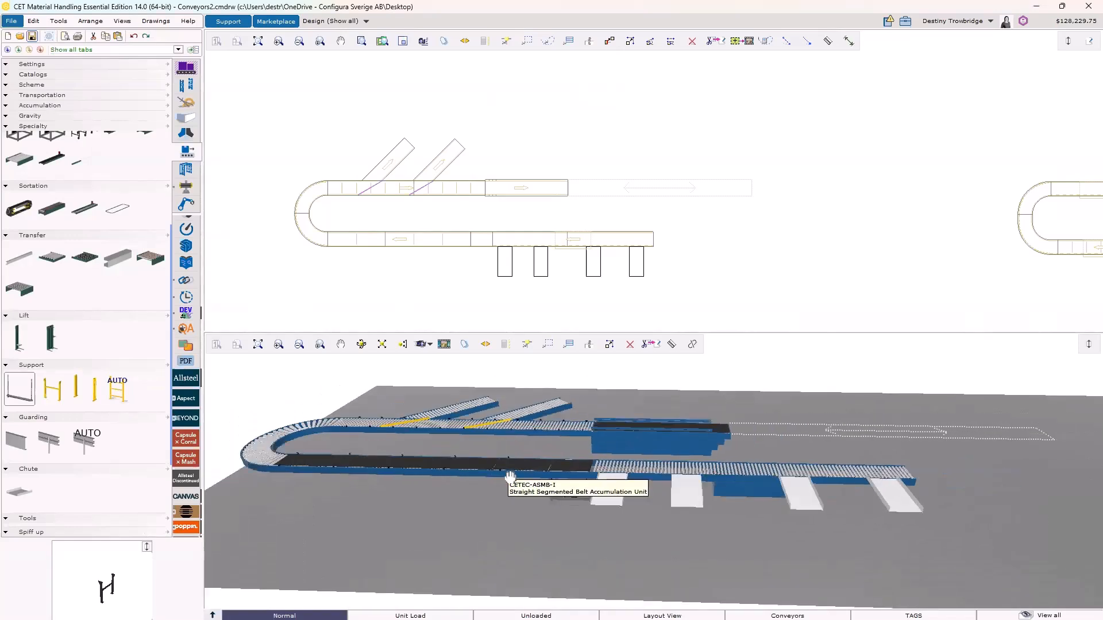
click(494, 244)
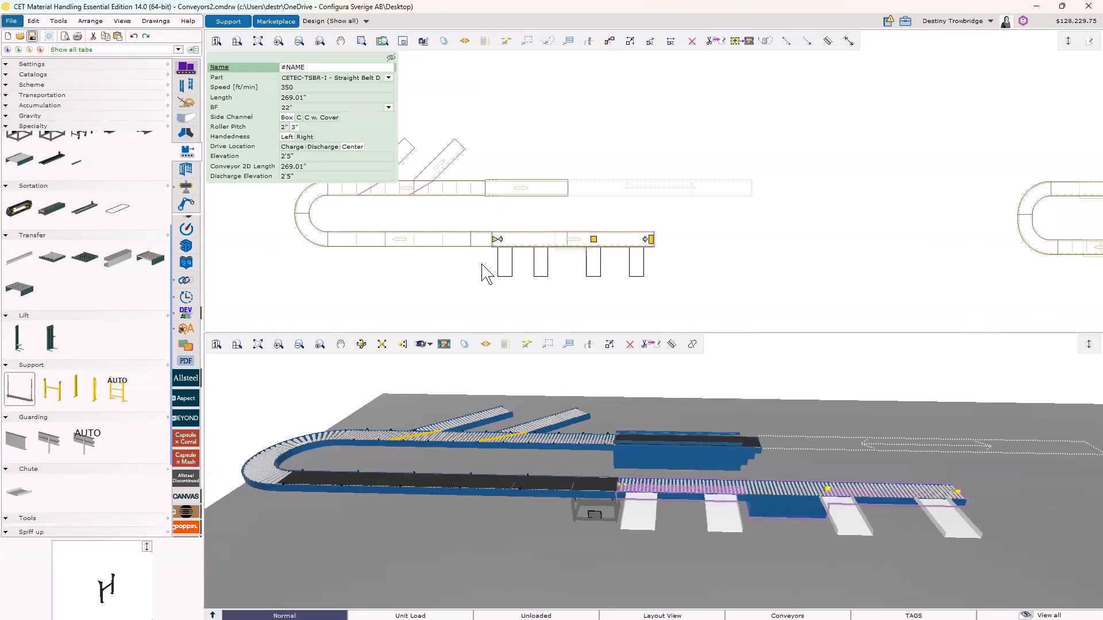
key(ctrl+a)
middle_drag(488, 282, 536, 313)
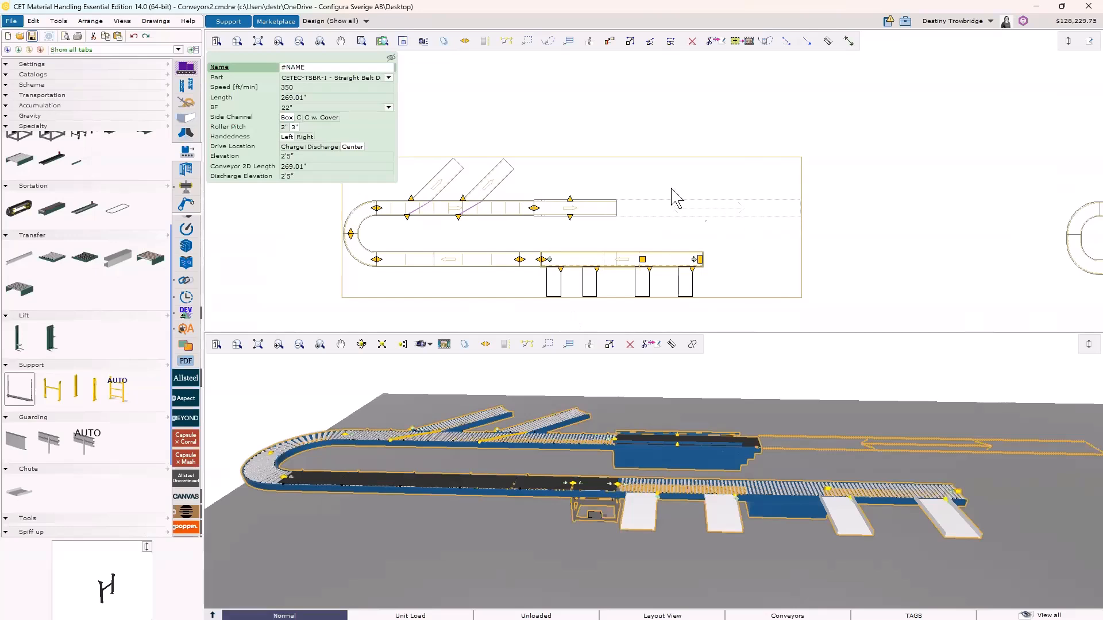
click(121, 396)
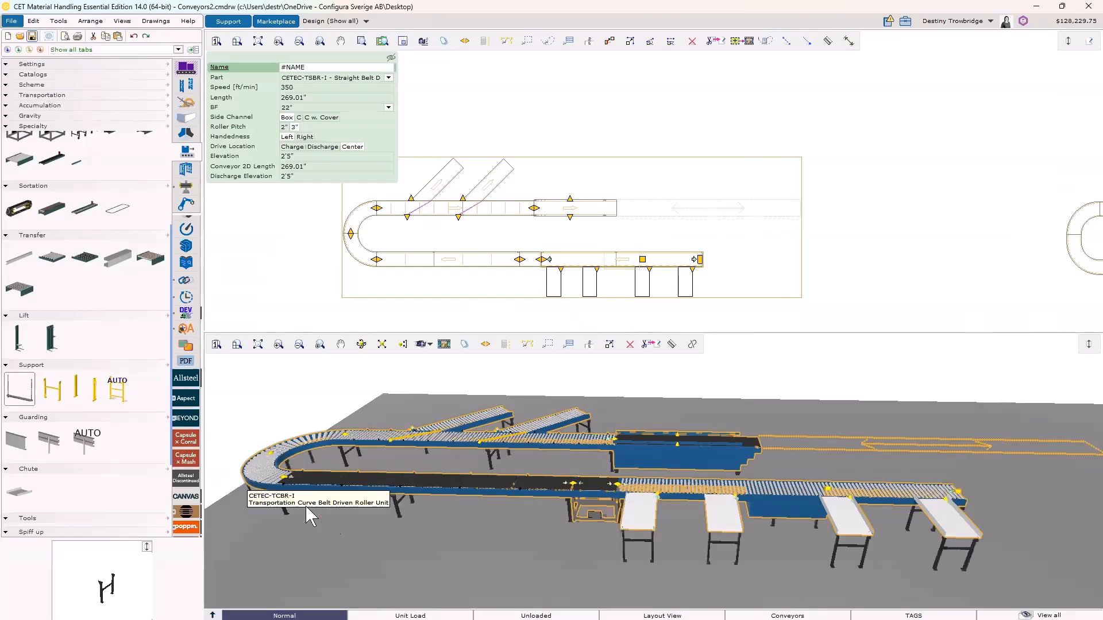
scroll(288, 489, up, 2)
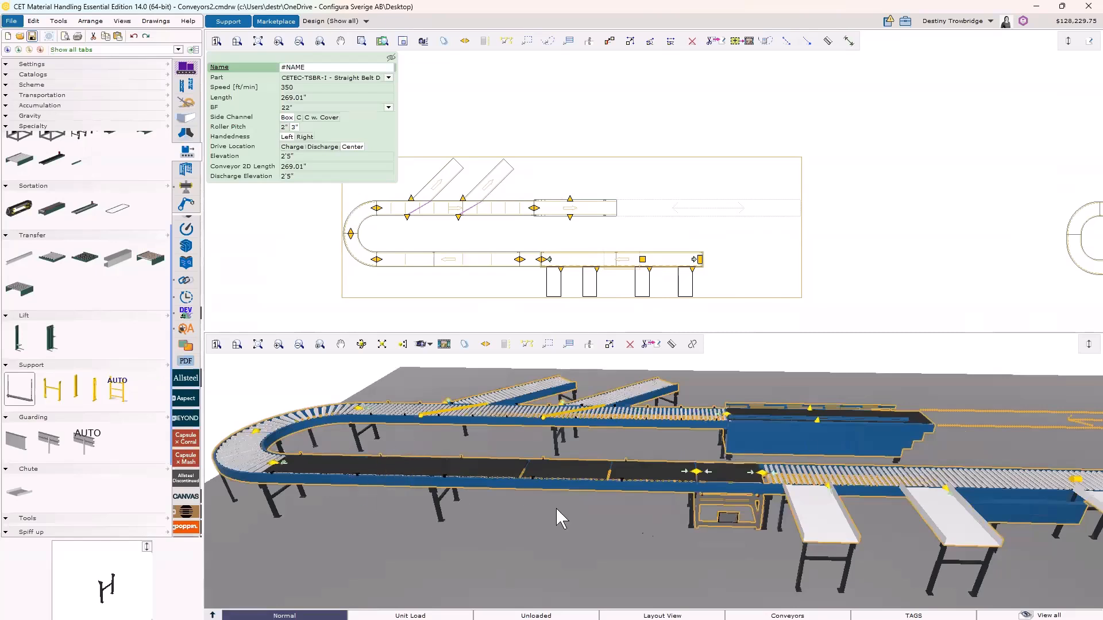
click(338, 518)
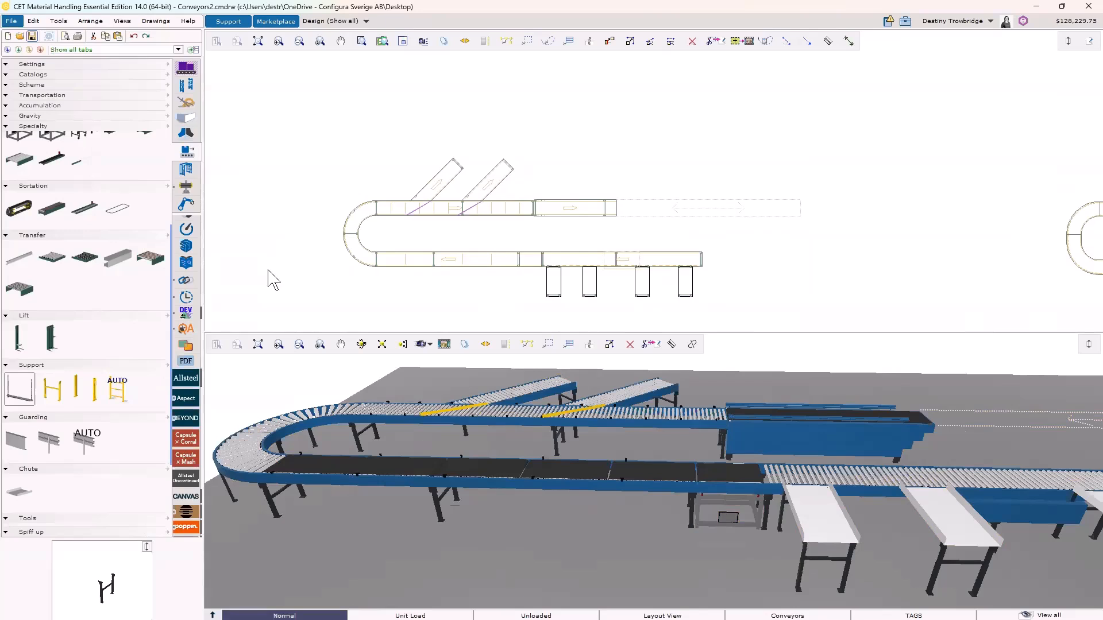
- Try the Pan Guard and a 10-inch-high Guard Rail along the edges of the blue conveyor line, and cancel the placement
scroll(274, 280, down, 3)
scroll(273, 280, up, 4)
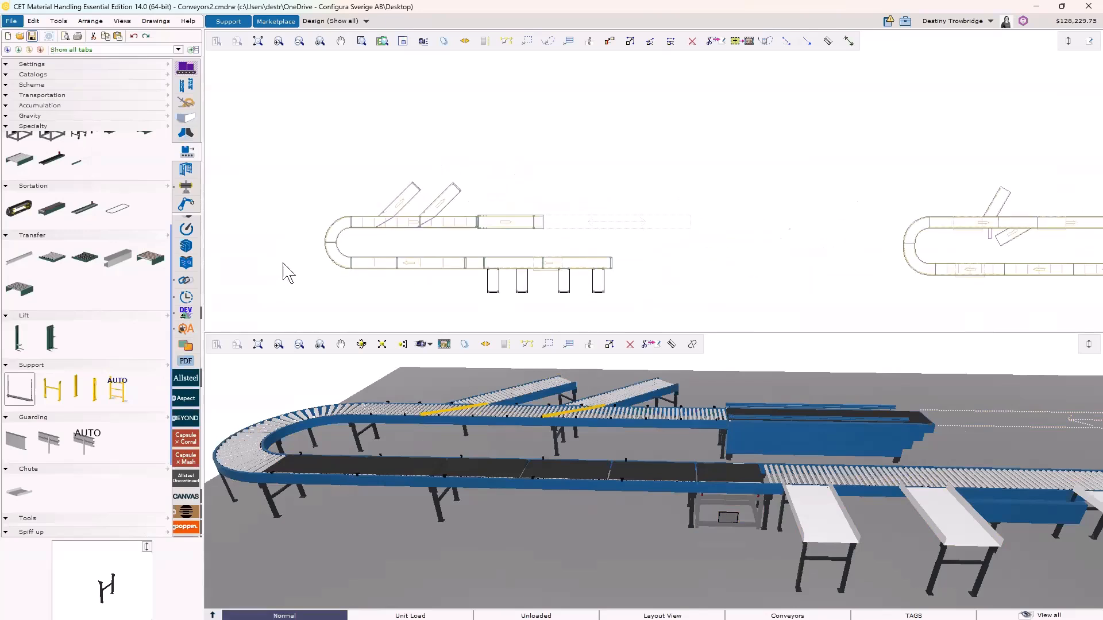
scroll(92, 379, down, 3)
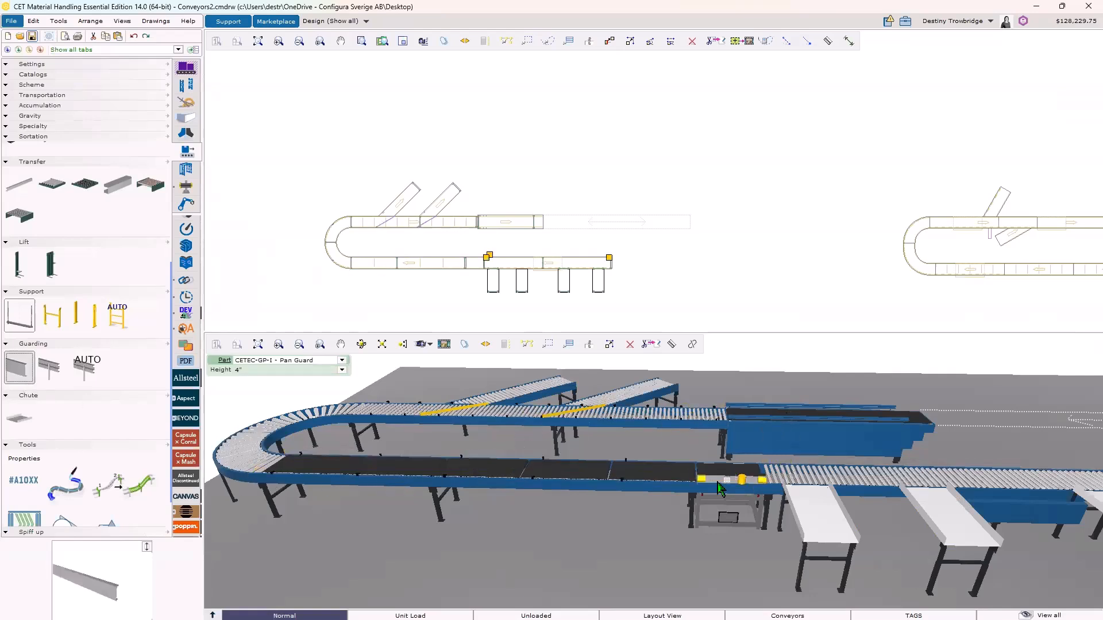
click(52, 371)
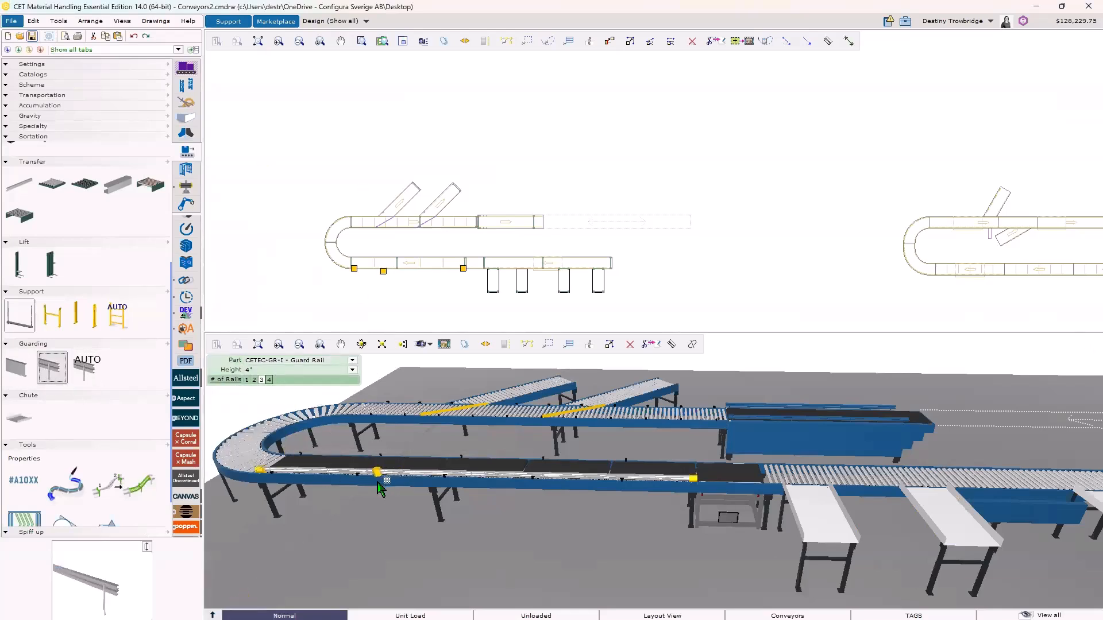
click(351, 371)
click(327, 411)
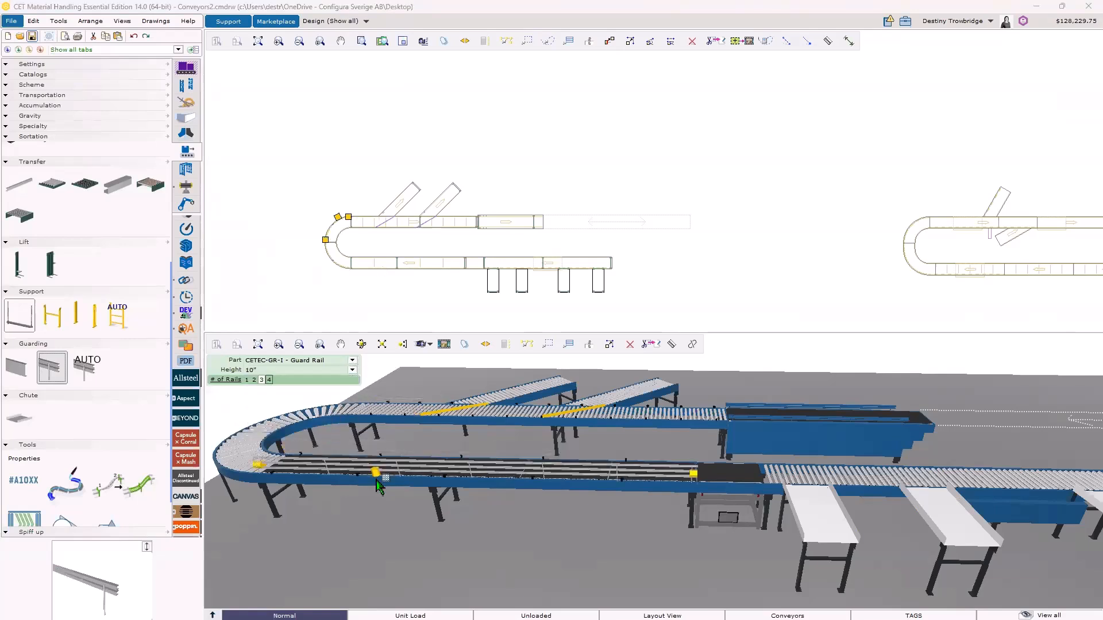
key(Escape)
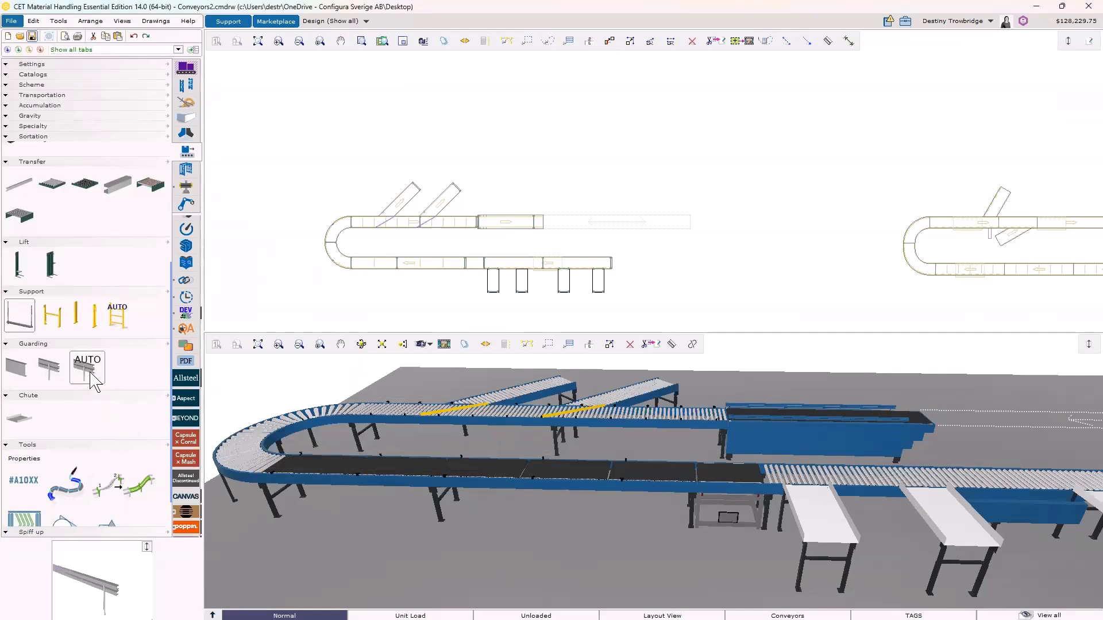
- Add automatic side guarding to both sides of the whole blue conveyor system, using 8-inch Guard Rail with 3 rails
click(439, 274)
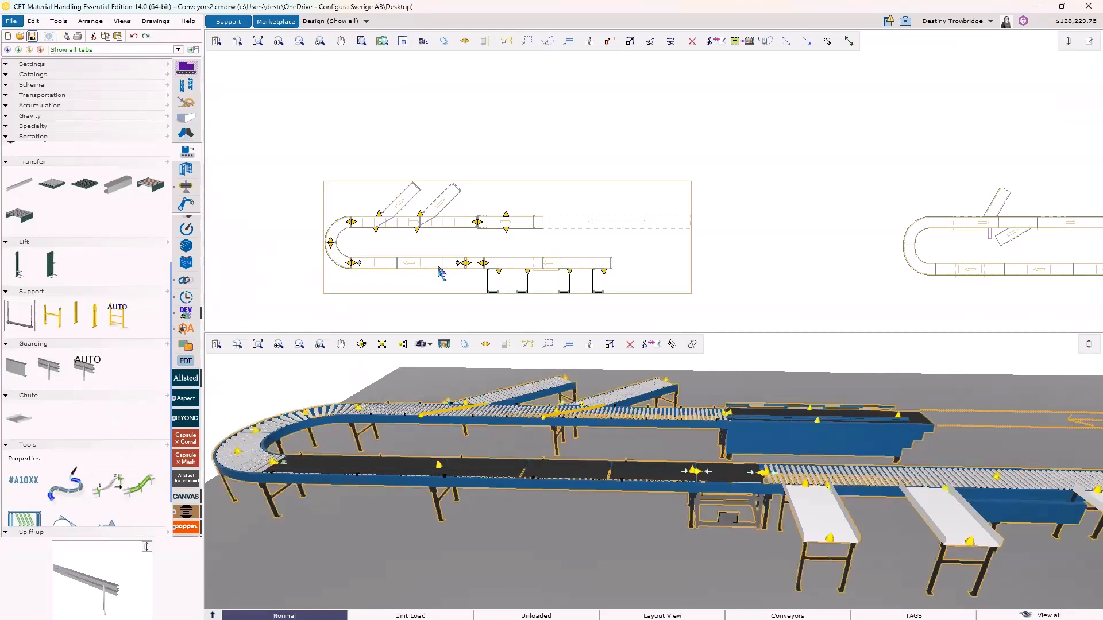
click(82, 366)
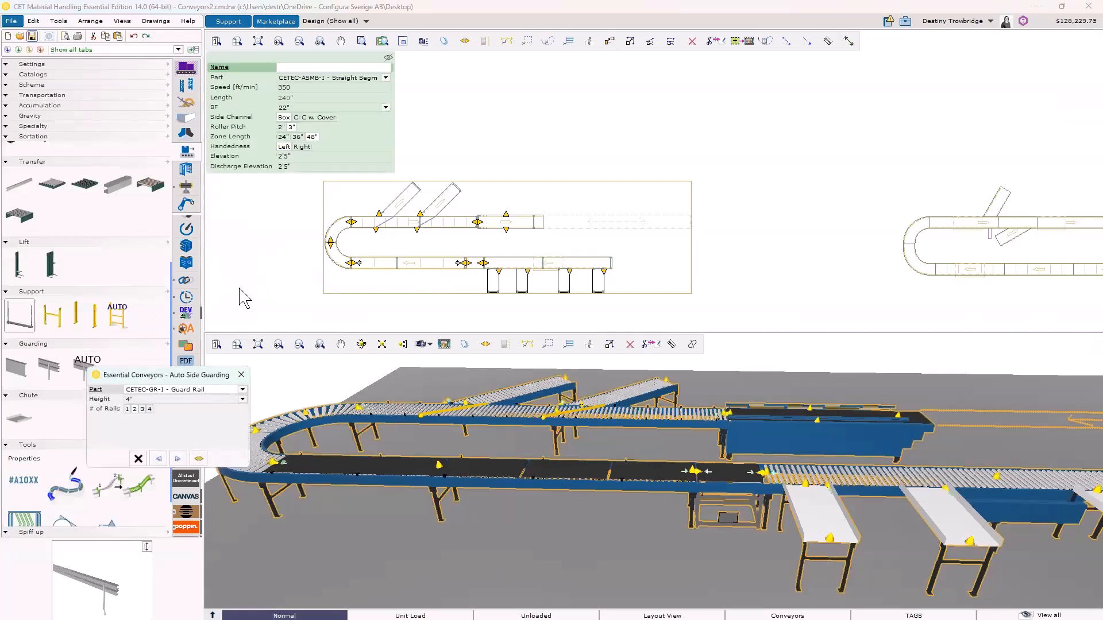
click(243, 399)
click(153, 431)
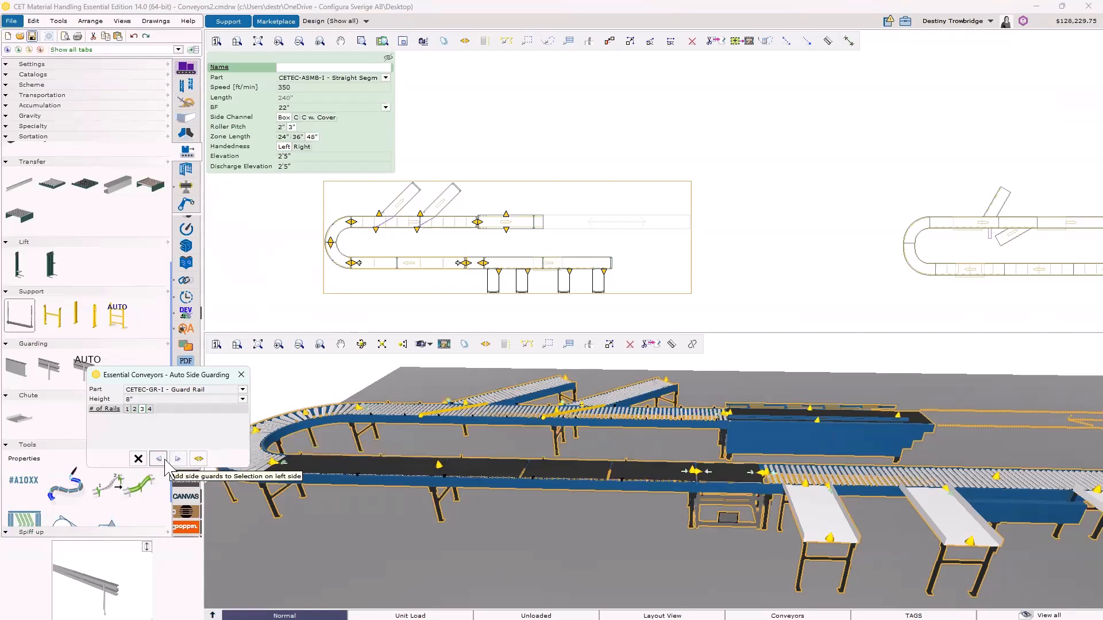
click(199, 459)
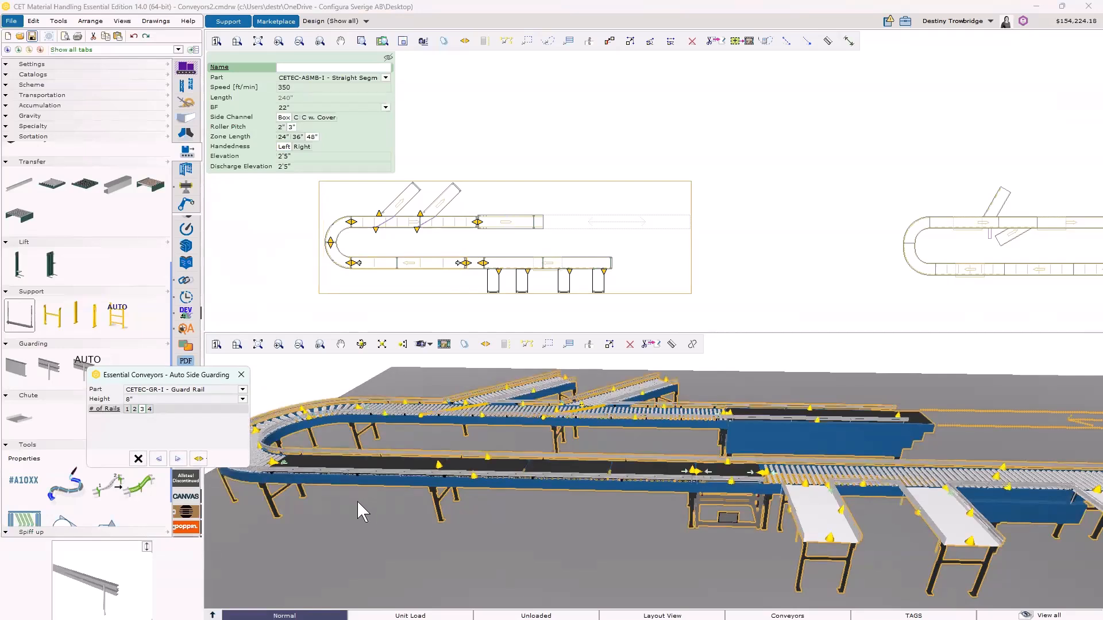
- Examine the guard rails around the blue loop and its spurs in 3D, and close the Auto Side Guarding dialog
click(359, 507)
scroll(327, 448, up, 5)
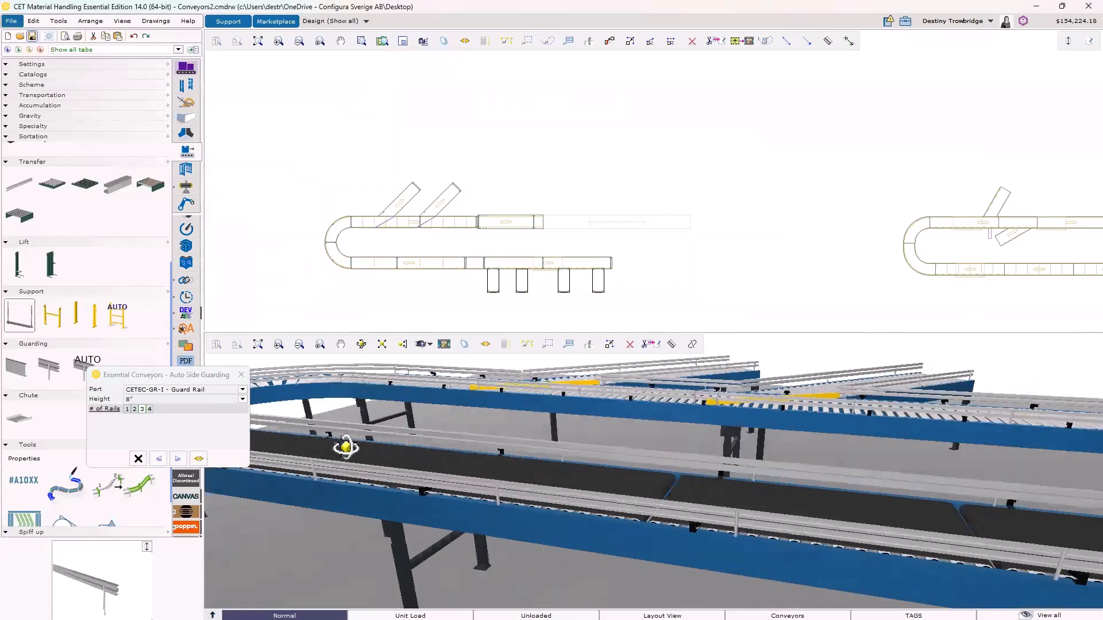
middle_drag(345, 447, 347, 448)
right_drag(362, 426, 417, 426)
scroll(418, 425, down, 4)
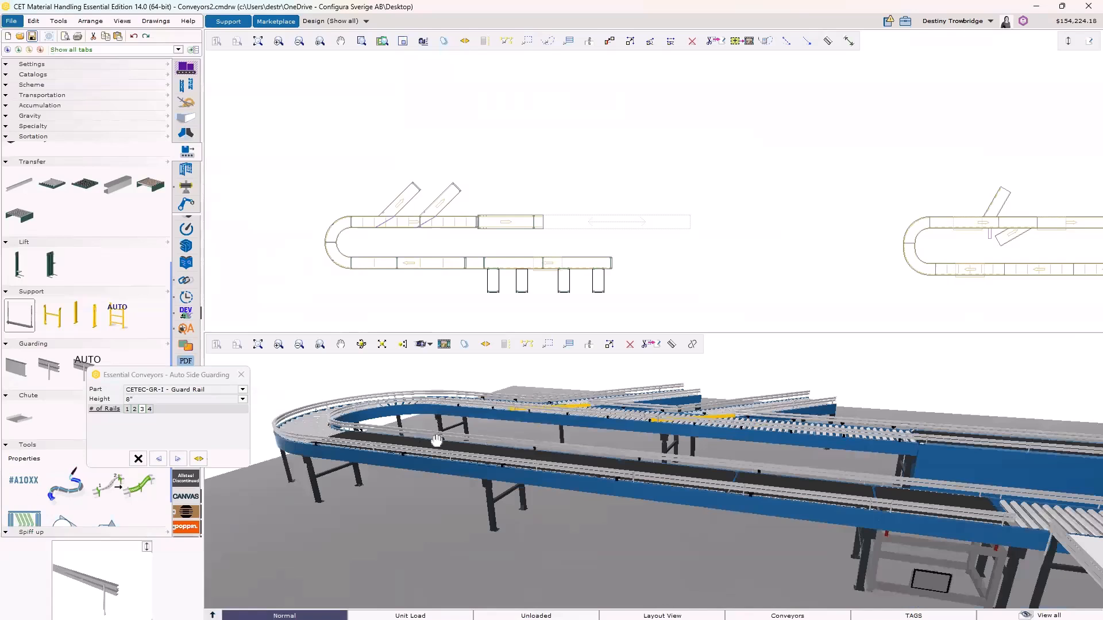
scroll(436, 441, up, 2)
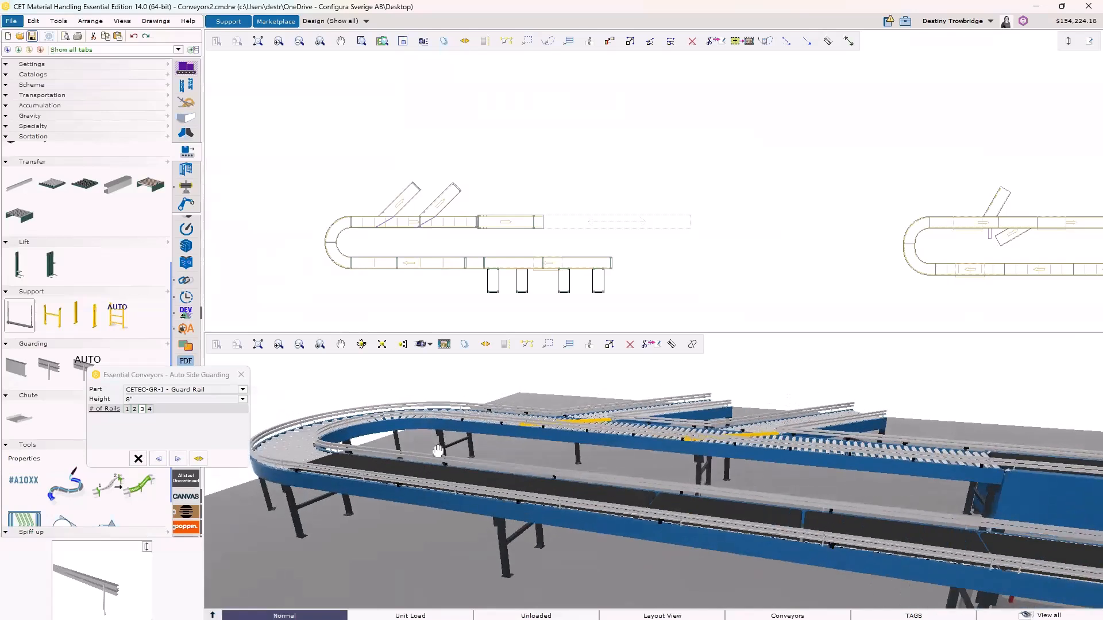
click(240, 375)
scroll(76, 412, down, 2)
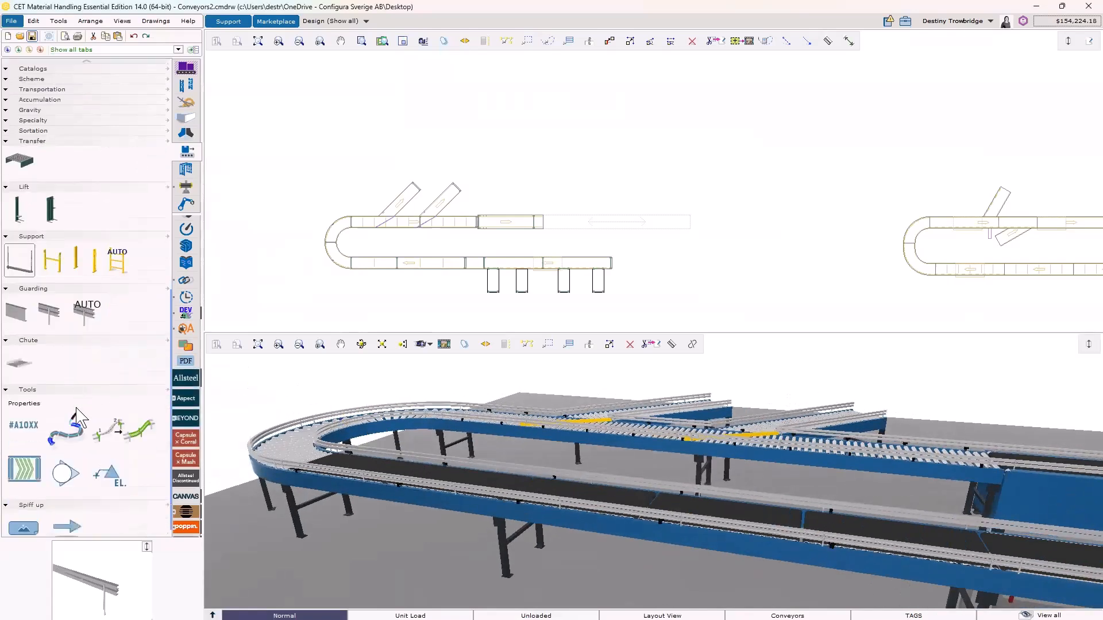
- Try a chute on the side of the roller section in the green conveyor line, and delete it
scroll(77, 412, down, 1)
click(27, 354)
scroll(498, 478, down, 5)
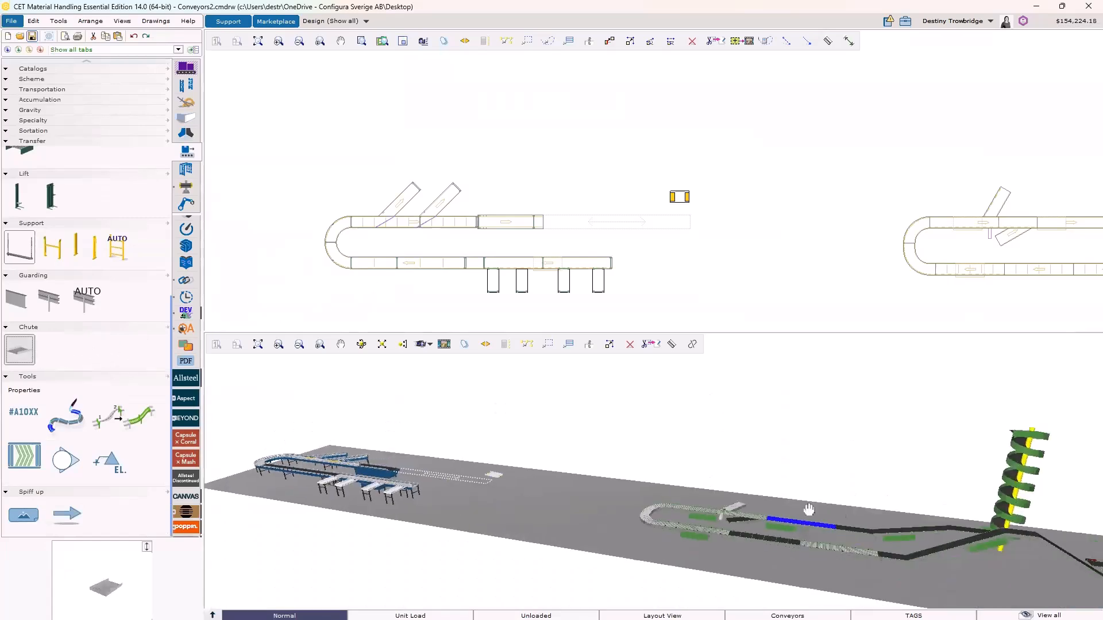
middle_drag(497, 478, 344, 434)
scroll(691, 525, up, 5)
click(584, 505)
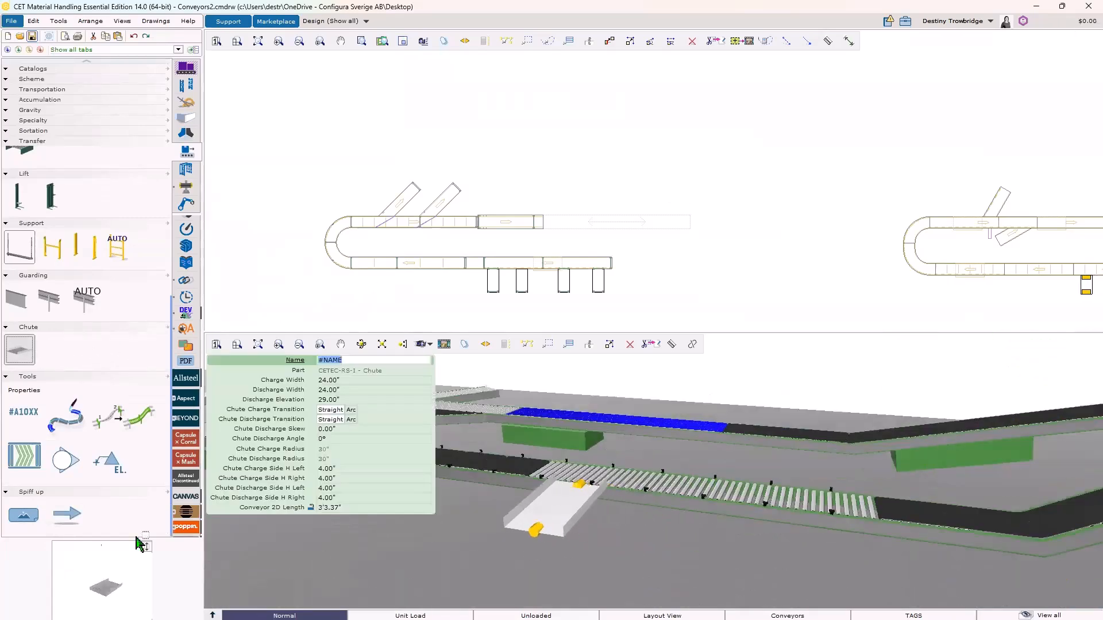
key(Escape)
scroll(553, 520, up, 3)
right_drag(554, 520, 499, 505)
click(543, 517)
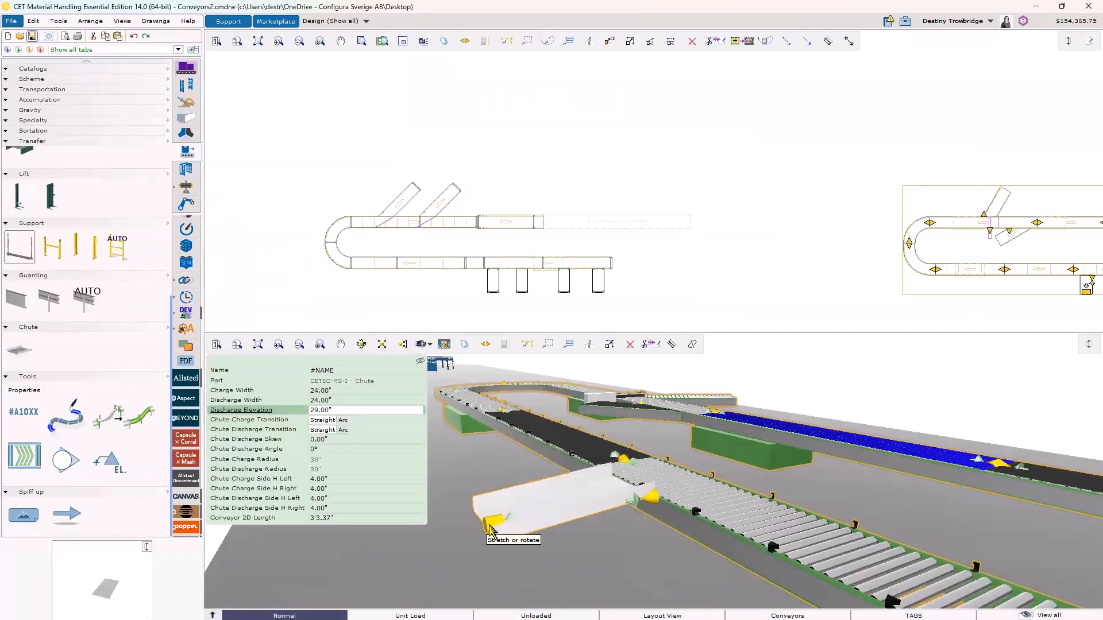
key(Delete)
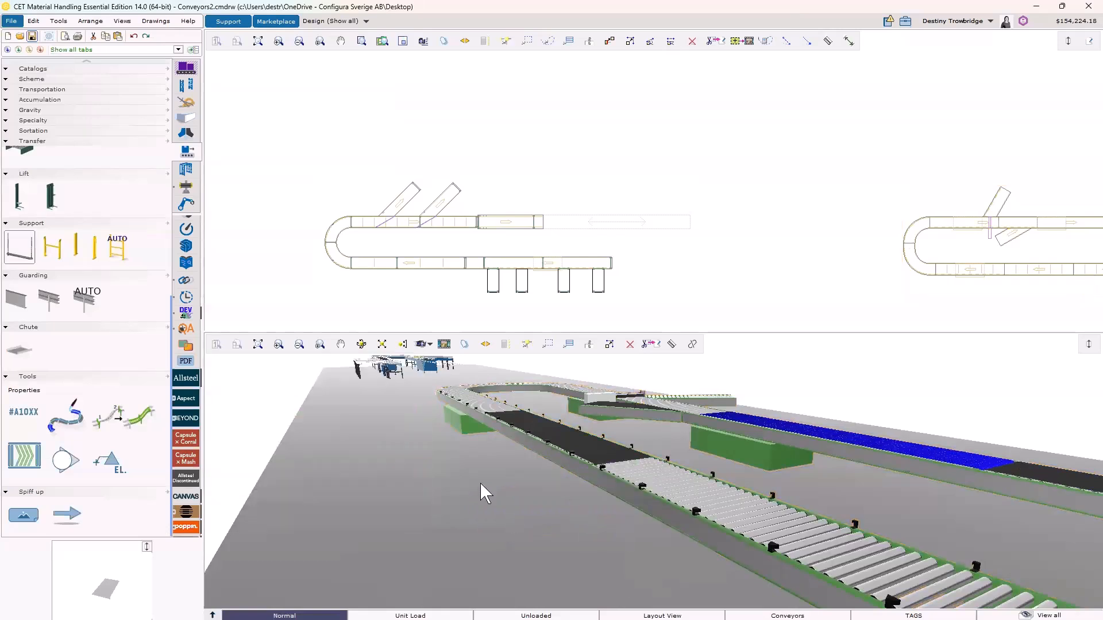
- Number the main blue conveyor line using the Line method, starting at 100000 with an increment of 10
click(23, 414)
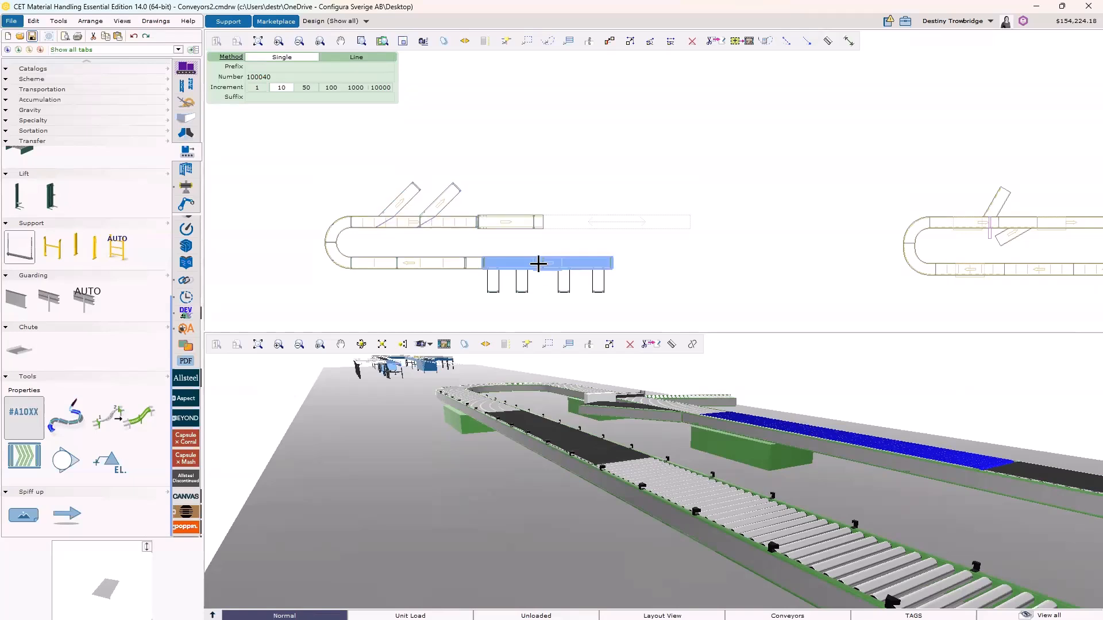
click(350, 56)
click(354, 58)
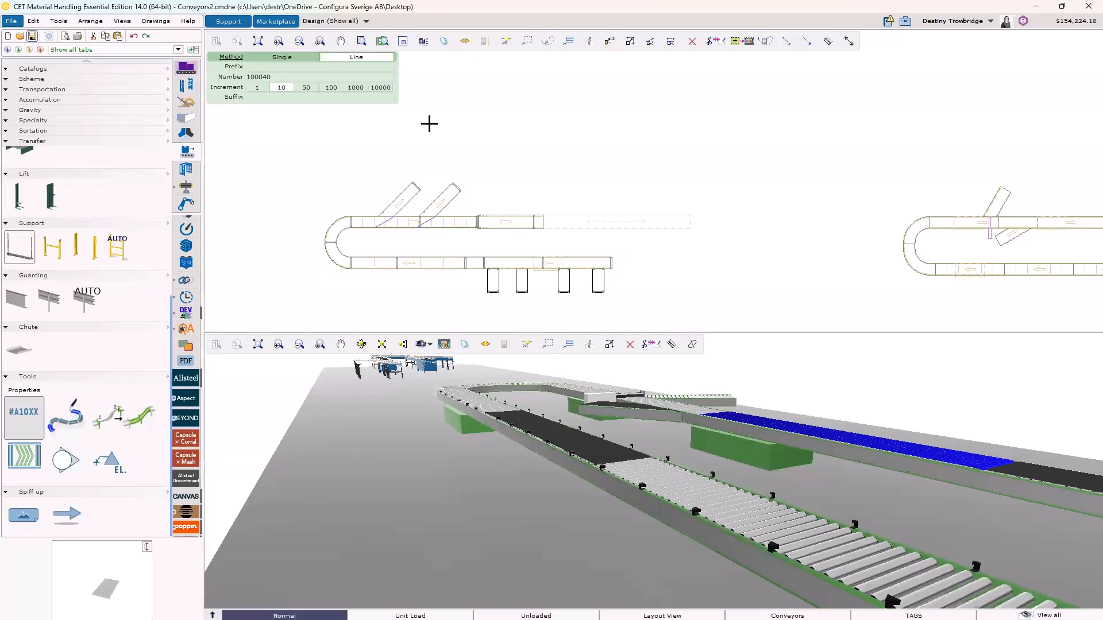
click(257, 79)
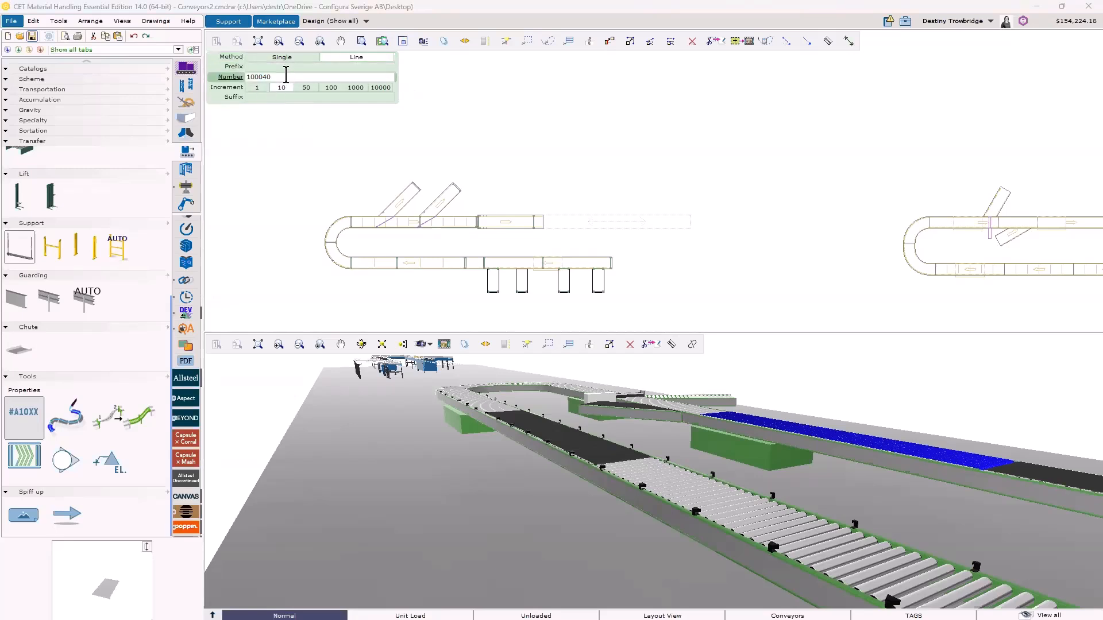
mouse_move(283, 79)
mouse_down()
mouse_move(233, 79)
mouse_move(264, 73)
mouse_up()
text(00)
click(282, 87)
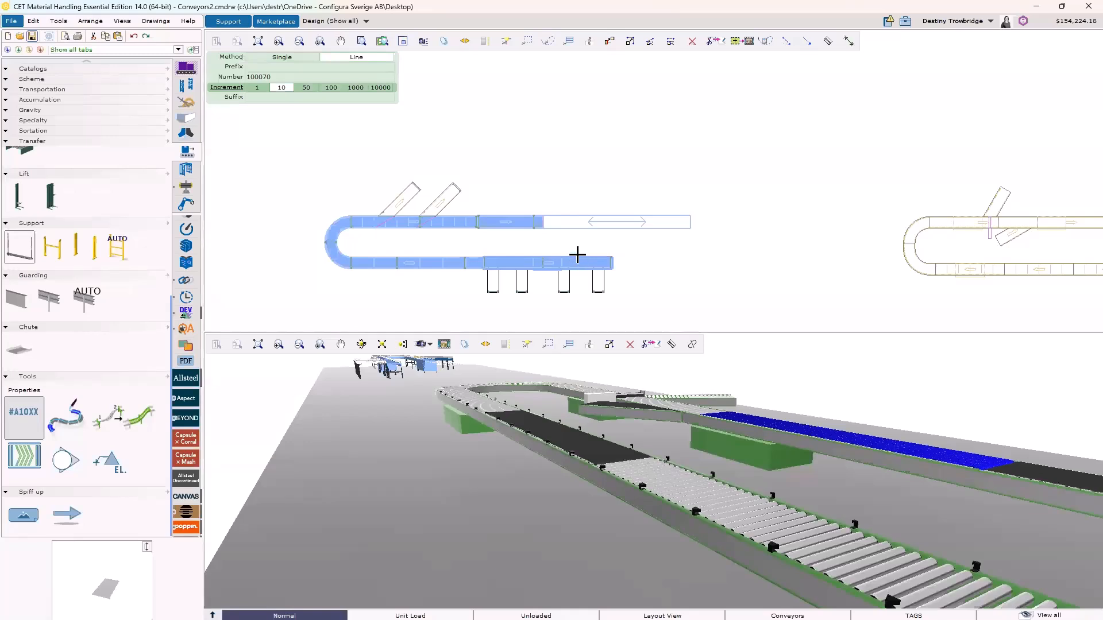
scroll(569, 259, up, 4)
middle_drag(537, 215, 655, 218)
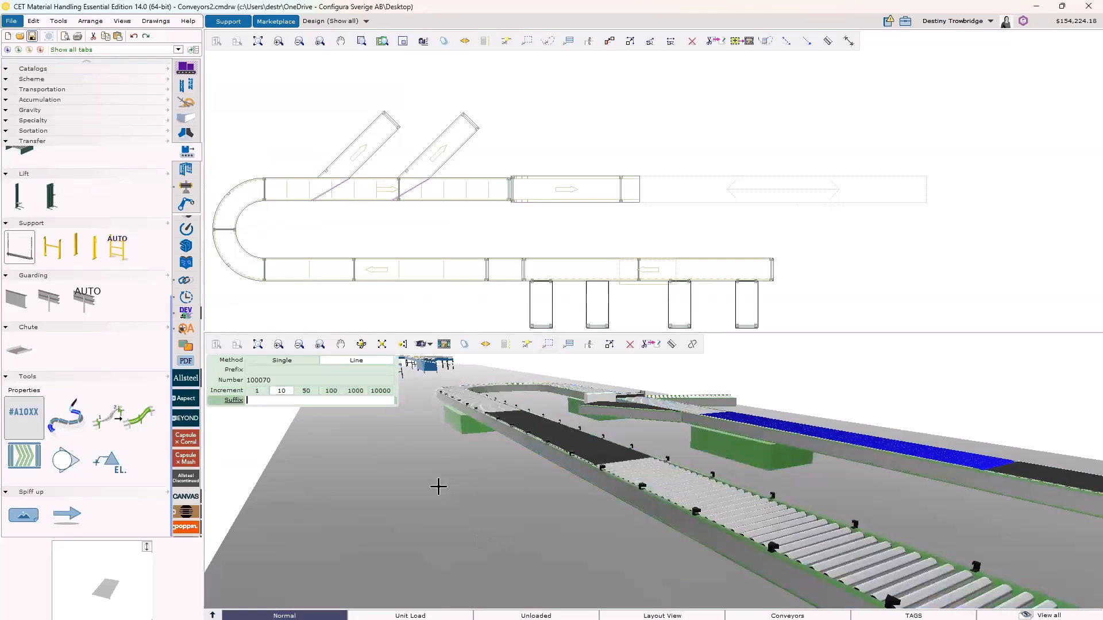
key(Escape)
- Display the blue conveyor line in the Conveyors view and check the name assigned to the telescopic conveyor
scroll(369, 495, down, 3)
scroll(426, 392, up, 6)
middle_drag(400, 455, 458, 471)
scroll(457, 470, down, 8)
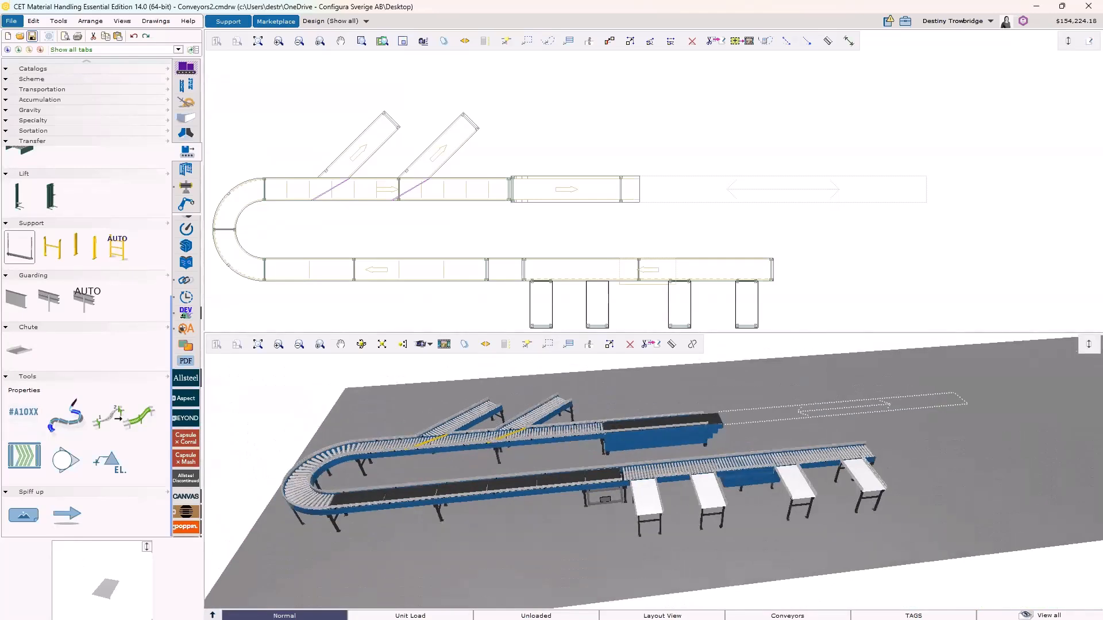
click(788, 615)
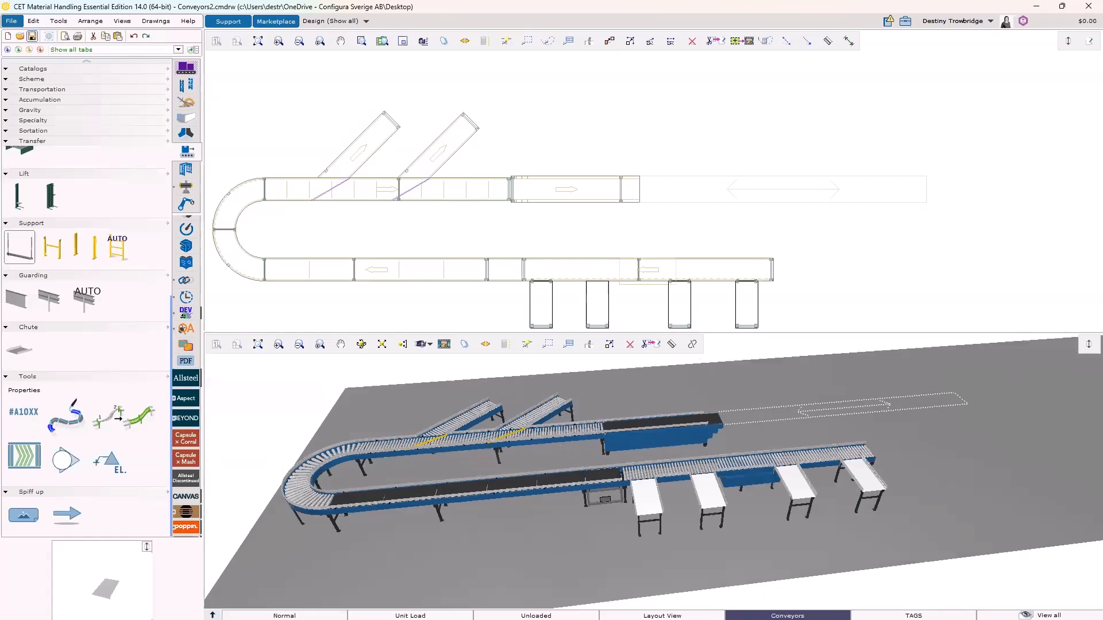
click(552, 196)
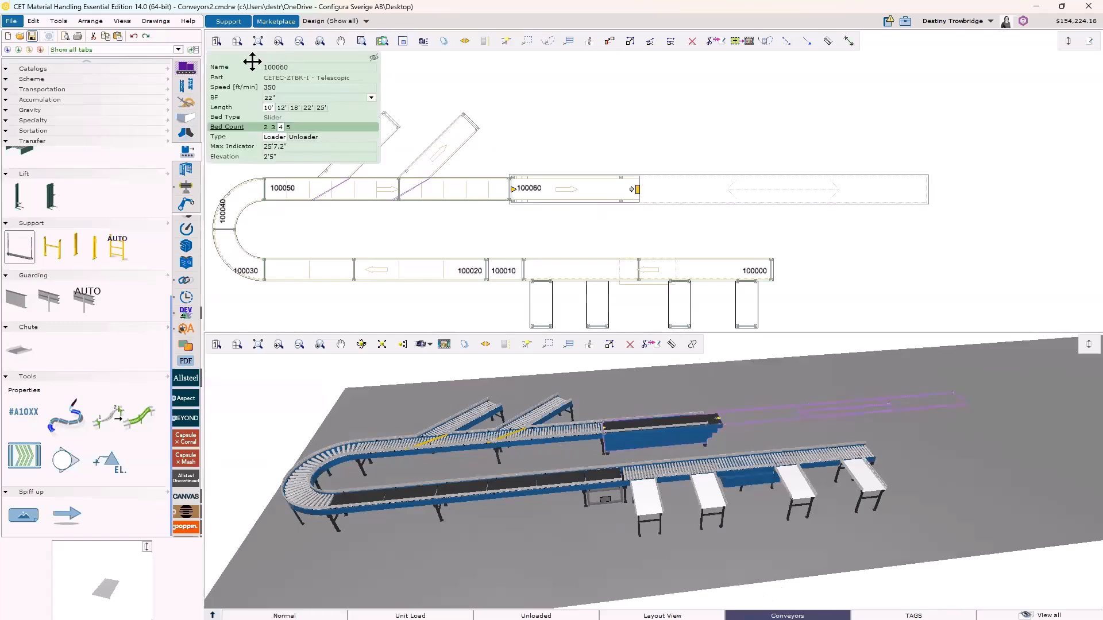
click(420, 228)
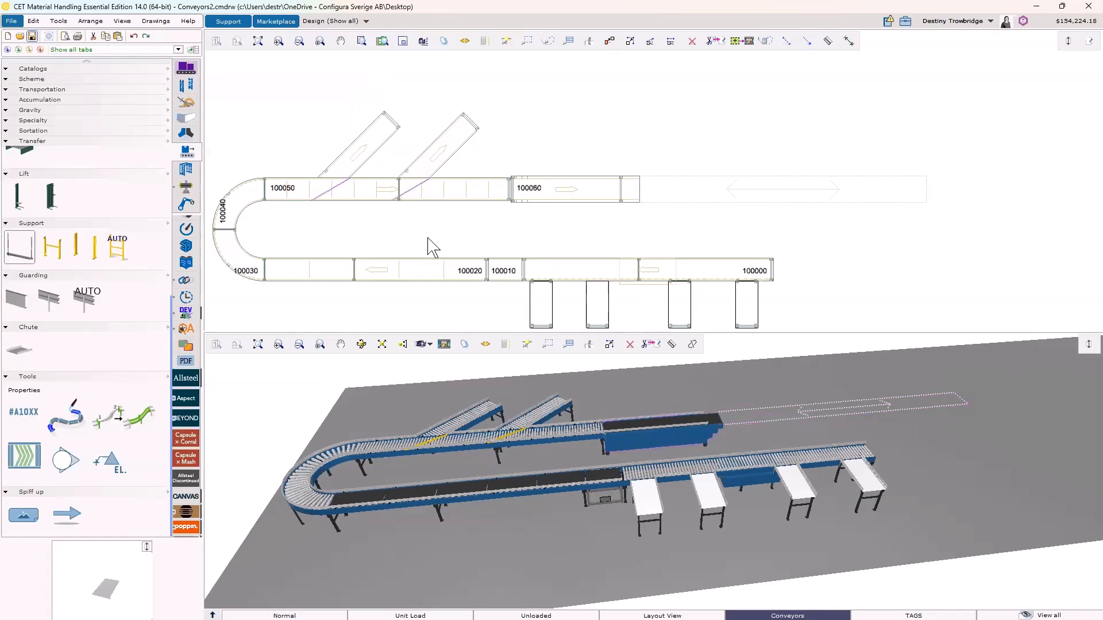
- Draw a closed conveyor loop below the blue line with straight belted segments, two 90° curves and a diagonal return, at 2'5" elevation
click(62, 428)
scroll(345, 158, down, 5)
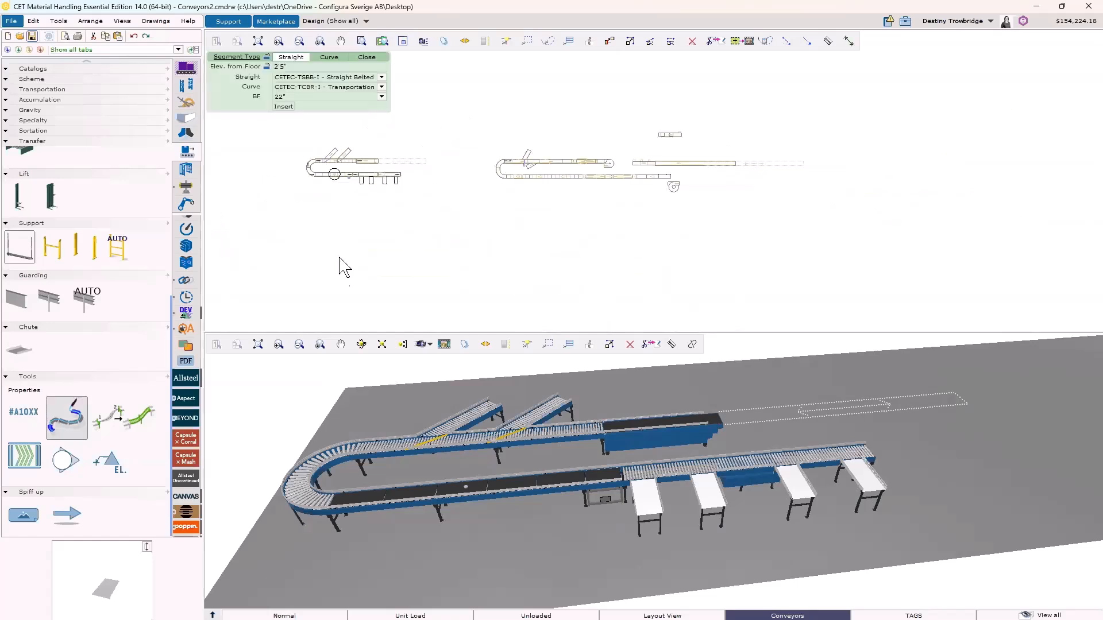
scroll(407, 226, up, 2)
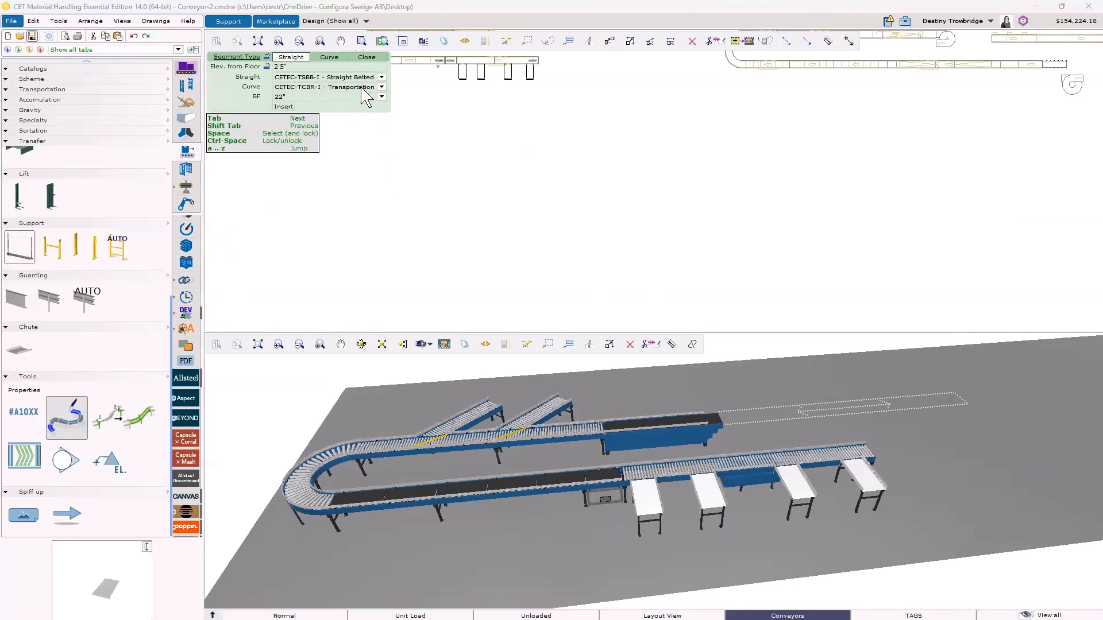
click(406, 205)
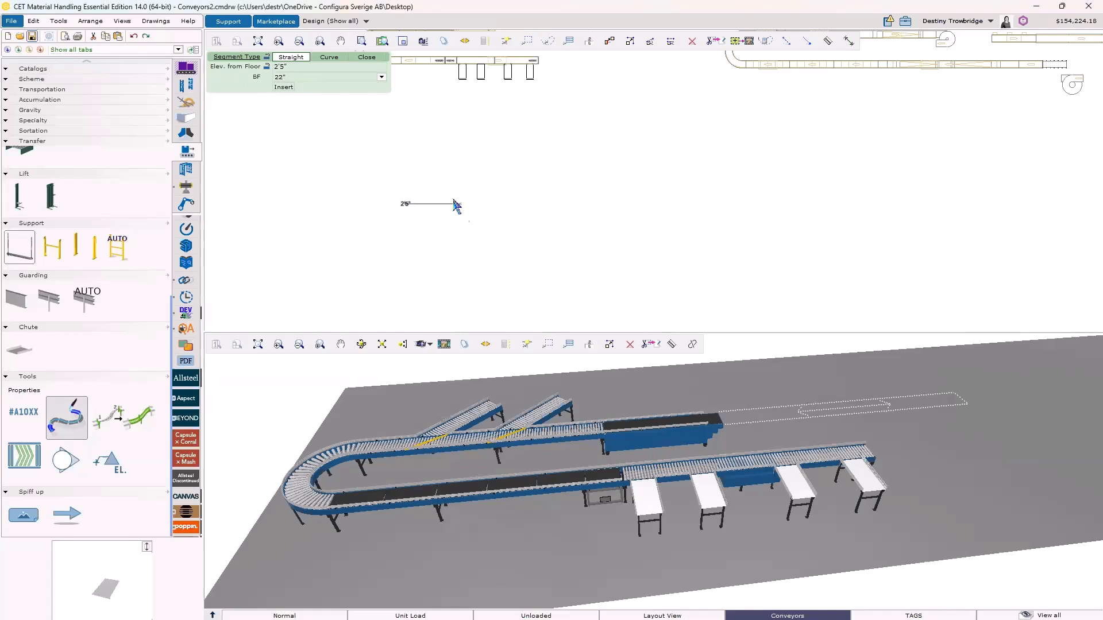
click(541, 208)
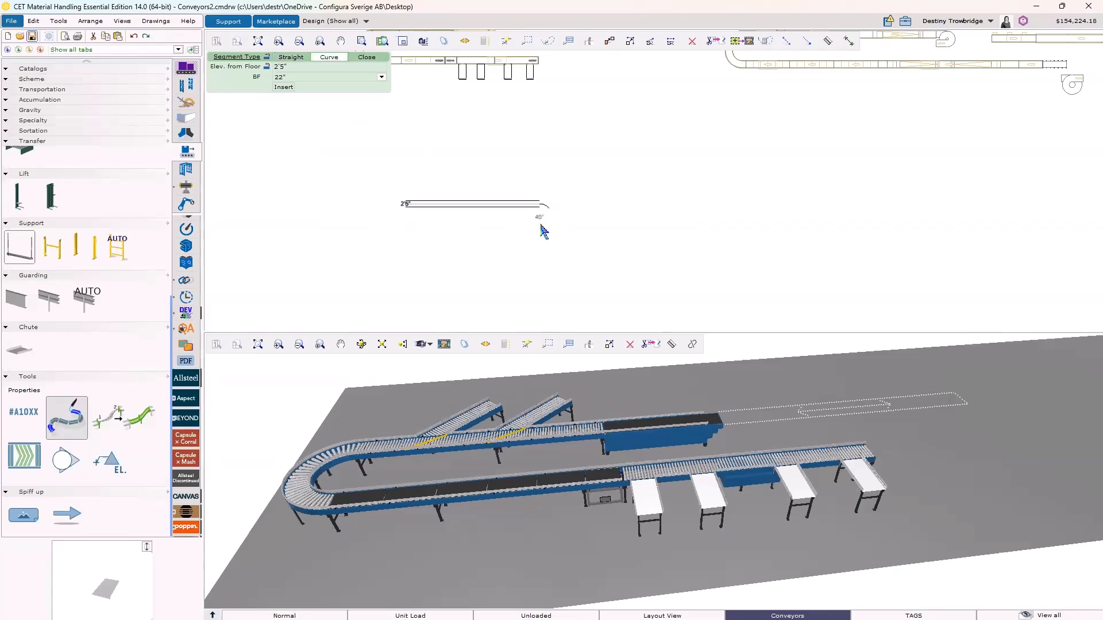
click(558, 225)
click(532, 273)
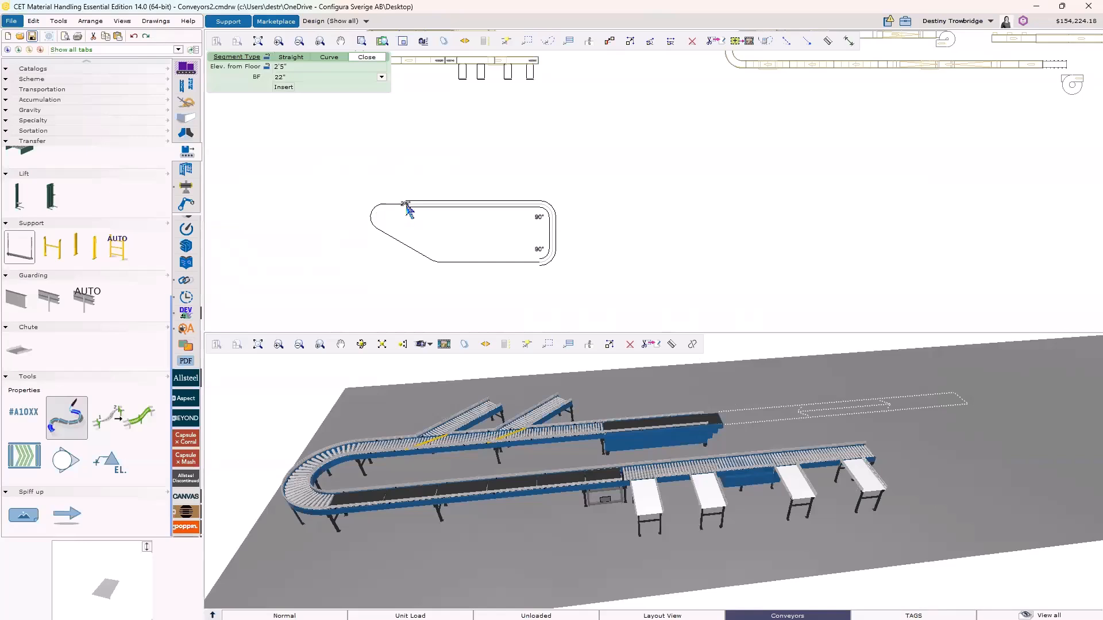
click(407, 210)
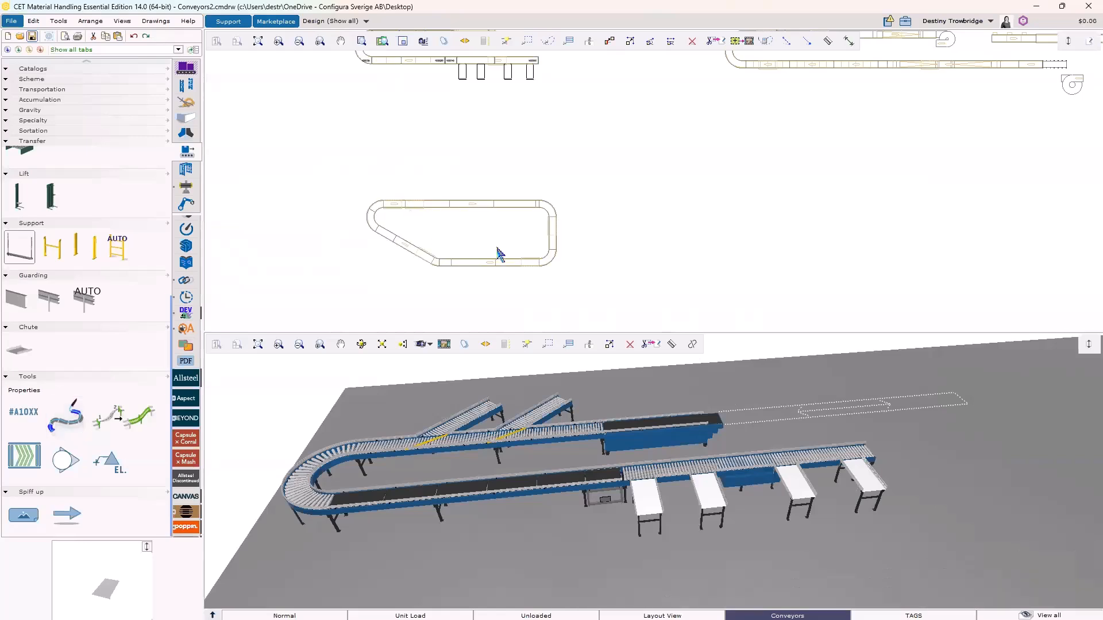
scroll(506, 459, down, 5)
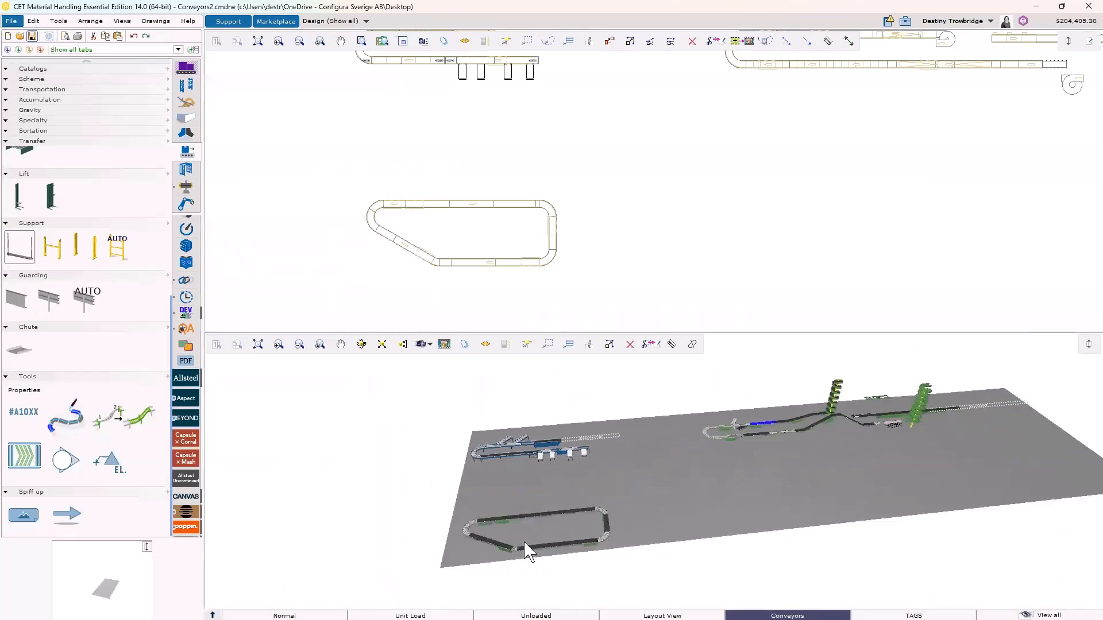
scroll(523, 542, up, 5)
middle_drag(523, 541, 531, 544)
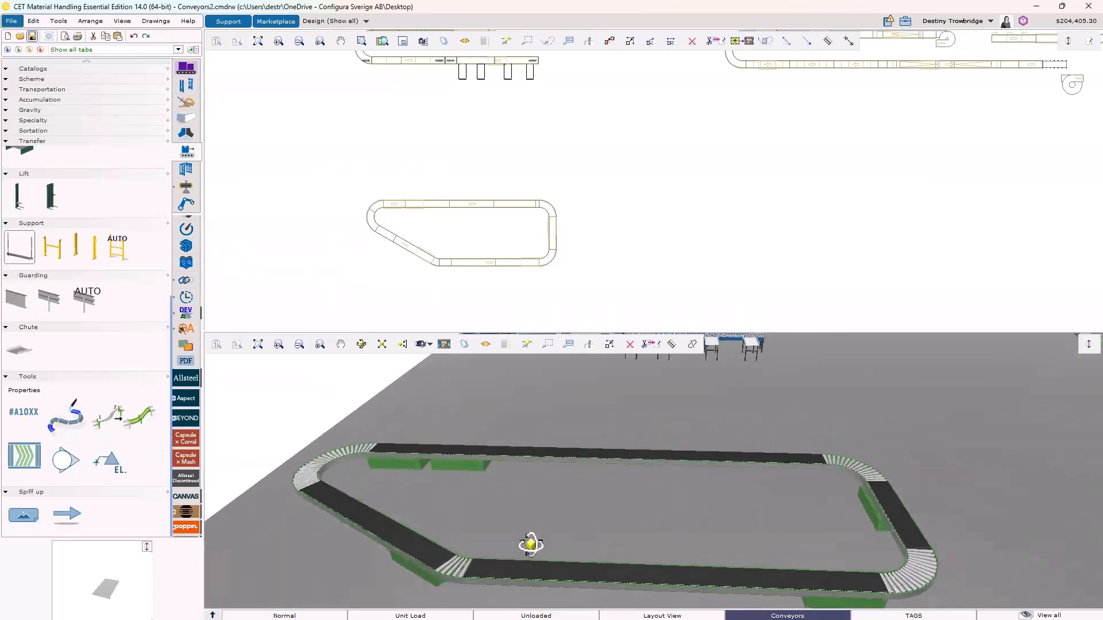
- Connect two offset points beside the loop with a diagonal conveyor path, using CETEC-TSBB-I straights and CETEC-TCBR-I curves with 22" BF
click(108, 424)
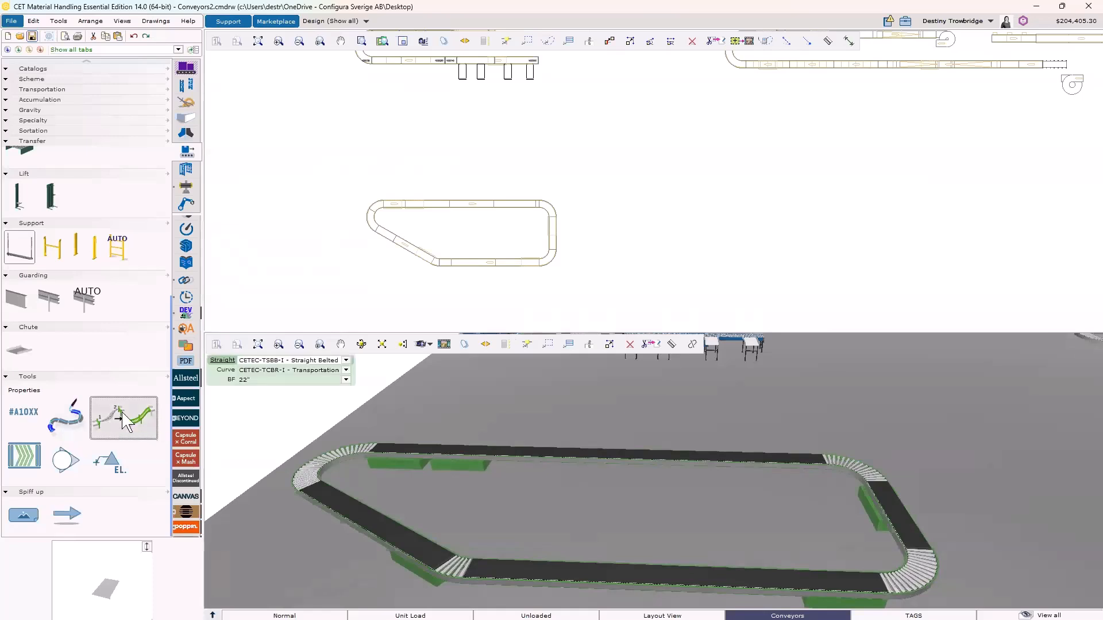
scroll(292, 226, down, 2)
scroll(535, 226, up, 3)
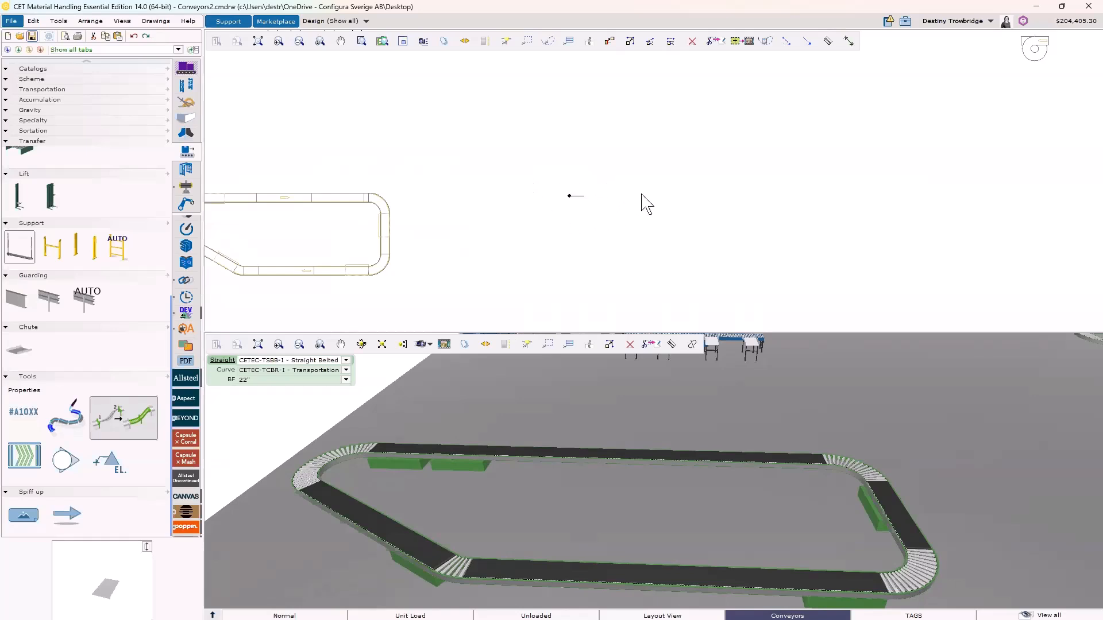
scroll(636, 200, down, 3)
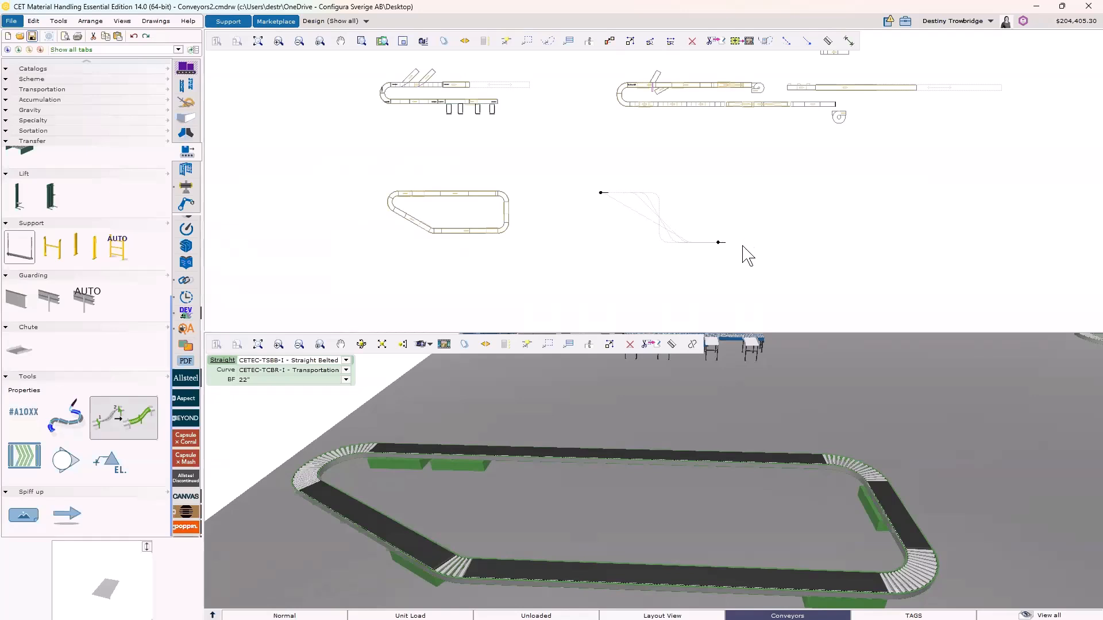
scroll(738, 253, up, 2)
scroll(728, 247, up, 2)
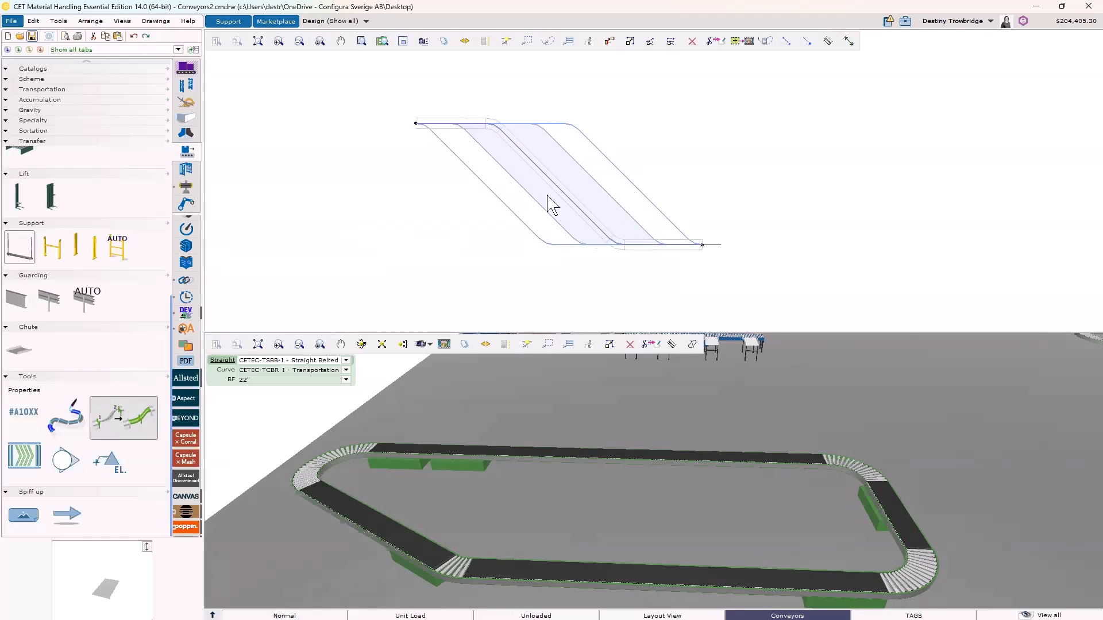
click(560, 199)
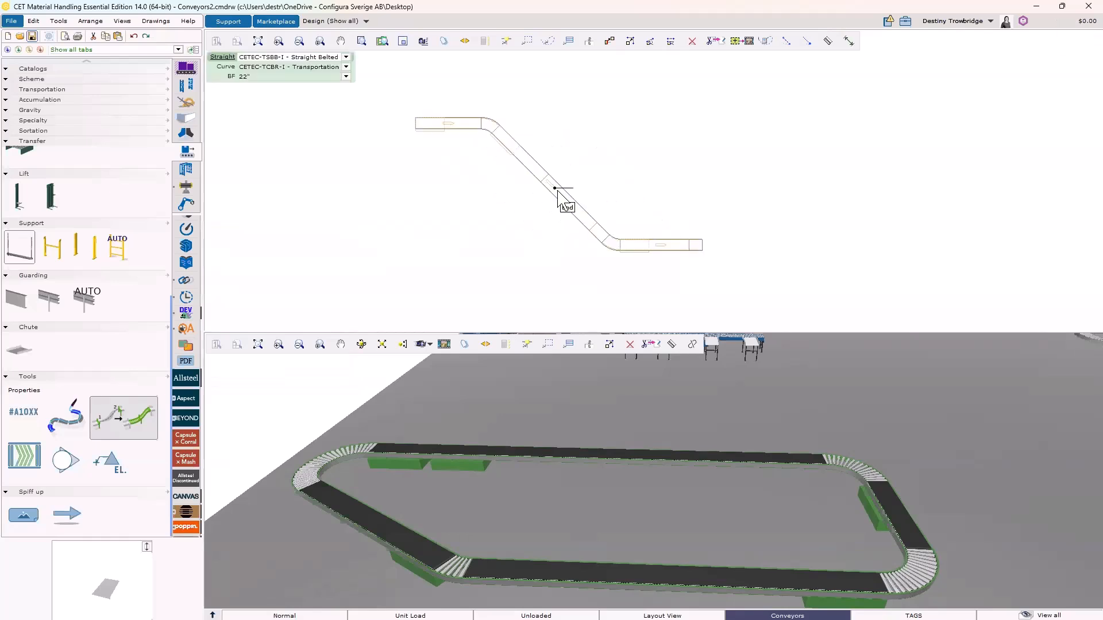
scroll(411, 444, down, 5)
scroll(770, 488, up, 5)
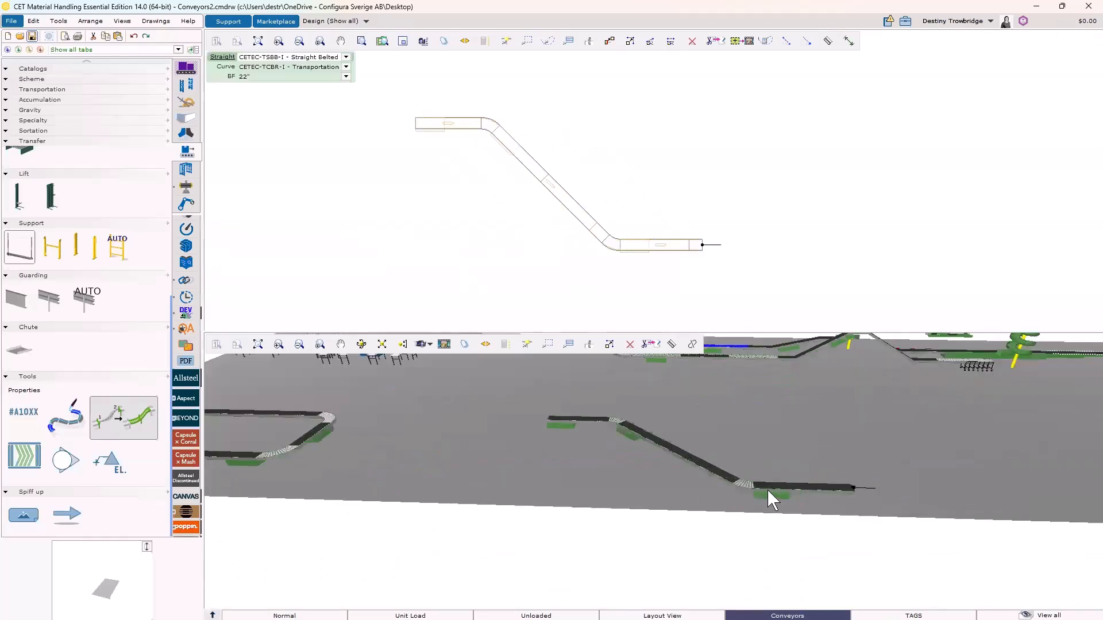
- Try the Left, Right and Herringbone roller skews on the green line's roller section, and reset the skew to None
click(37, 465)
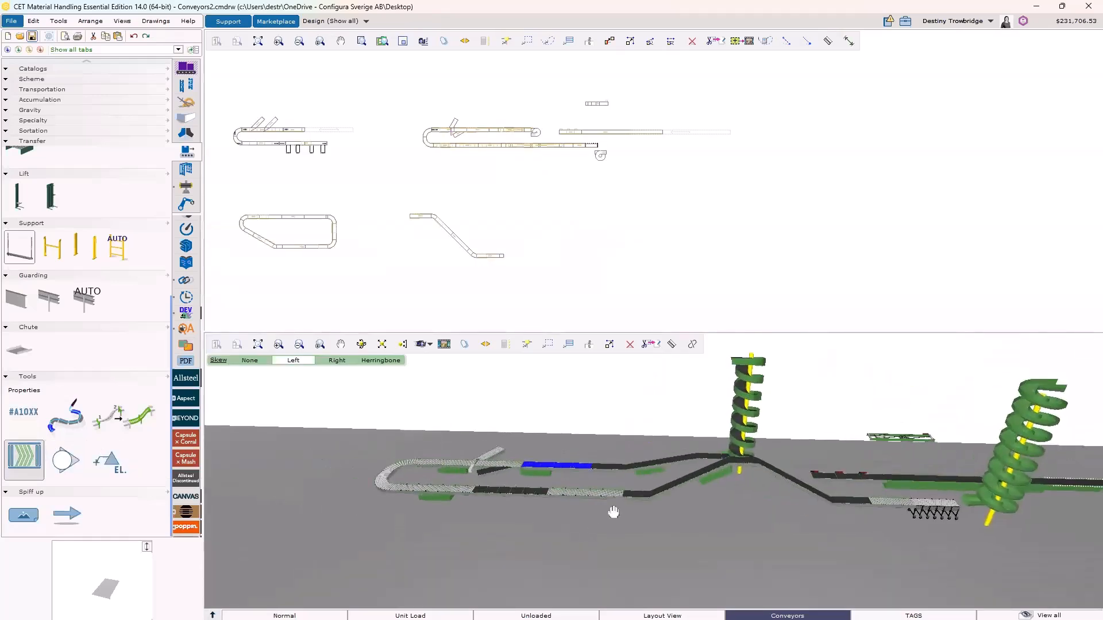
scroll(533, 470, up, 5)
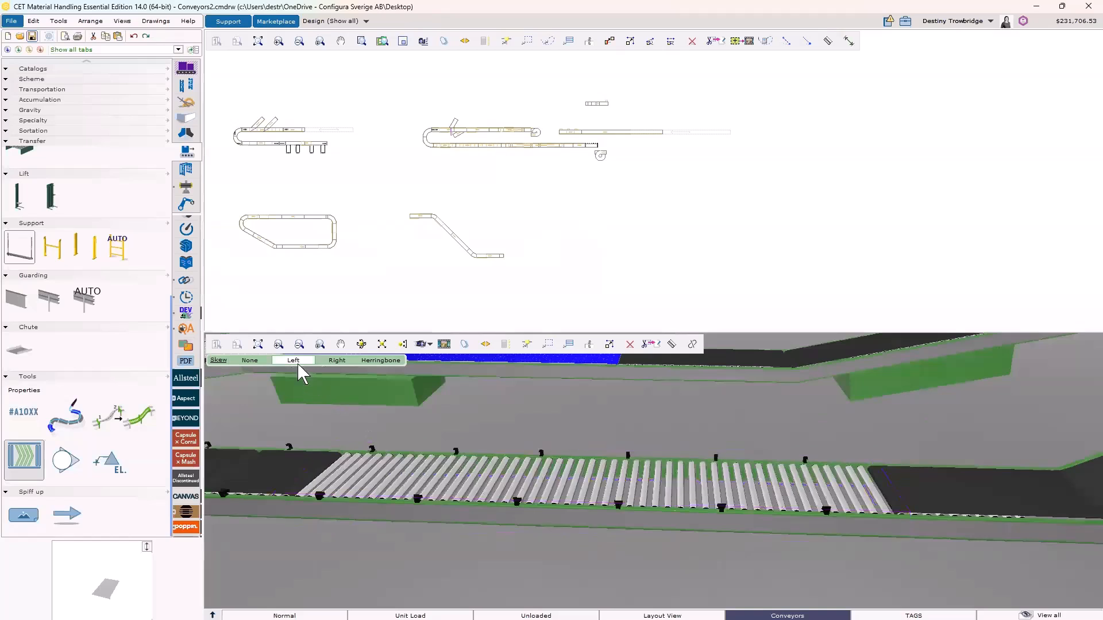
click(451, 472)
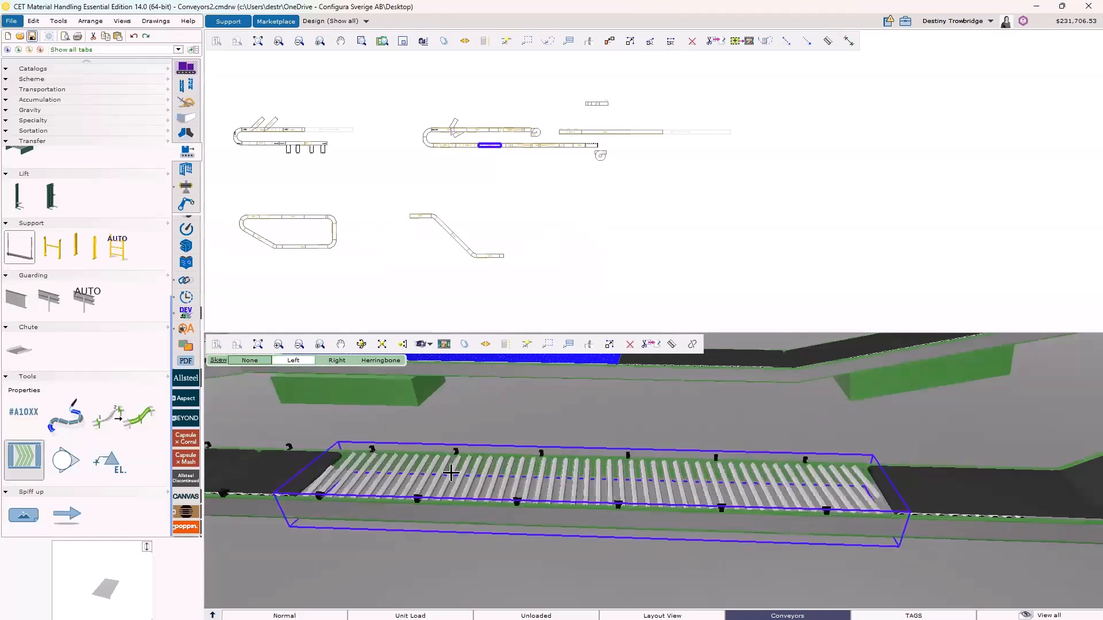
click(337, 360)
click(441, 478)
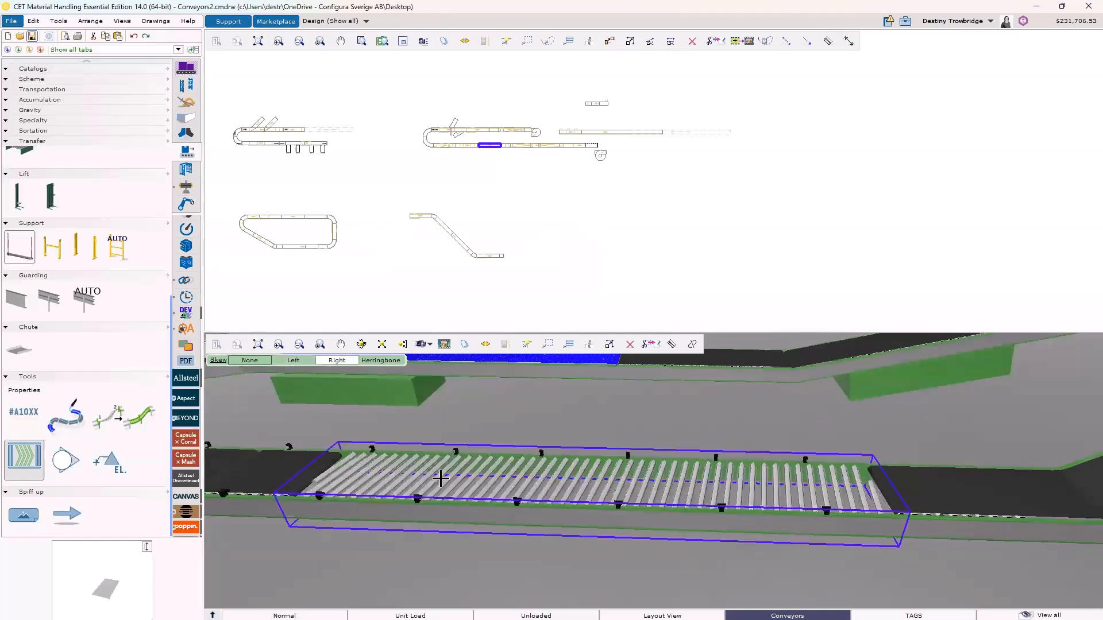
click(381, 360)
click(458, 460)
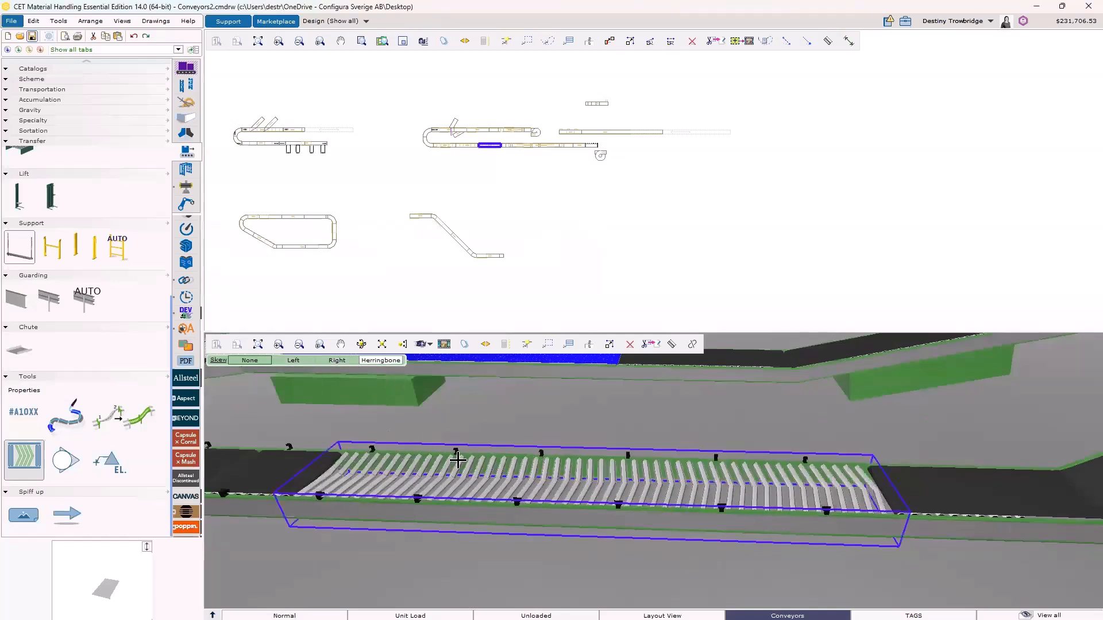
click(249, 360)
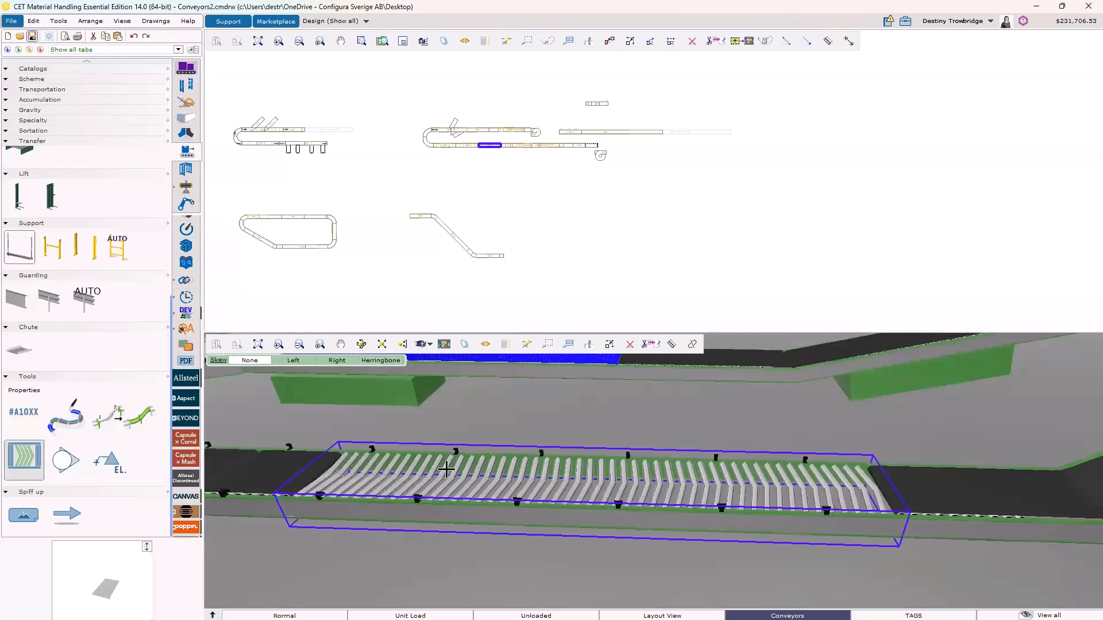
click(448, 478)
click(405, 563)
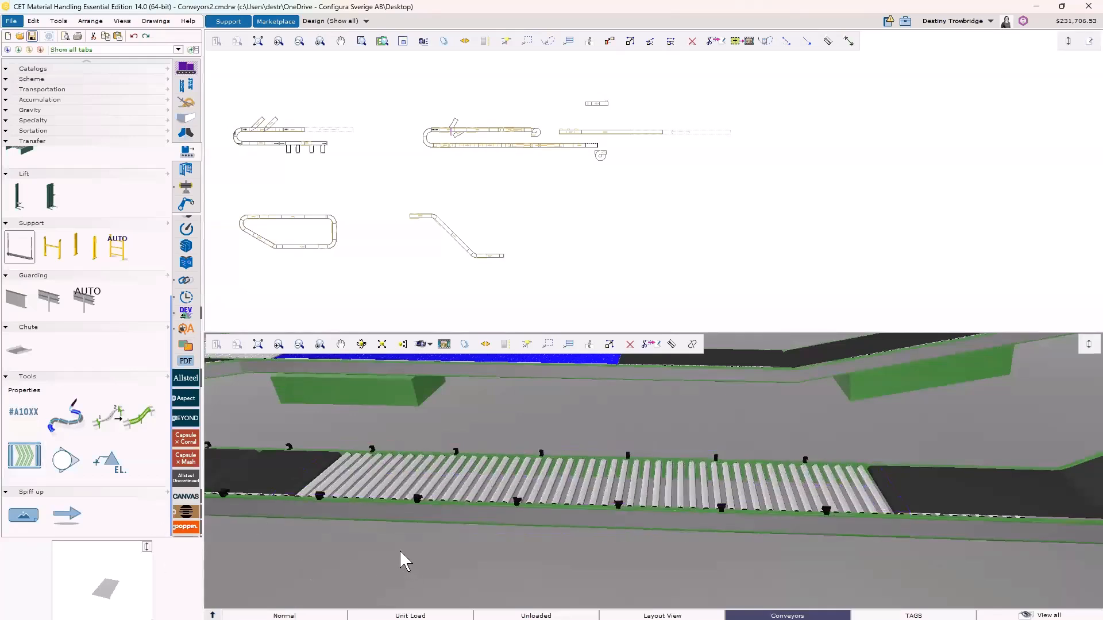
- Place an elevation view about 17'6" wide over the belted section and adjacent short unit on the blue line's lower run
click(67, 461)
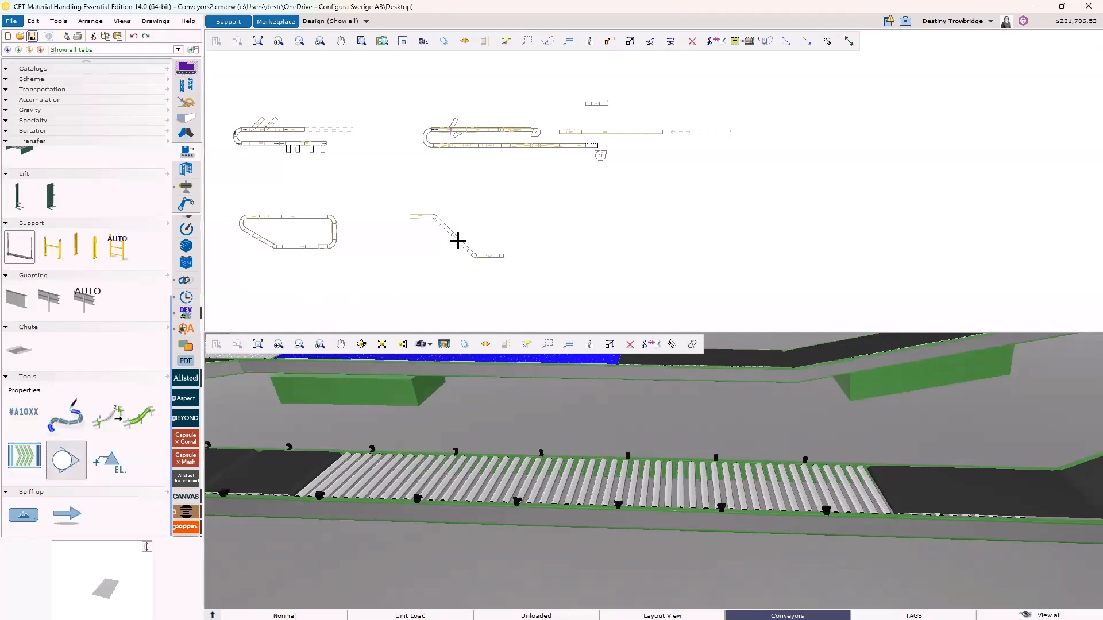
scroll(478, 162, up, 1)
mouse_move(477, 162)
middle_down()
mouse_move(576, 177)
mouse_move(739, 177)
middle_up()
scroll(775, 497, down, 8)
middle_drag(441, 469, 566, 432)
scroll(518, 424, up, 6)
scroll(567, 432, up, 3)
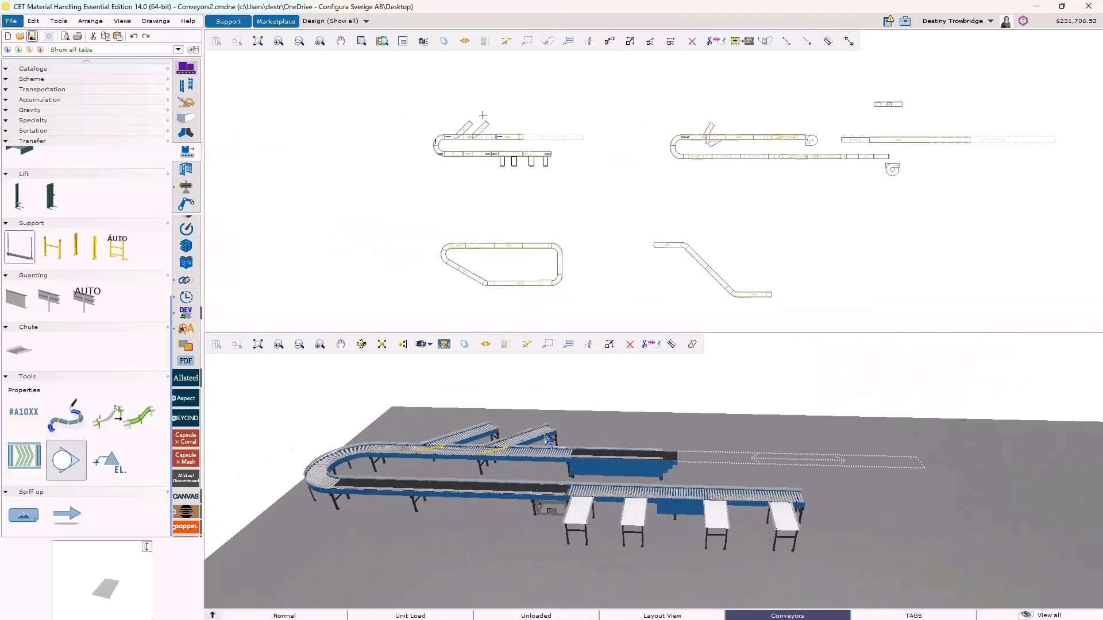
scroll(506, 152, up, 2)
scroll(448, 163, up, 2)
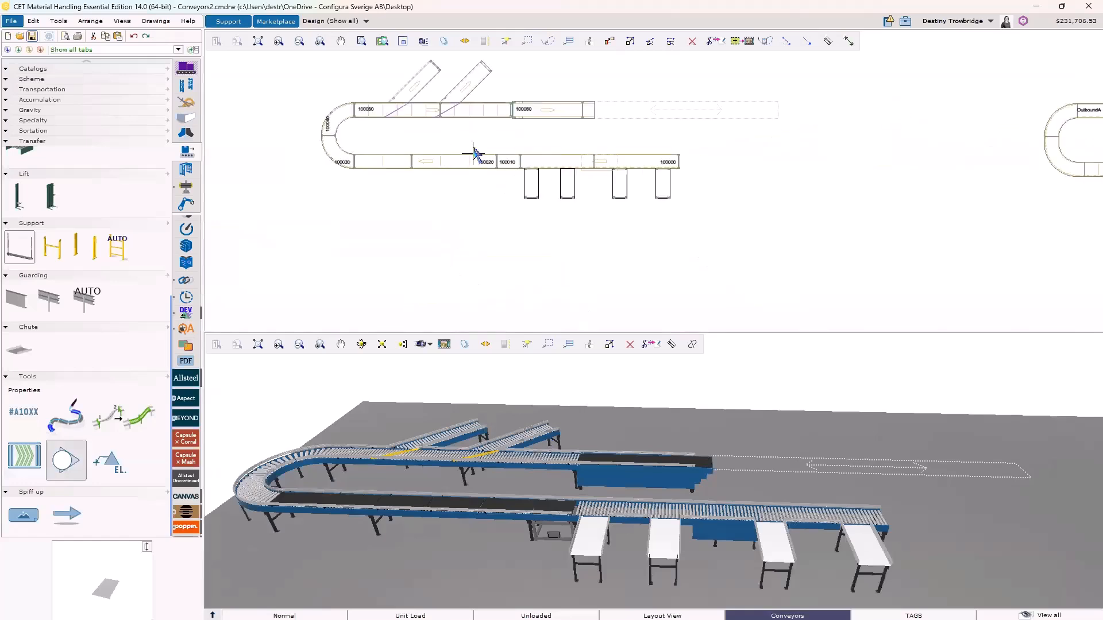
click(399, 139)
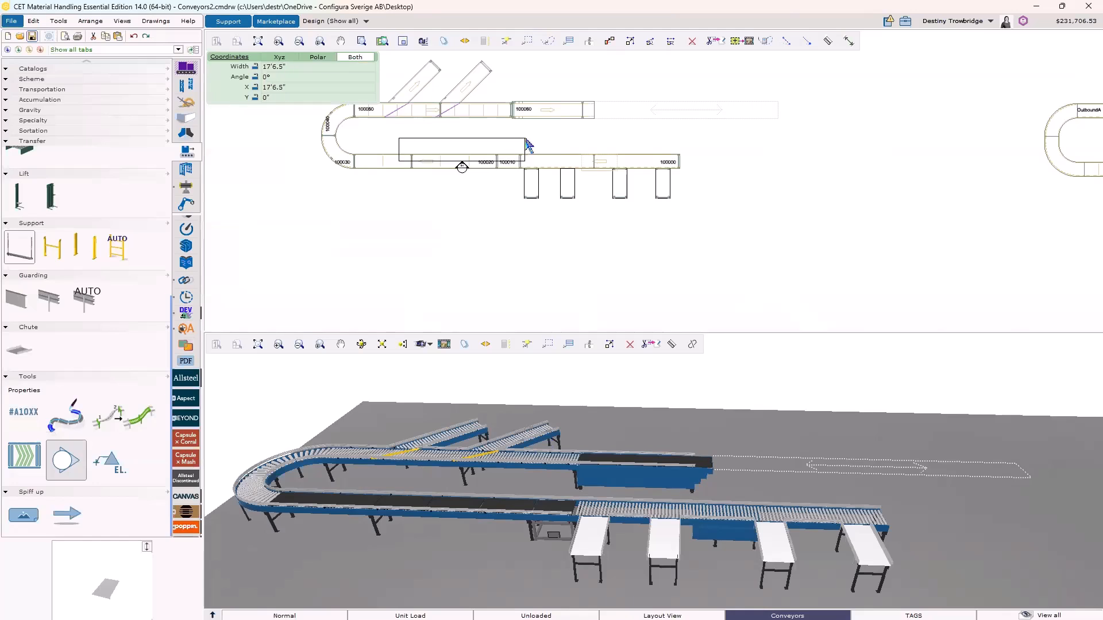
click(526, 144)
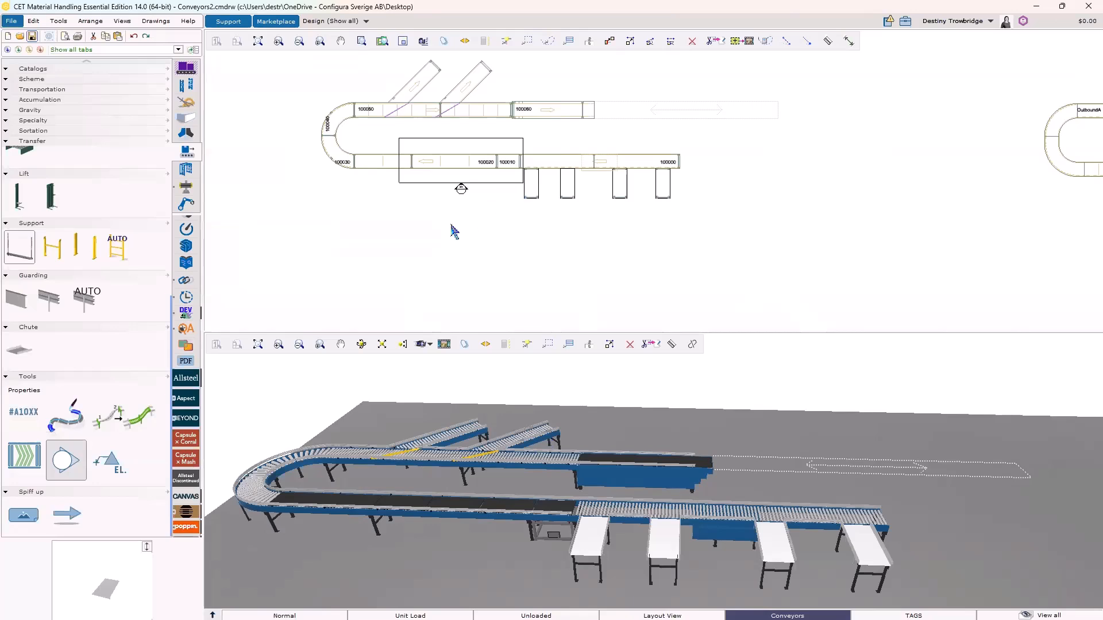
- Open the elevation view and add leader text identifying the 144" conveyor as 1xCETEC-ASMB-I Straight Segmented Belt Accumulation Unit, then close the view
click(462, 184)
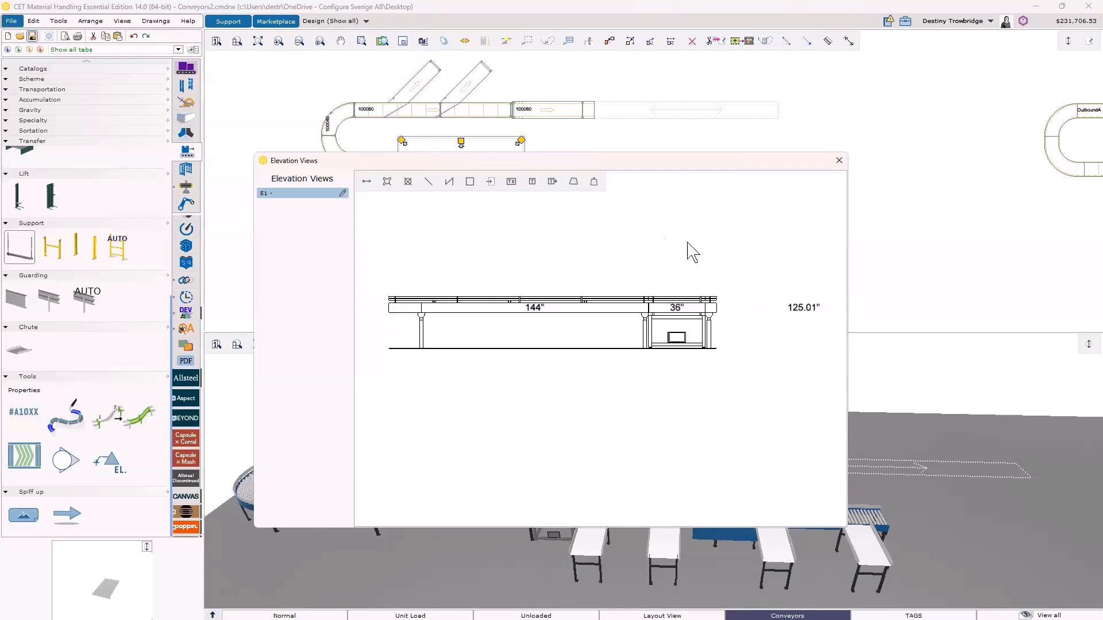
click(552, 183)
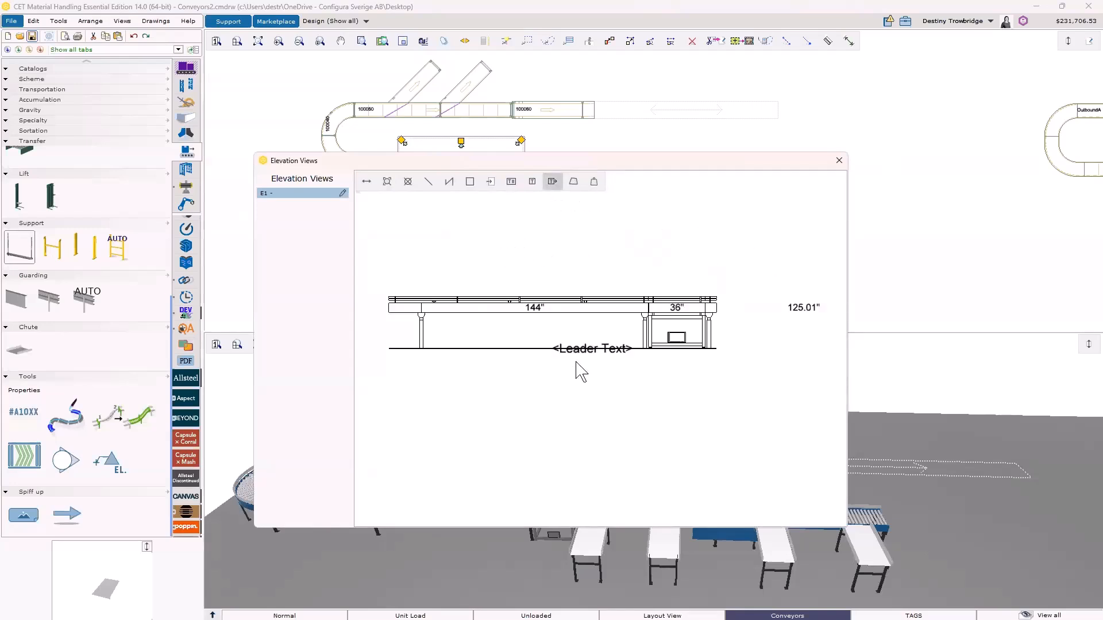
click(497, 232)
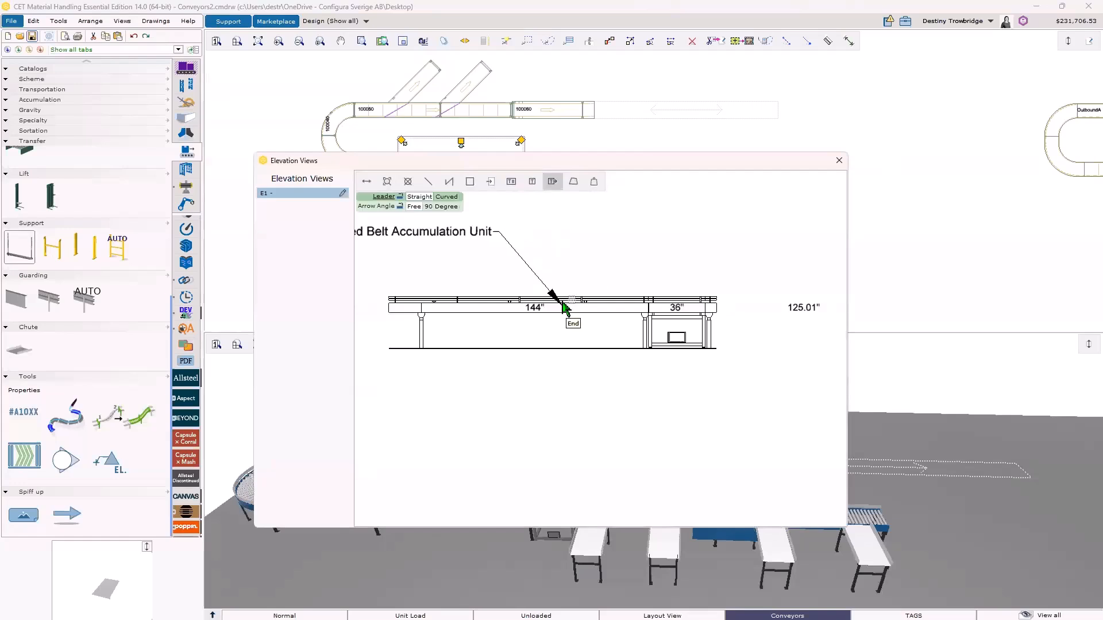
middle_drag(563, 302, 780, 301)
scroll(779, 297, down, 1)
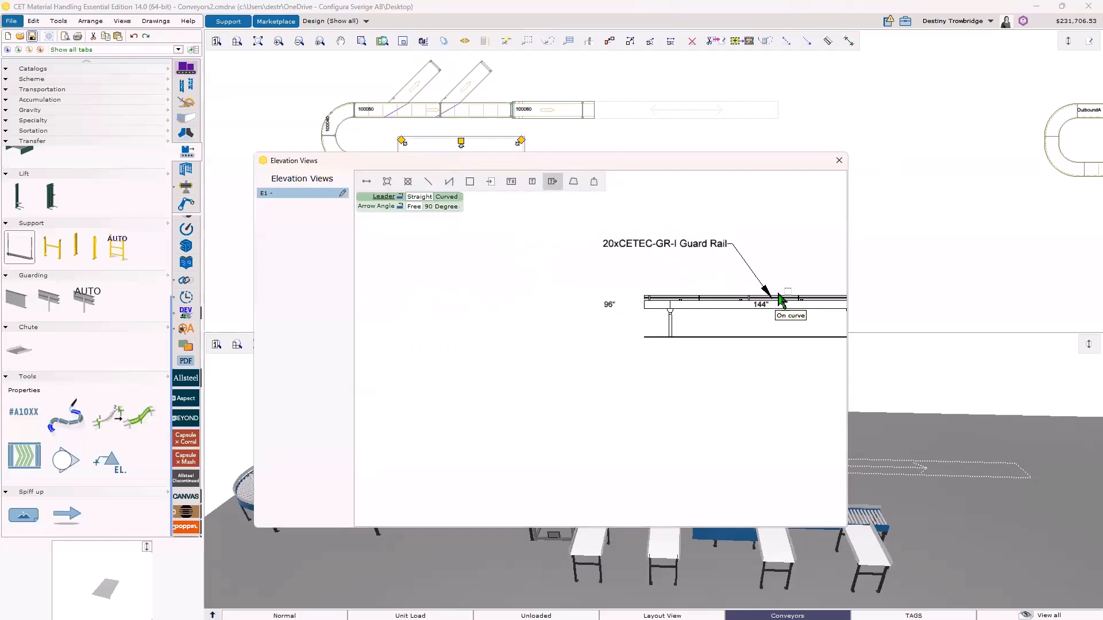
click(784, 297)
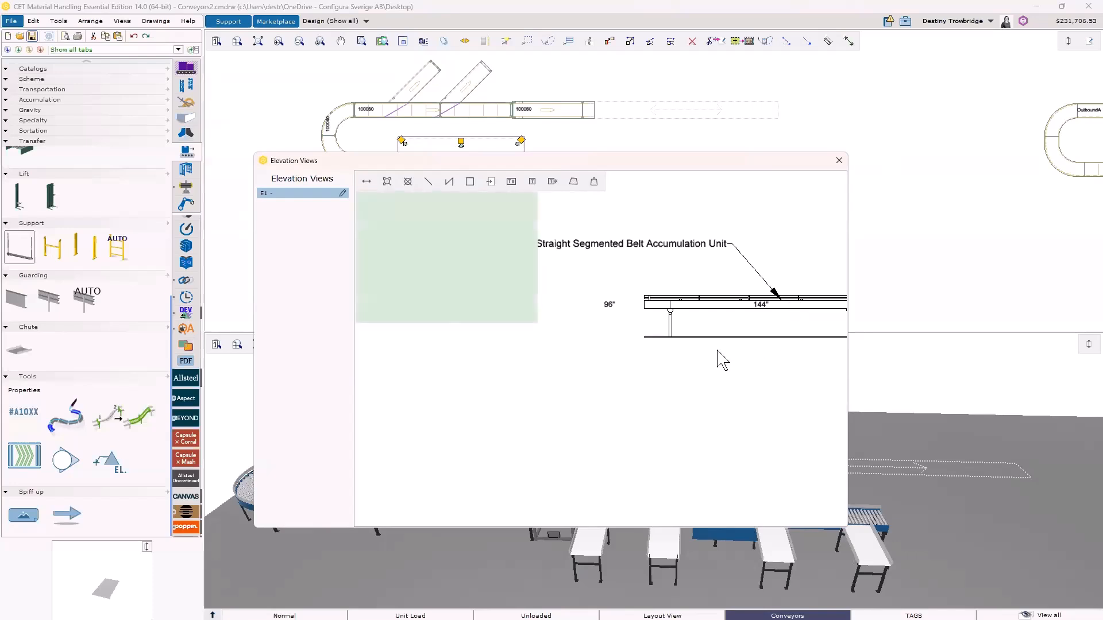
click(536, 406)
scroll(536, 414, down, 2)
scroll(707, 359, up, 3)
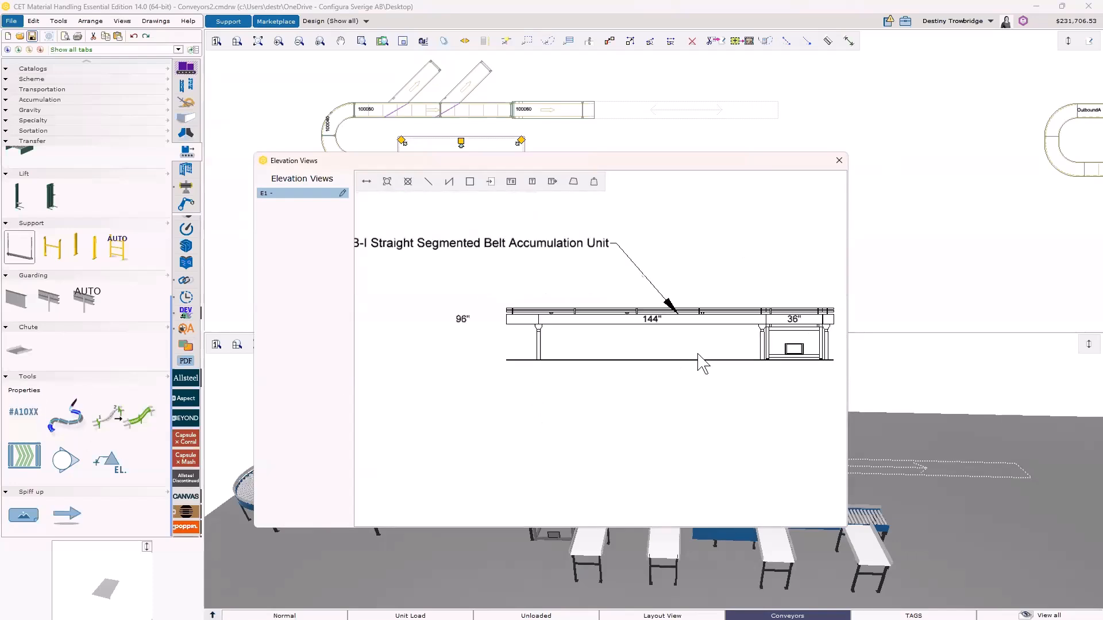
scroll(699, 362, down, 1)
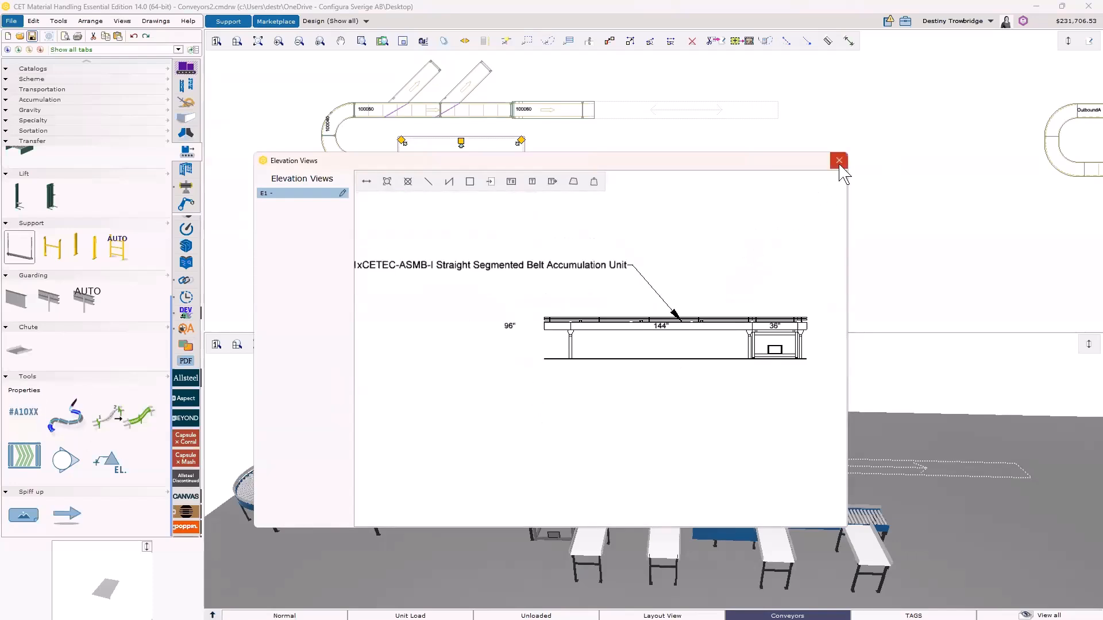
click(839, 161)
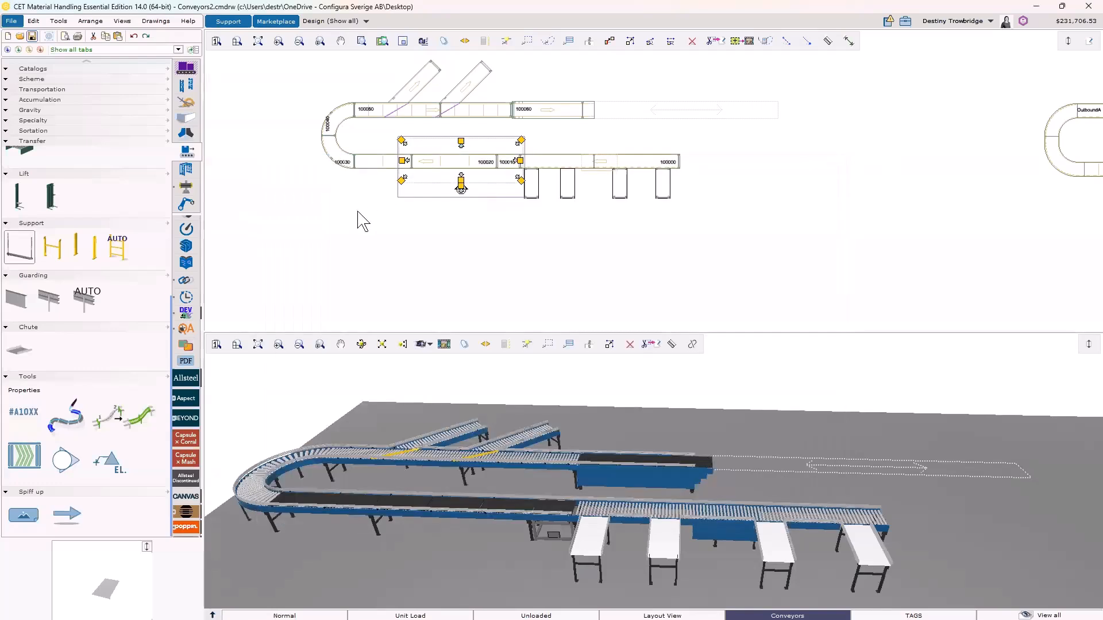
- Place a spot elevation of 2'5.0" EL. at the lower end of the green line's incline before the spiral
click(113, 463)
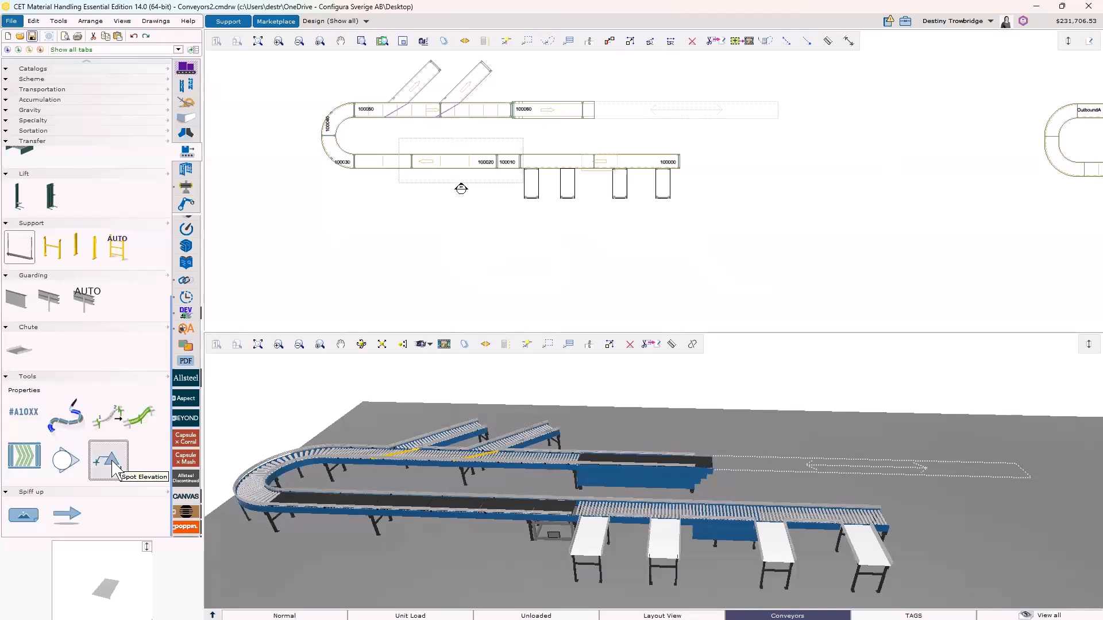
middle_drag(548, 238, 396, 275)
scroll(395, 273, down, 4)
middle_drag(735, 267, 598, 271)
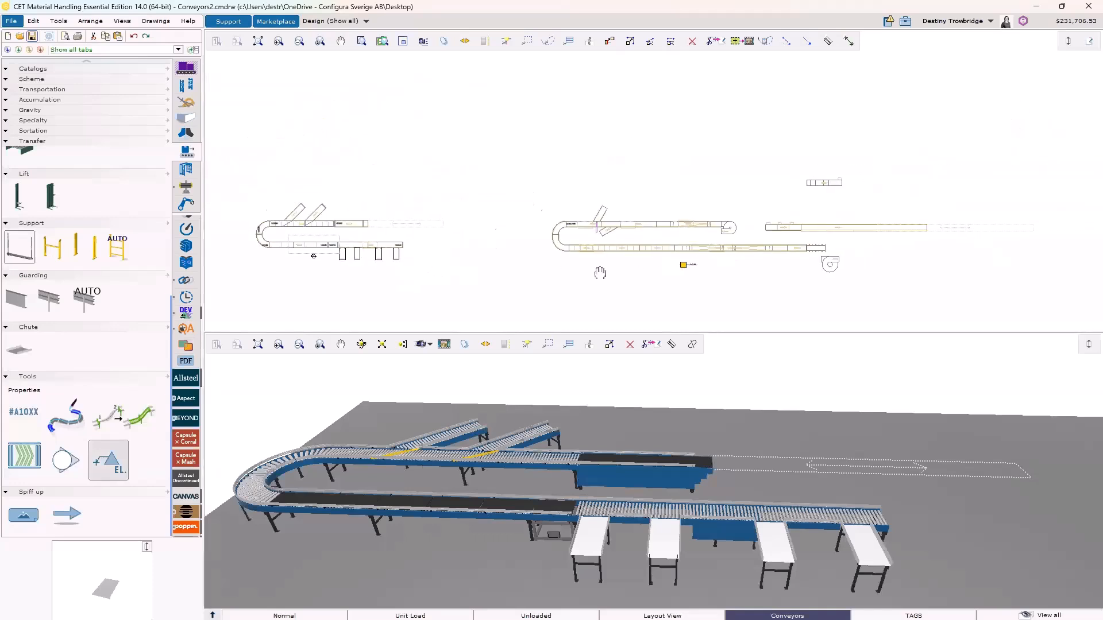
scroll(595, 270, up, 3)
scroll(553, 466, down, 5)
middle_drag(554, 466, 499, 467)
scroll(499, 467, down, 3)
middle_drag(741, 481, 572, 485)
scroll(615, 491, up, 5)
mouse_move(693, 468)
middle_down()
mouse_move(584, 461)
mouse_move(562, 483)
mouse_move(506, 464)
middle_up()
scroll(574, 466, up, 4)
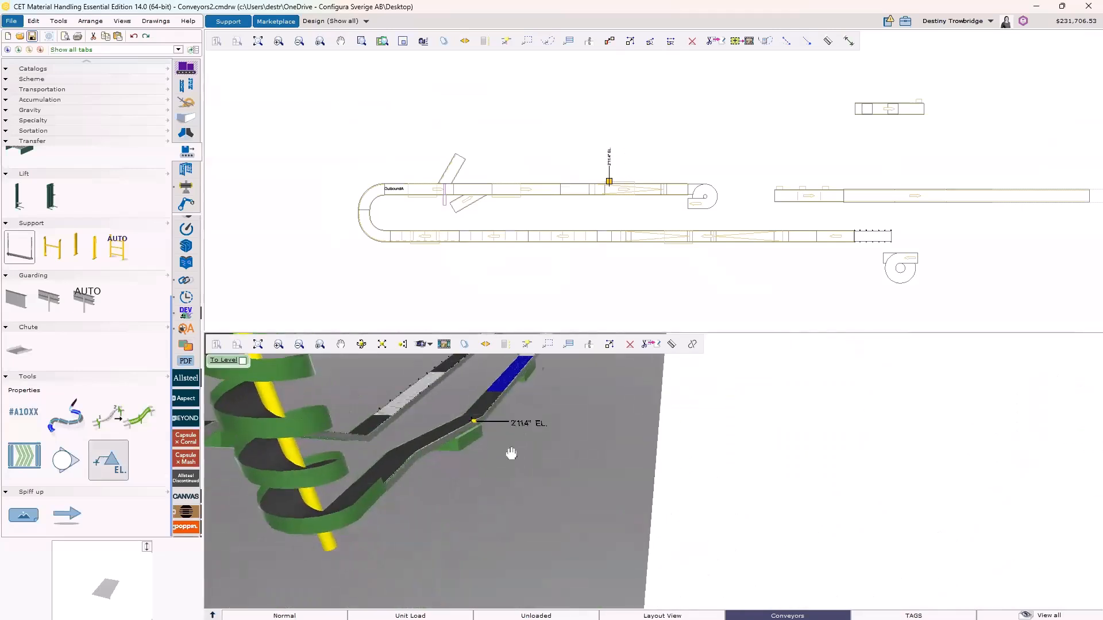
scroll(537, 440, up, 5)
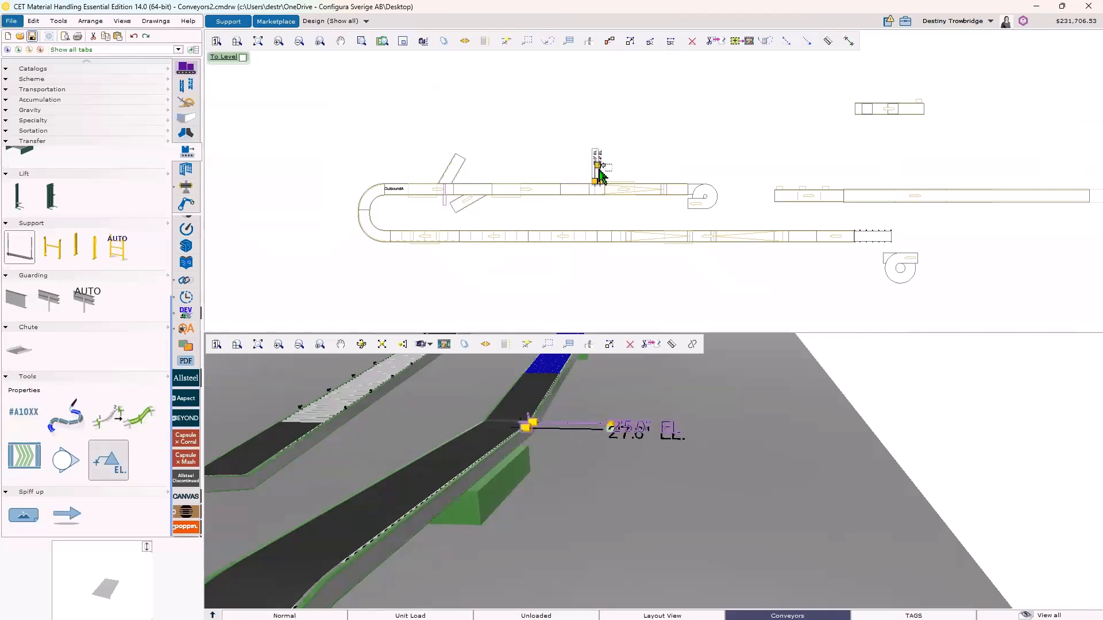
scroll(600, 175, up, 2)
- Place a second spot elevation of 5'0.0" EL. at the upper end of the same incline
click(658, 210)
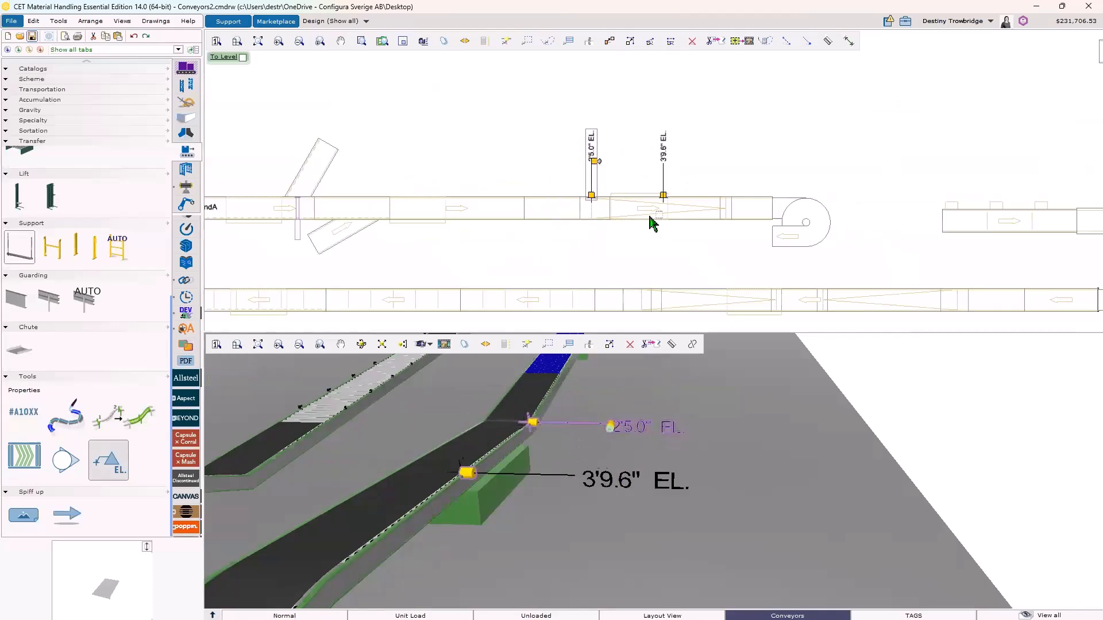
scroll(665, 451, down, 3)
scroll(629, 474, up, 2)
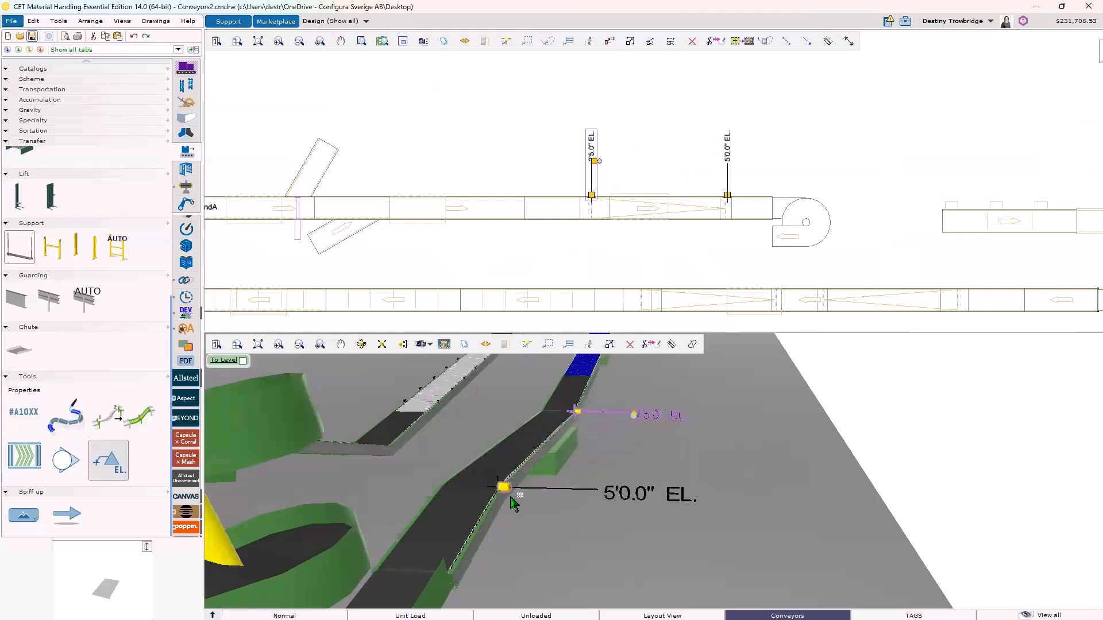
click(512, 493)
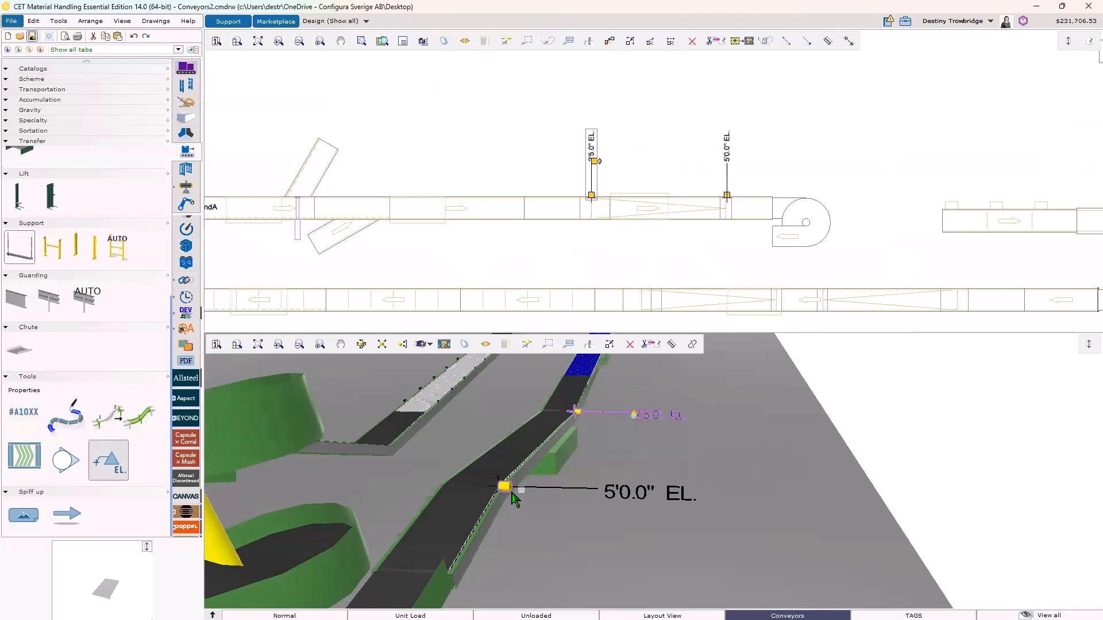
click(159, 410)
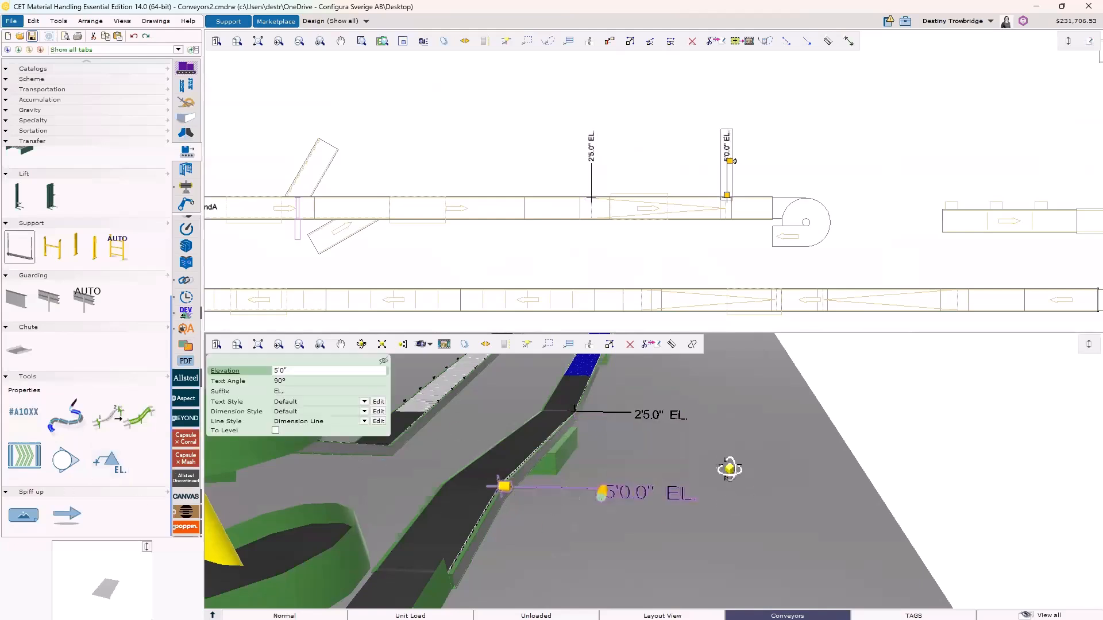
middle_drag(729, 468, 699, 463)
click(609, 436)
scroll(609, 436, up, 3)
middle_drag(619, 435, 649, 451)
scroll(635, 440, down, 3)
scroll(649, 450, up, 2)
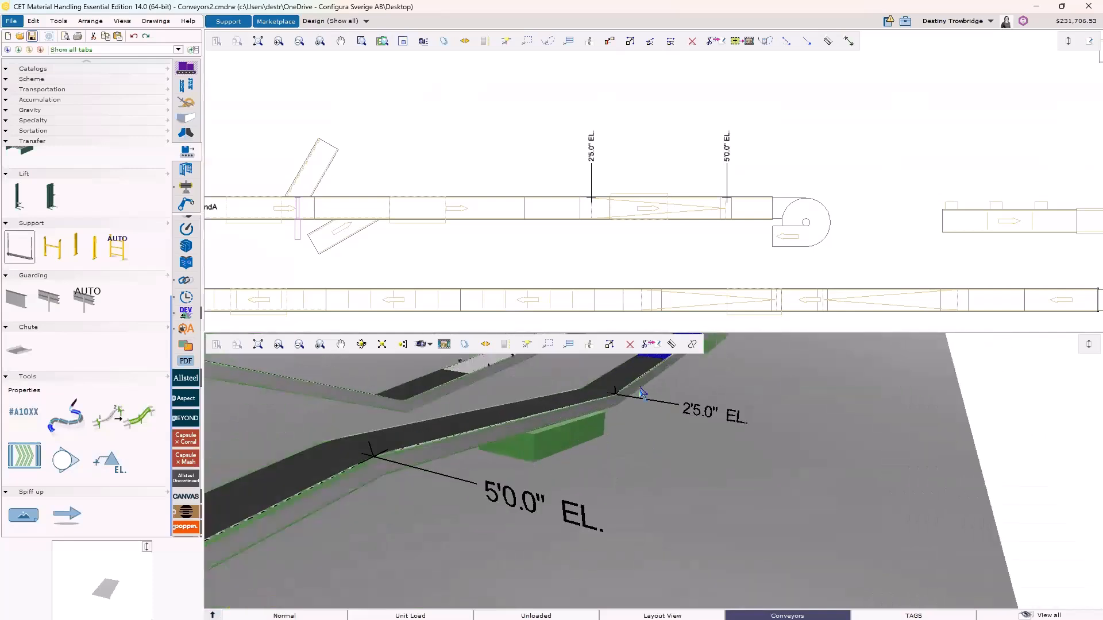
scroll(684, 158, up, 2)
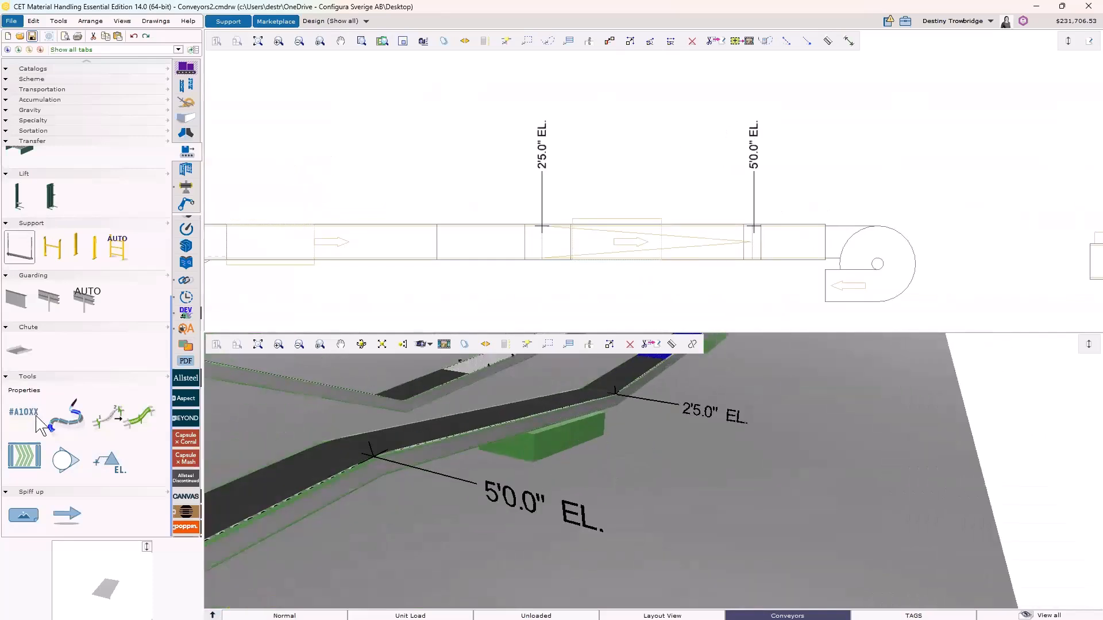
- Place a conveyor decal with the CET Material Handling logo on the side frame of the green line's roller section
click(26, 517)
middle_drag(359, 547, 311, 552)
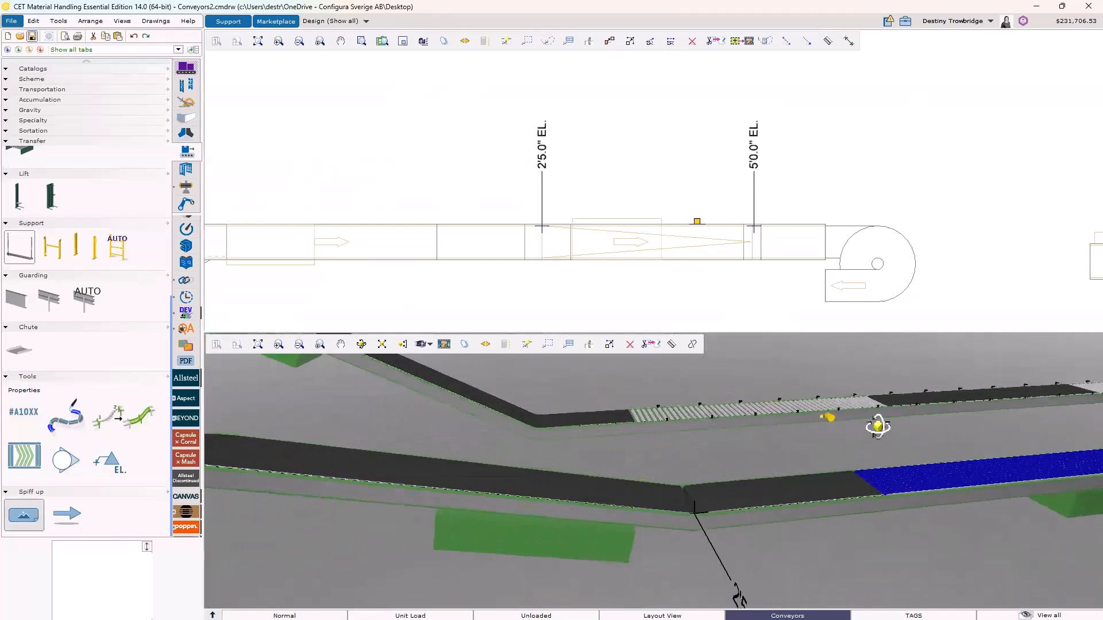
scroll(876, 426, up, 5)
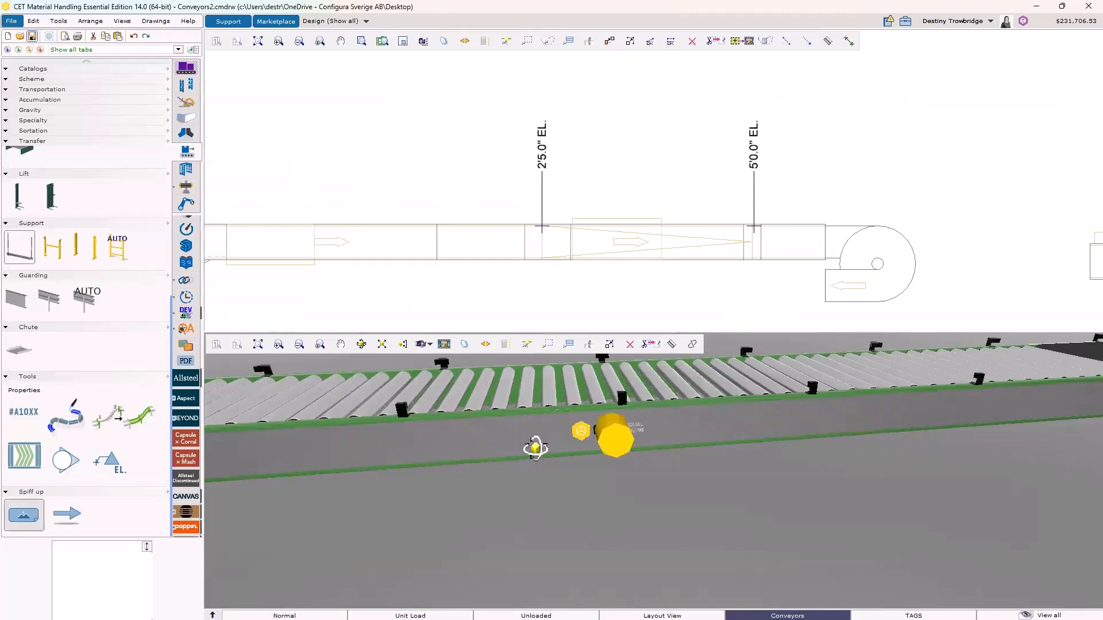
scroll(551, 448, down, 5)
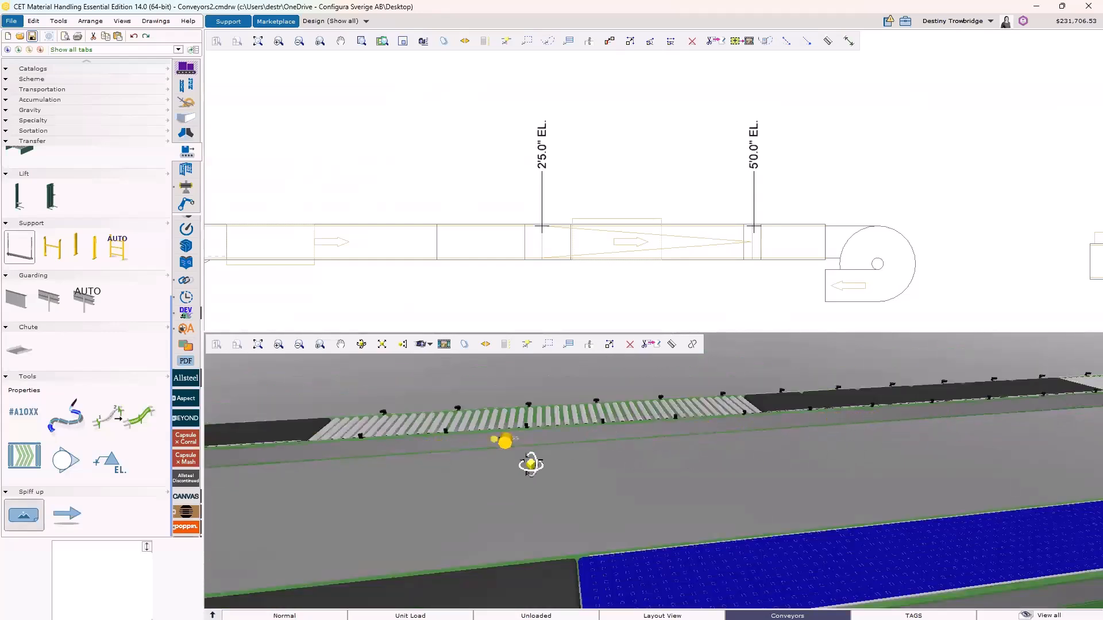
scroll(531, 464, up, 3)
click(439, 433)
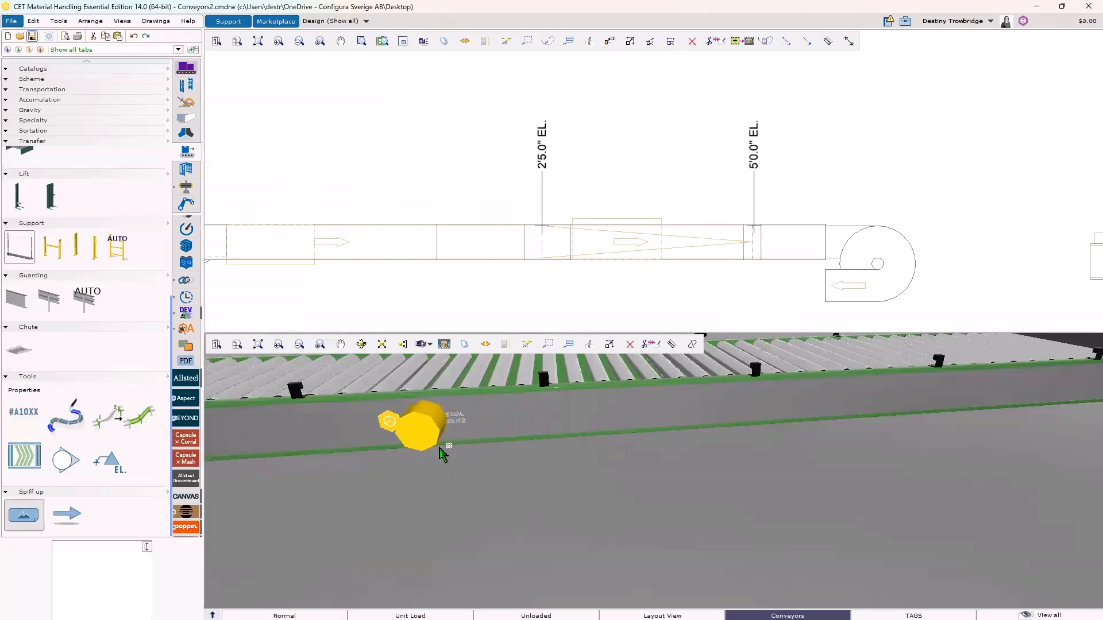
key(Escape)
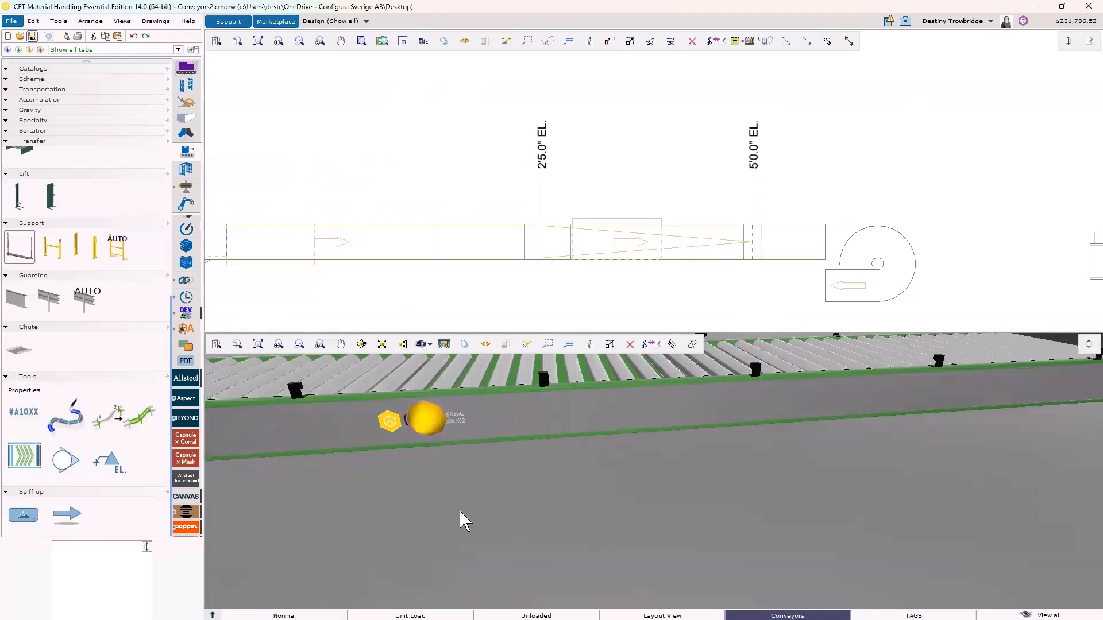
- Change the decal on the roller section's side frame to the Configura logo
scroll(460, 510, down, 4)
scroll(488, 500, up, 2)
middle_drag(492, 497, 495, 514)
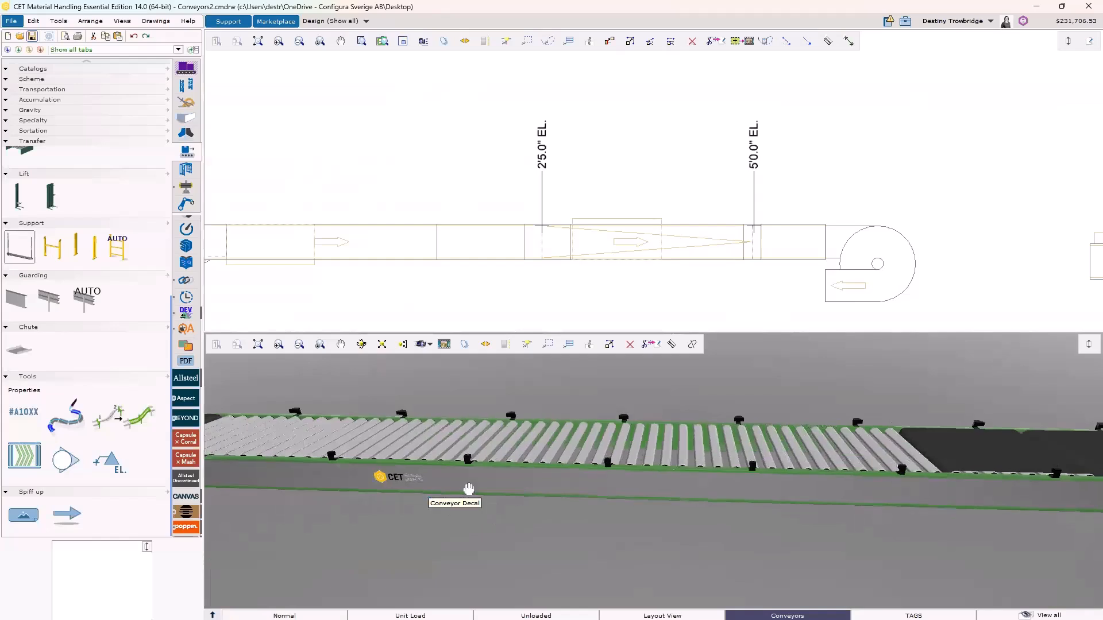
scroll(569, 491, up, 4)
scroll(596, 508, down, 2)
scroll(603, 504, up, 2)
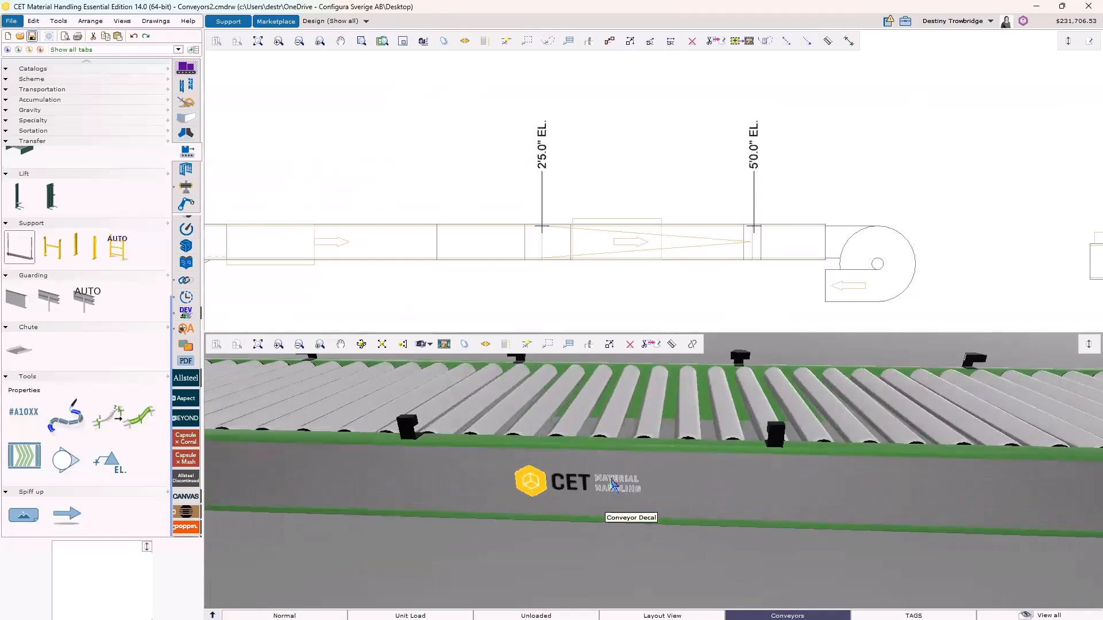
double_click(612, 486)
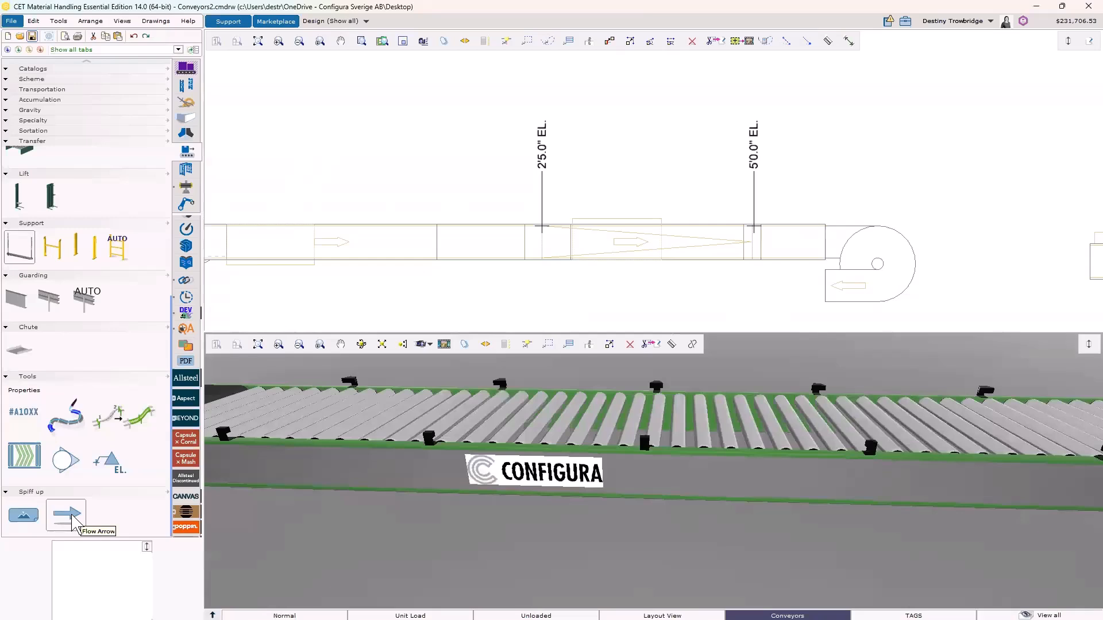
- Try placing a 3'0" flow arrow with 3D fill along the upper run of the green line
click(67, 515)
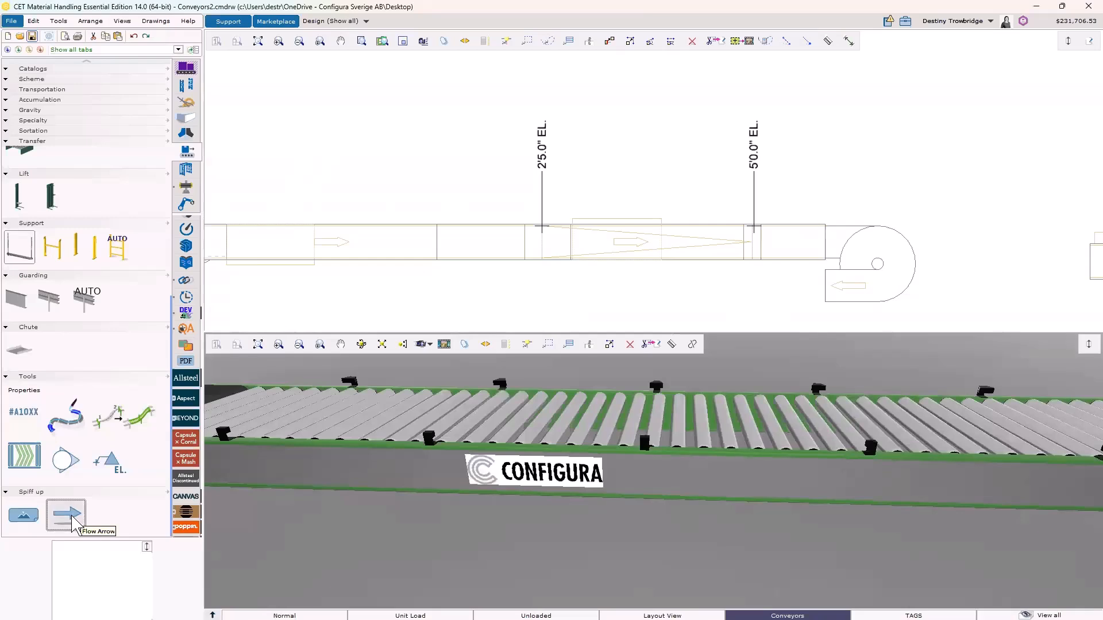
scroll(414, 540, down, 3)
scroll(421, 538, down, 2)
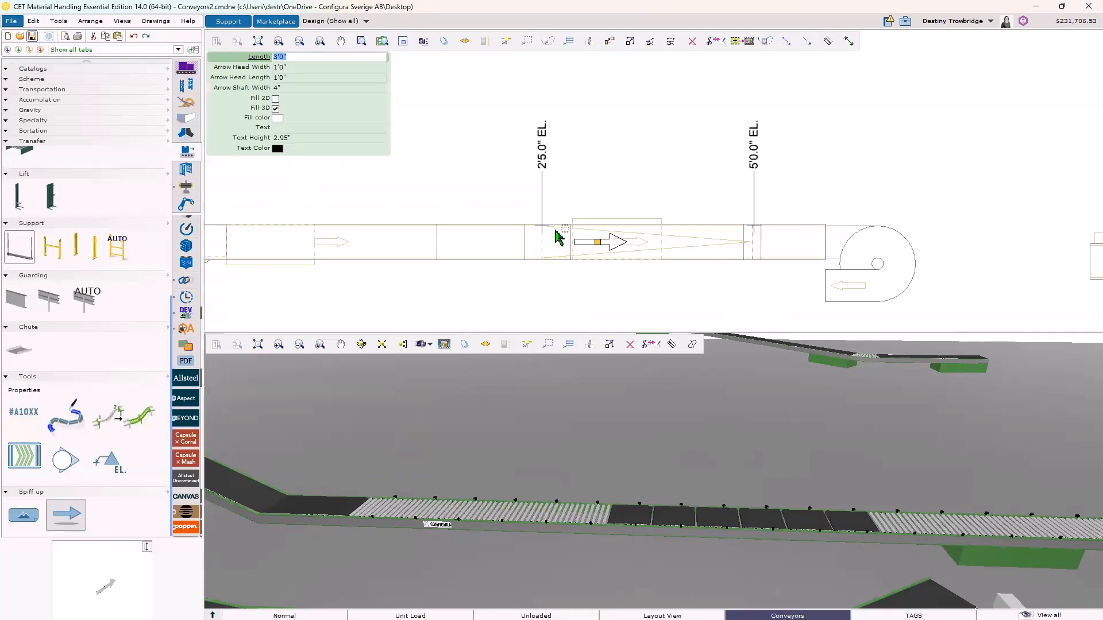
scroll(540, 247, down, 3)
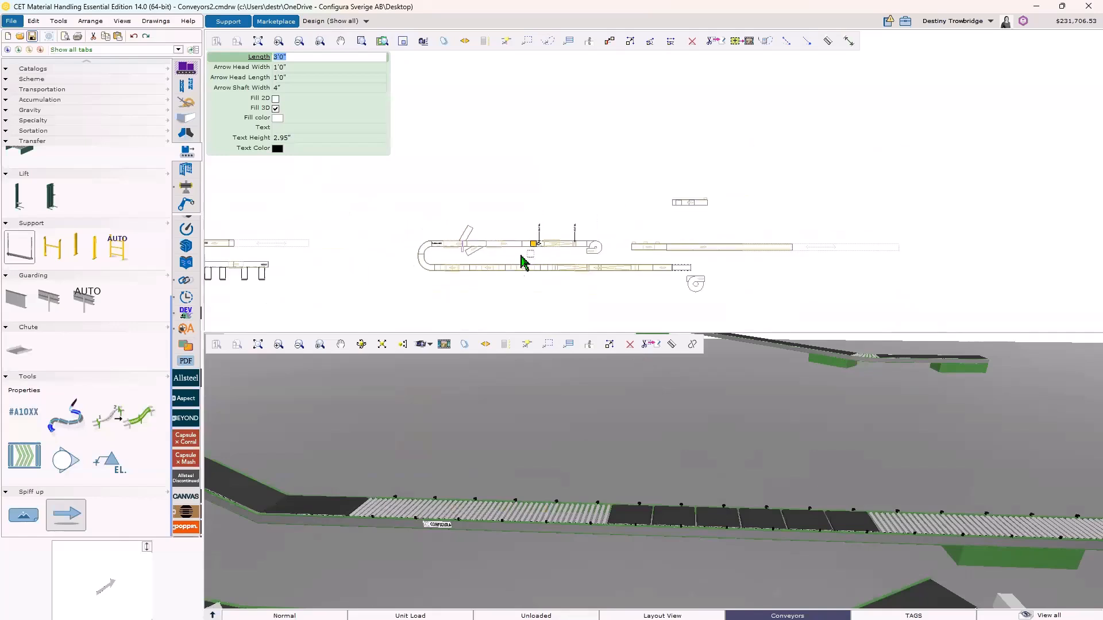
scroll(660, 460, down, 3)
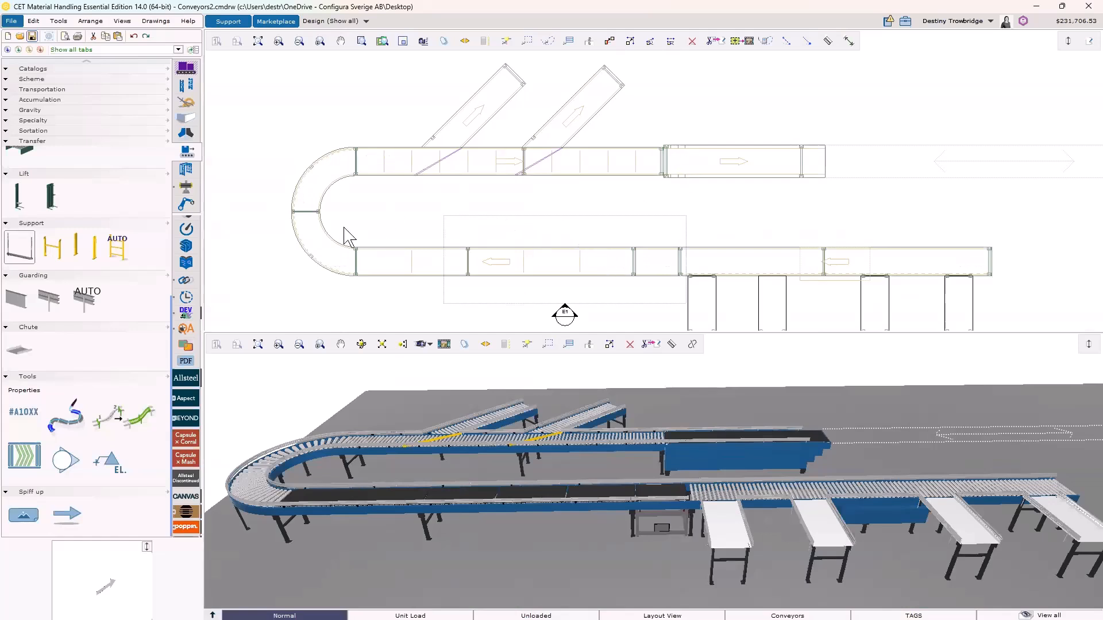
- Place a white 3'0" flow arrow with both 2D and 3D fill on the belt section ending the upper run, pointing away from the curve
scroll(409, 220, down, 2)
middle_drag(475, 238, 467, 236)
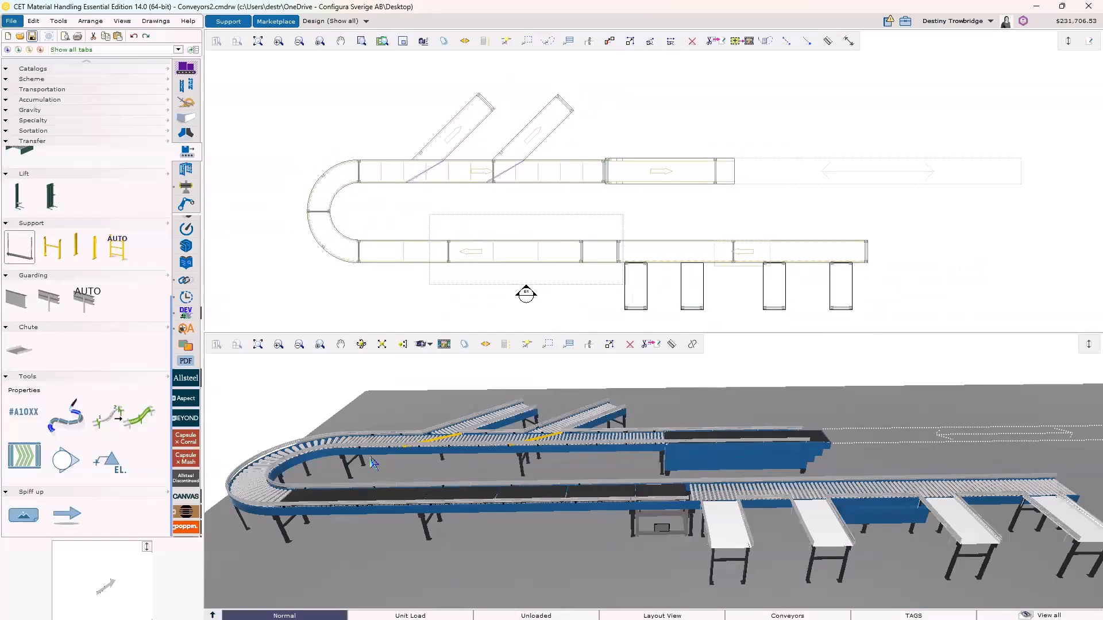
click(68, 515)
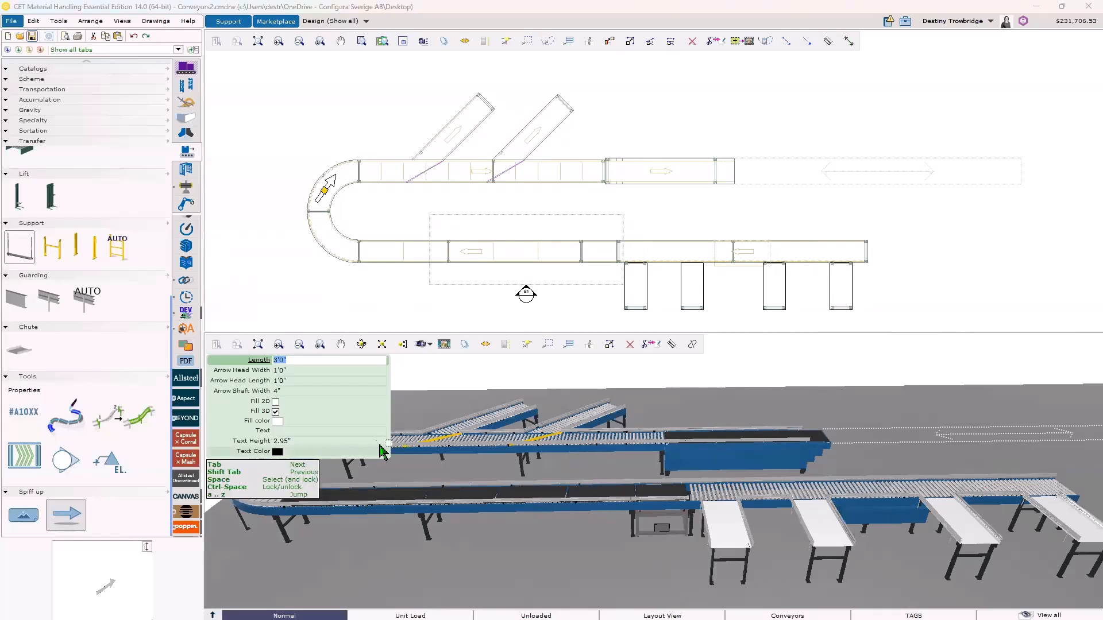
click(356, 442)
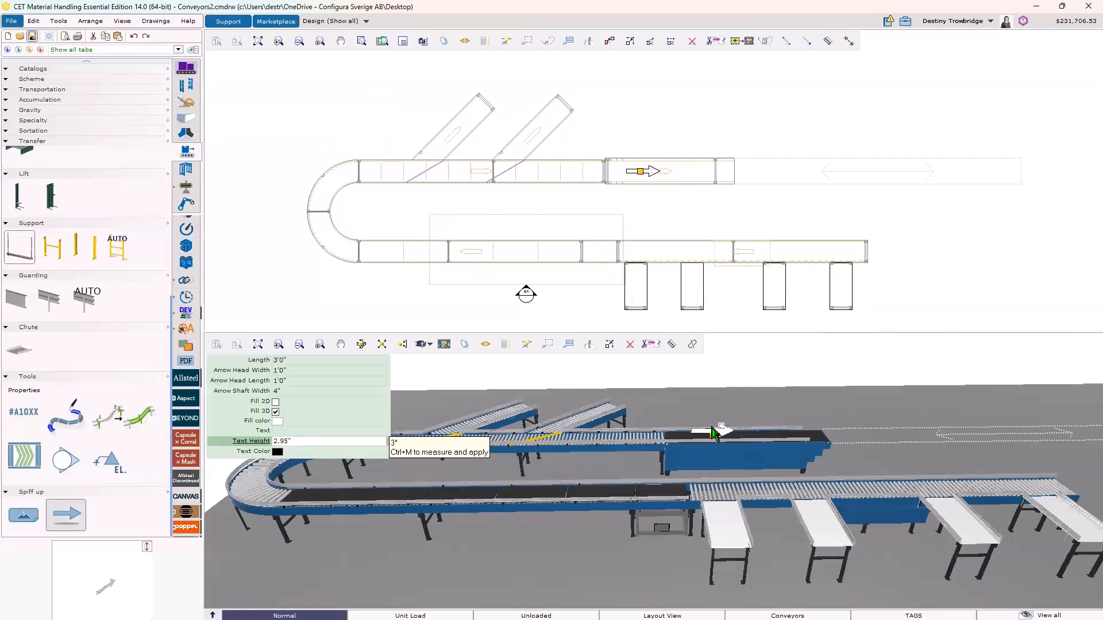
click(275, 401)
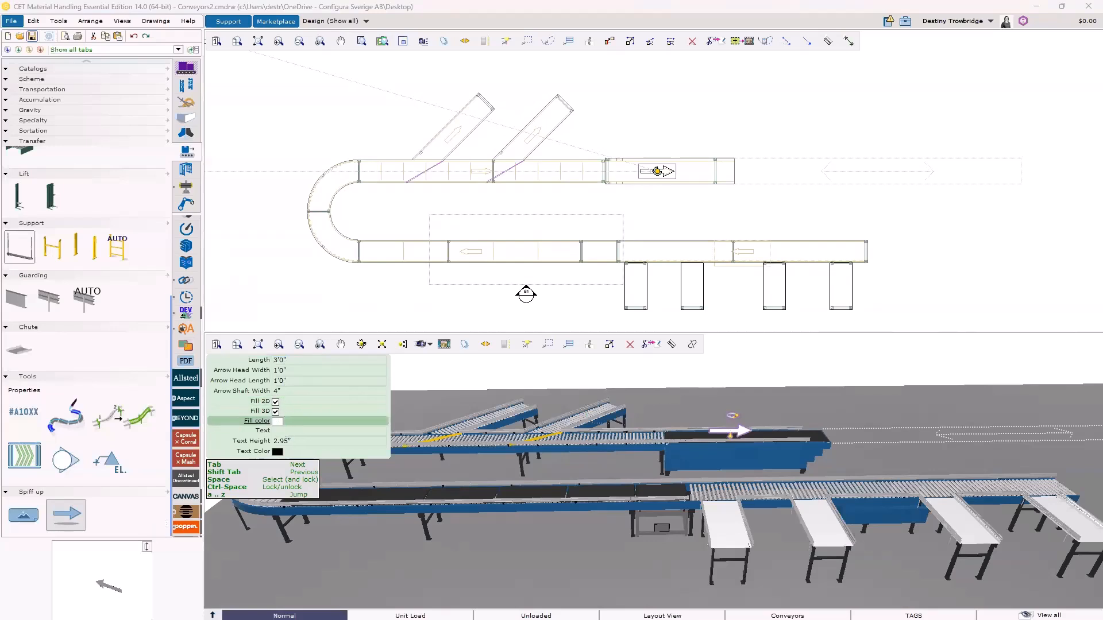
- Set the flow arrow's fill color to red and place one 3'0" long on the lower run's belt section, pointing toward the curve
click(276, 421)
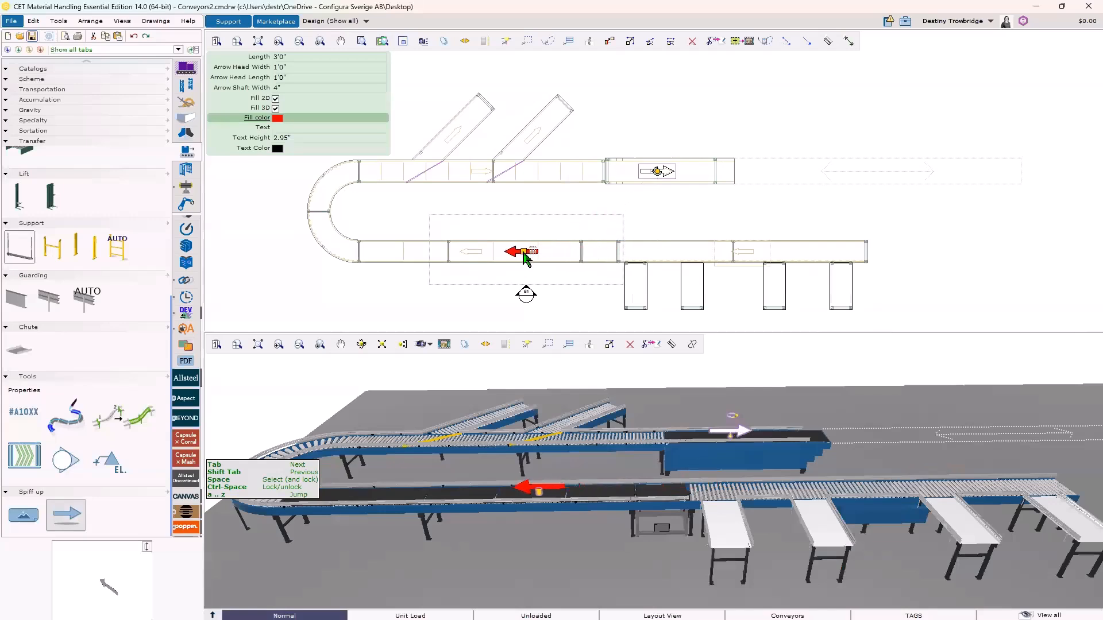
click(517, 252)
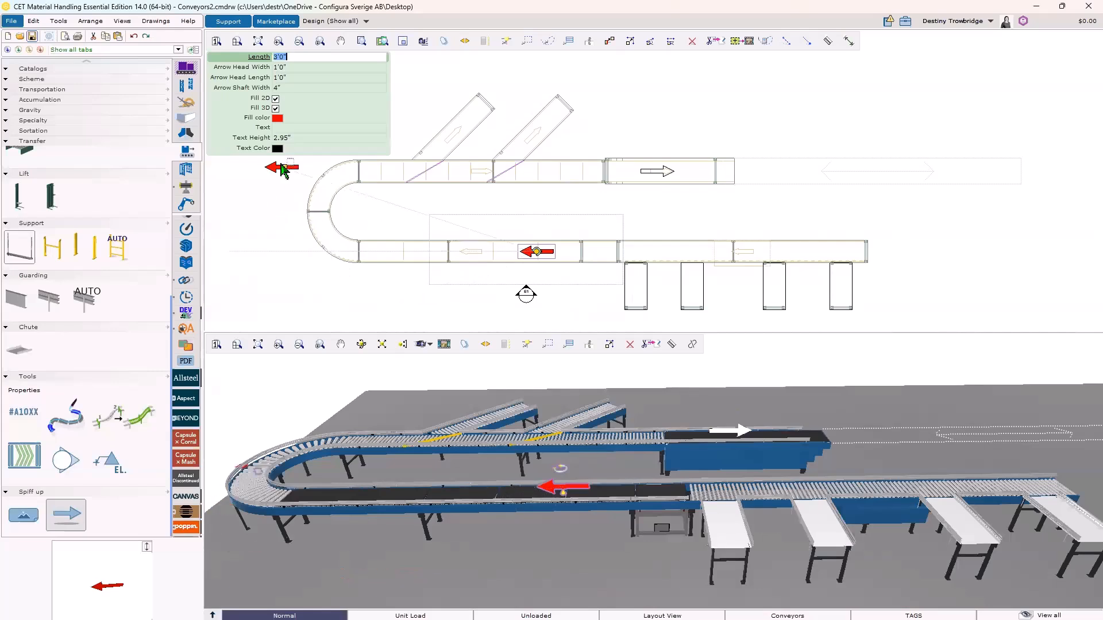
click(276, 139)
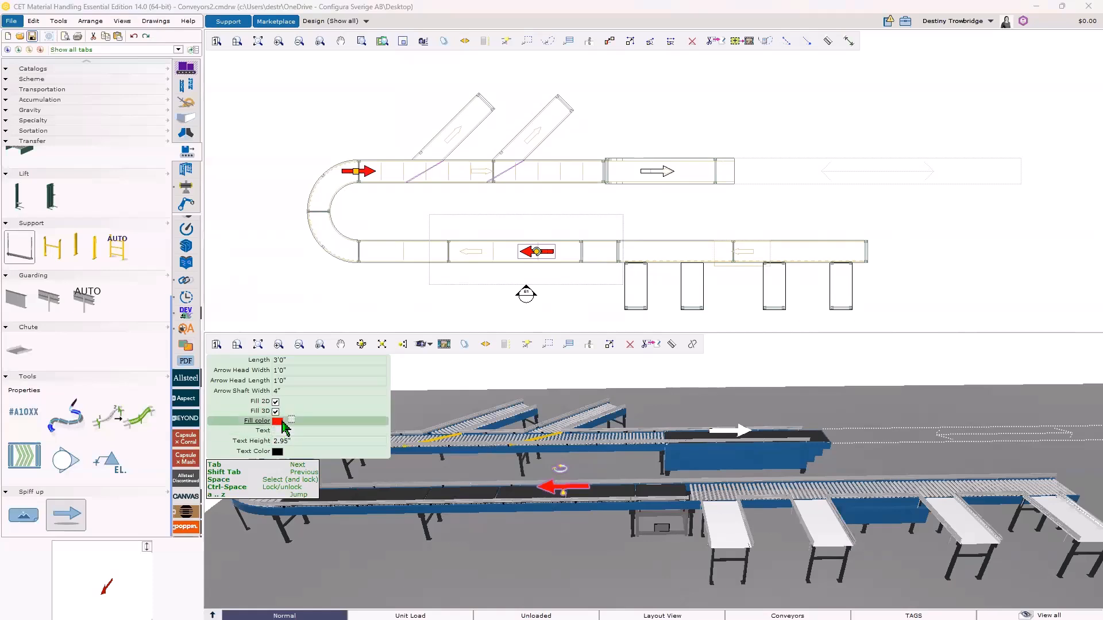
key(Escape)
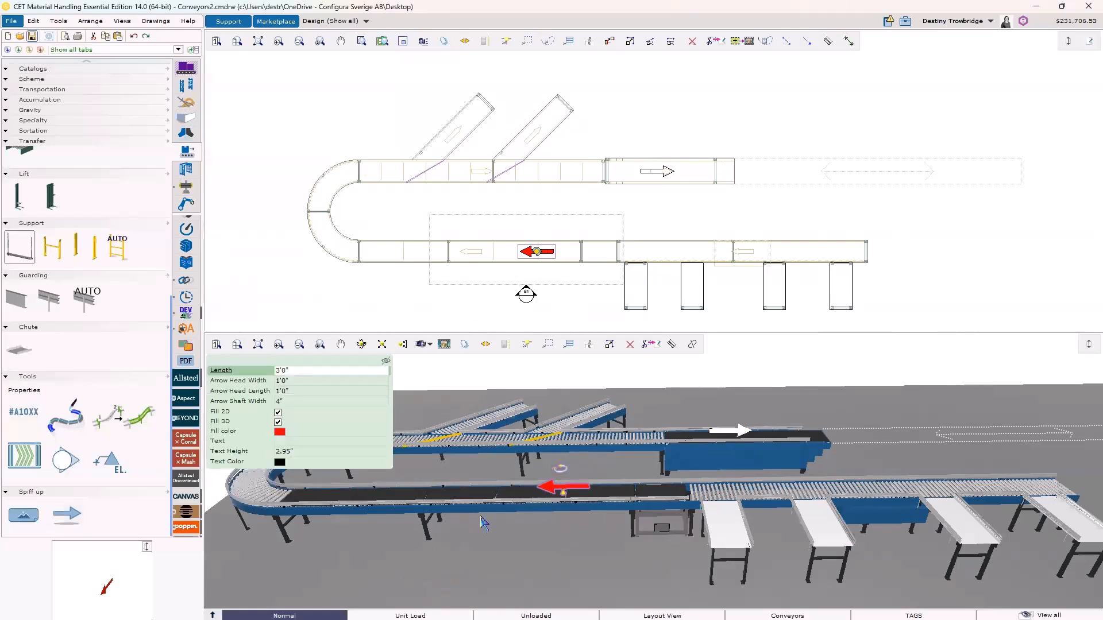